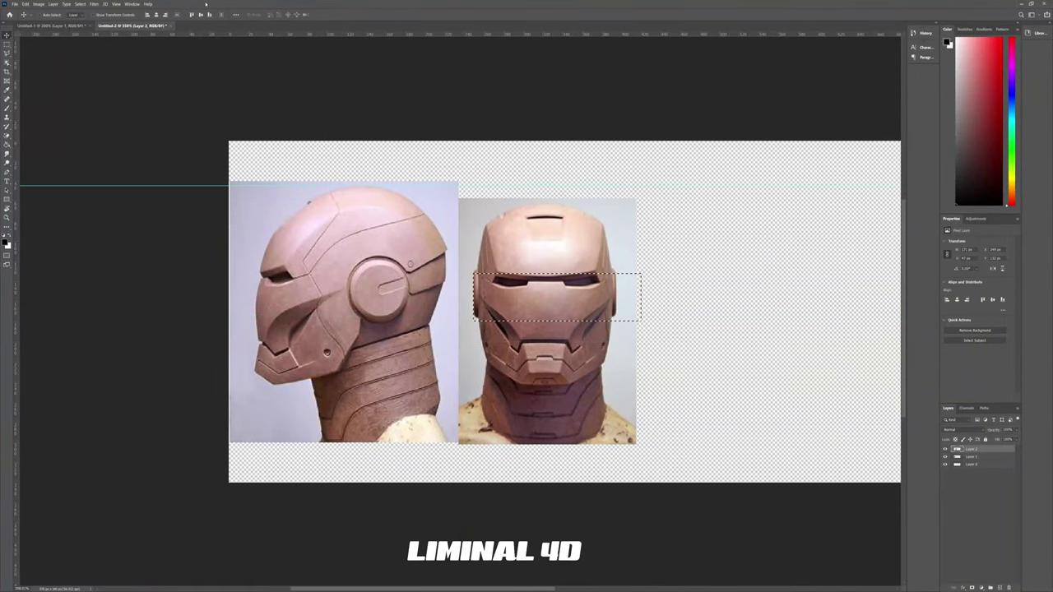
Step: Redo the history of aligning the side and front helmet references, trimming the canvas and placing the horizontal guides
key(ctrl+shift+z)
key(ctrl+shift+z)
key(ctrl+shift+z)
key(ctrl+shift+z)
key(ctrl+shift+z)
key(ctrl+shift+z)
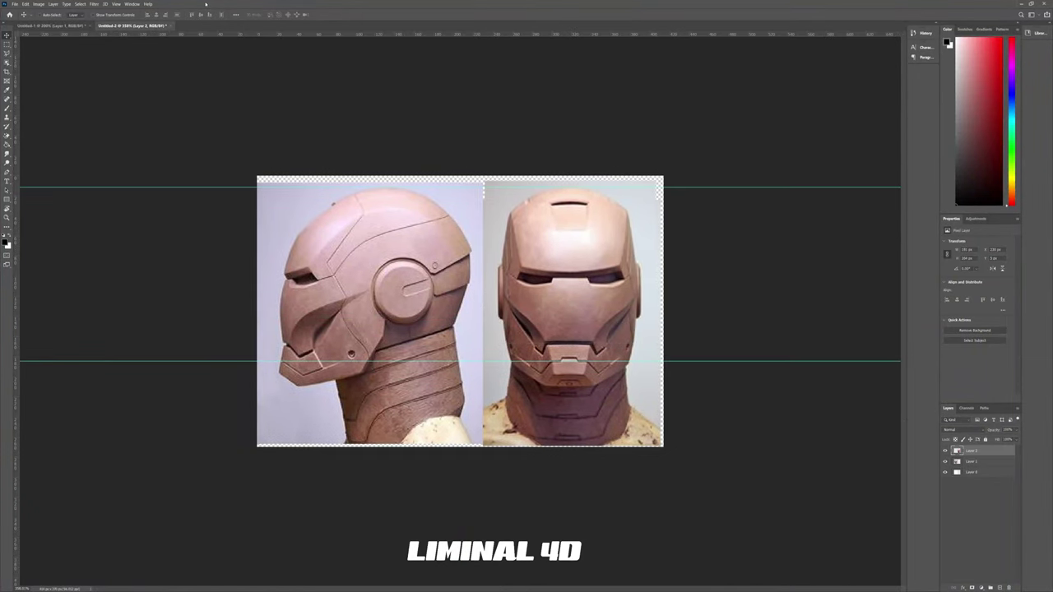
key(ctrl+shift+z)
key(ctrl+shift+z)
key(ctrl+shift+z)
key(ctrl+shift+z)
key(ctrl+shift+z)
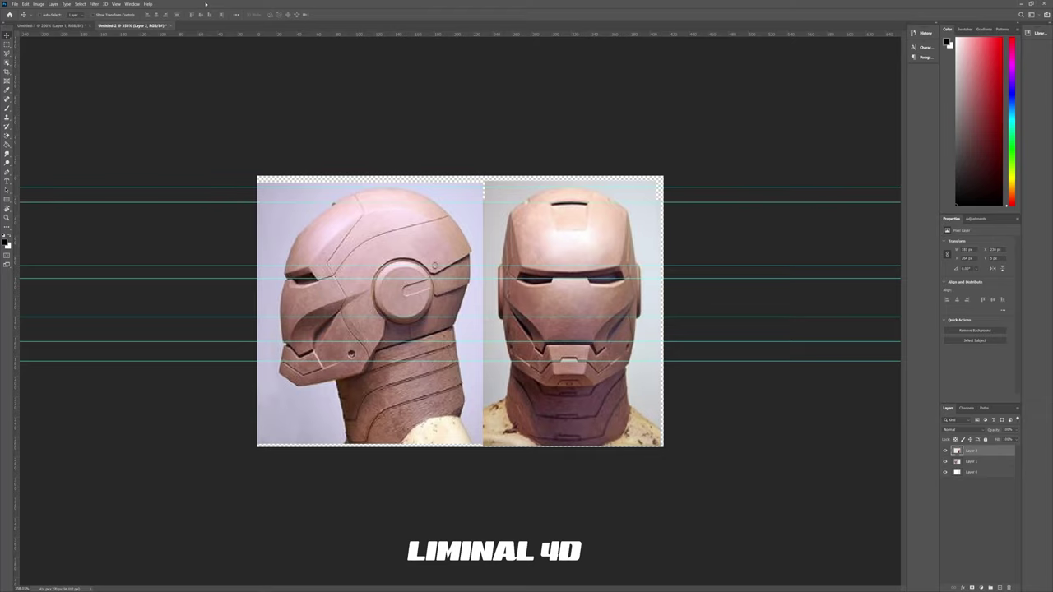
key(ctrl+shift+z)
key(ctrl+shift+z)
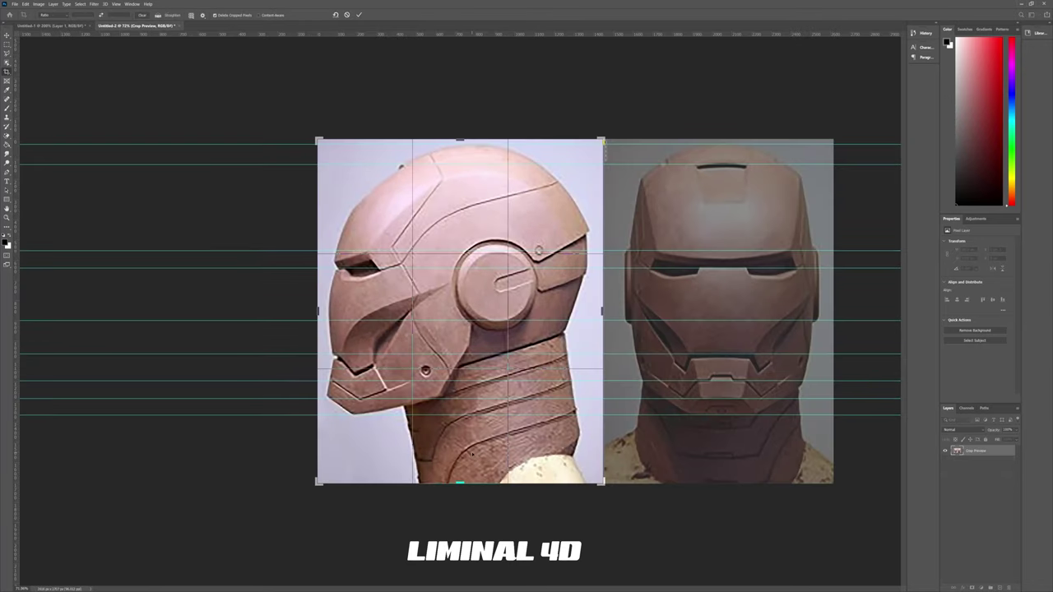
Step: Crop the reference sheet separately to the side-view helmet and to the front-view helmet
drag(601, 310, 599, 311)
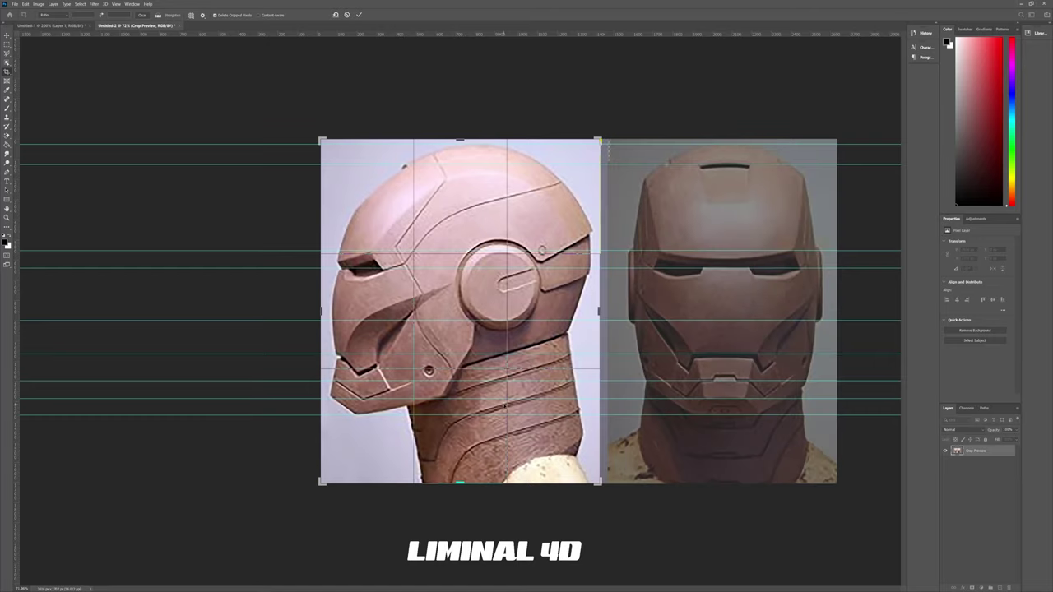
key(Return)
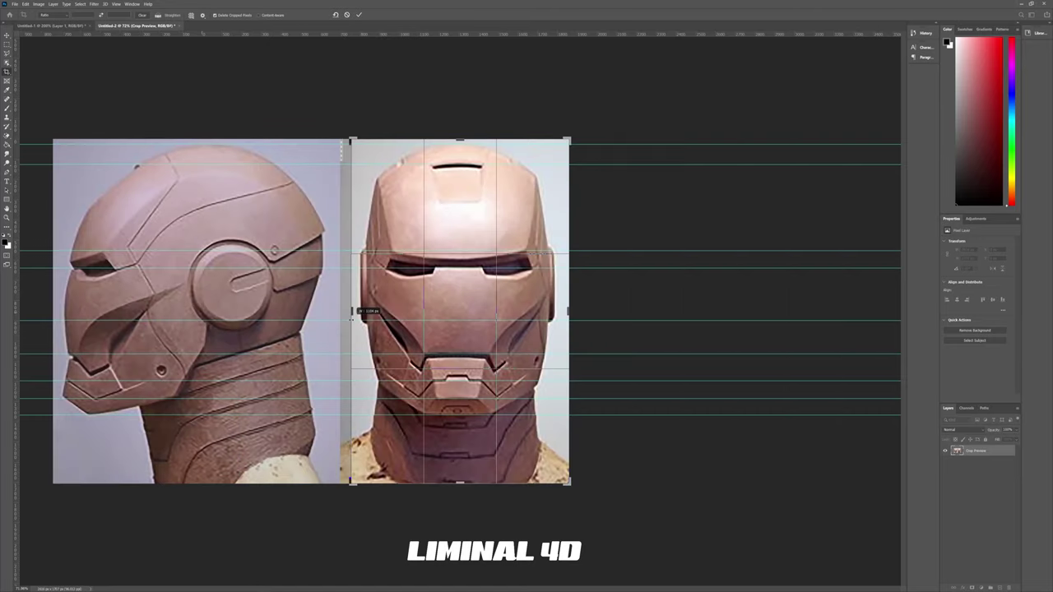
drag(352, 315, 352, 316)
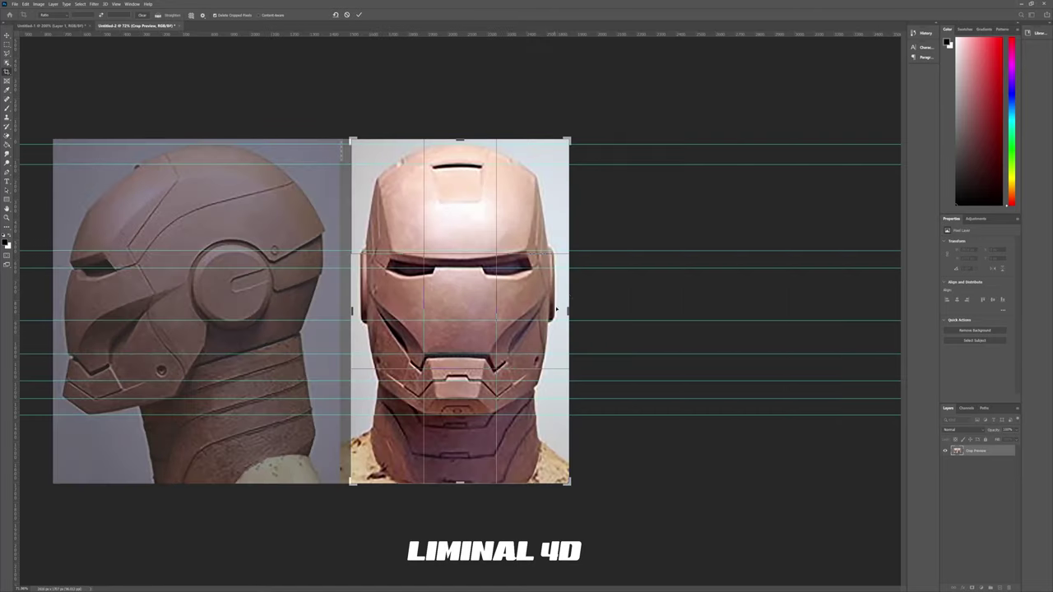
drag(569, 310, 565, 311)
key(Return)
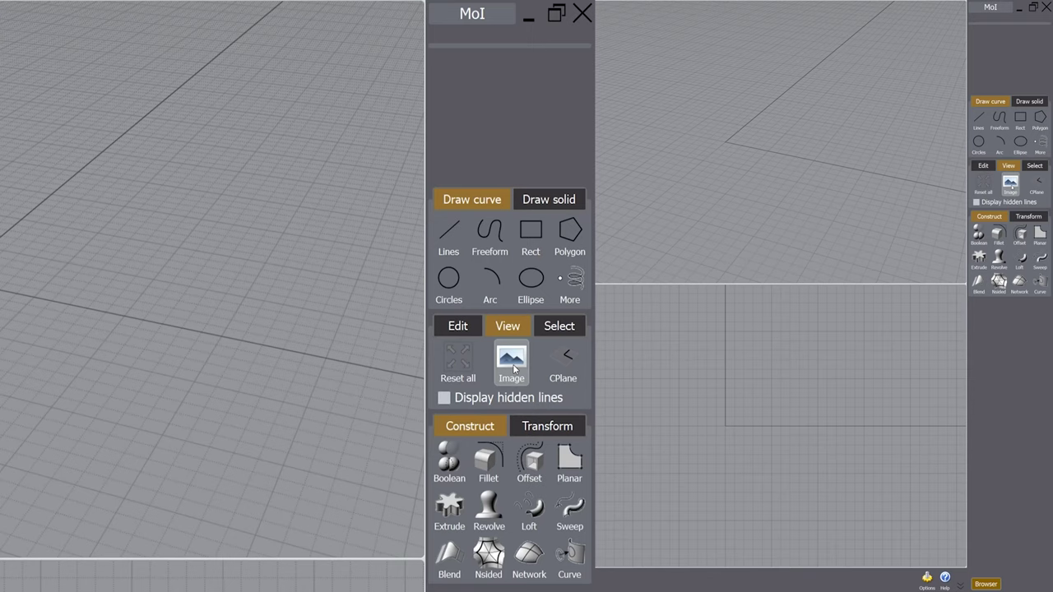
Step: In MoI, add clay ref front as a background image in the Front view, with its first corner at the origin
click(513, 364)
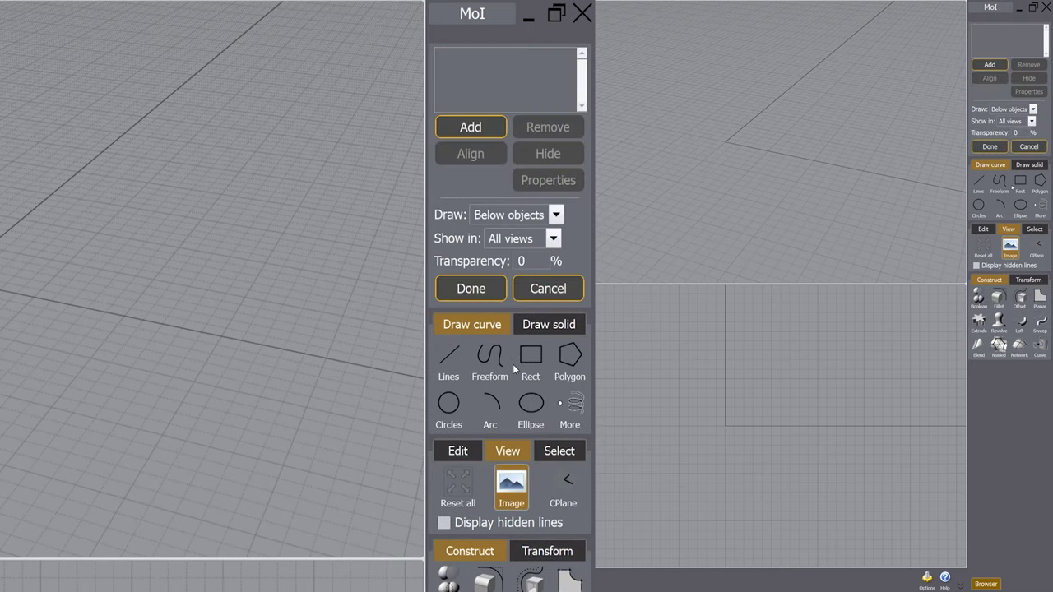
click(476, 129)
click(511, 404)
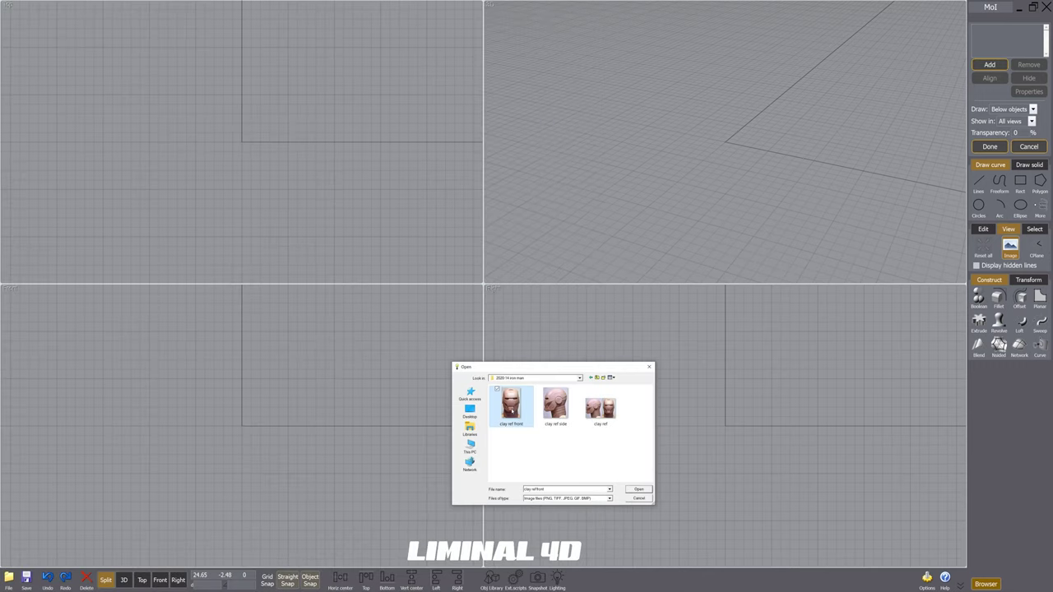
click(632, 491)
click(242, 426)
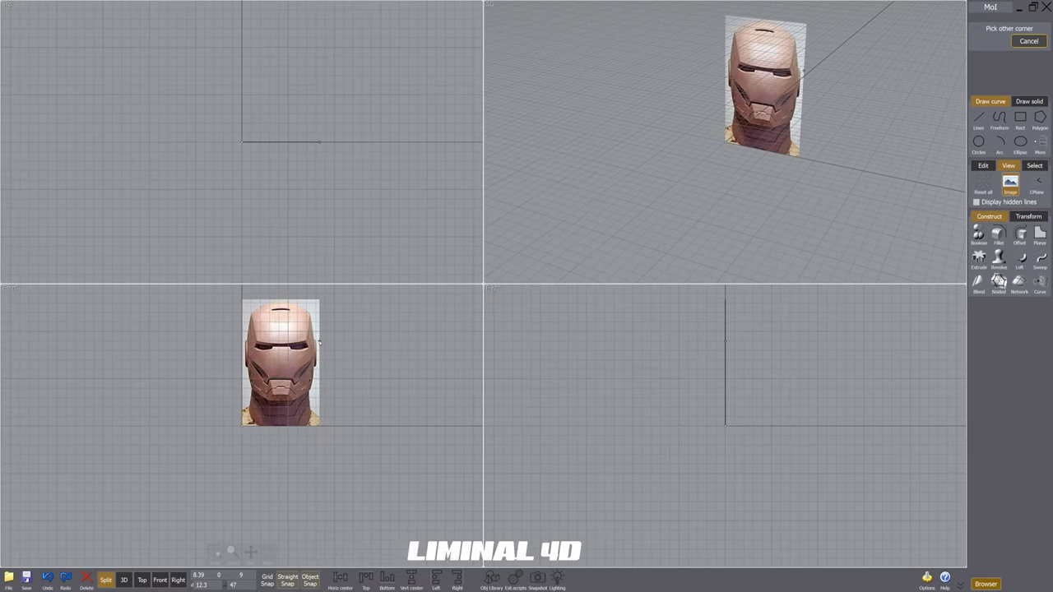
click(334, 418)
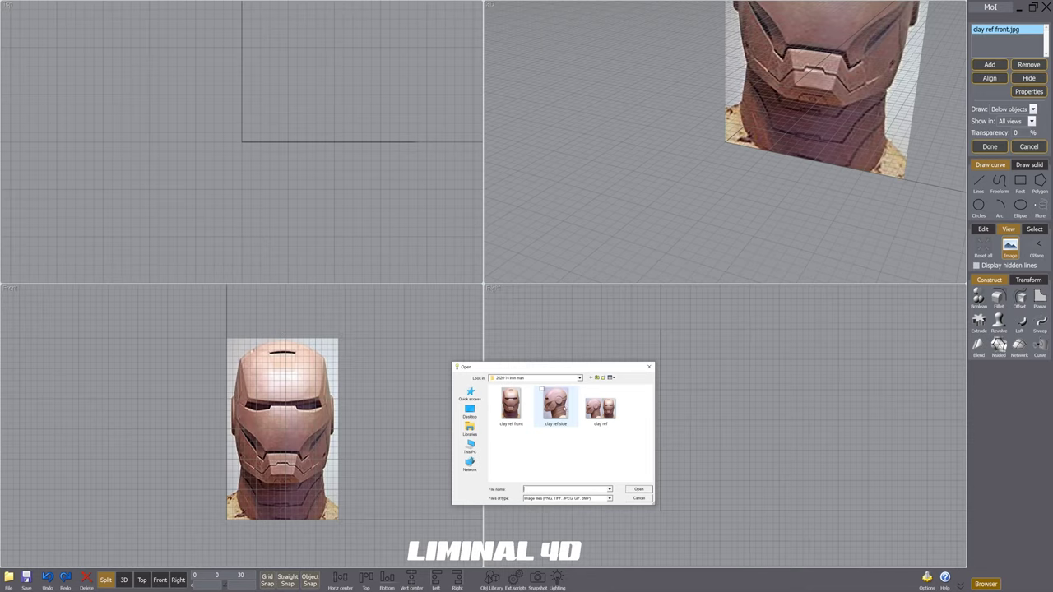
Step: Add clay ref side as a background image in the Right view, with its first corner at the origin
click(558, 407)
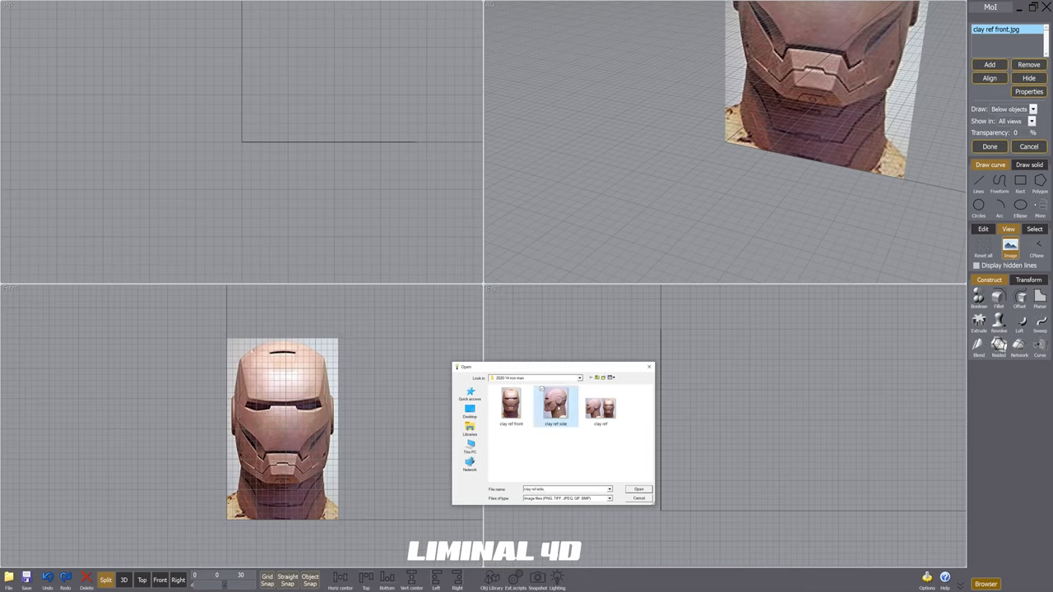
click(639, 489)
click(664, 485)
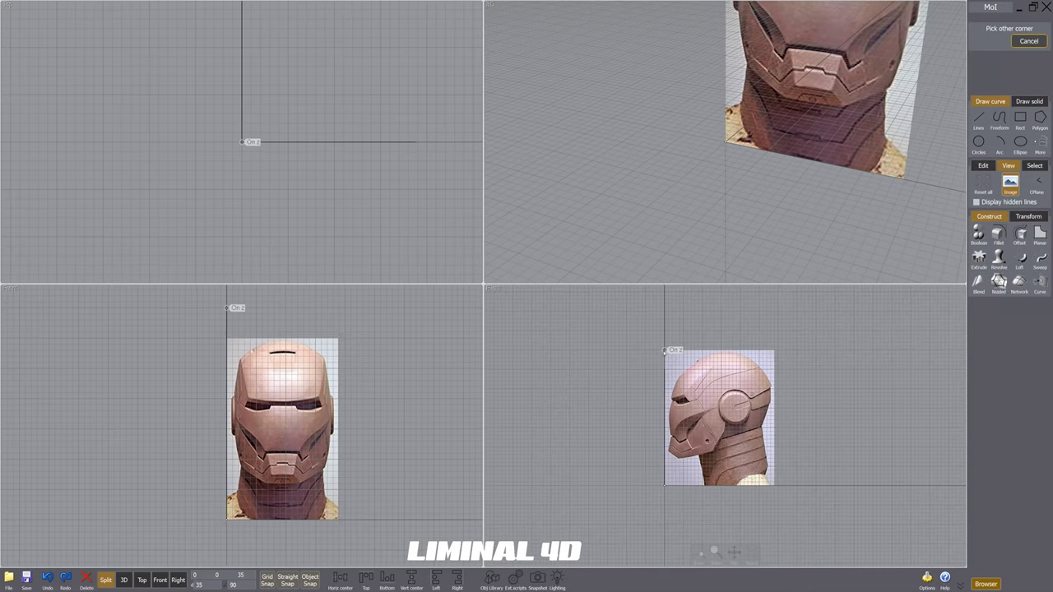
click(667, 372)
click(993, 79)
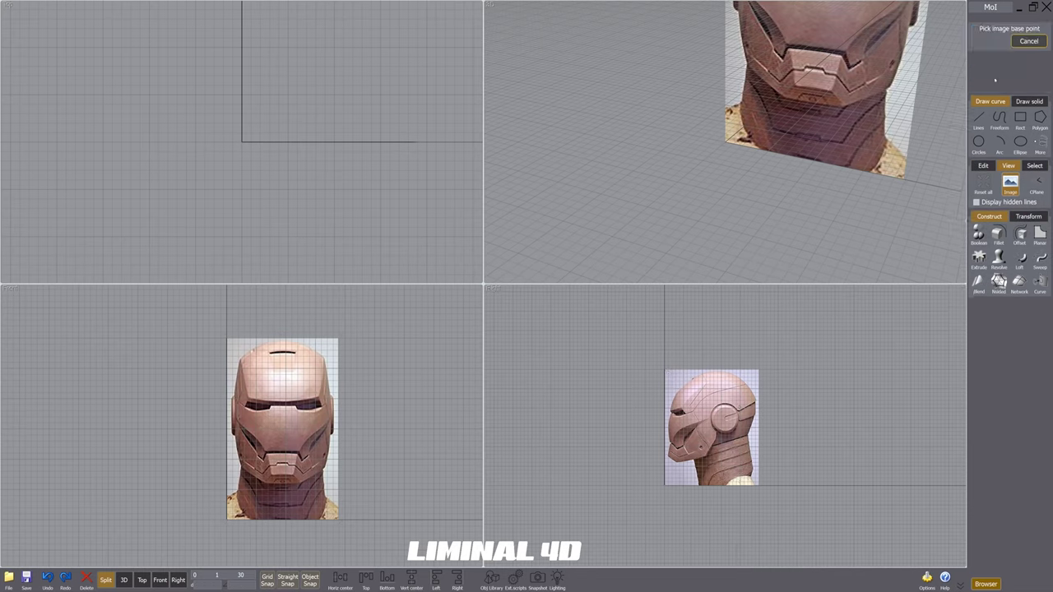
key(Escape)
Step: Align the clay ref front image so the middle of its lower edge sits on the origin of the Front view
middle_drag(772, 401, 741, 365)
scroll(741, 364, up, 1)
scroll(586, 314, up, 1)
scroll(534, 265, down, 3)
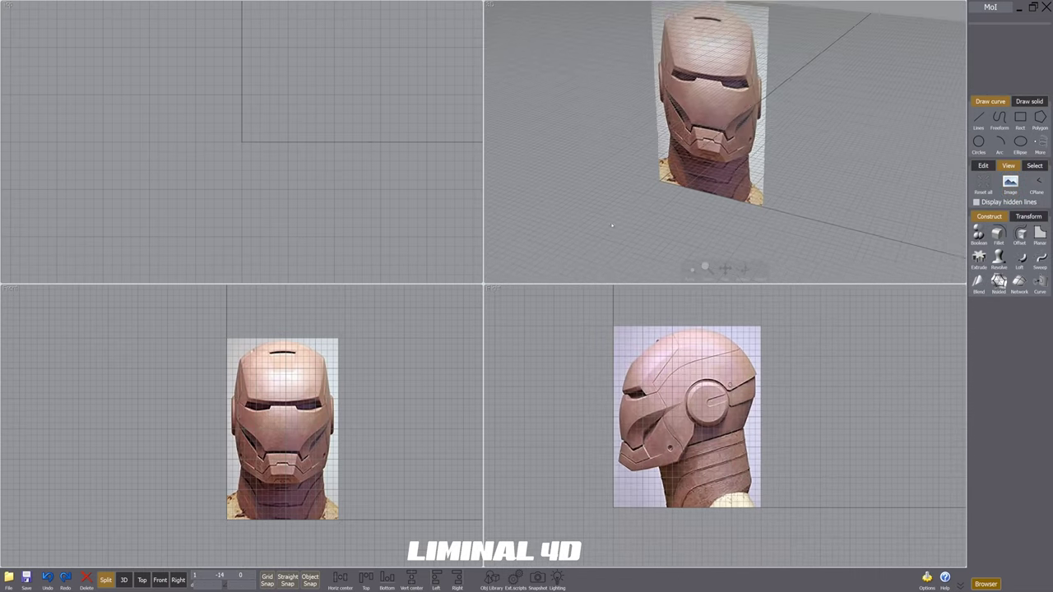
right_drag(543, 247, 687, 272)
middle_drag(297, 423, 358, 398)
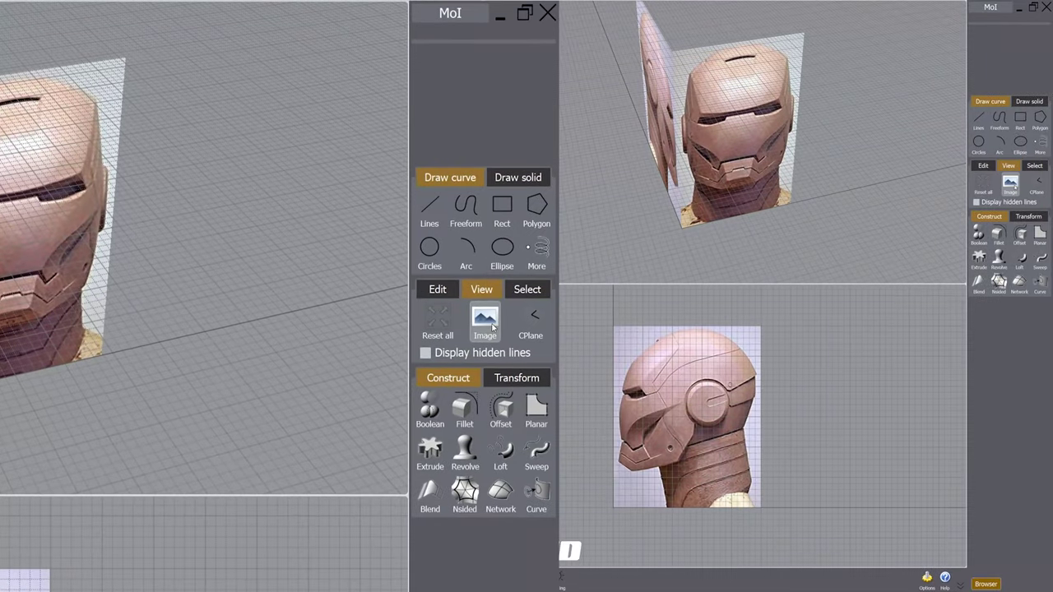
click(1010, 182)
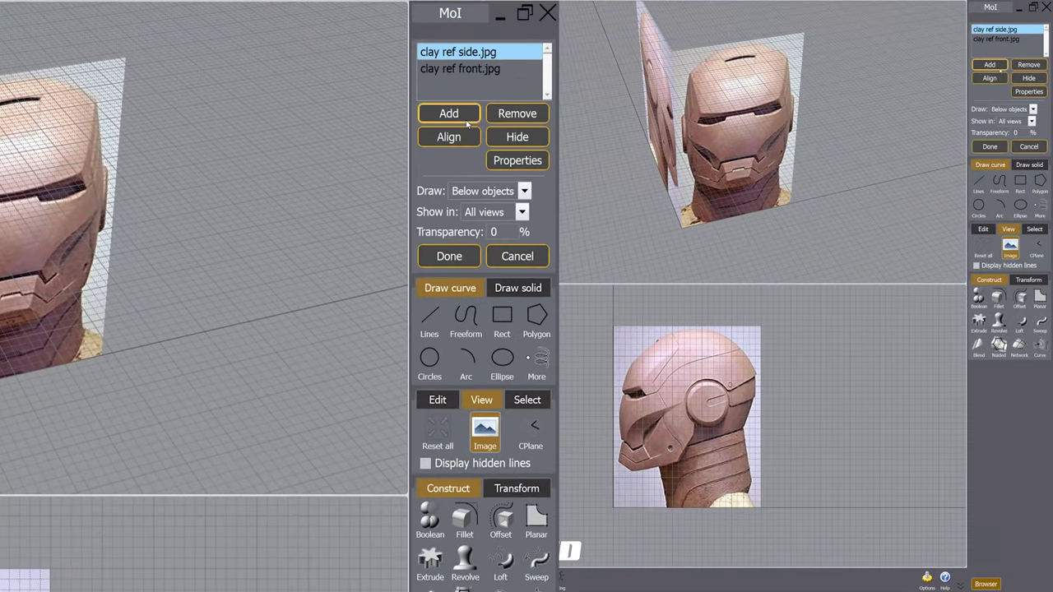
click(456, 72)
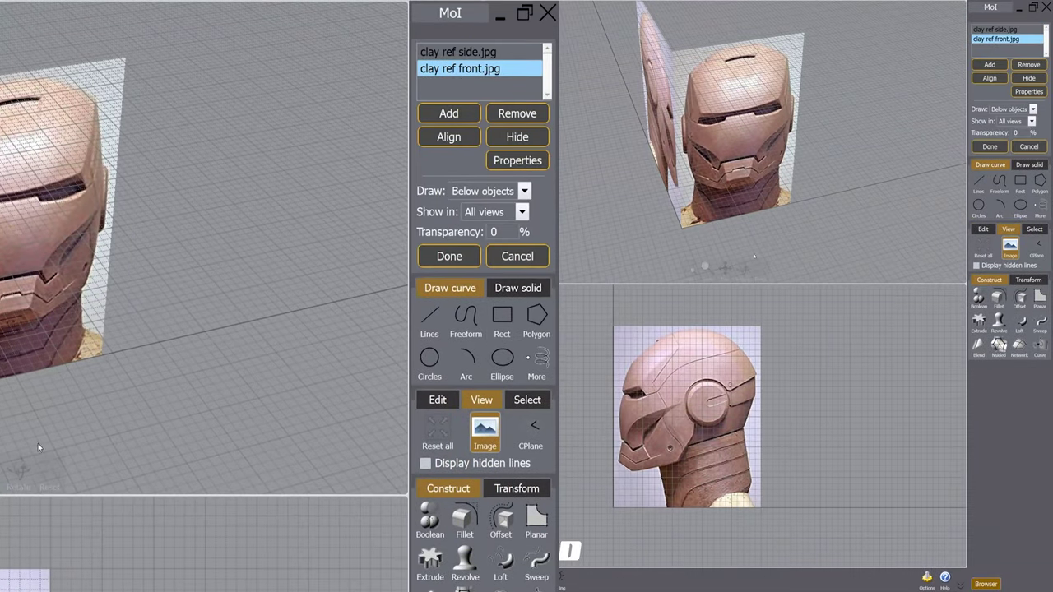
click(448, 144)
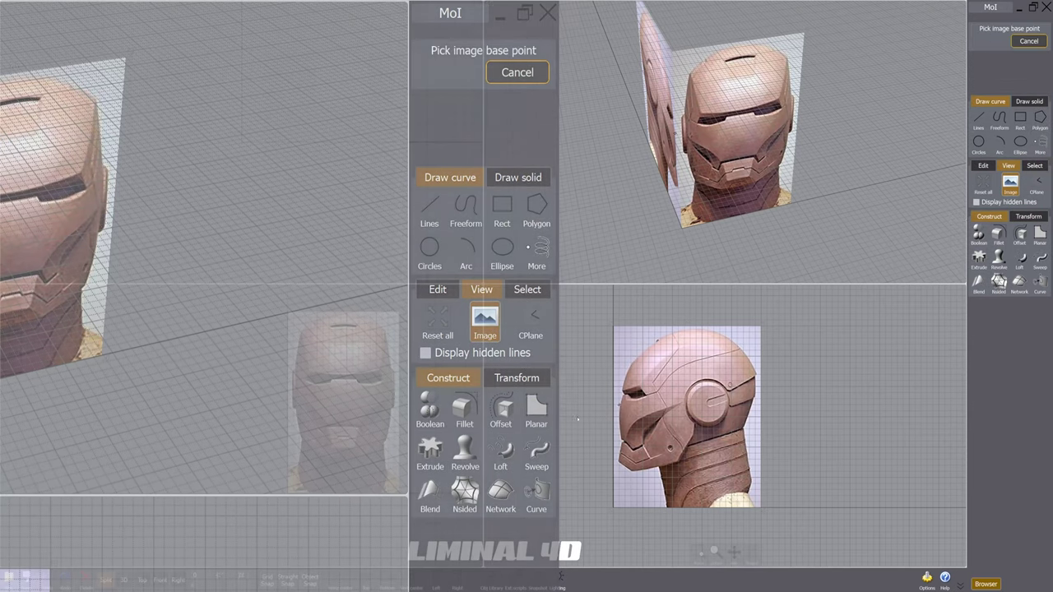
click(343, 492)
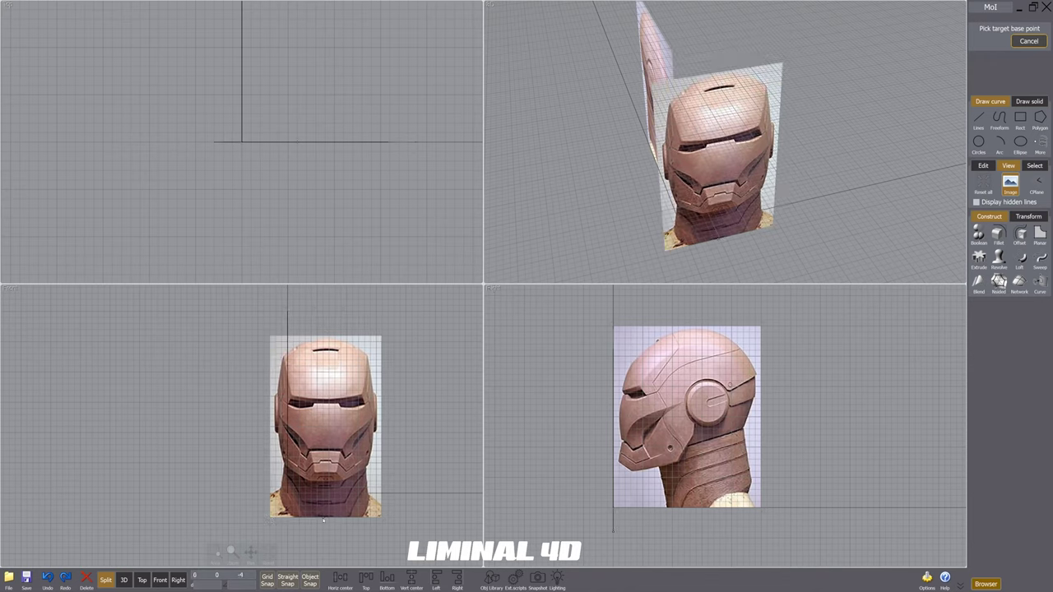
click(288, 492)
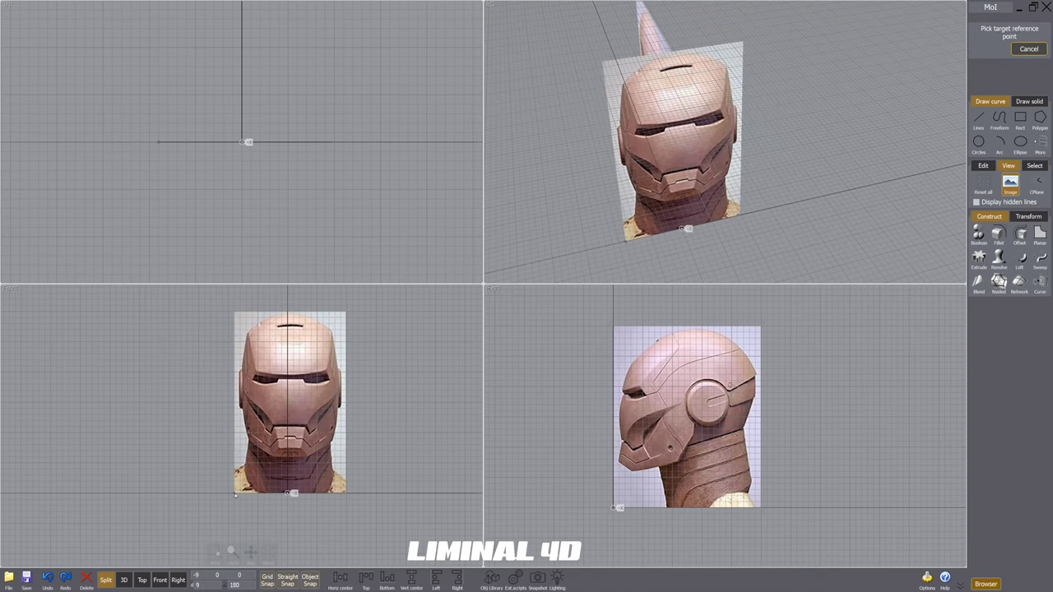
click(236, 494)
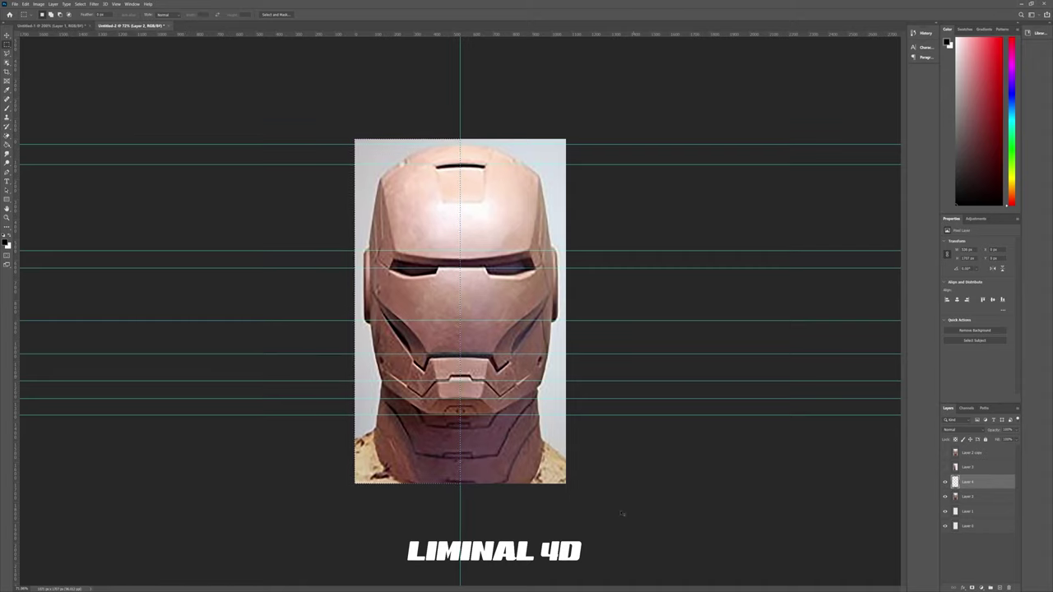
Step: In Photoshop, flip the copied half of the front helmet horizontally onto the opposite half, and duplicate the front-view layer beneath it
key(ctrl+t)
right_click(430, 385)
click(461, 503)
drag(424, 446, 530, 450)
key(Return)
drag(976, 497, 999, 586)
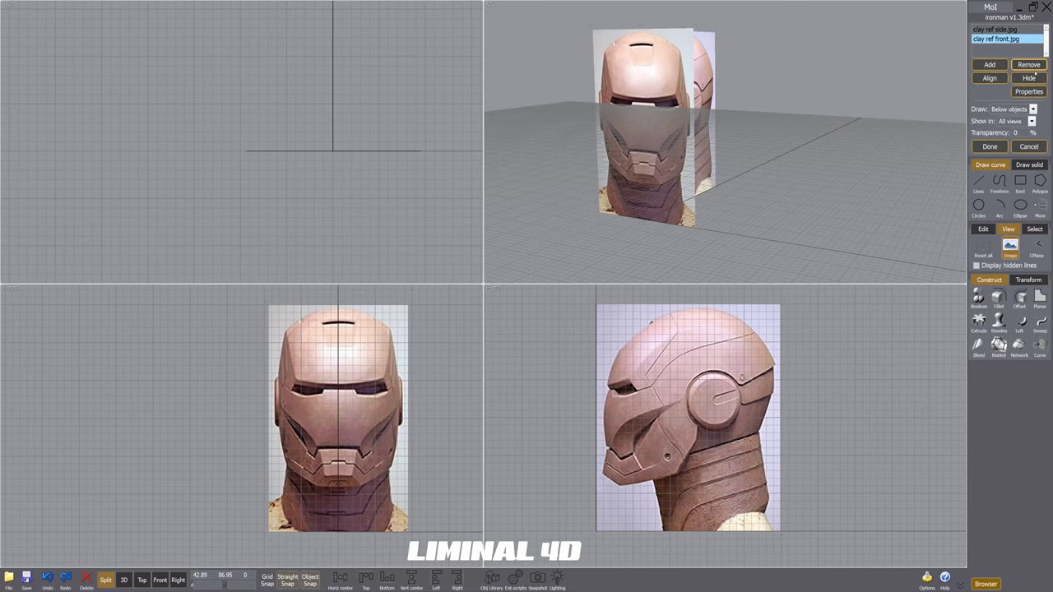
Step: In MoI, reload the clay ref front image through its image properties
click(1028, 92)
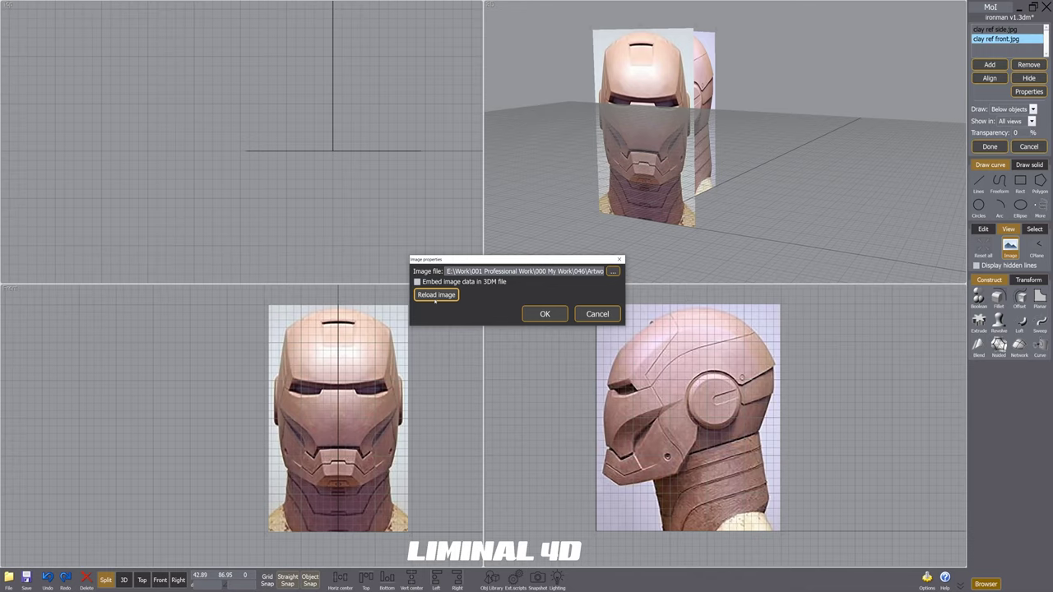
click(545, 313)
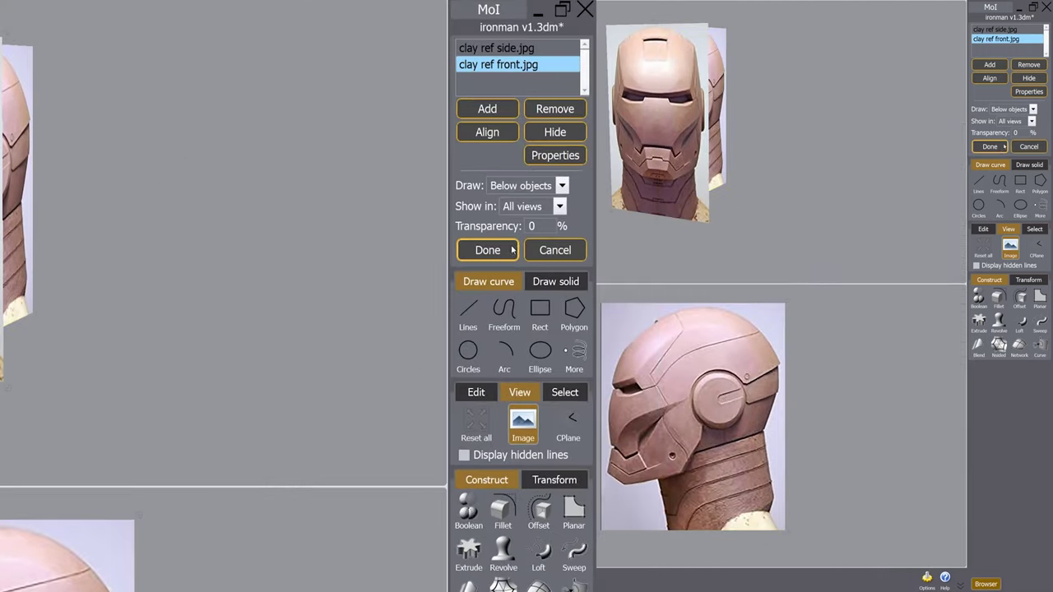
Step: Try transparency values of 10% and 20% on the clay ref front image
click(1014, 132)
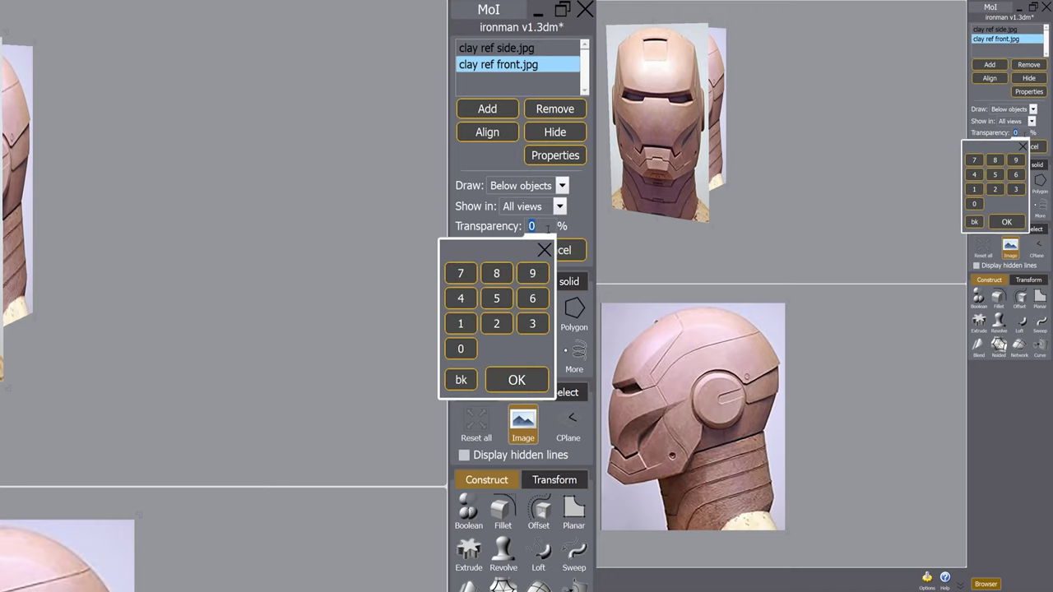
click(461, 323)
click(461, 349)
click(516, 379)
click(539, 226)
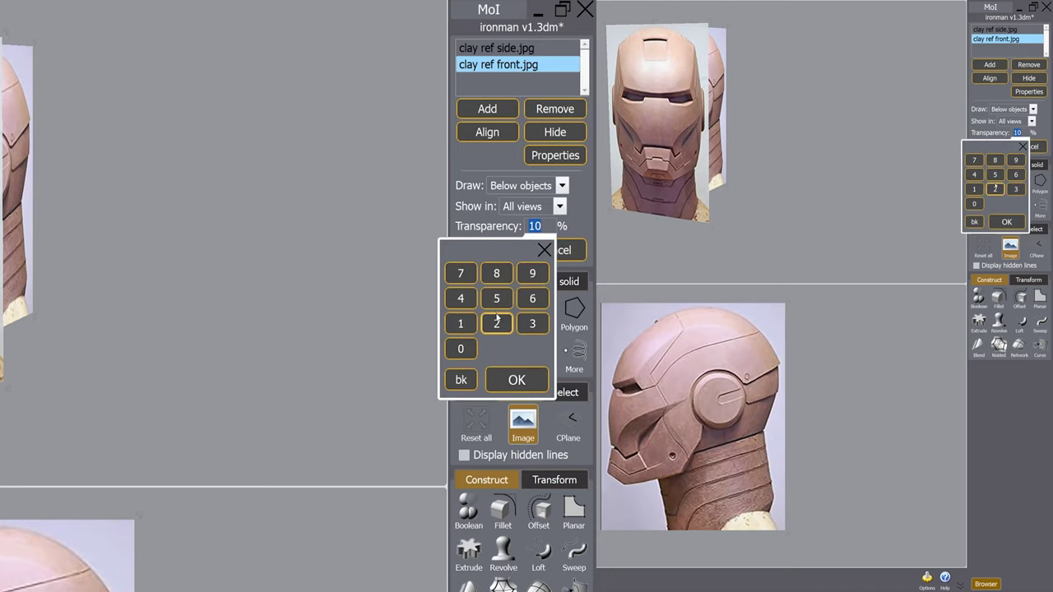
click(496, 323)
click(462, 349)
click(517, 379)
Step: Set the clay ref front image's transparency to 35% and finish editing the background images
click(538, 226)
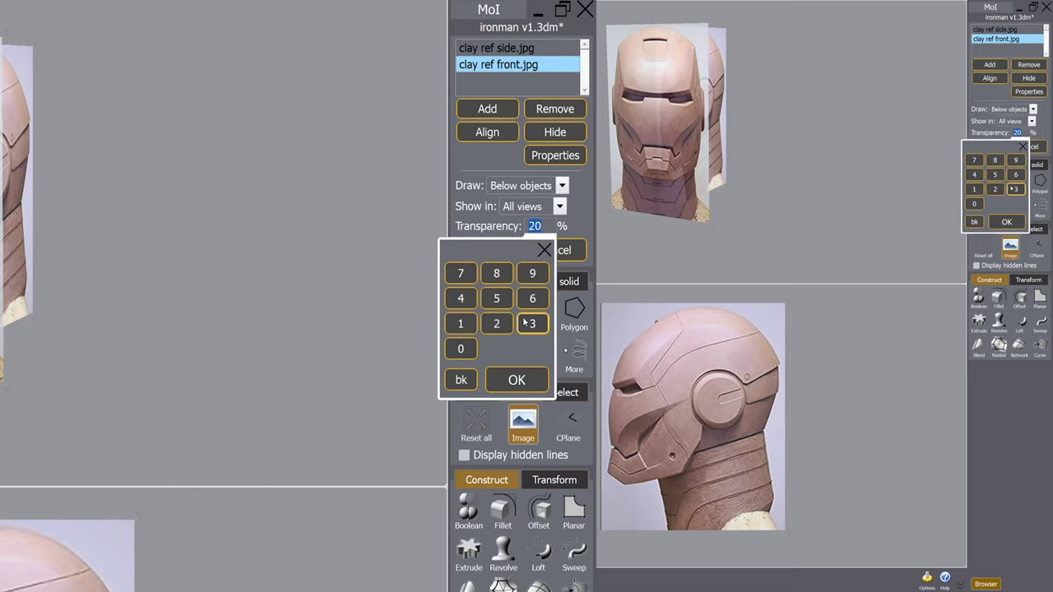
click(532, 323)
click(497, 298)
click(518, 379)
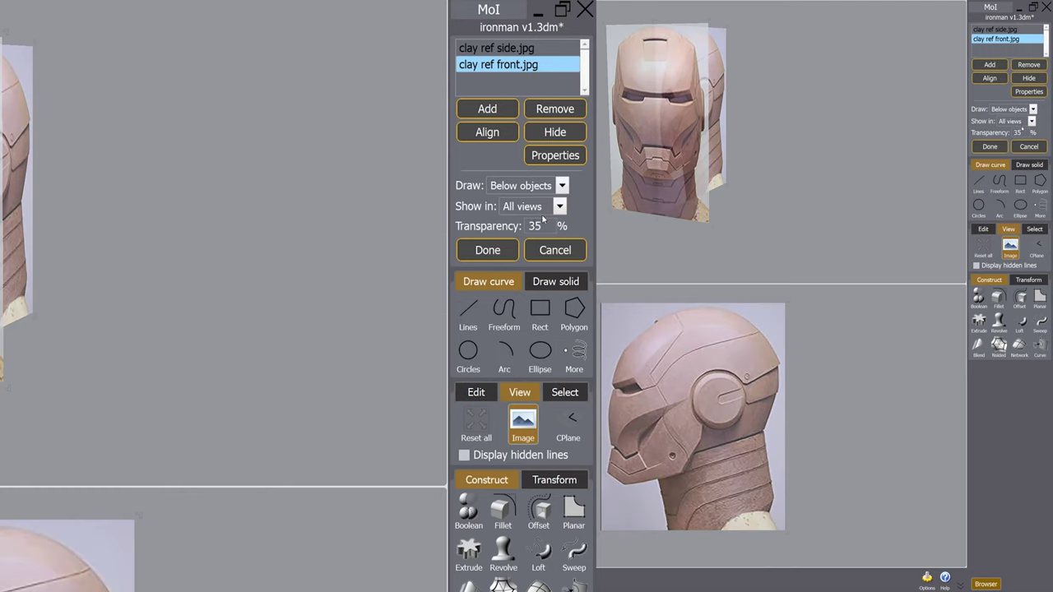
click(989, 147)
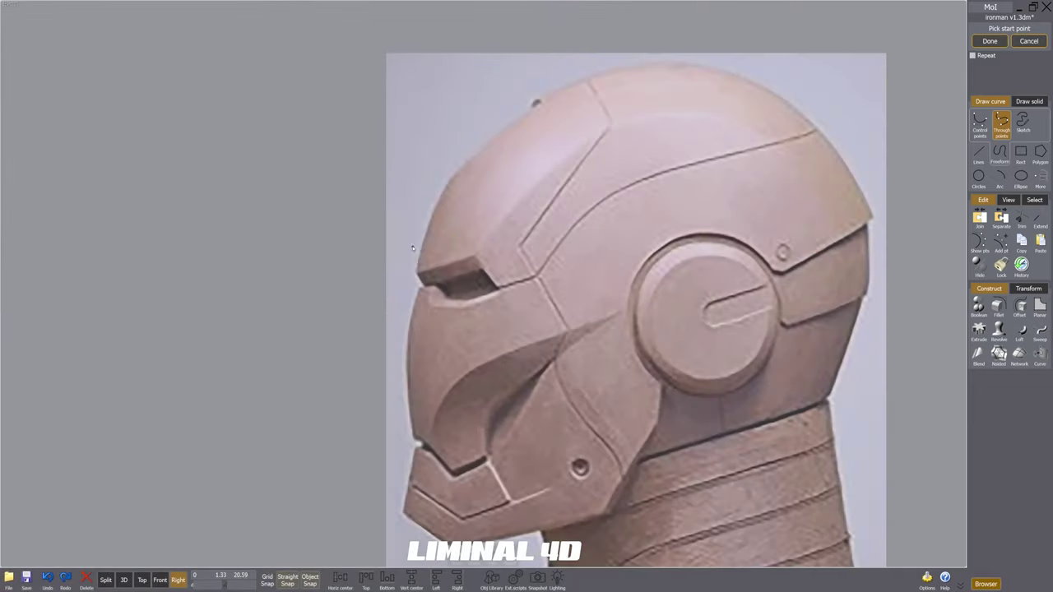
Step: Trace the helmet's upper profile in the Right view with a through-points curve from the brow edge over the crown towards the rear
scroll(415, 263, up, 5)
click(416, 285)
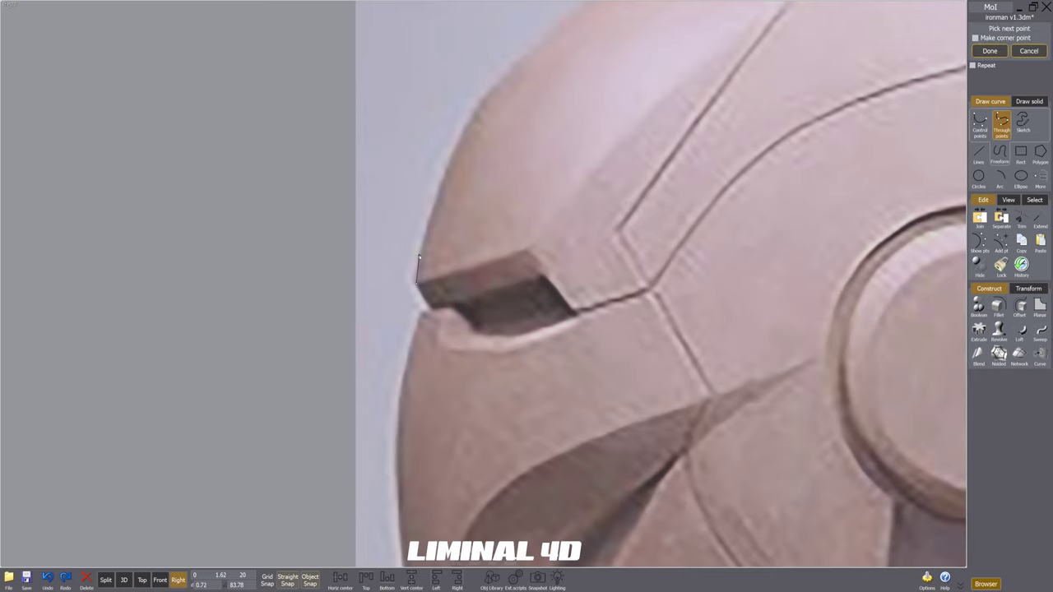
scroll(420, 271, down, 2)
click(443, 184)
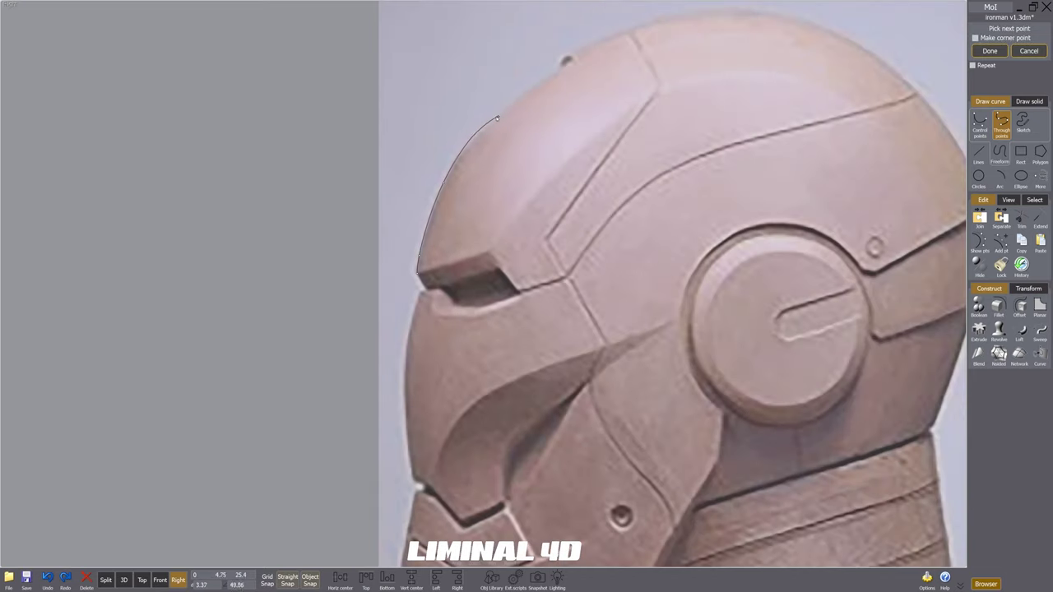
click(494, 122)
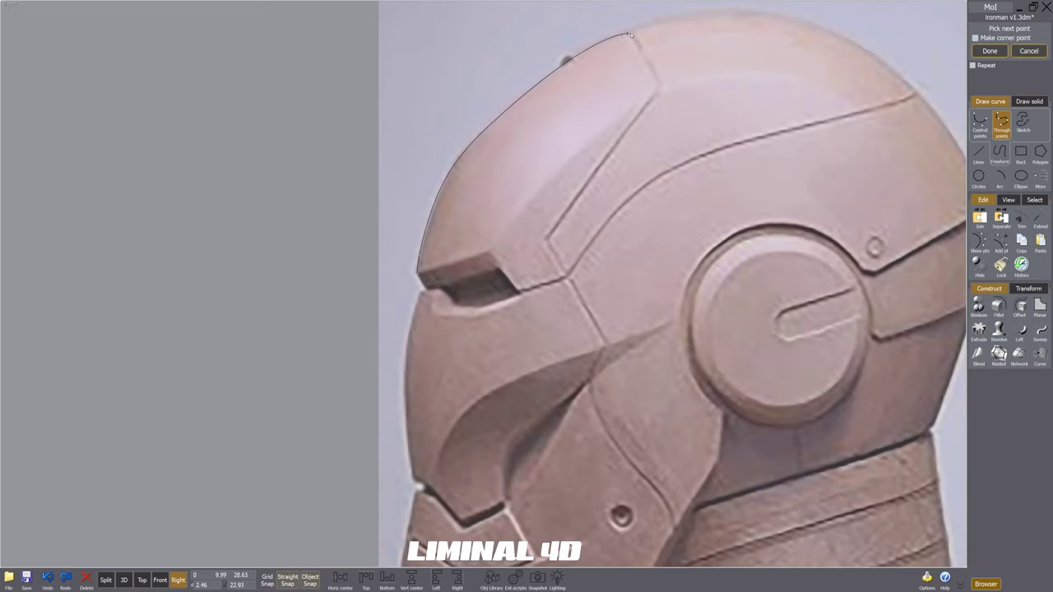
scroll(629, 34, down, 2)
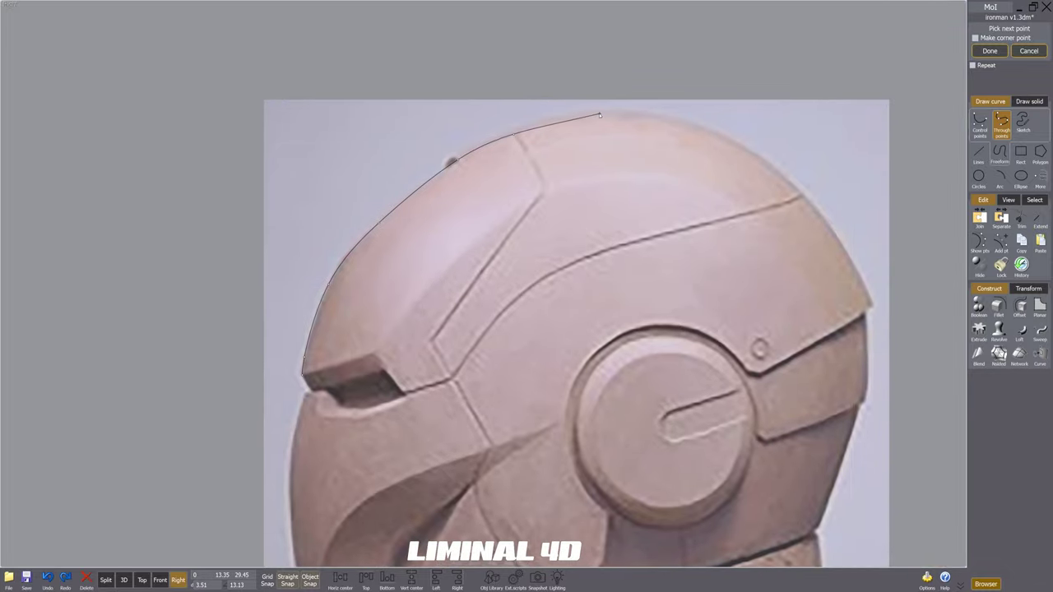
click(600, 116)
click(727, 139)
click(802, 196)
click(844, 248)
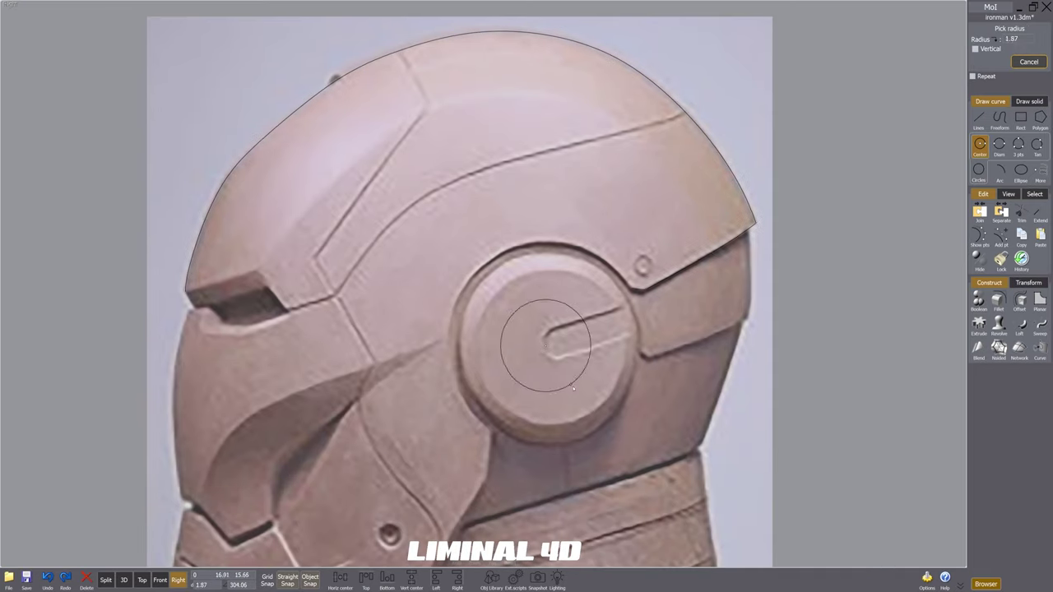
Step: Draw a centre-radius circle over the round ear piece in the Right view, matching its outer disc edge
click(546, 343)
click(596, 424)
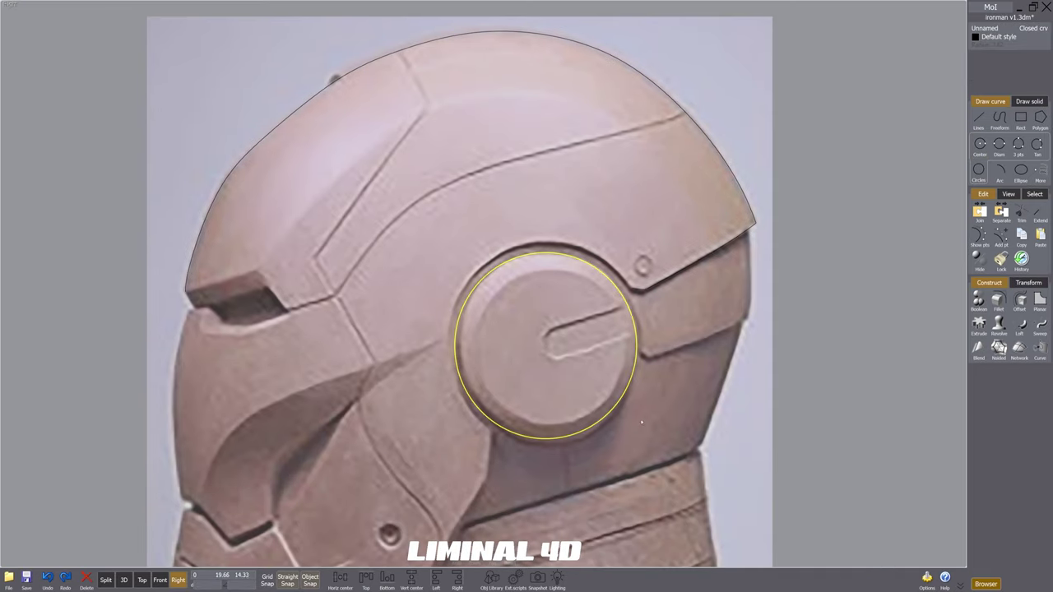
middle_drag(564, 366, 563, 381)
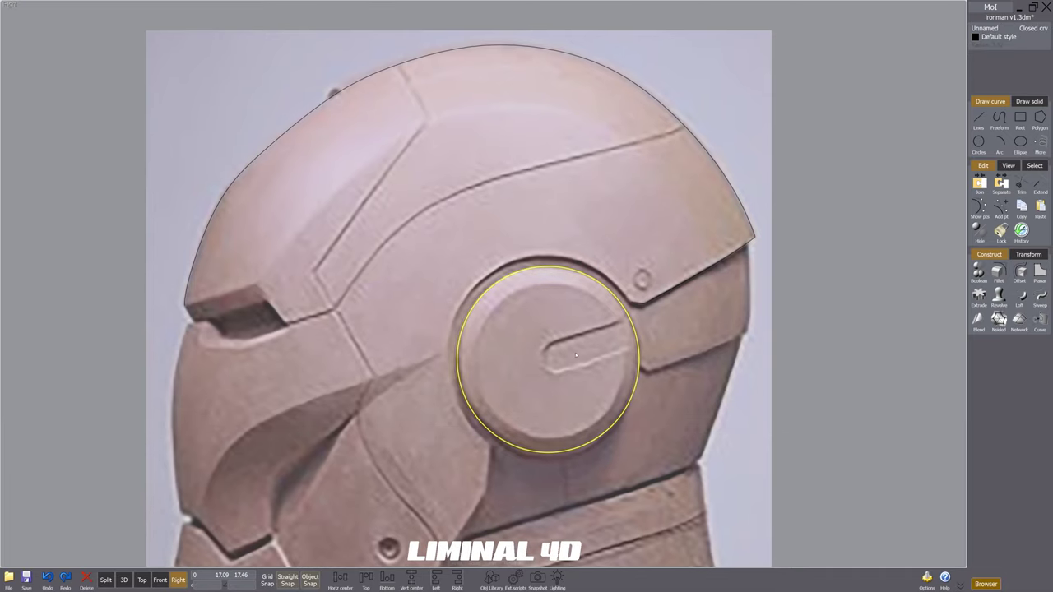
Step: Offset the ear circle inward to the inner disc edge and outward to the surrounding recess edge using through-point offsets
key(o)
click(598, 417)
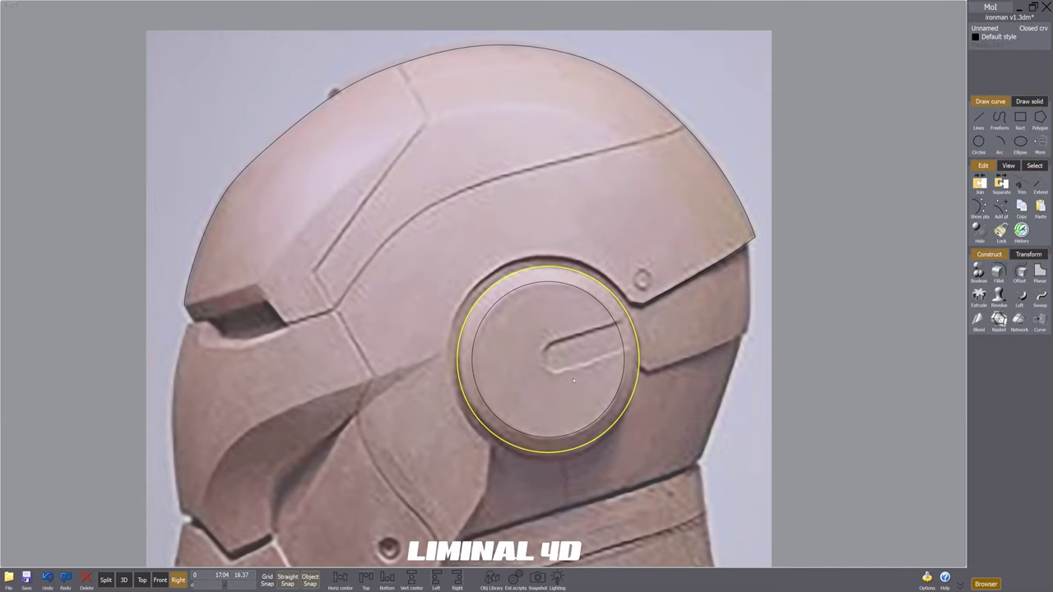
middle_drag(571, 374, 578, 419)
key(o)
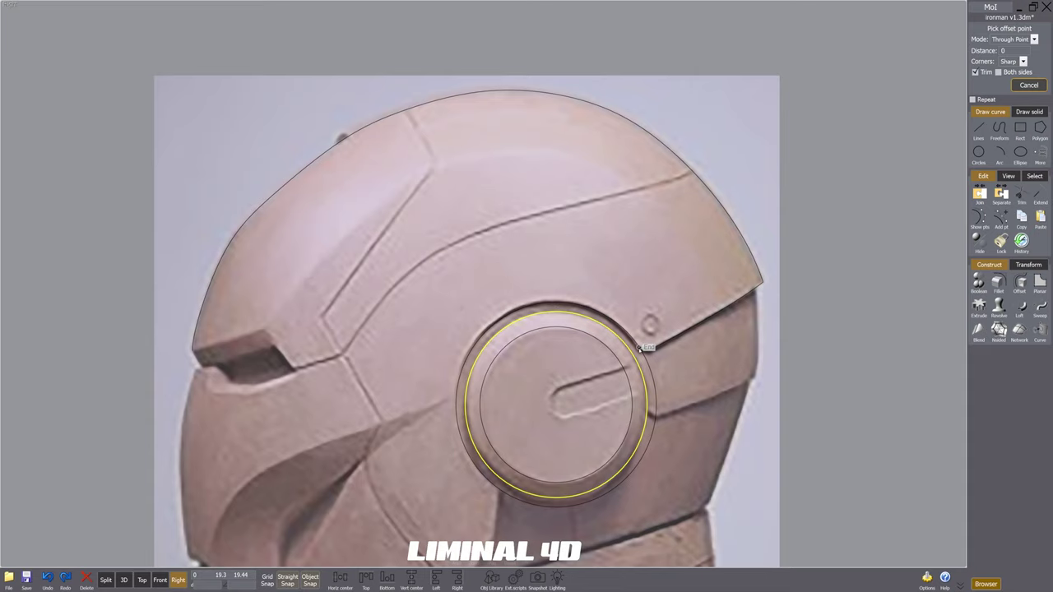
click(640, 348)
scroll(641, 347, down, 3)
scroll(691, 302, up, 5)
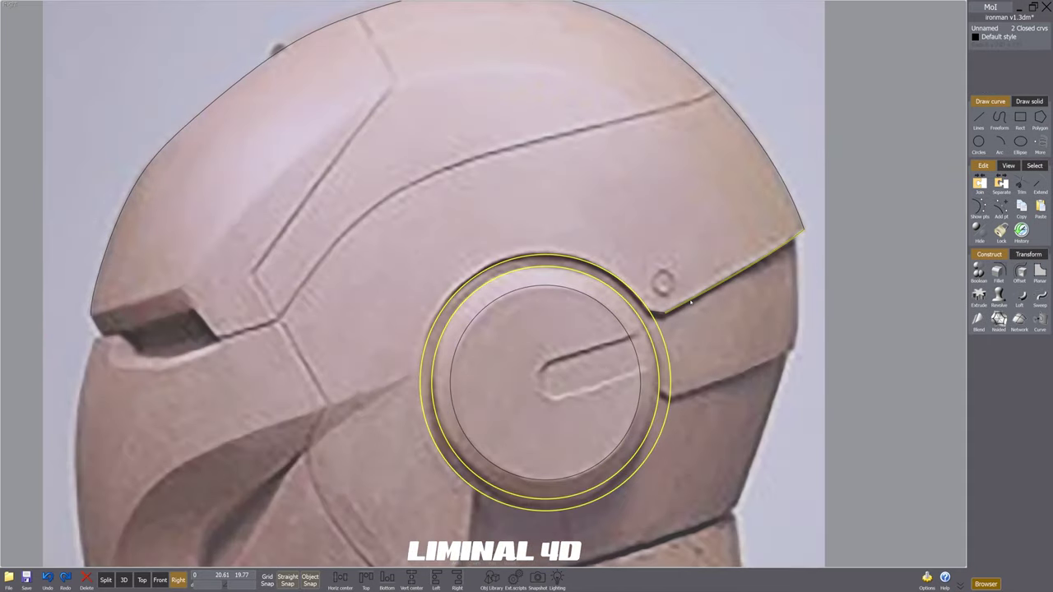
Step: Trace the jaw outline from the outer ear ring down to the jaw corner and along the underside to the chin tip
scroll(691, 302, down, 3)
key(c)
scroll(583, 398, up, 3)
click(578, 398)
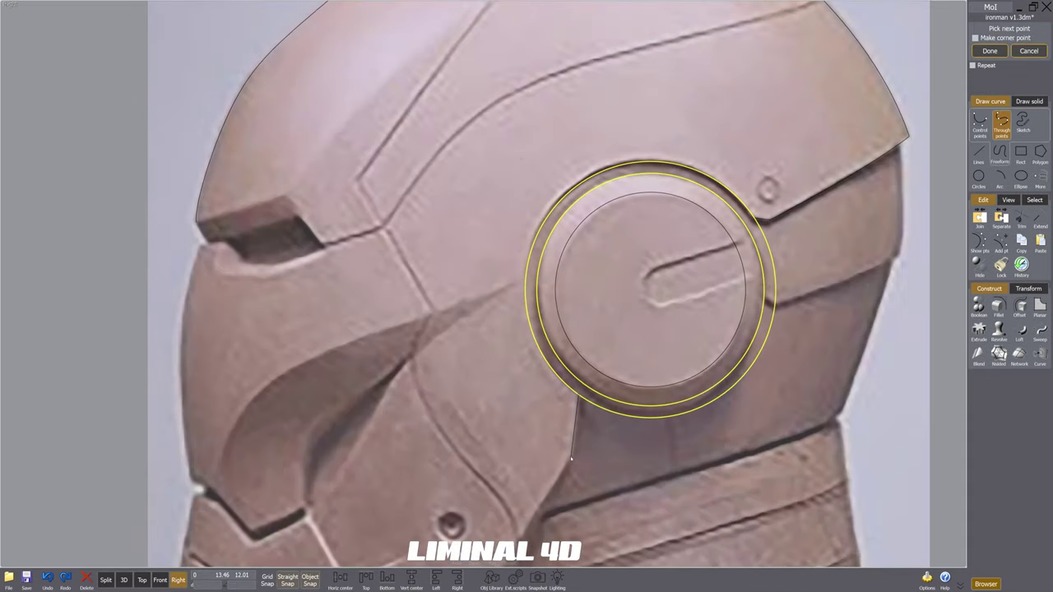
scroll(571, 458, down, 3)
scroll(602, 384, up, 3)
click(584, 444)
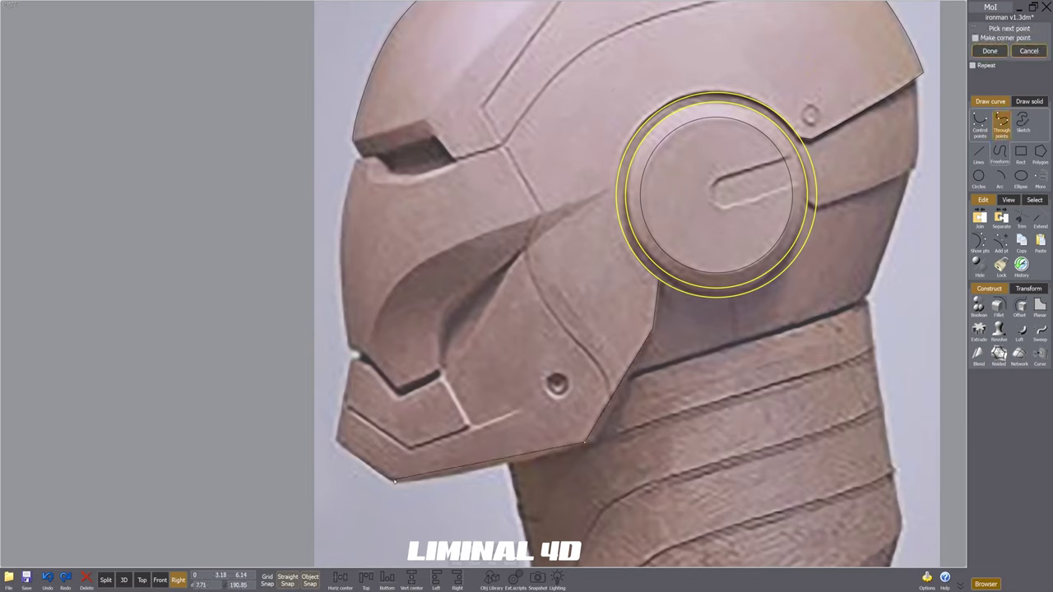
click(482, 467)
click(395, 484)
click(335, 443)
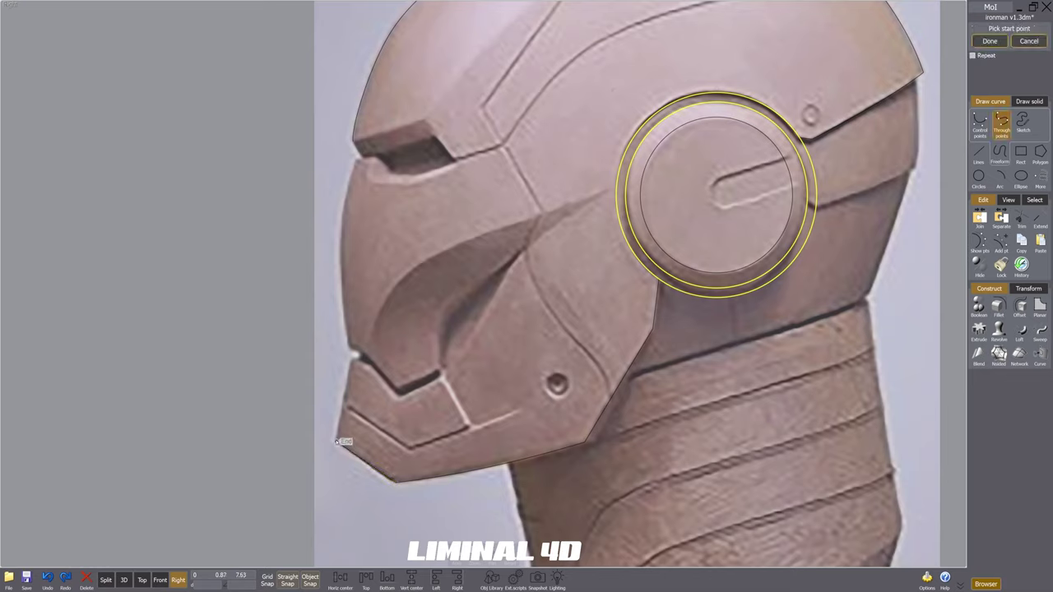
Step: Trace the chin's front edge up to the mouth gap and outline the small notch there with short segments
click(349, 359)
scroll(352, 359, up, 3)
right_click(360, 363)
click(361, 361)
click(366, 349)
right_click(366, 349)
right_click(366, 349)
click(365, 349)
click(357, 341)
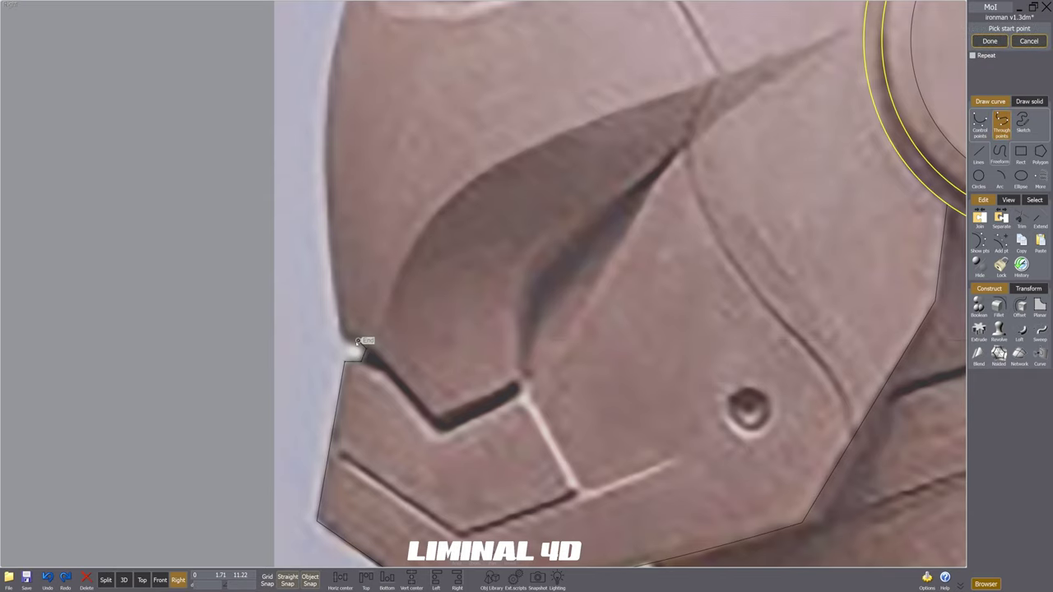
scroll(363, 340, up, 2)
key(Escape)
Step: Trace the faceplate's front profile with a through-points curve from the mouth notch up to the eye slot
scroll(452, 486, down, 3)
right_click(408, 424)
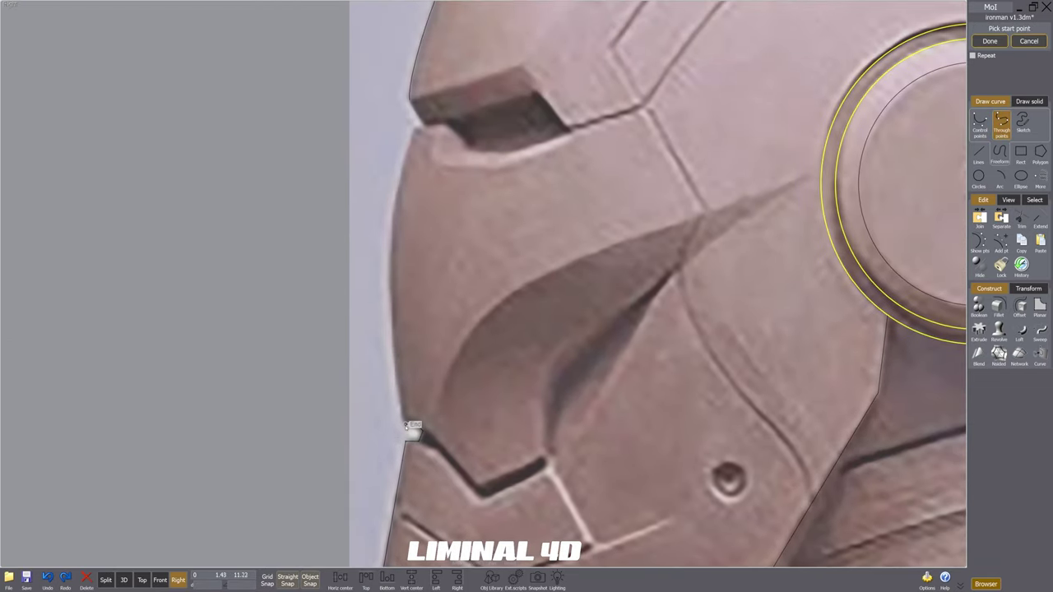
click(406, 424)
scroll(406, 425, down, 2)
click(397, 368)
click(397, 293)
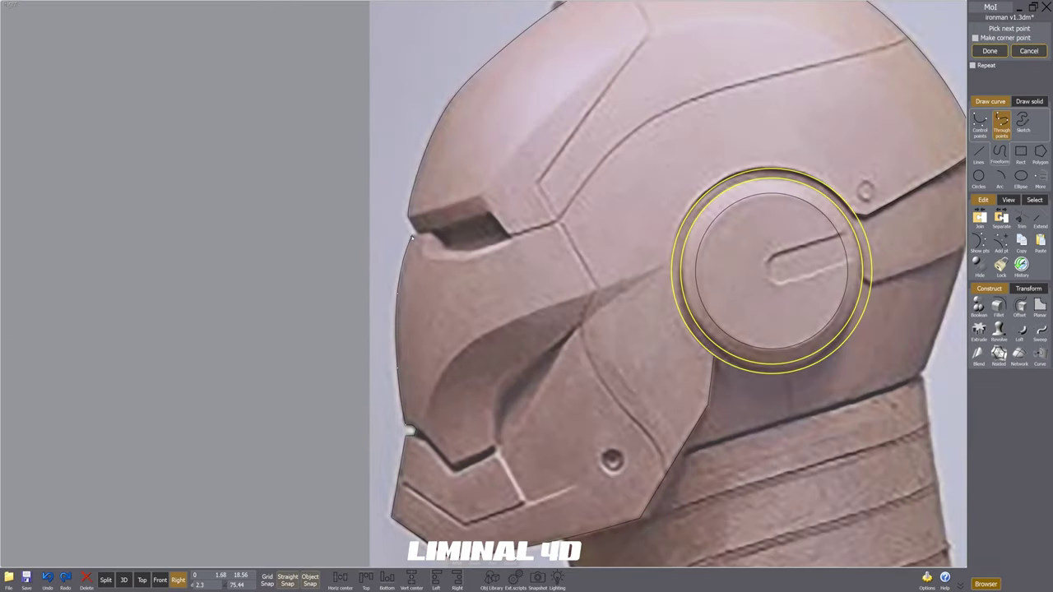
right_click(412, 239)
Step: Trim away the lower rear arc of the outer ear ring between the rear seam and the jaw curve
scroll(421, 298, down, 5)
middle_drag(477, 293, 454, 383)
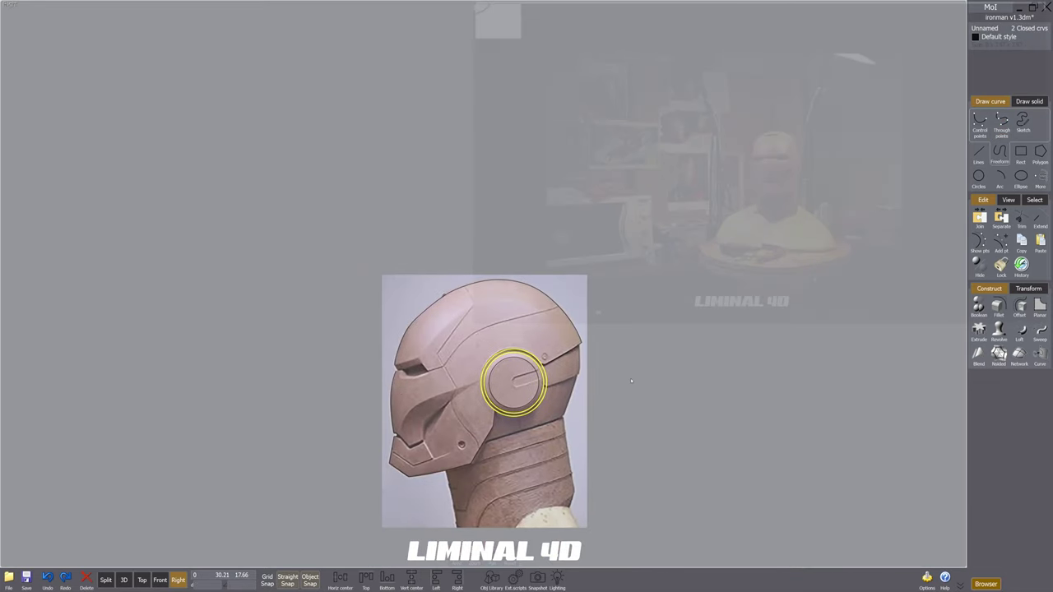
scroll(526, 403, up, 3)
click(1021, 218)
right_click(567, 421)
click(548, 423)
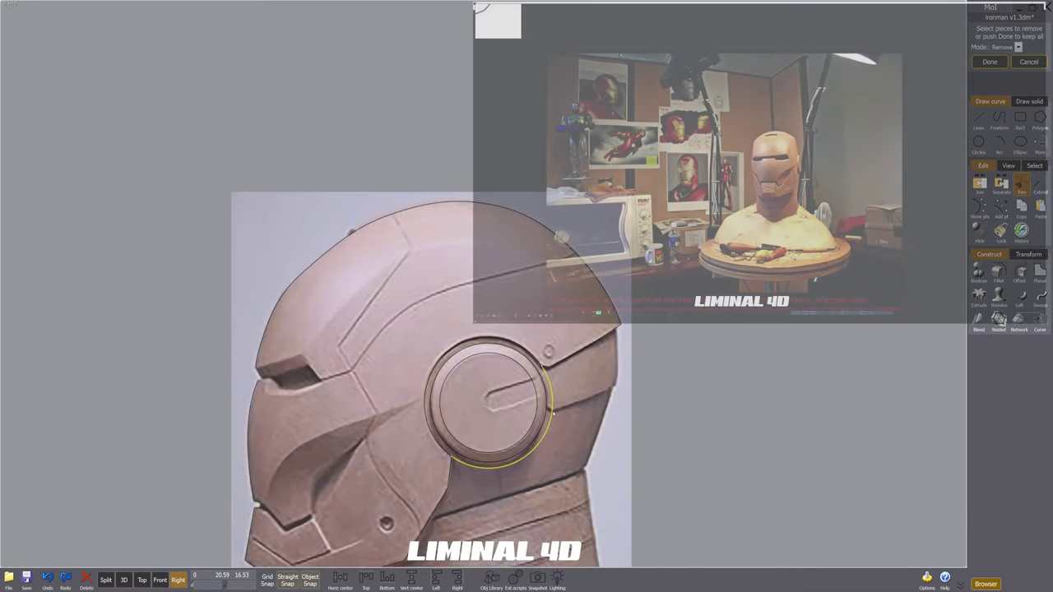
right_click(548, 422)
Step: Trace the rear panel's lower seam from the ear ring to the back of the helmet and up its rear edge
scroll(493, 378, down, 1)
middle_drag(569, 430, 568, 404)
scroll(588, 390, down, 2)
key(ctrl+a)
click(571, 396)
right_click(574, 384)
scroll(534, 379, up, 5)
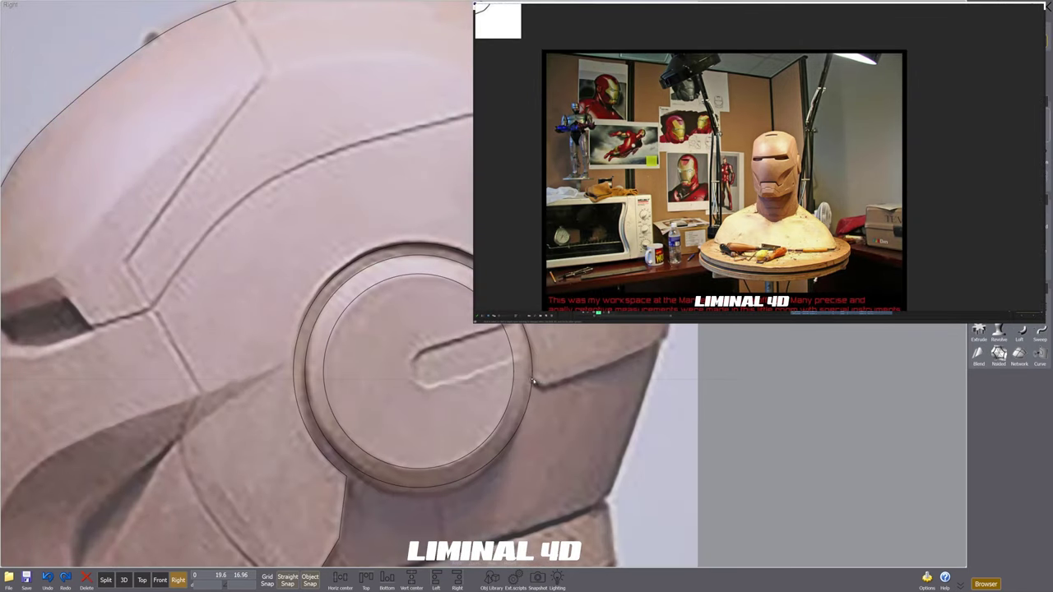
click(542, 387)
click(615, 360)
scroll(666, 334, up, 3)
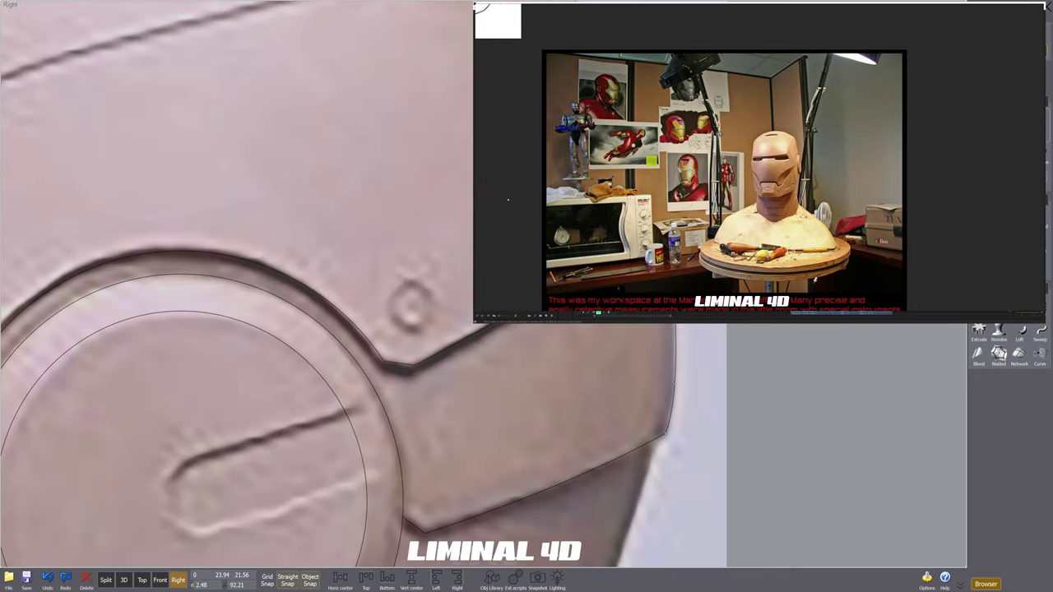
click(665, 222)
right_click(666, 223)
Step: Trace the lower rear outline from the rear panel's corner down to the neck and forward along the neckline to the jaw
click(683, 411)
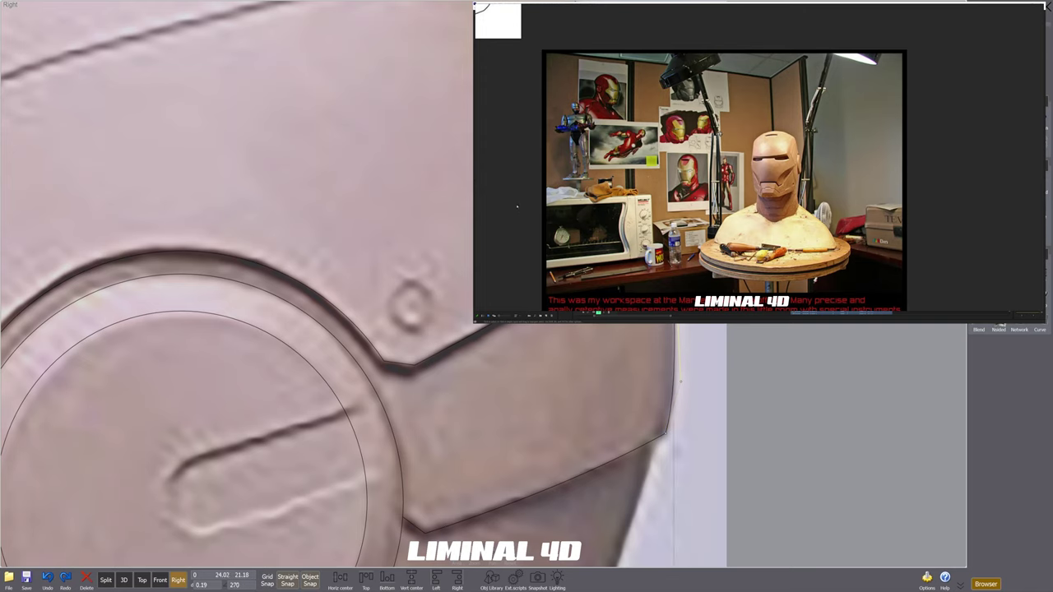
scroll(685, 337, down, 5)
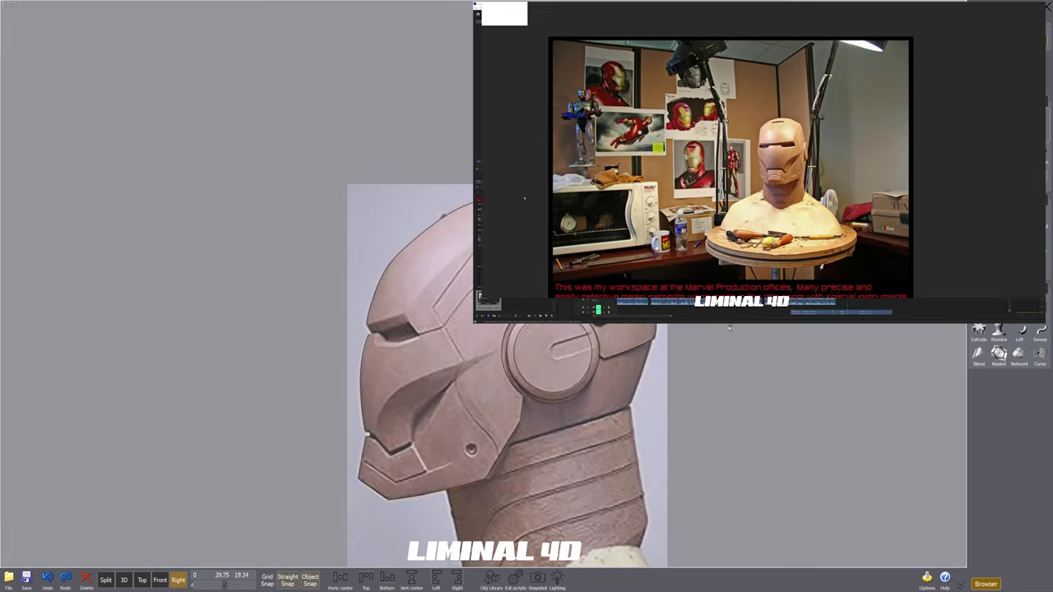
scroll(641, 370, up, 5)
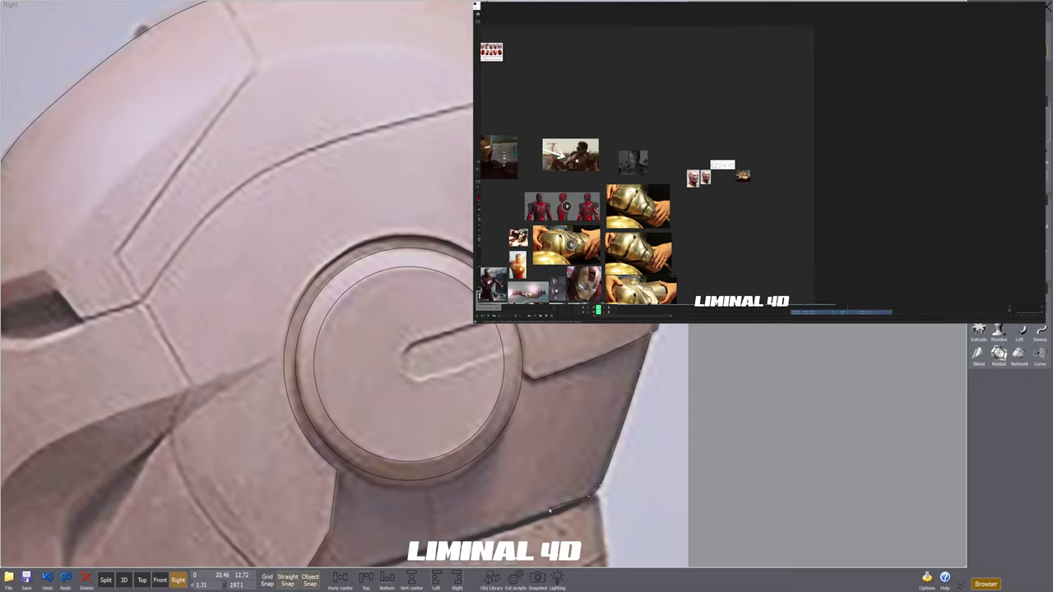
scroll(560, 511, down, 3)
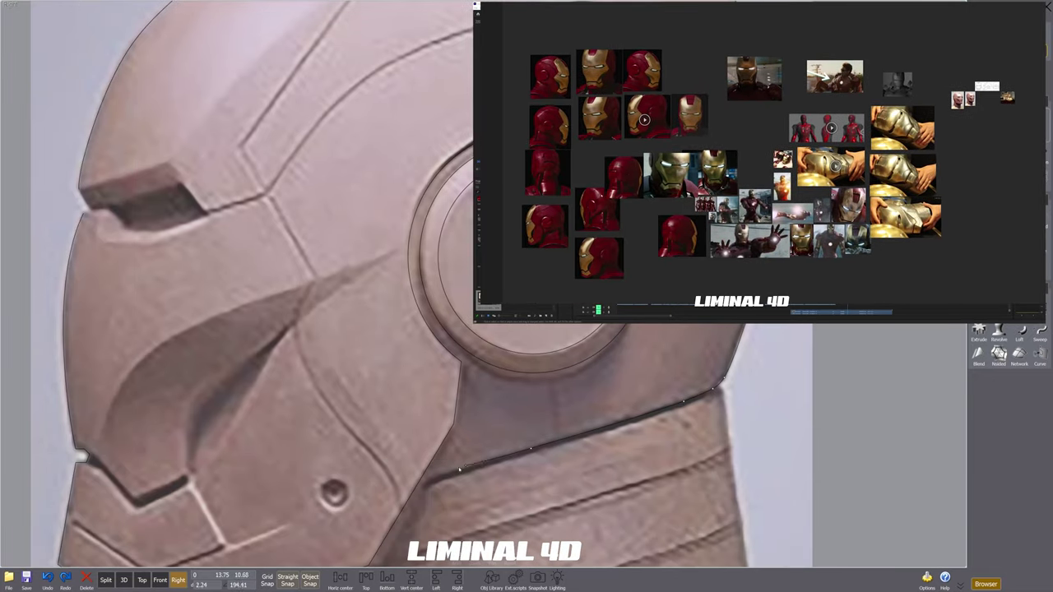
click(417, 484)
right_click(418, 484)
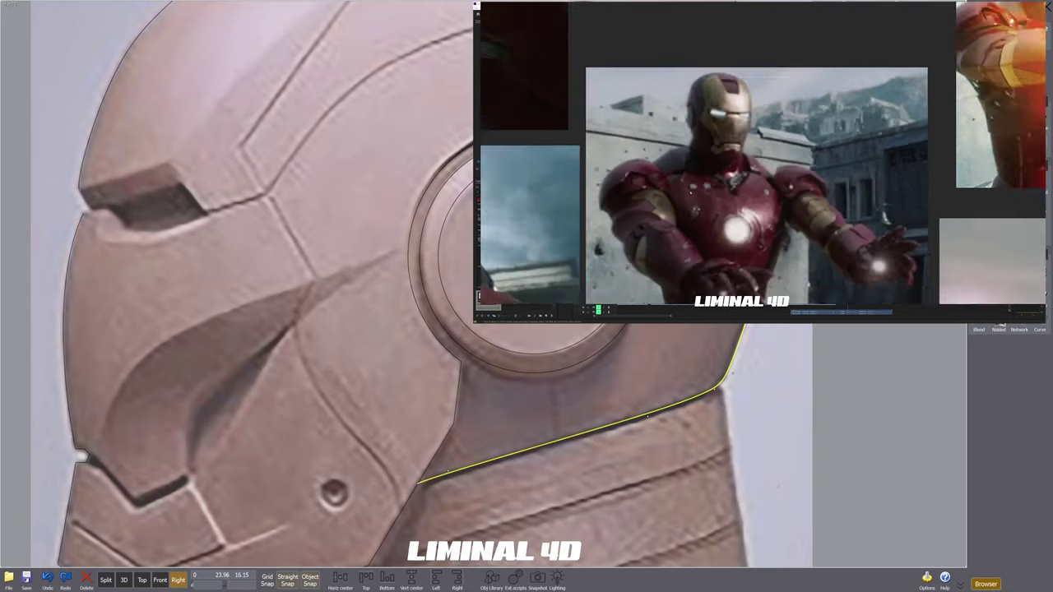
Step: Adjust the lower rear curve's points so that it follows the back edge and the neckline corner of the reference
middle_drag(417, 484, 366, 516)
key(Escape)
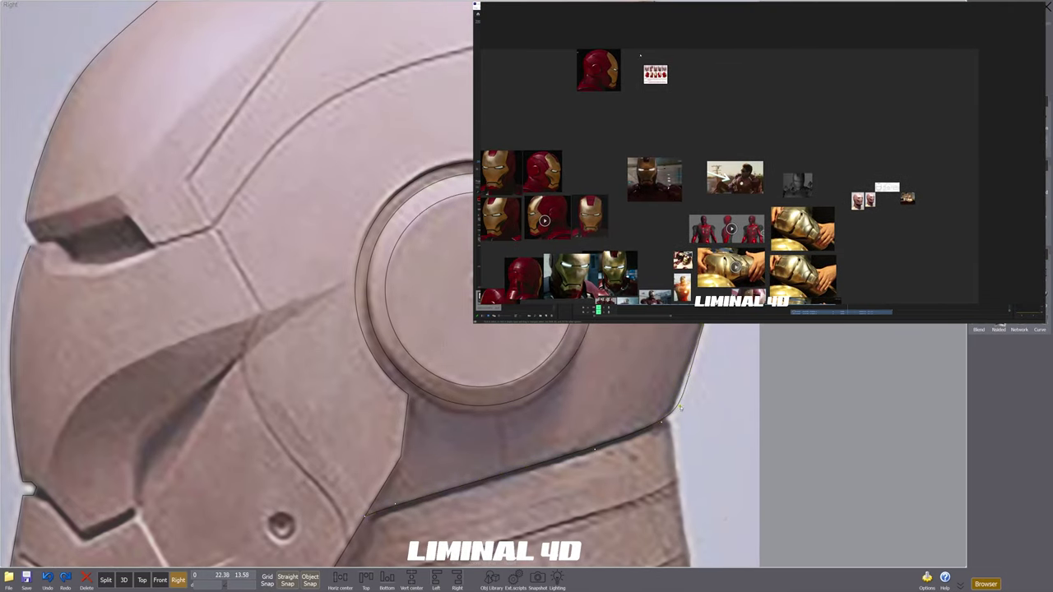
scroll(670, 418, up, 2)
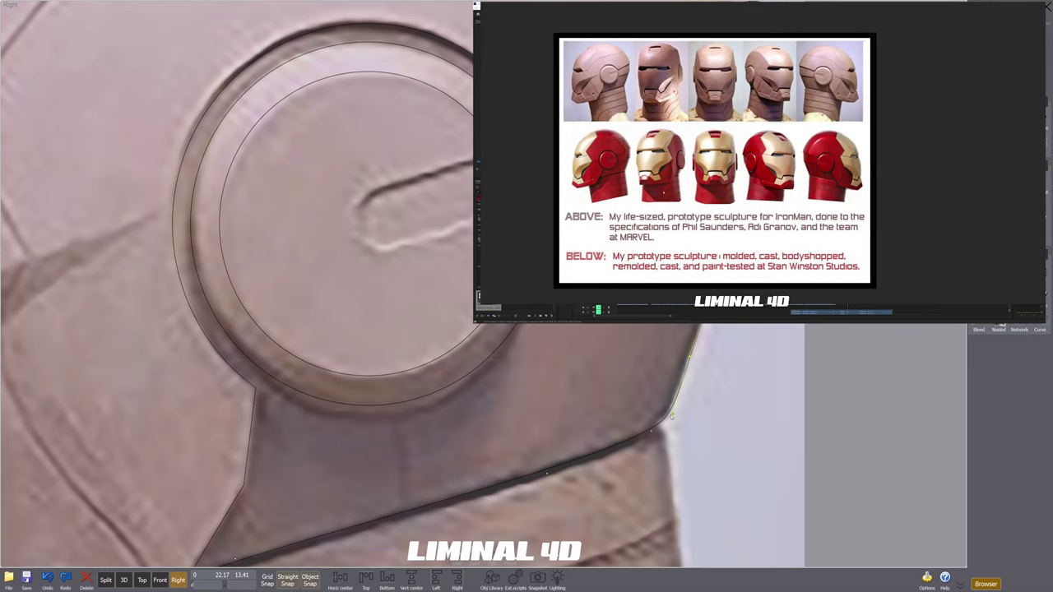
scroll(671, 416, down, 5)
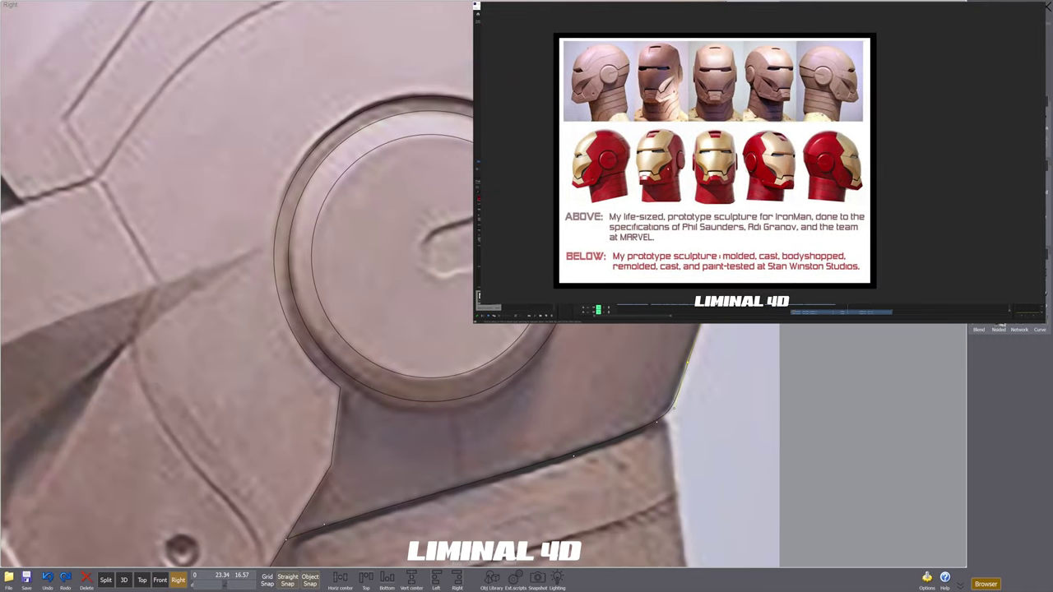
scroll(707, 362, up, 5)
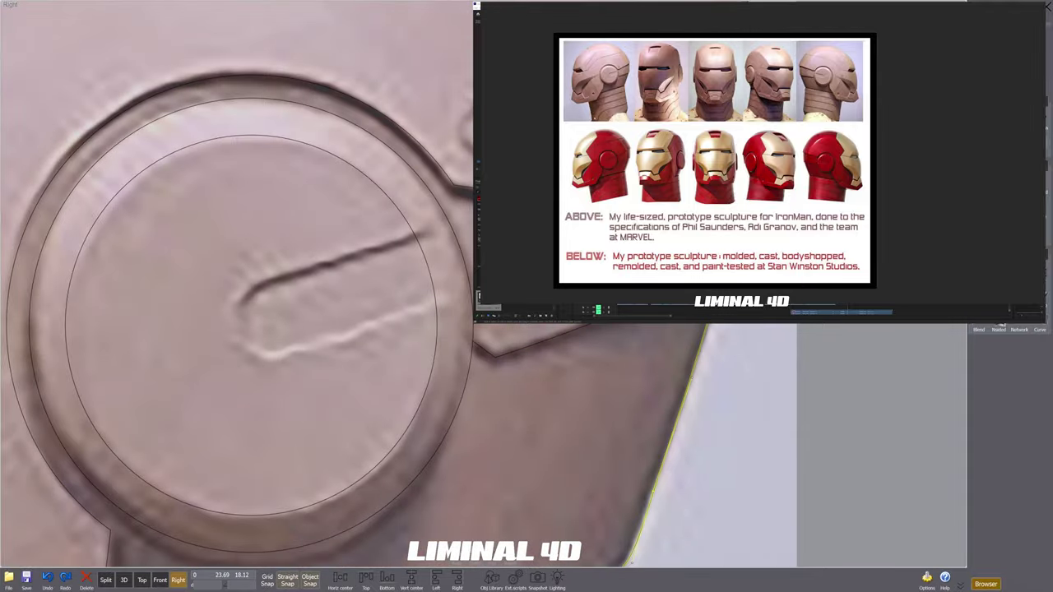
scroll(715, 370, down, 5)
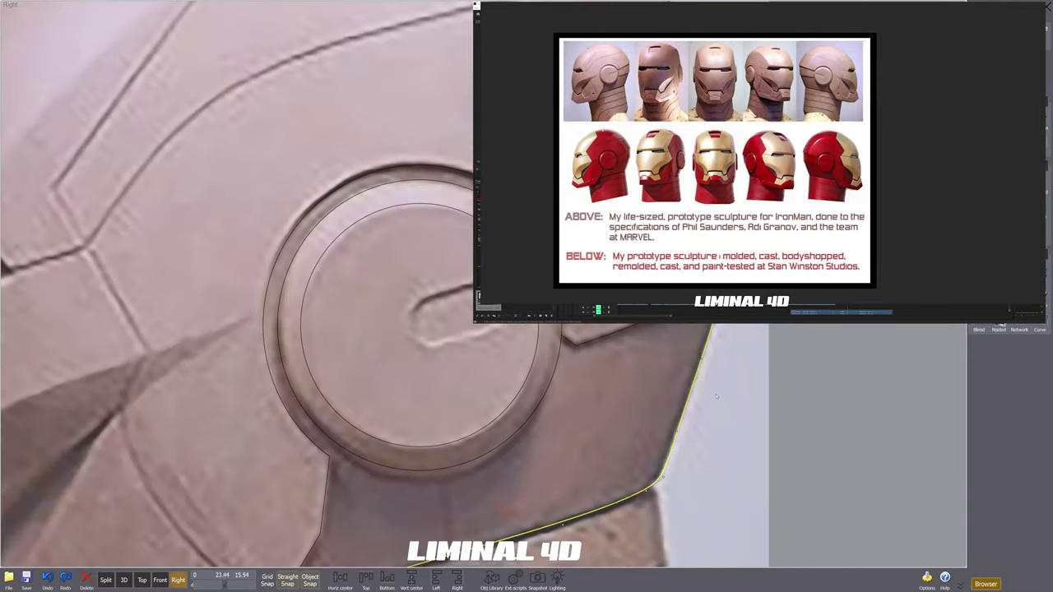
scroll(729, 355, up, 4)
scroll(729, 355, up, 2)
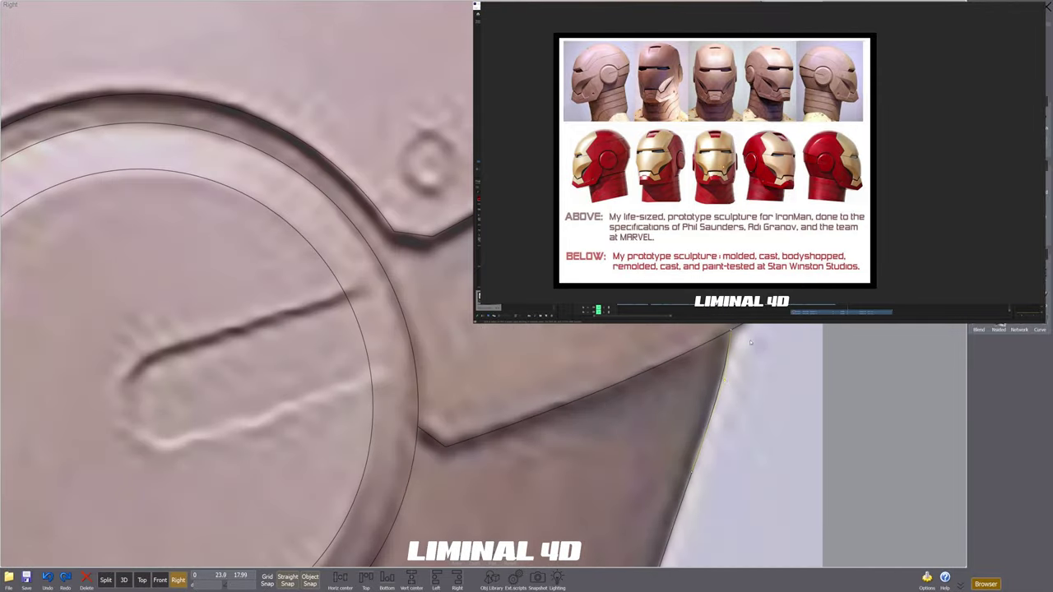
scroll(746, 379, down, 3)
scroll(704, 459, up, 2)
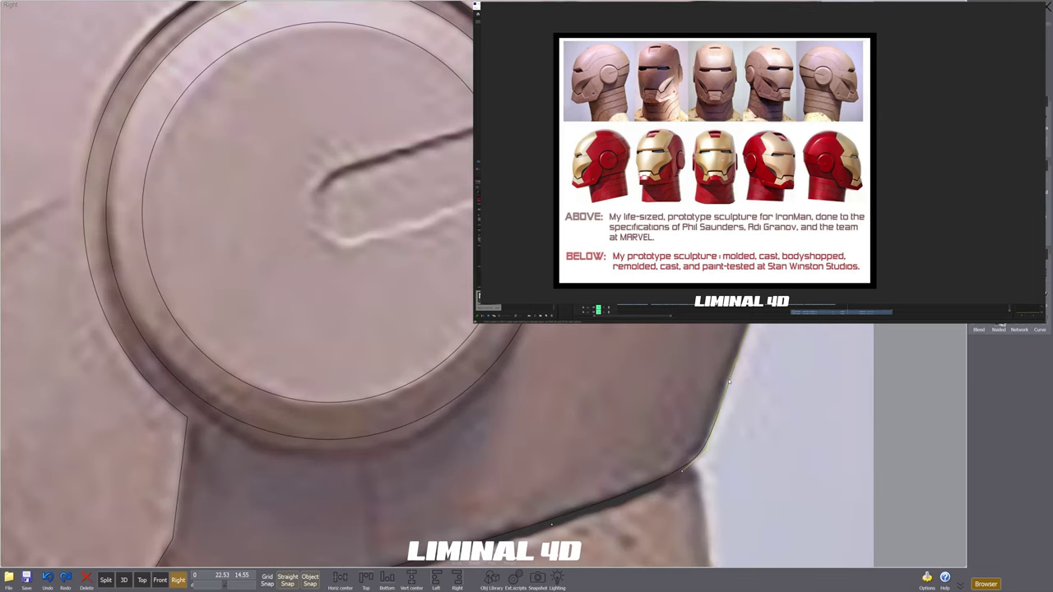
scroll(744, 386, down, 4)
scroll(749, 389, down, 4)
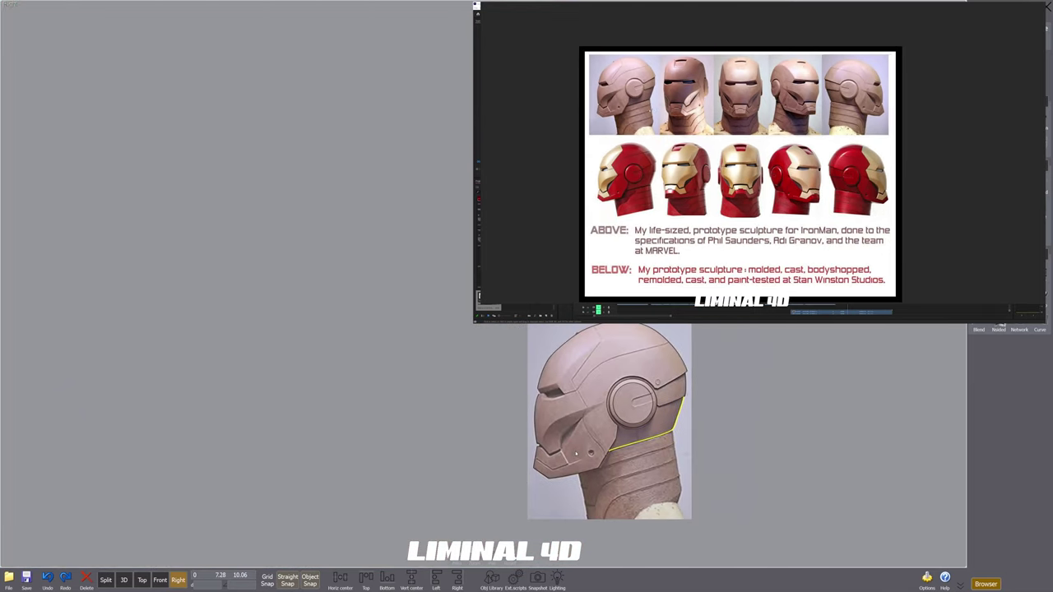
Step: Trace the faceplate's lower edge from the mouth notch down to its lowest corner and along the dark mouth gap
scroll(604, 397, up, 1)
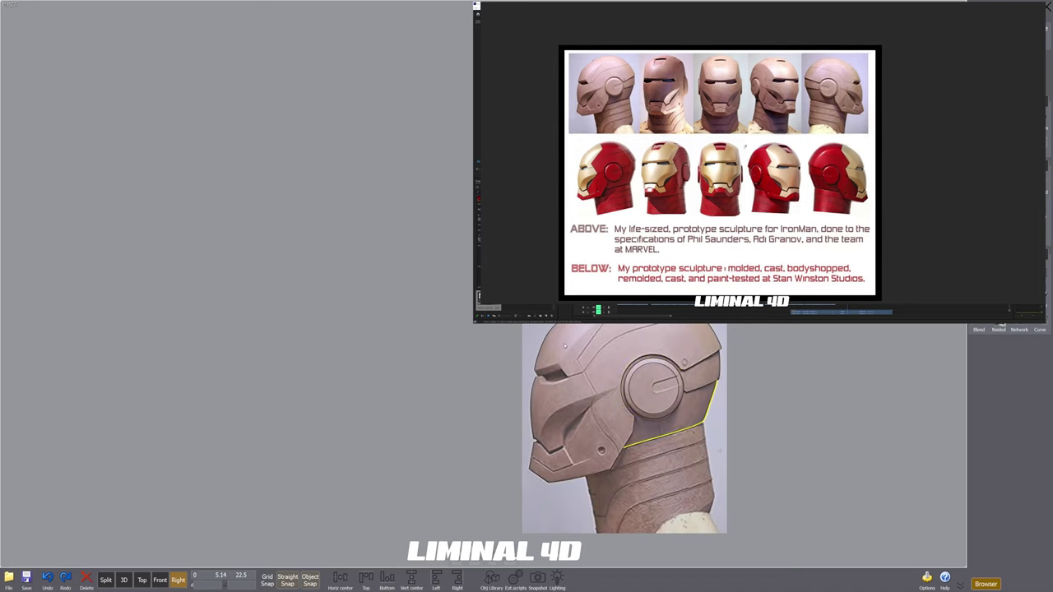
click(106, 579)
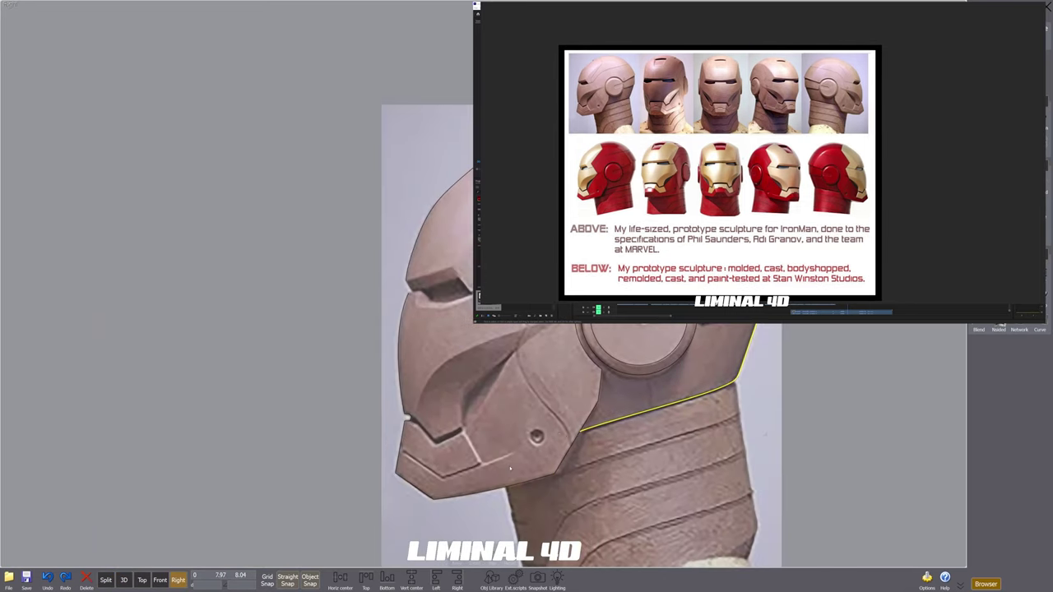
middle_drag(509, 468, 514, 489)
scroll(434, 443, up, 5)
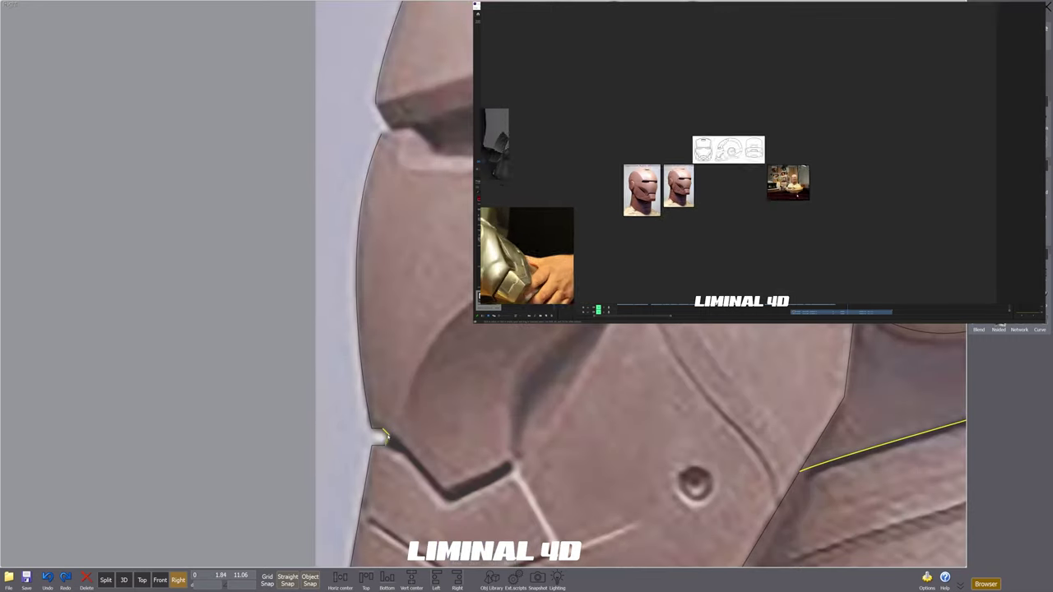
click(447, 499)
scroll(392, 435, up, 3)
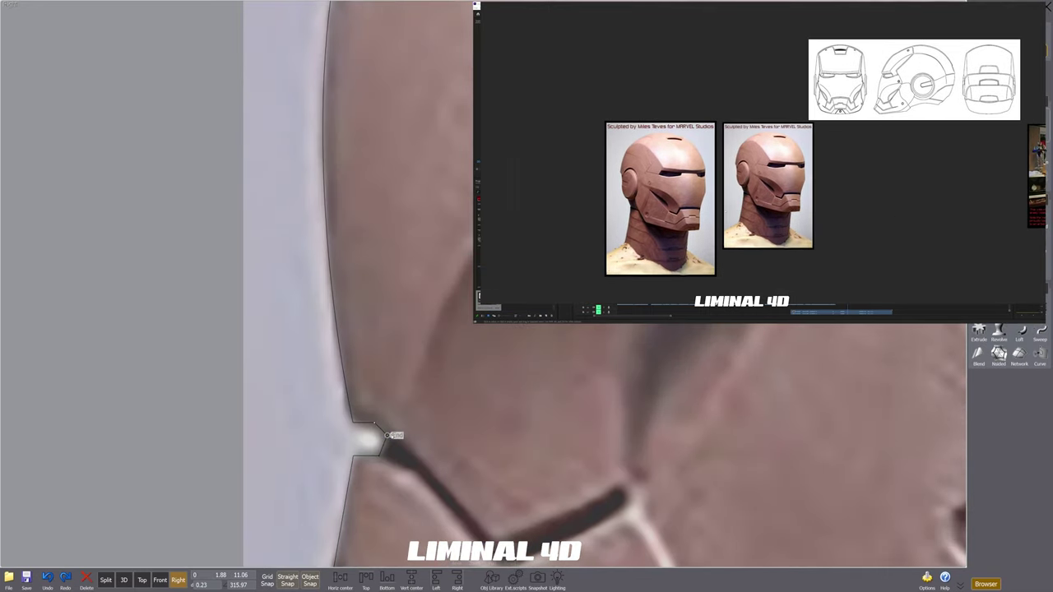
click(425, 465)
middle_drag(486, 523, 444, 390)
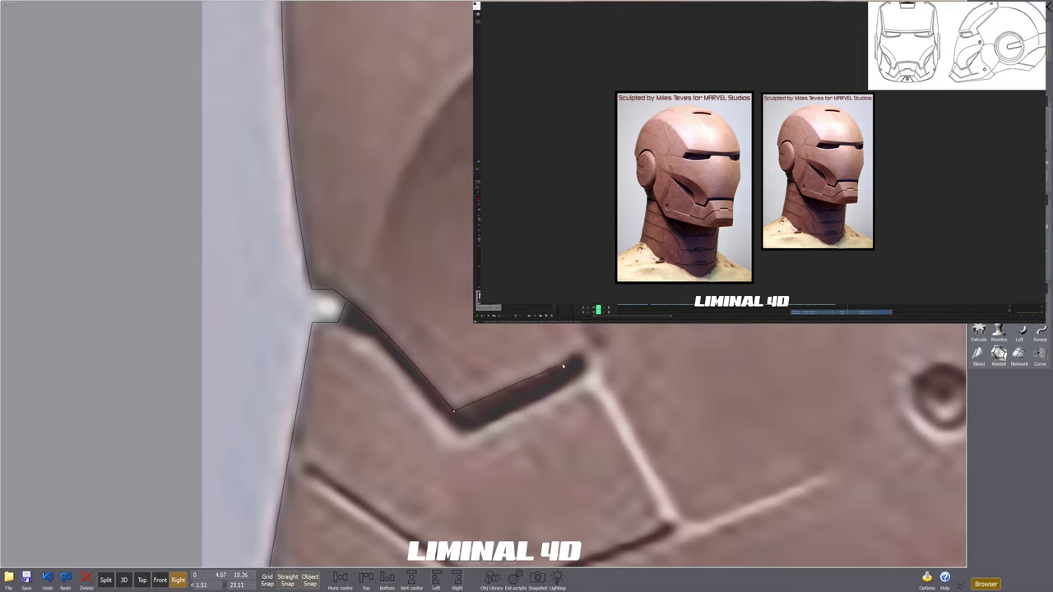
Step: Trace the faceplate's rear edge from the mouth gap's rear corner up along the cheek hollow to the tip at the seam
scroll(581, 353, down, 5)
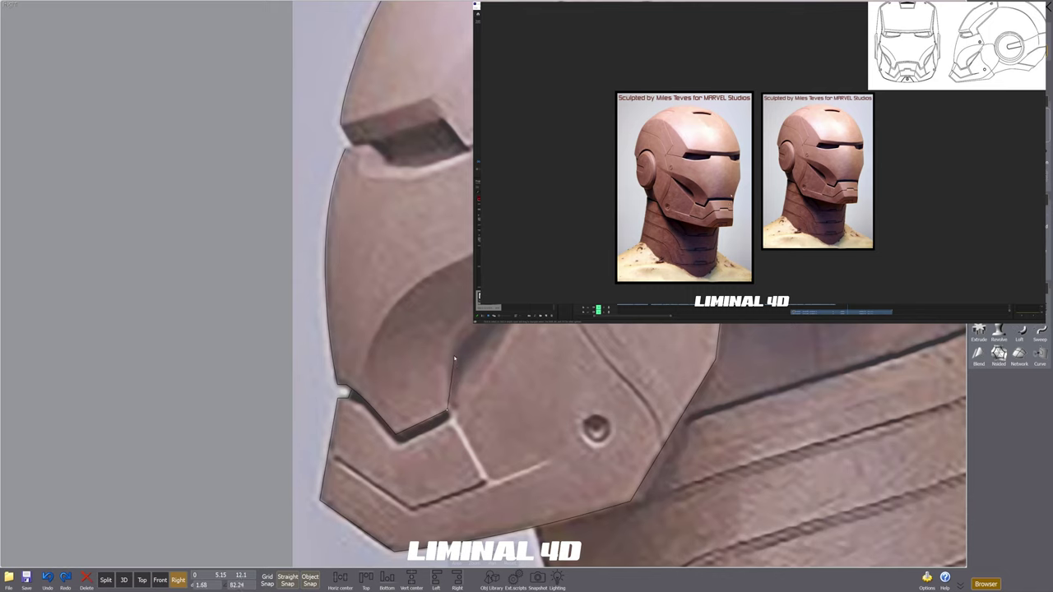
click(454, 356)
click(464, 339)
click(525, 284)
click(552, 261)
click(559, 250)
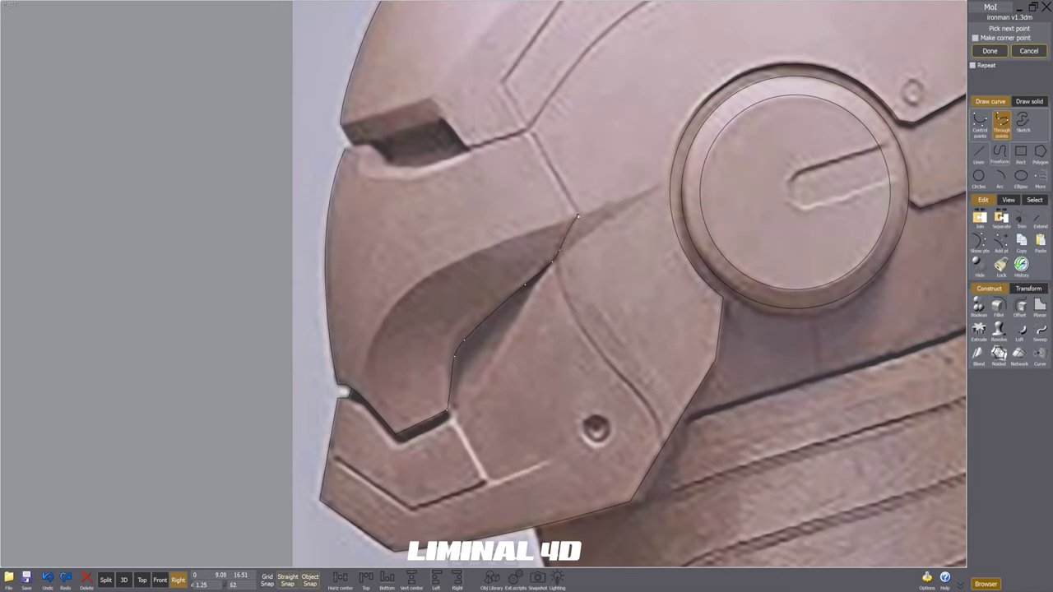
click(578, 216)
right_click(578, 216)
Step: Adjust the points at the upper corner and lower bend of the cheek curve so that it follows the hollow's dark edge
drag(558, 265, 556, 263)
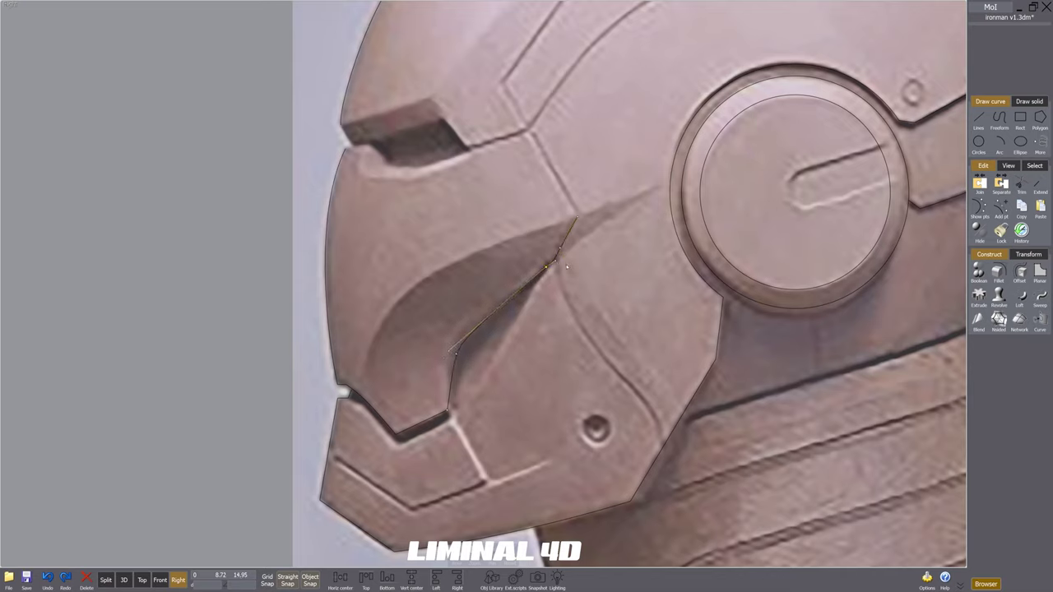
scroll(566, 265, down, 2)
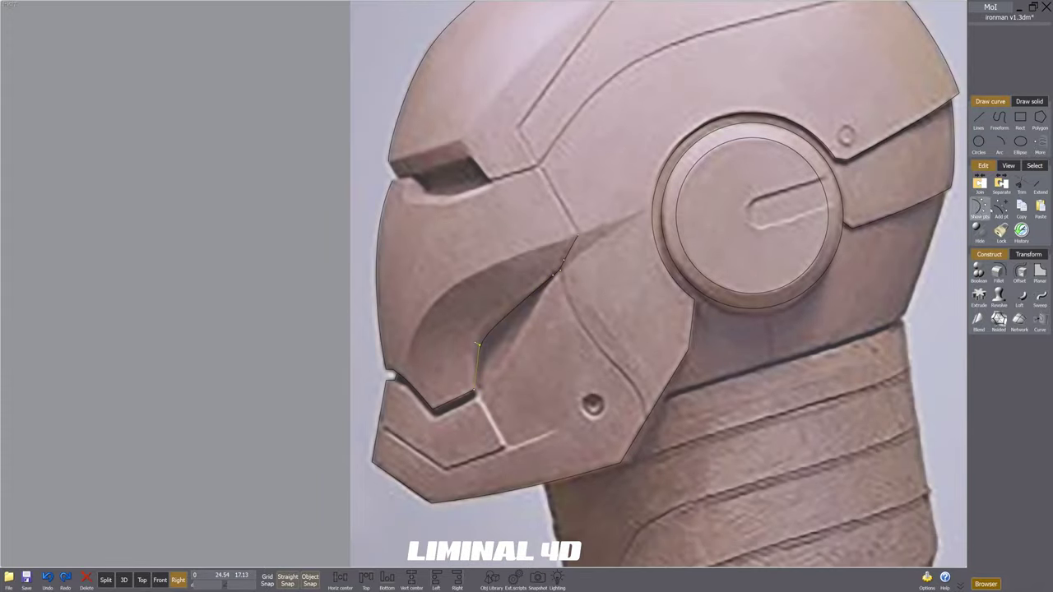
scroll(504, 321, up, 3)
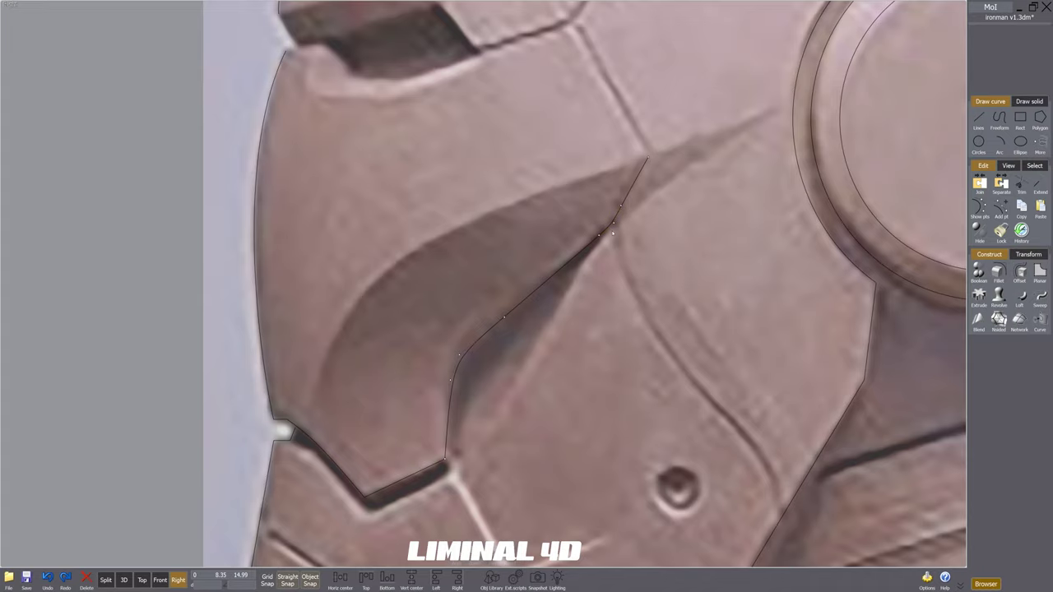
scroll(593, 242, down, 4)
scroll(478, 372, up, 4)
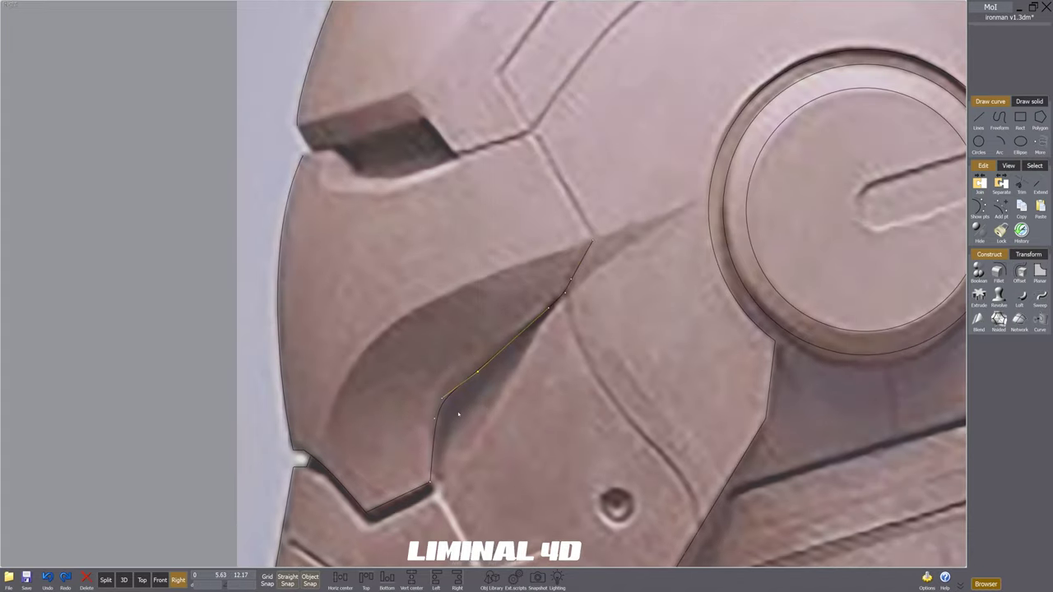
scroll(454, 406, up, 1)
scroll(454, 406, down, 4)
scroll(508, 339, up, 5)
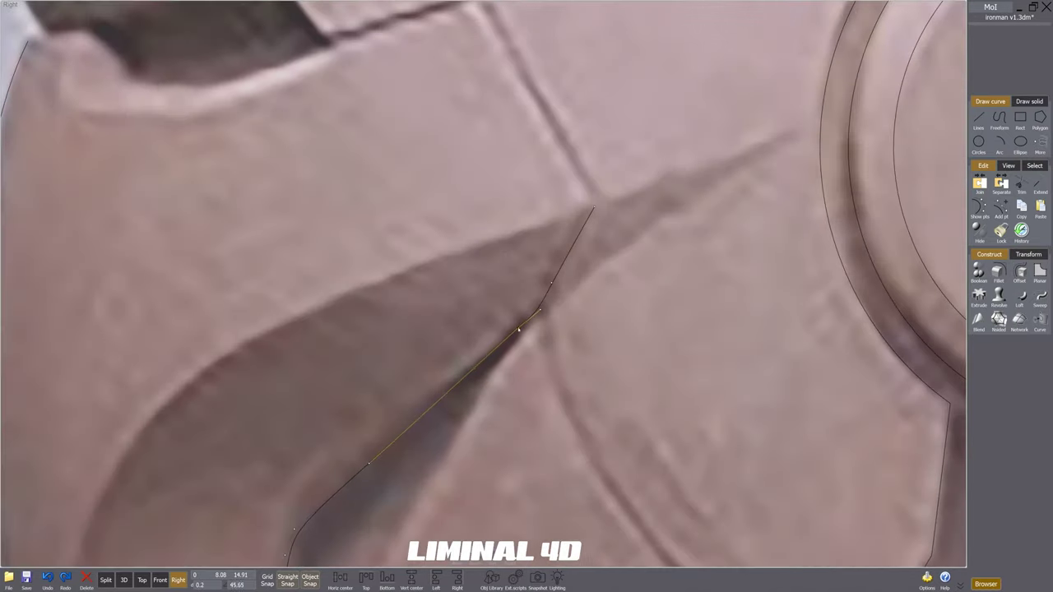
scroll(518, 330, down, 5)
scroll(411, 386, up, 4)
drag(602, 354, 583, 407)
click(552, 436)
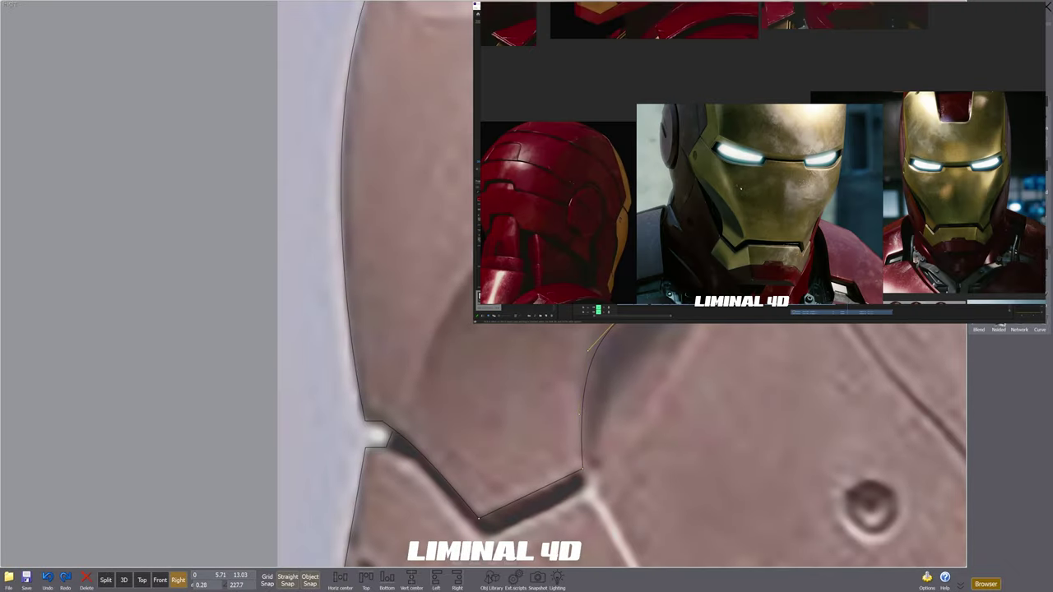
Step: Reshape the cheek curve's lower stretch above the mouth corner by shifting its points slightly rearward onto the reference edge
scroll(549, 446, down, 5)
scroll(565, 455, up, 4)
scroll(565, 459, down, 7)
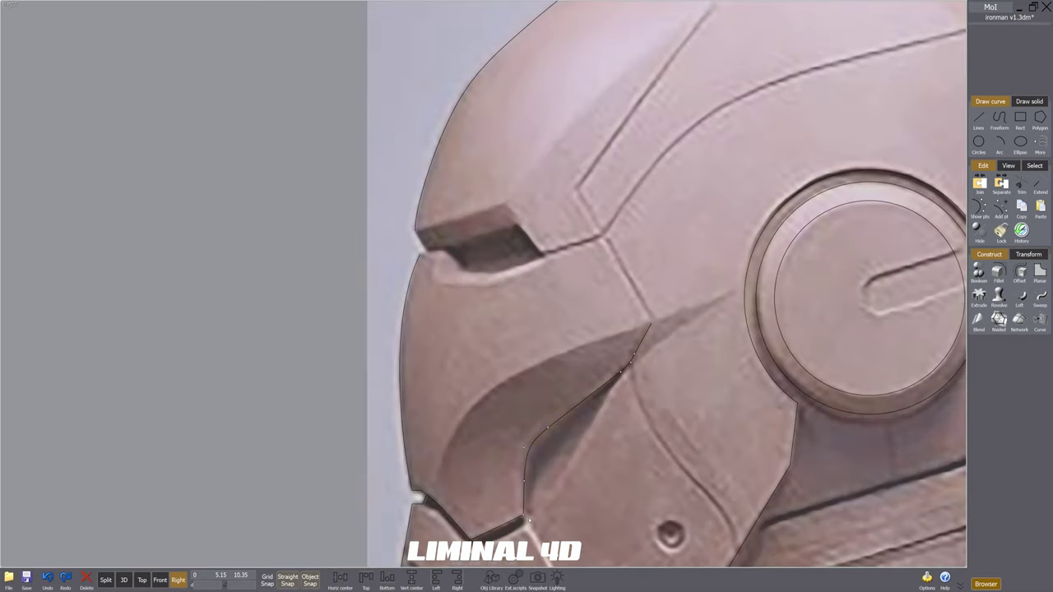
scroll(529, 487, up, 4)
drag(522, 480, 528, 479)
scroll(529, 479, down, 5)
scroll(528, 448, up, 4)
drag(527, 436, 533, 436)
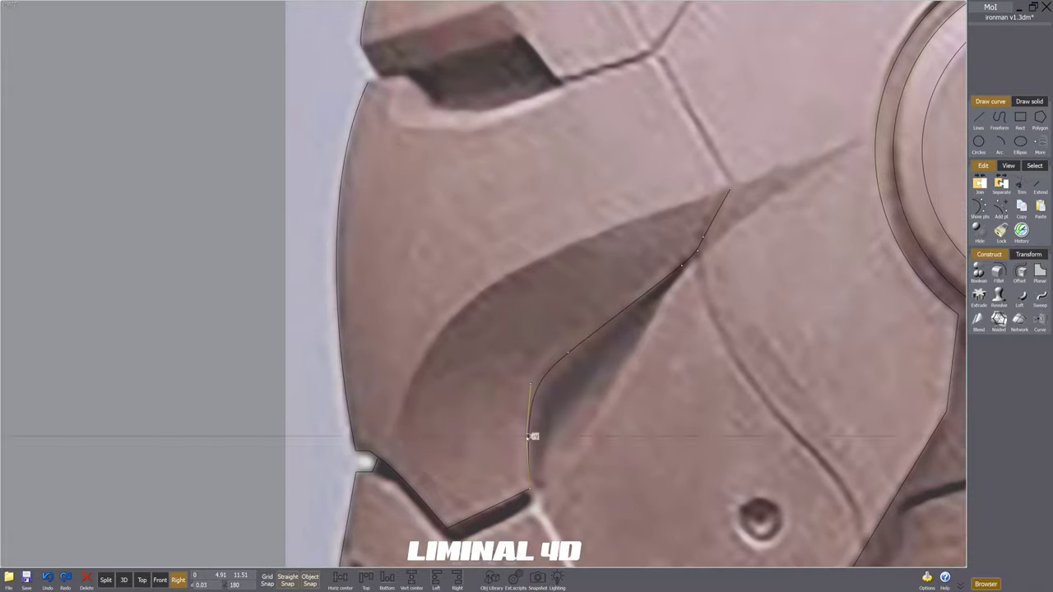
scroll(525, 437, down, 5)
scroll(526, 392, up, 2)
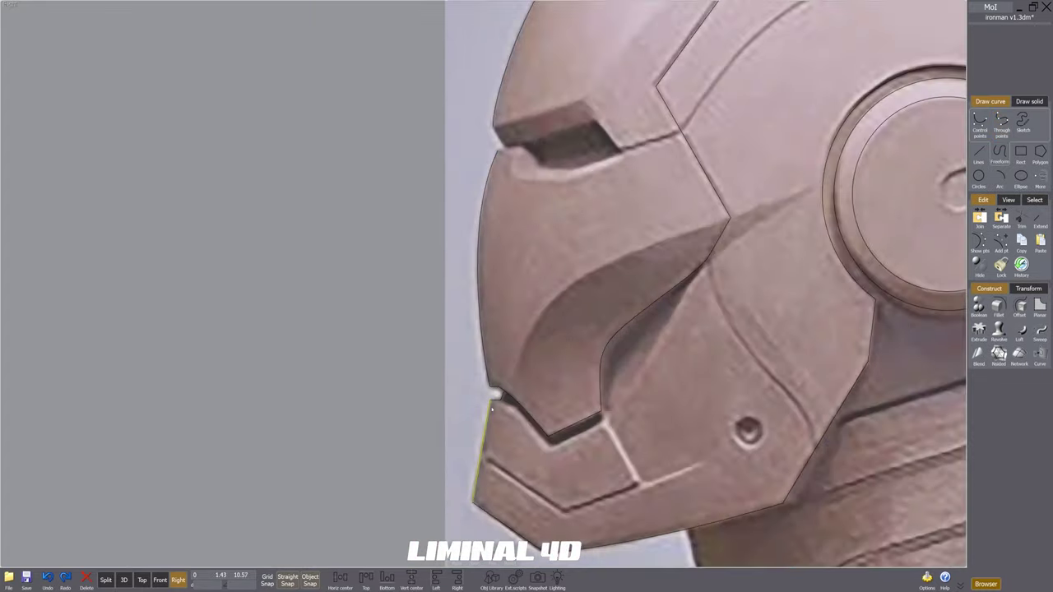
Step: Trace the mouth plate's upper edge from the front notch along the gap and its rear edge down to the lower corner
right_click(492, 409)
click(500, 401)
click(511, 410)
right_click(549, 452)
right_click(550, 453)
click(511, 410)
click(604, 425)
click(635, 484)
right_click(635, 484)
right_click(635, 484)
Step: Trace the mouth plate's lower seam forward to the chin's front edge, plus a parallel chin line running back toward the jaw
click(636, 484)
click(564, 510)
right_click(564, 509)
right_click(564, 509)
click(564, 510)
click(480, 461)
click(564, 517)
right_click(563, 517)
right_click(564, 517)
click(563, 517)
click(700, 469)
right_click(700, 468)
Step: Draw a circle of about 0.35 radius on the jaw rivet and trace the cheek panel's front edge up to the ear ring
scroll(414, 503, down, 4)
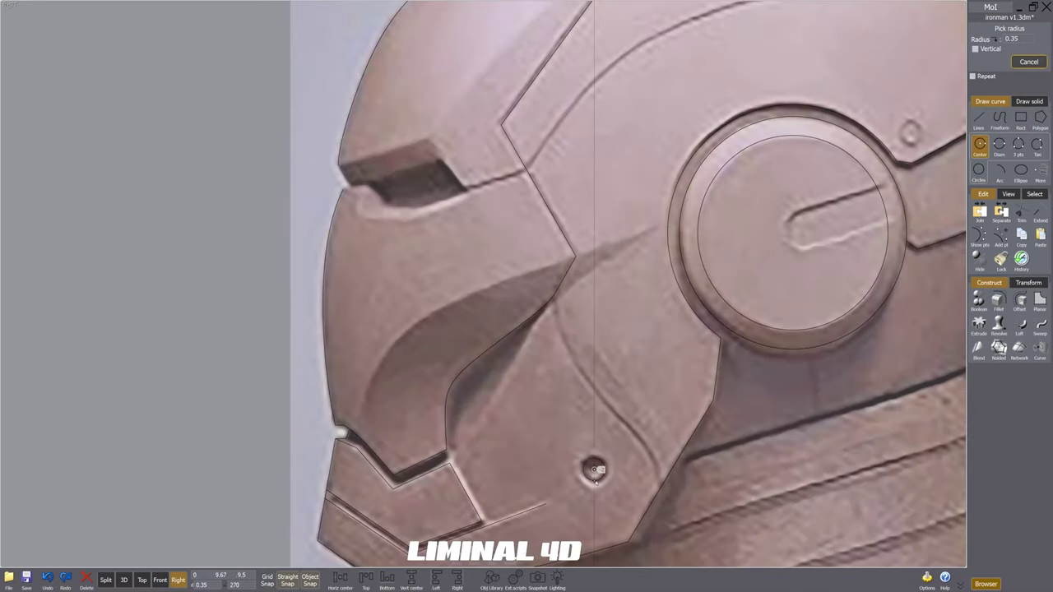
scroll(570, 472, down, 3)
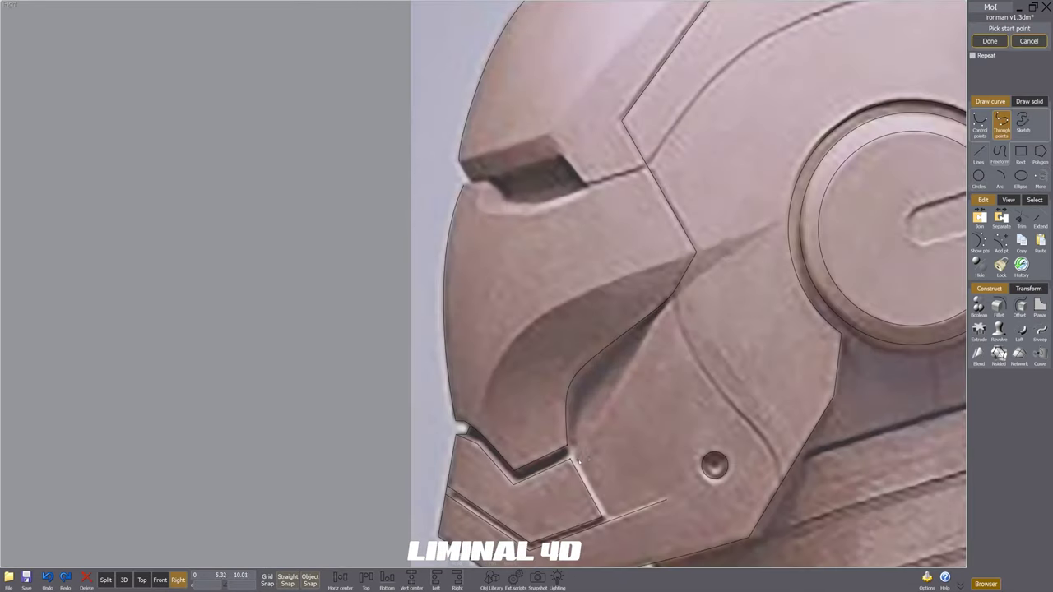
click(572, 454)
scroll(670, 301, up, 3)
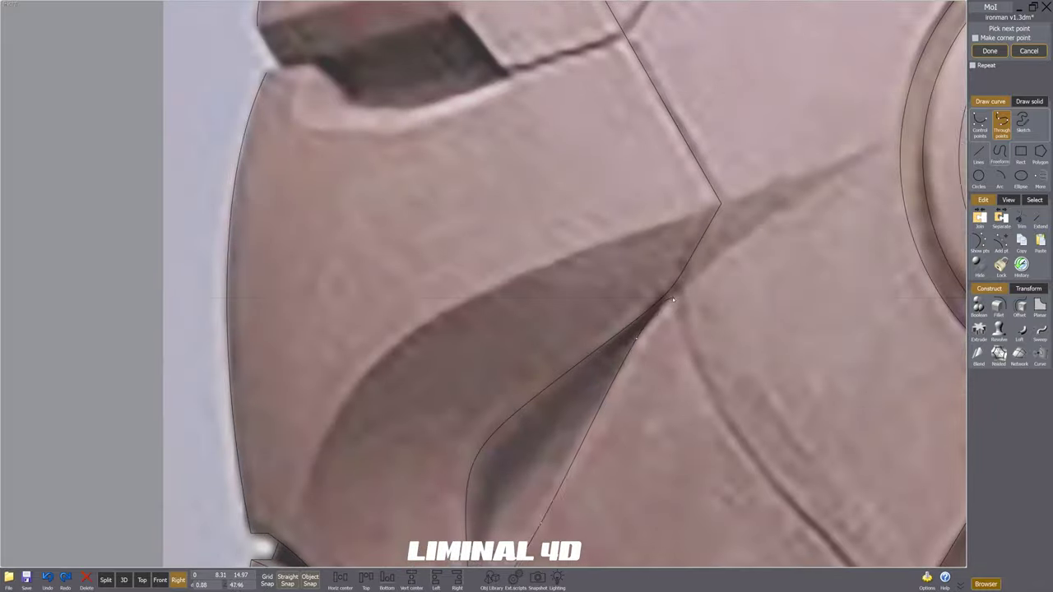
click(899, 138)
right_click(899, 139)
Step: Adjust the cheek panel curve's points to follow the edge of the dark hollow between the mouth corner and the seam
click(553, 497)
scroll(553, 496, down, 2)
scroll(631, 341, up, 1)
right_click(634, 363)
click(635, 363)
right_click(634, 393)
scroll(639, 385, up, 2)
Step: Trace the curved jaw seam from the cheek hollow's upper corner down to the jaw's rear edge
click(654, 310)
click(641, 386)
right_click(640, 387)
click(632, 371)
click(647, 438)
scroll(636, 439, down, 4)
click(647, 448)
scroll(689, 486, up, 2)
click(672, 446)
right_click(673, 447)
Step: Draw a centre-point circle around the small rivet above and behind the ear piece
scroll(570, 468, down, 5)
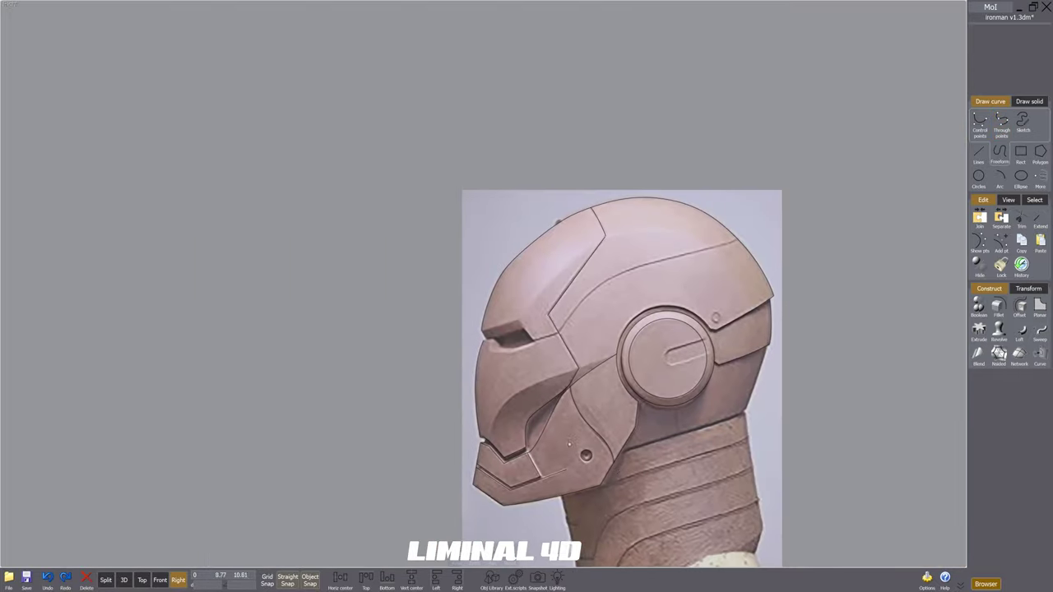
middle_drag(689, 474, 691, 533)
click(978, 177)
click(979, 146)
scroll(721, 376, up, 4)
scroll(696, 346, up, 3)
Step: Trace the side ridge from the eye slot's upper rear corner through the forehead seam corner and over the crown
right_click(695, 345)
click(568, 374)
scroll(432, 374, down, 2)
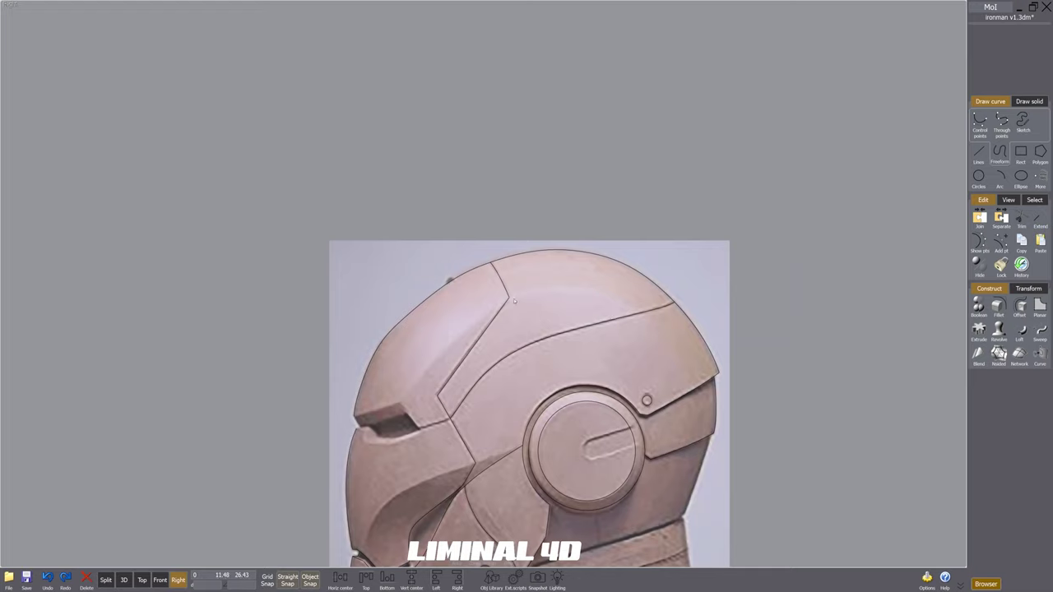
right_click(700, 388)
scroll(575, 304, down, 3)
scroll(625, 314, up, 3)
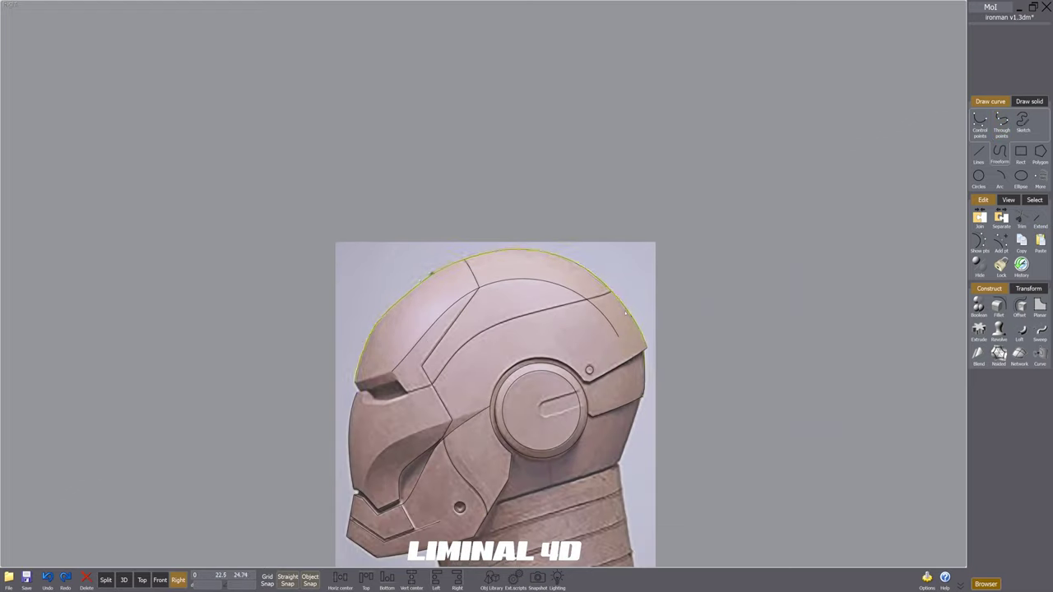
Step: Extend the rear end of the crown ridge curve down to the rear panel's seam
click(1040, 221)
click(615, 331)
click(632, 359)
right_click(704, 348)
scroll(708, 347, down, 2)
click(724, 422)
Step: Add a control point to the crown ridge curve near its rear end and move the curve's points there
click(651, 342)
scroll(648, 348, up, 5)
scroll(658, 387, down, 3)
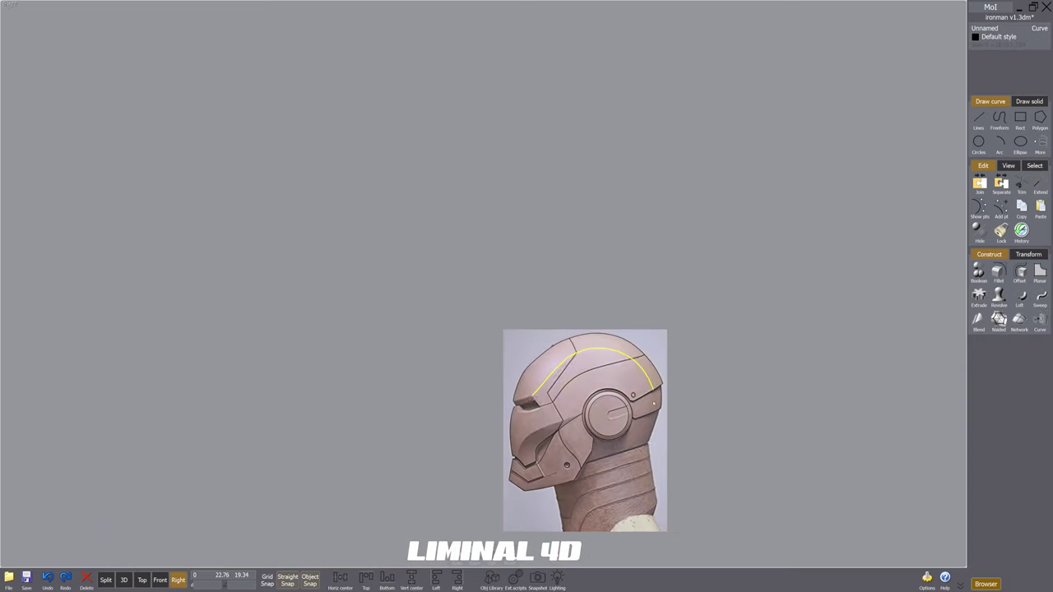
scroll(560, 419, down, 1)
scroll(558, 424, up, 4)
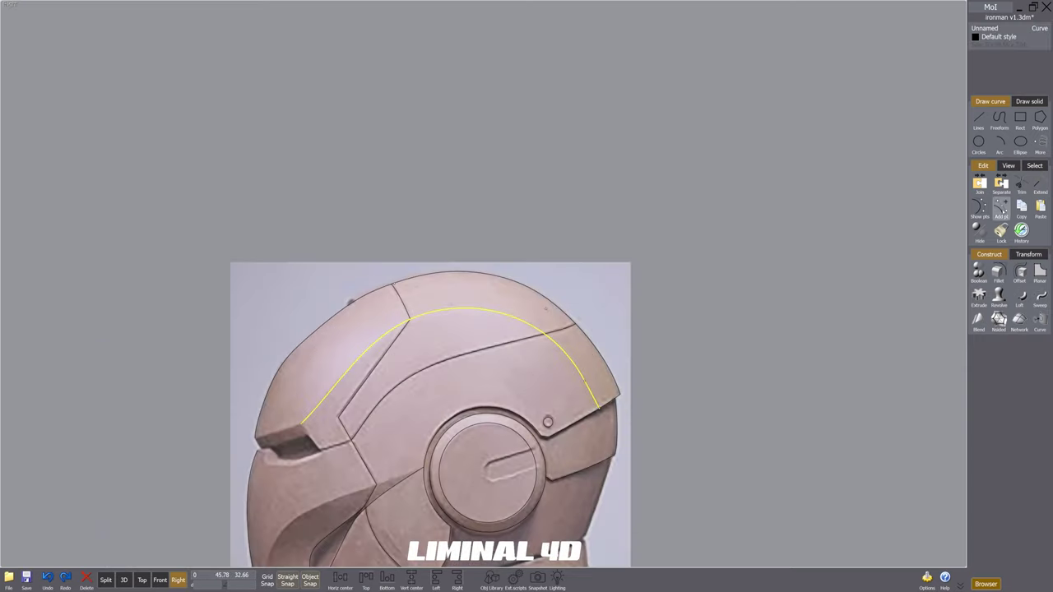
click(707, 338)
scroll(590, 396, up, 4)
drag(579, 367, 565, 350)
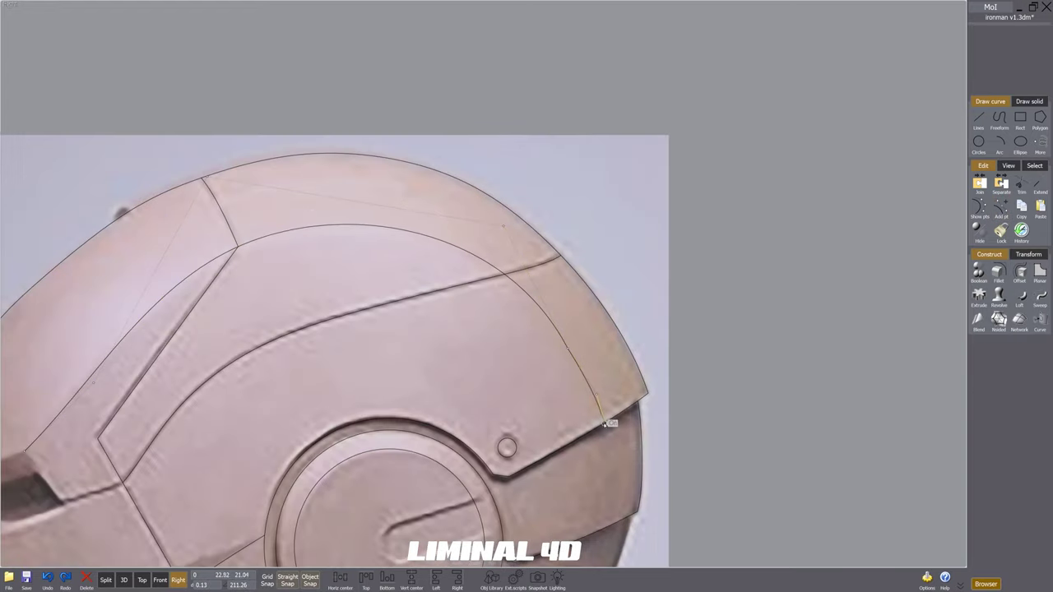
Step: Fine-tune the rear control points of the crown ridge curve so that it runs smoothly into the rear seam
scroll(566, 339, down, 3)
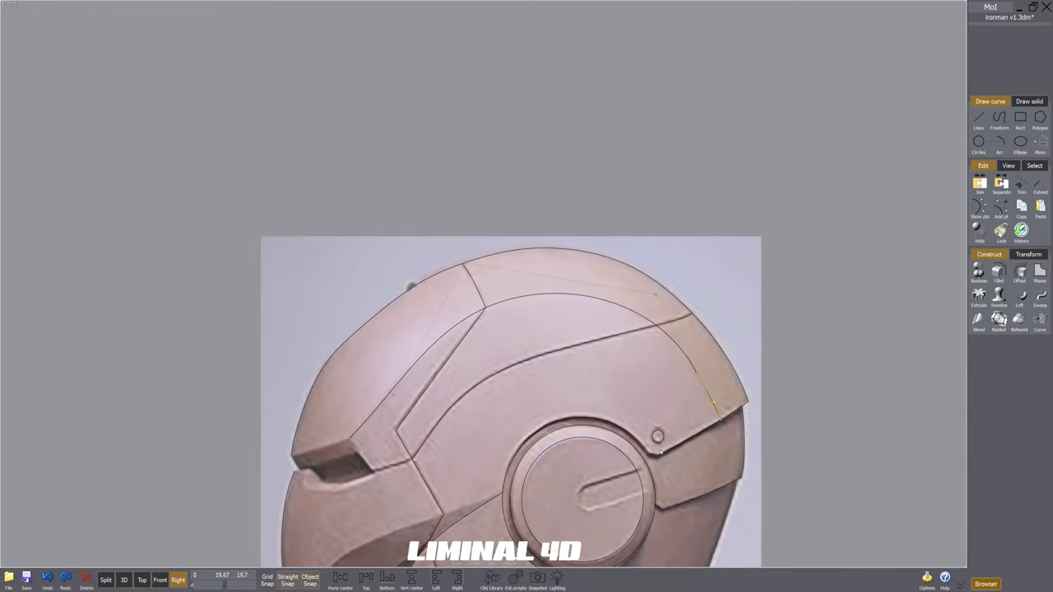
scroll(682, 345, up, 4)
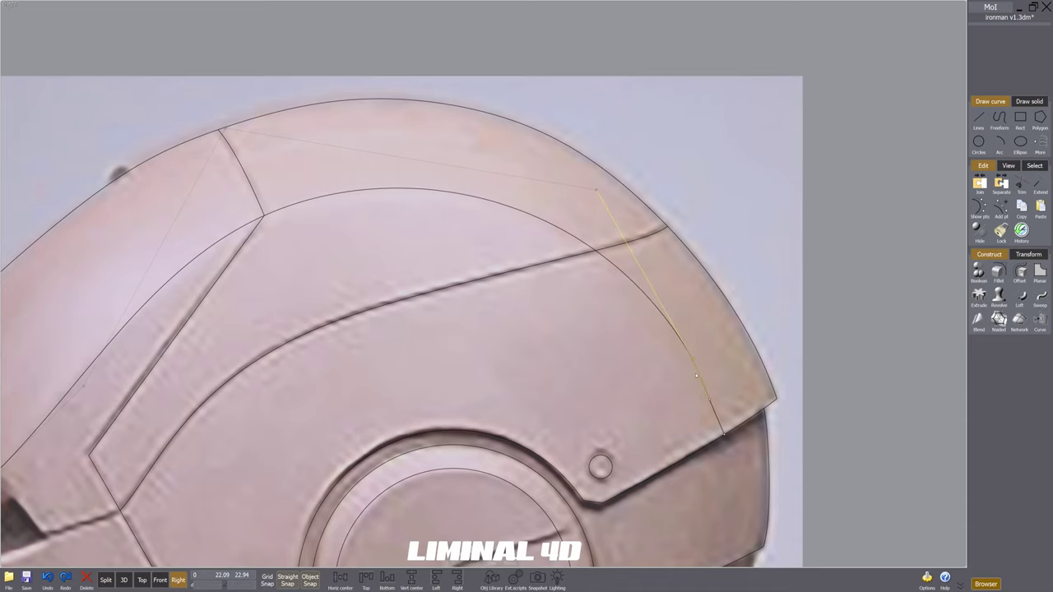
click(713, 405)
scroll(658, 382, down, 4)
click(652, 378)
scroll(663, 350, up, 3)
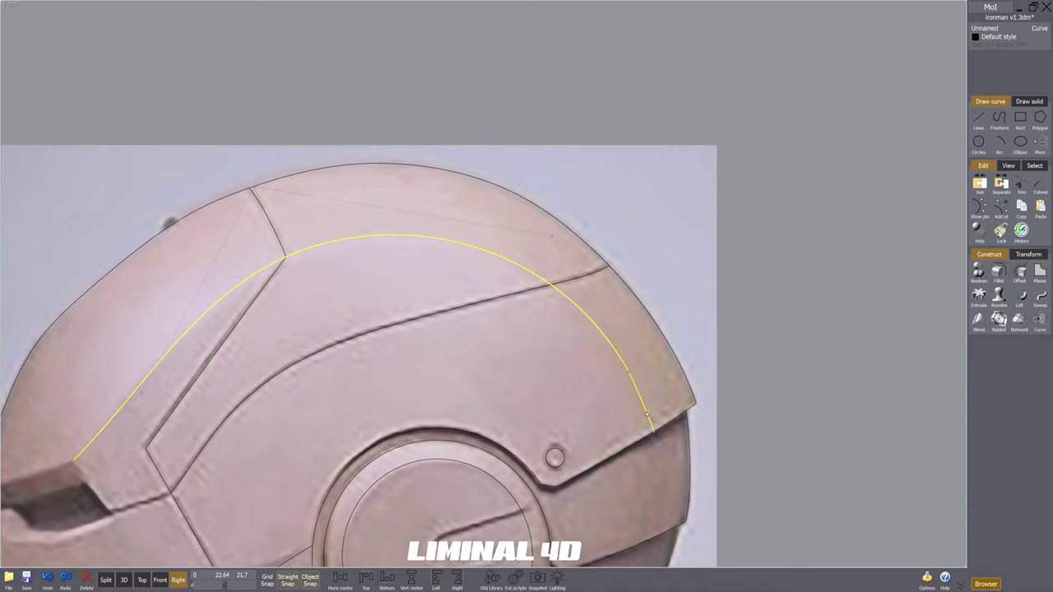
drag(647, 410, 647, 407)
click(712, 384)
Step: Trace the cheek hollow's upper edge from the front of the mouth gap through the faceplate tip to the ear ring
scroll(711, 384, down, 4)
scroll(699, 477, up, 2)
scroll(527, 444, up, 5)
scroll(508, 410, up, 4)
click(505, 448)
click(505, 450)
click(505, 448)
scroll(565, 399, down, 4)
right_click(563, 405)
click(549, 424)
key(ctrl+z)
click(552, 427)
click(556, 400)
click(799, 259)
right_click(798, 259)
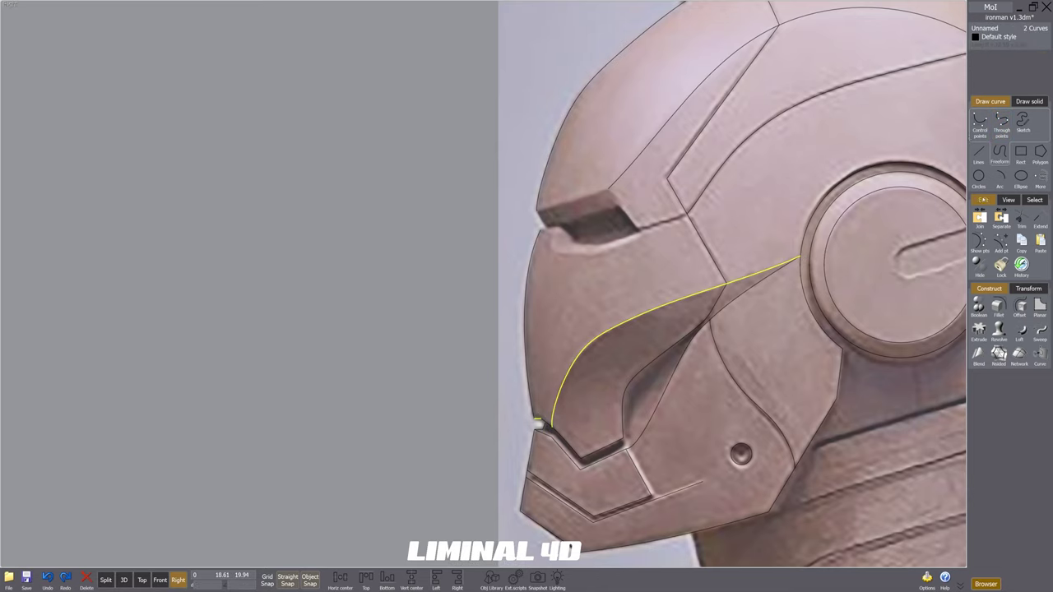
Step: Examine the traced curves around the front mouth notch and across the whole helmet
scroll(596, 355, up, 3)
scroll(620, 387, down, 3)
middle_drag(629, 375, 583, 376)
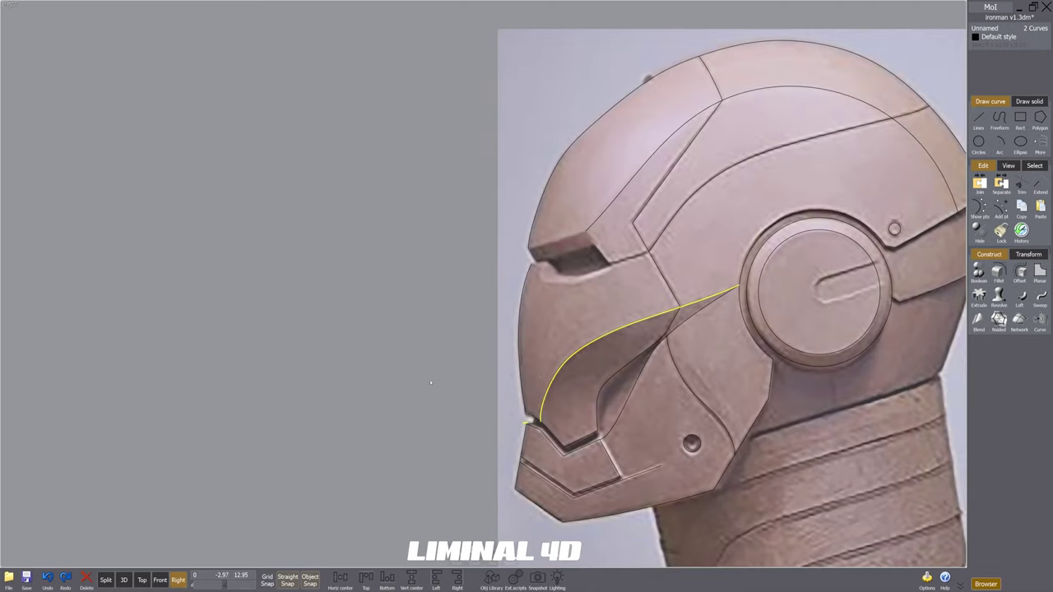
click(521, 429)
scroll(521, 430, up, 3)
drag(521, 418, 529, 404)
click(529, 404)
scroll(528, 403, down, 7)
middle_drag(610, 412, 650, 420)
scroll(650, 420, up, 3)
scroll(761, 403, down, 1)
scroll(621, 422, up, 2)
scroll(581, 444, down, 5)
key(ctrl+a)
scroll(524, 332, up, 6)
scroll(496, 358, down, 5)
click(459, 403)
Step: Trace the eye slot's lower edge forward from the seam junction and adjust its points to follow the seam
right_click(493, 362)
middle_drag(477, 403, 584, 368)
scroll(494, 362, up, 5)
click(776, 375)
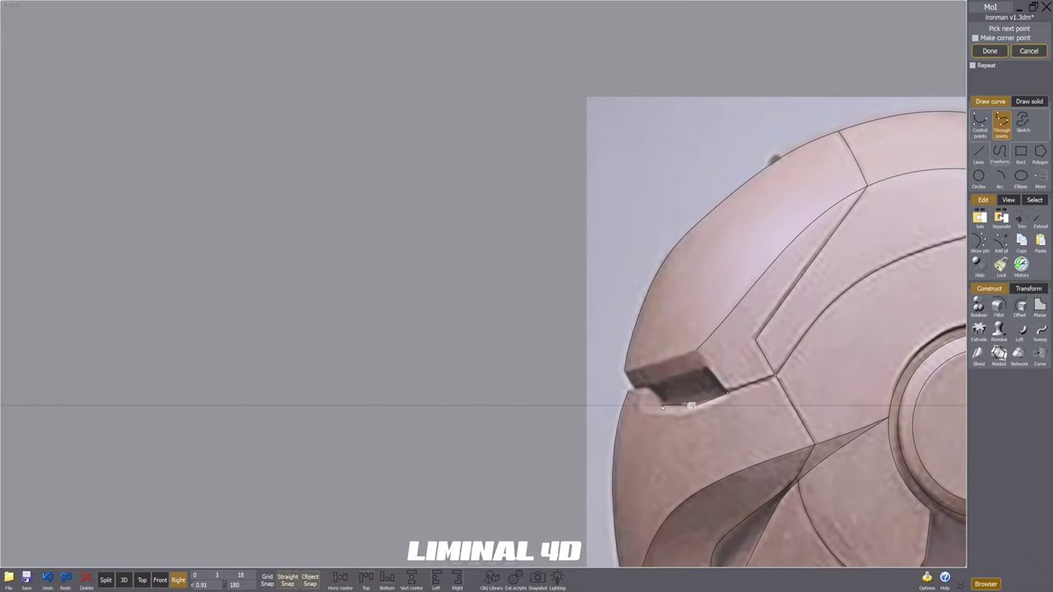
right_click(689, 405)
scroll(689, 406, up, 4)
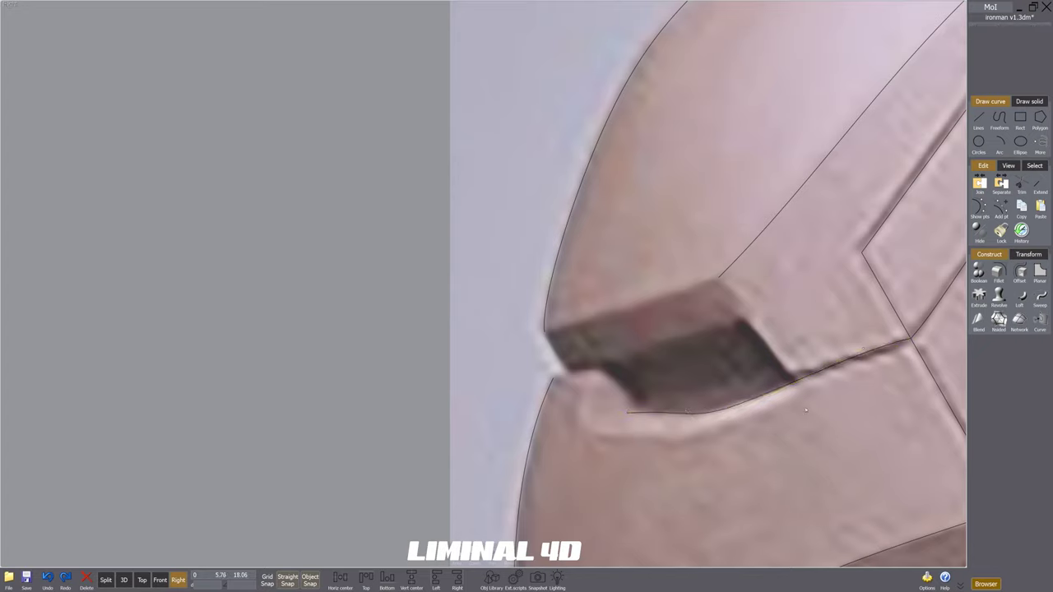
click(863, 355)
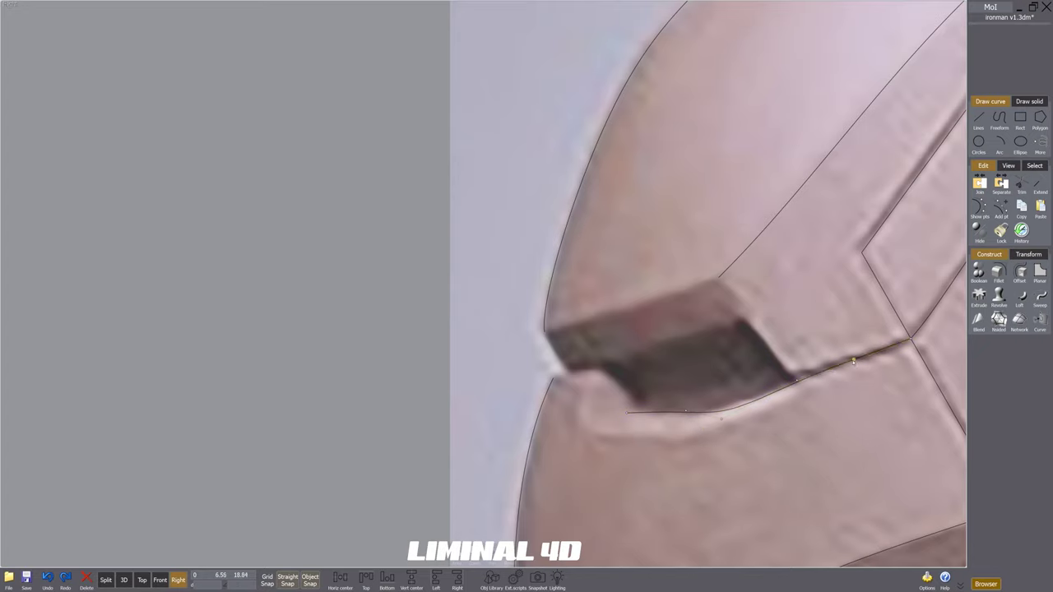
scroll(633, 493, down, 2)
Step: Trace the eye slot's rear edge up to the brow corner and its upper edge forward to the front outline
right_click(726, 424)
scroll(726, 423, up, 2)
click(742, 425)
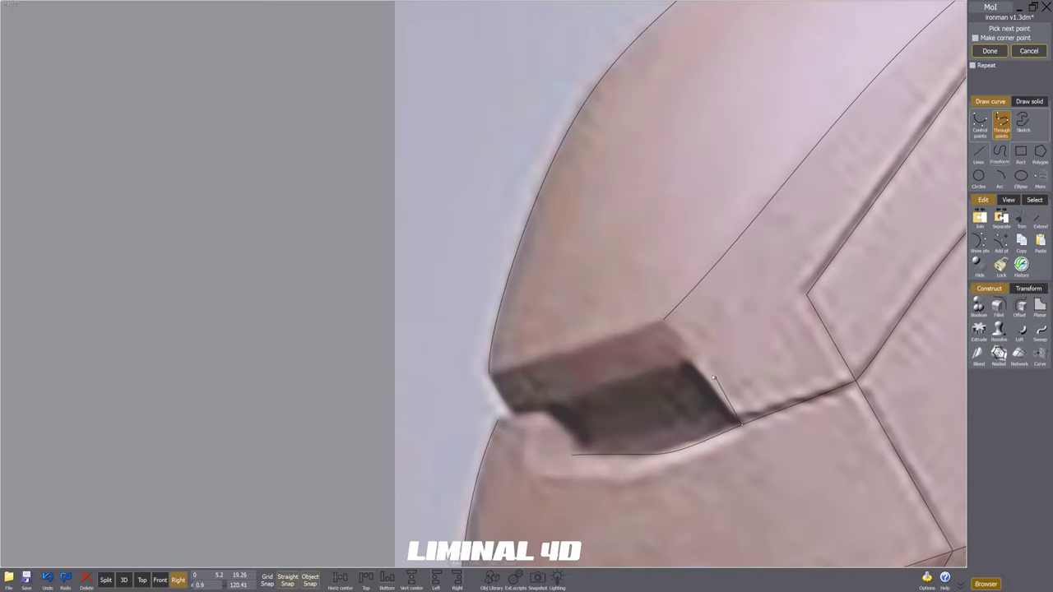
click(662, 320)
right_click(662, 321)
right_click(662, 321)
click(663, 321)
click(490, 374)
right_click(489, 374)
Step: Trace the lip below the eye slot from the upper end of the front faceplate outline back toward the seam
middle_drag(489, 375, 514, 361)
right_click(522, 404)
click(522, 408)
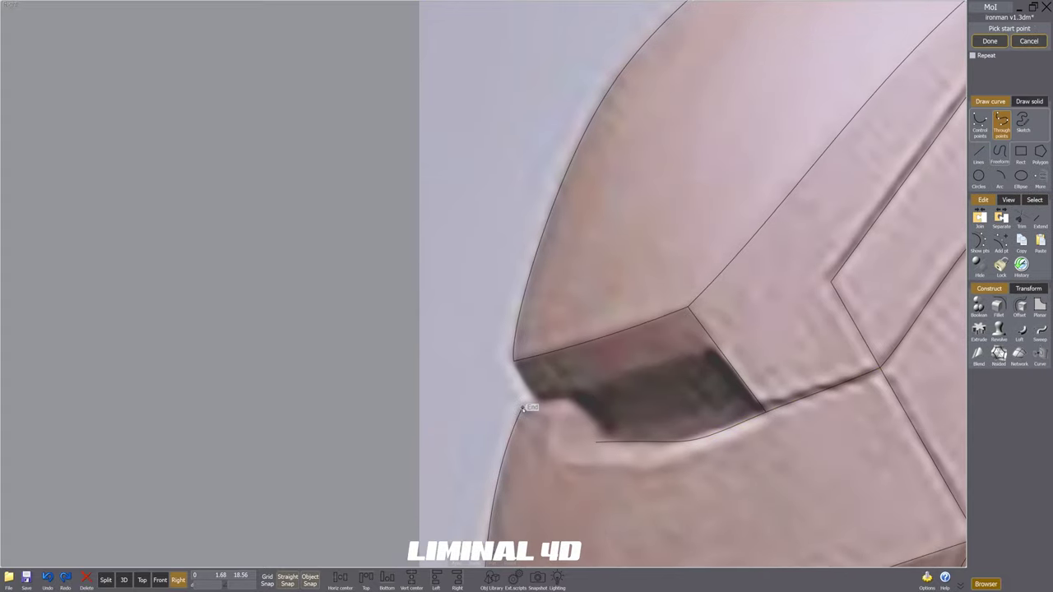
scroll(552, 419, down, 2)
scroll(552, 419, up, 2)
click(574, 407)
right_click(636, 441)
right_click(635, 441)
click(636, 441)
click(785, 375)
right_click(784, 376)
scroll(785, 376, down, 2)
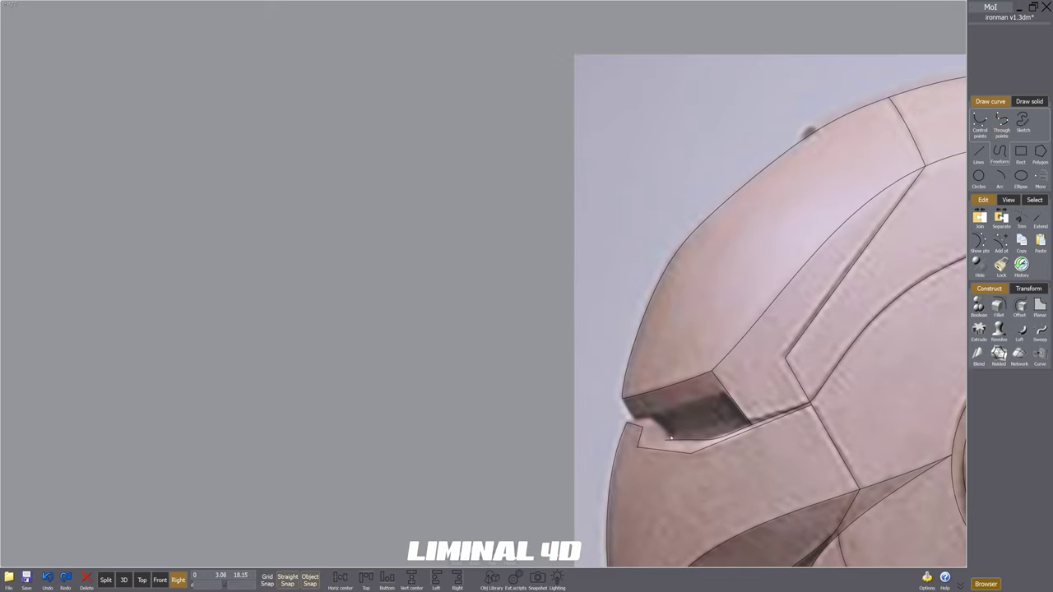
Step: Trace the brow's underside inside the eye slot and connect the front end of the slot's lower edge to the front notch
right_click(618, 398)
click(618, 398)
click(720, 392)
right_click(720, 392)
scroll(720, 392, down, 3)
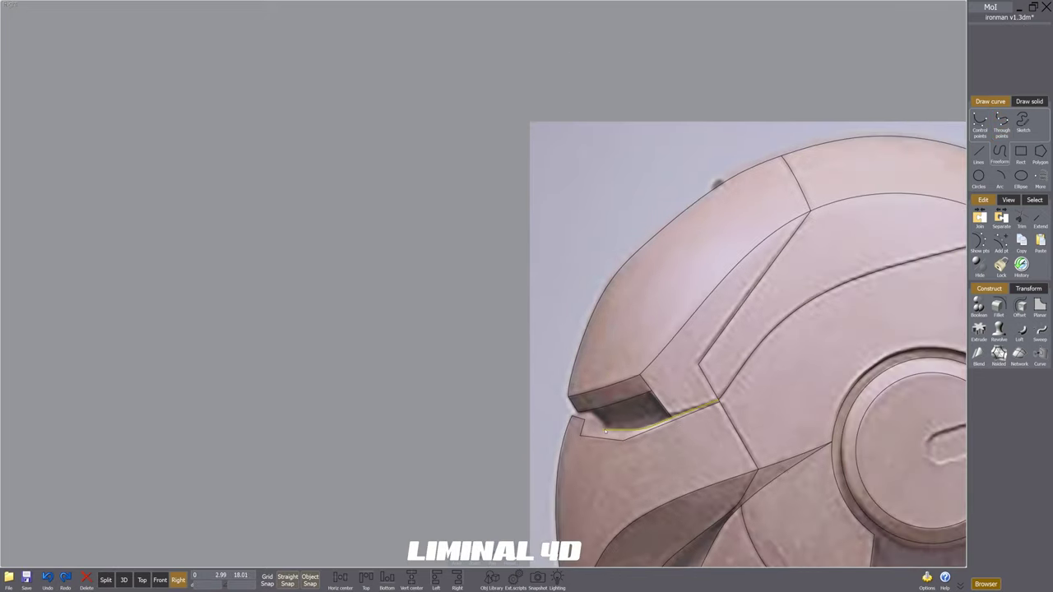
scroll(603, 426, up, 3)
right_click(604, 438)
click(603, 438)
right_click(570, 419)
scroll(570, 411, down, 8)
right_click(664, 423)
scroll(665, 422, up, 4)
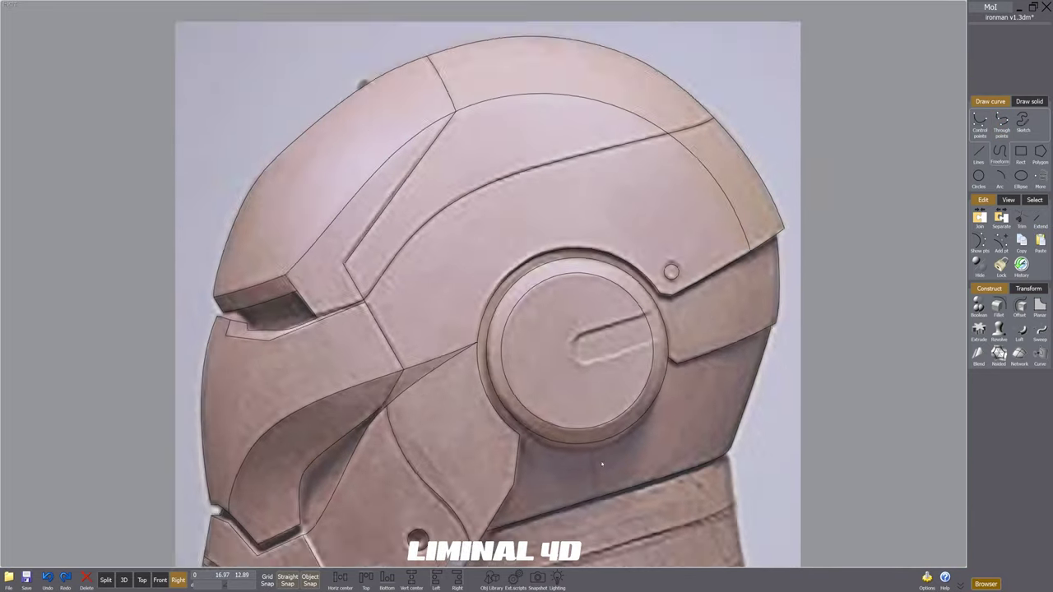
Step: Trace the short vertical seam from the ear ring down to the neck edge
scroll(591, 462, up, 1)
scroll(592, 468, up, 3)
click(590, 541)
right_click(591, 541)
scroll(613, 471, down, 9)
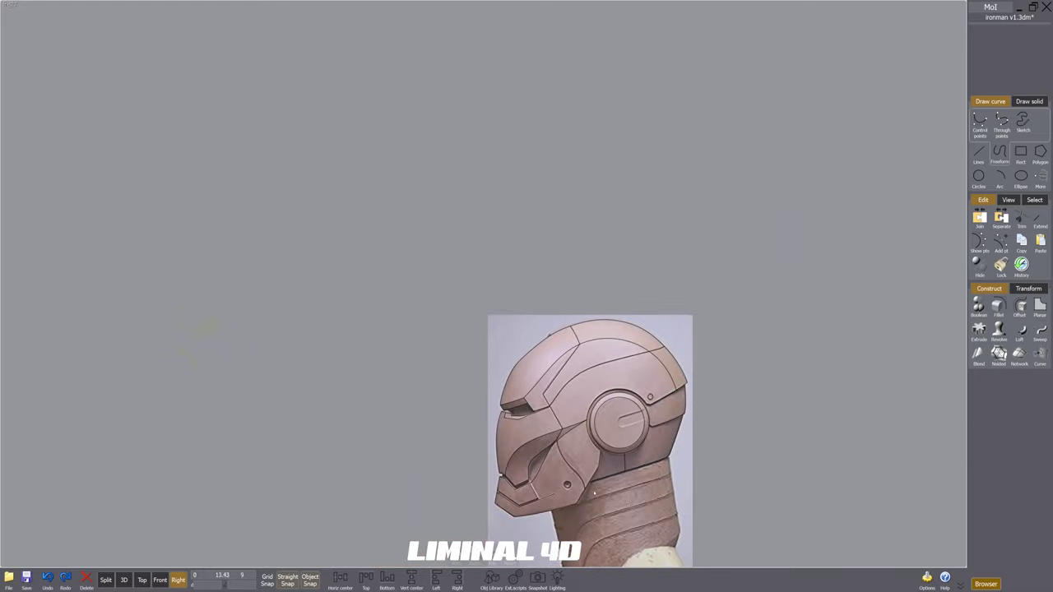
Step: Draw a small circle by centre and radius over the rounded end of the ear disc's slot
scroll(510, 523, up, 4)
scroll(548, 448, down, 3)
scroll(548, 449, down, 5)
scroll(583, 408, up, 7)
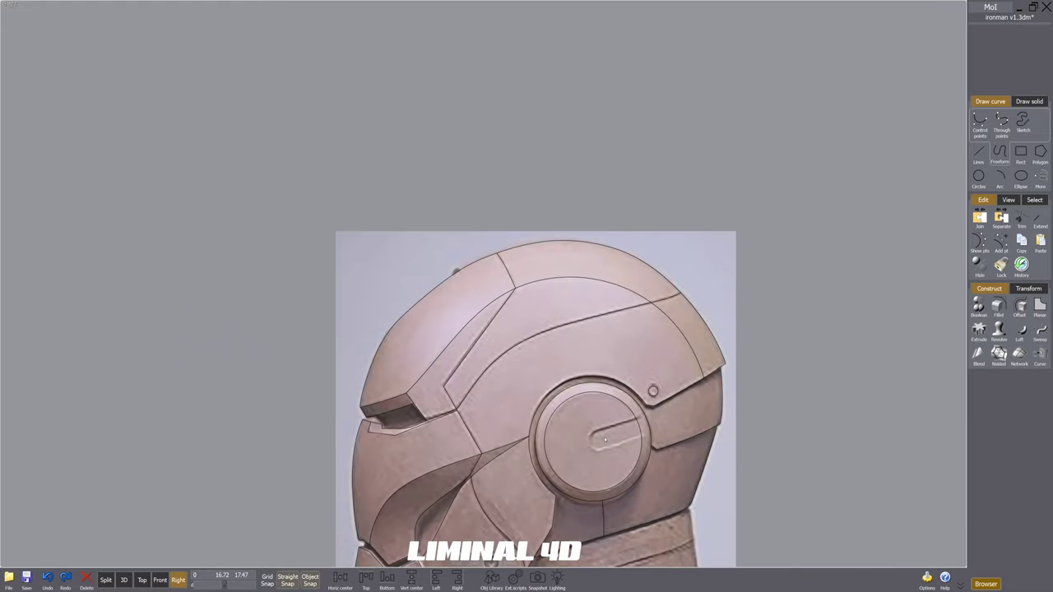
scroll(707, 378, down, 5)
click(977, 177)
click(979, 147)
scroll(670, 399, up, 7)
scroll(669, 399, up, 3)
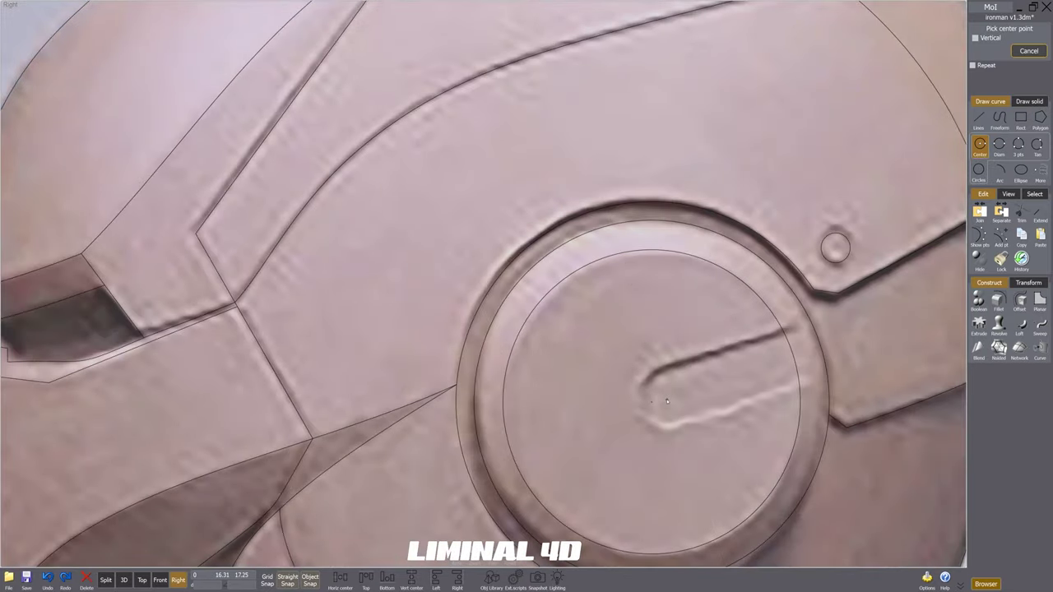
click(668, 401)
click(679, 425)
Step: Draw the ear slot's two straight edges from the small circle to the disc's inner ring and combine them with the rounded end
key(p)
click(800, 382)
right_click(800, 383)
right_click(790, 384)
click(667, 401)
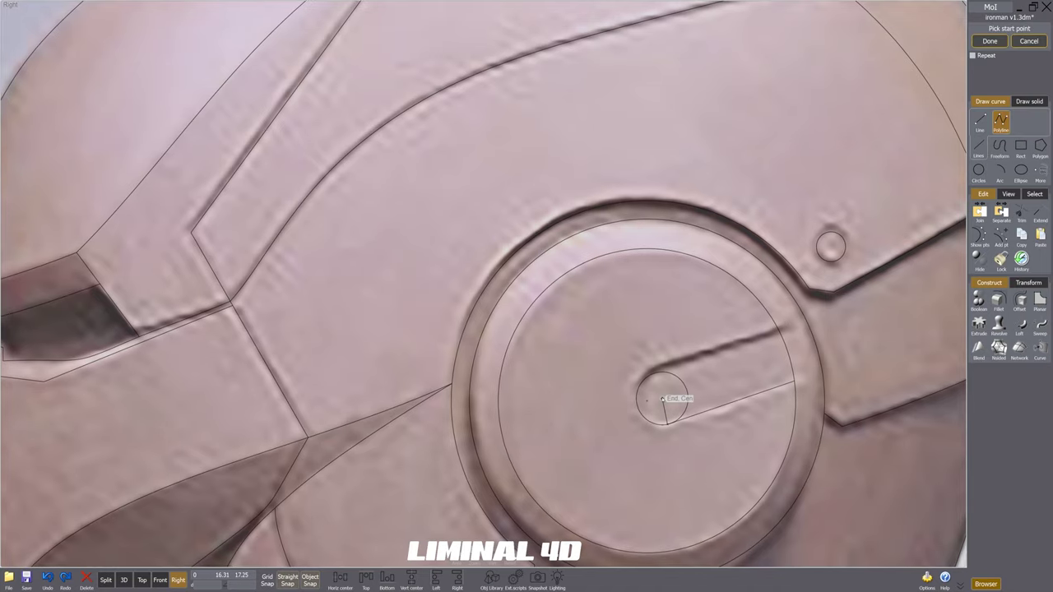
click(660, 375)
click(785, 332)
right_click(786, 331)
scroll(704, 407, down, 4)
scroll(686, 419, up, 3)
scroll(699, 424, down, 8)
scroll(738, 422, down, 4)
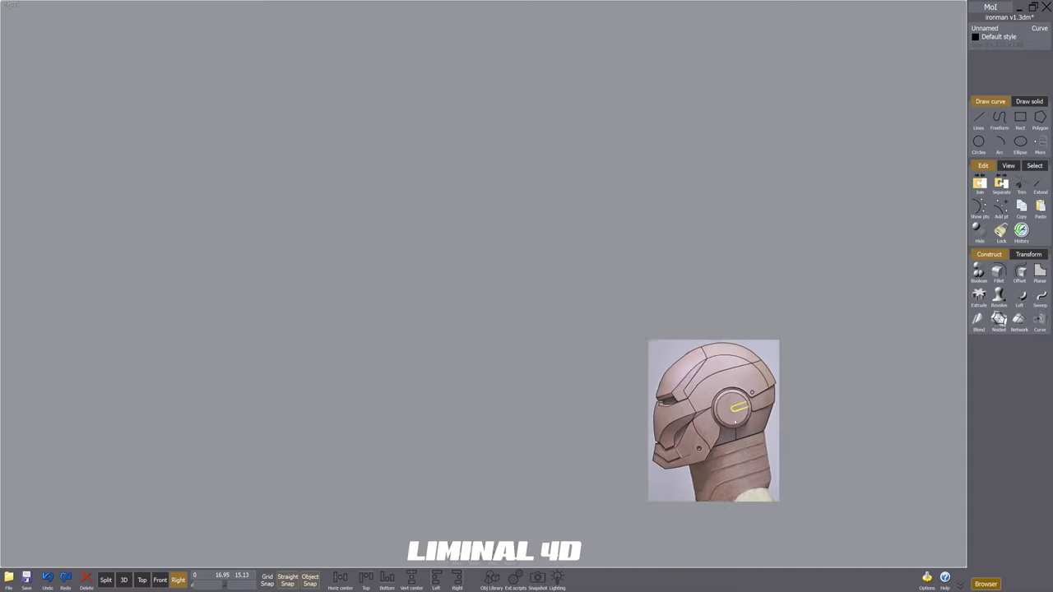
click(762, 433)
middle_drag(765, 435, 537, 397)
scroll(485, 399, up, 5)
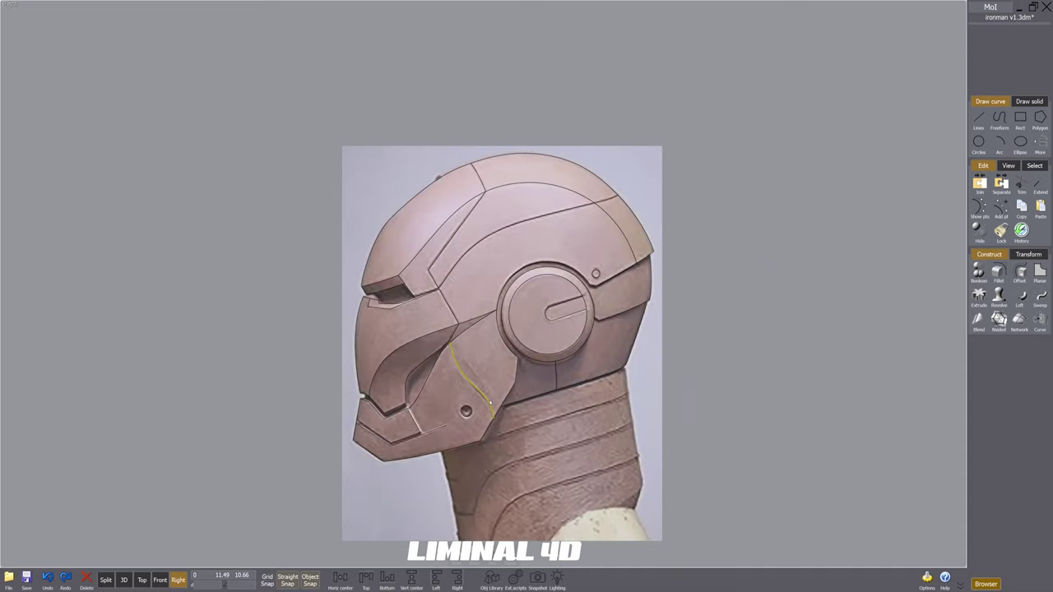
Step: In the front view, trace the straight upper edge of the nose bridge across the centre line between the eye slots
drag(734, 475, 116, 109)
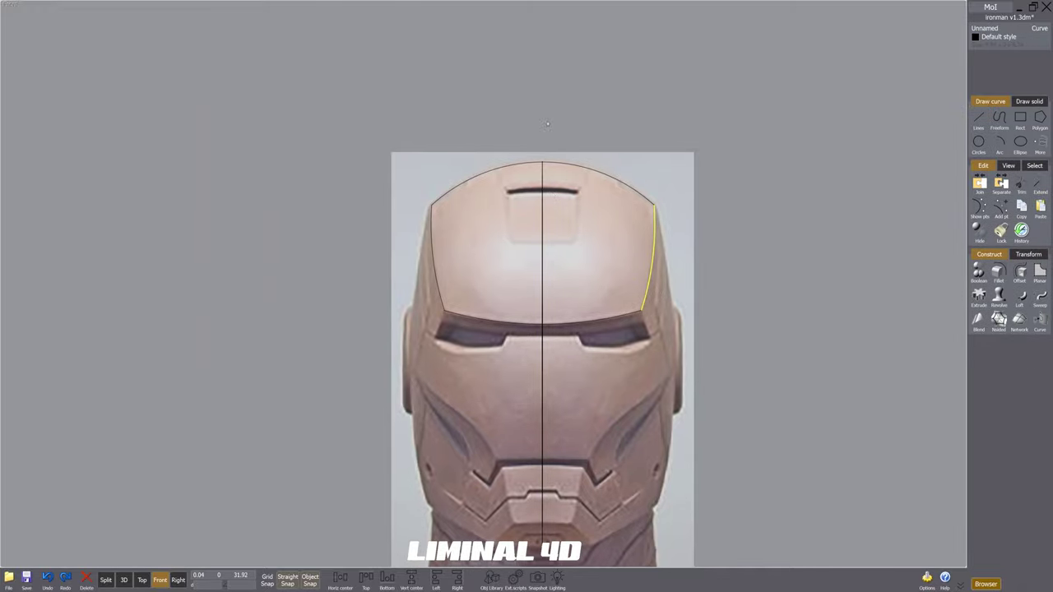
scroll(449, 348, up, 5)
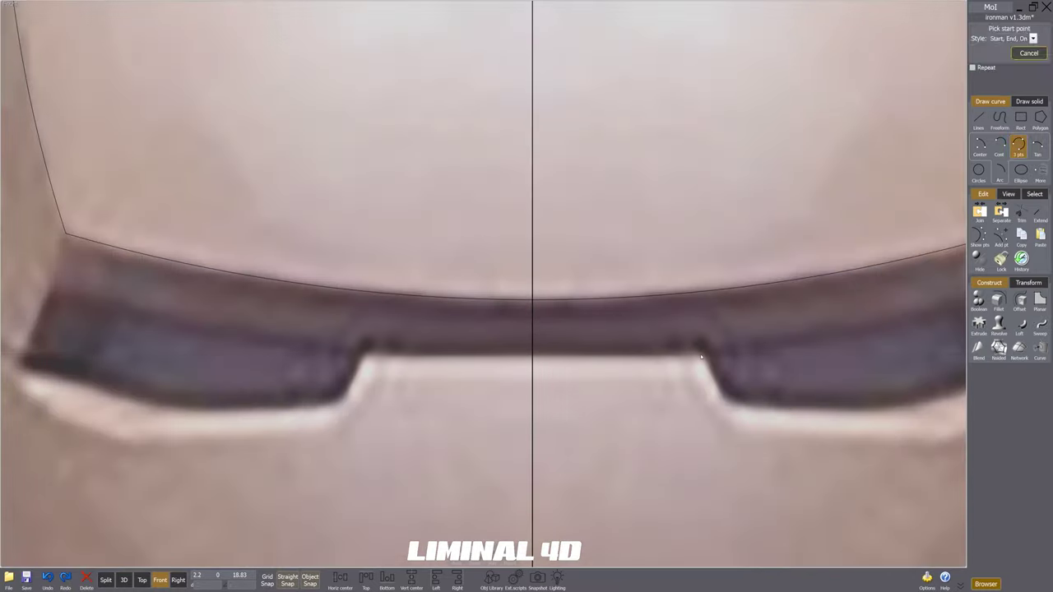
click(701, 356)
click(525, 355)
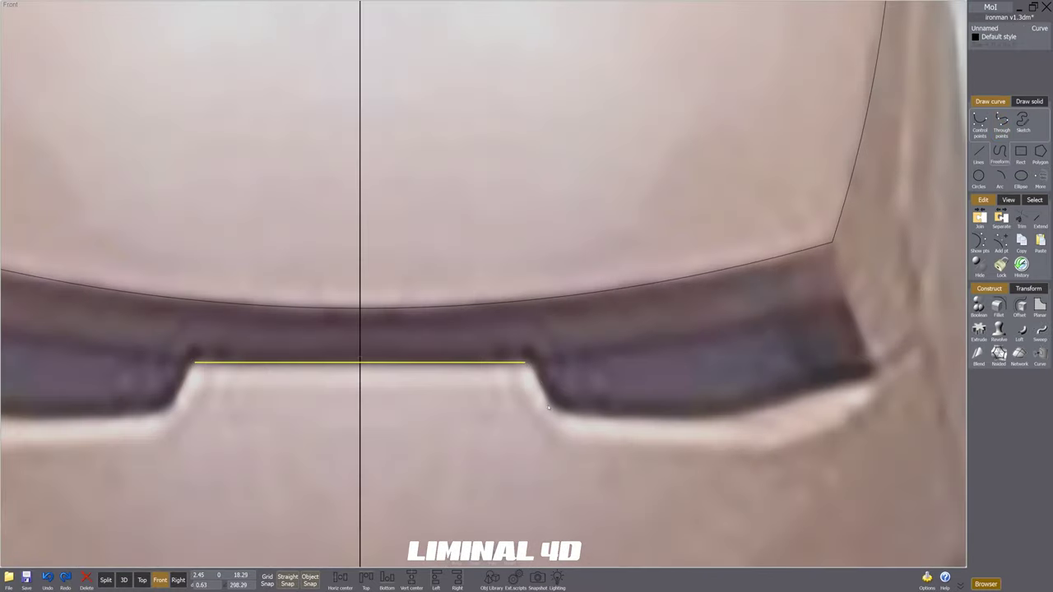
Step: Trace one eye slot's slanted inner edge and lower edge outward from the nose bridge, adjusting a point to follow the reference
click(548, 406)
click(1001, 124)
click(545, 406)
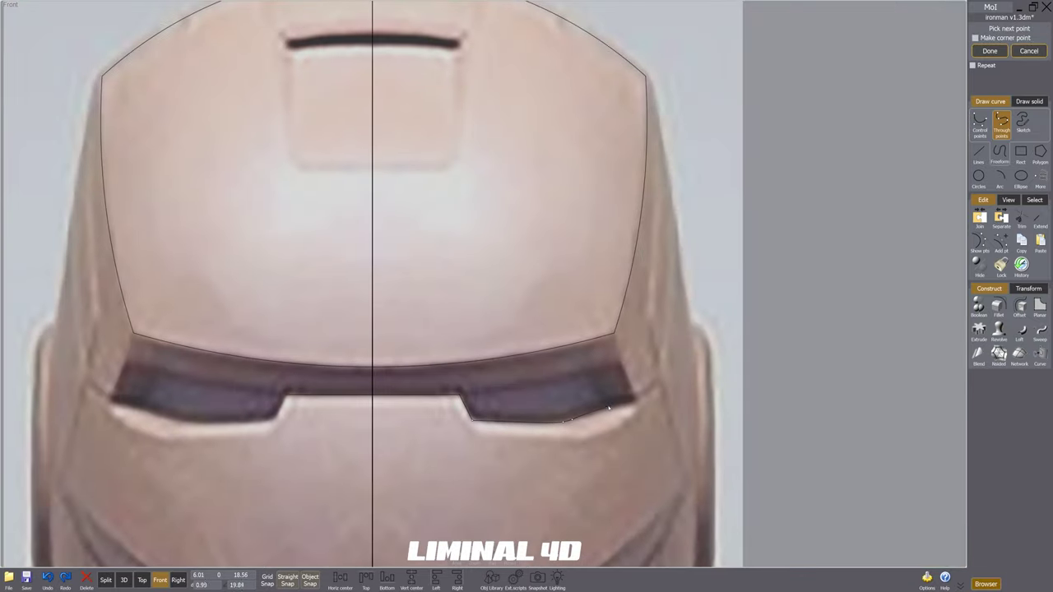
click(608, 407)
right_click(608, 407)
scroll(564, 426, up, 3)
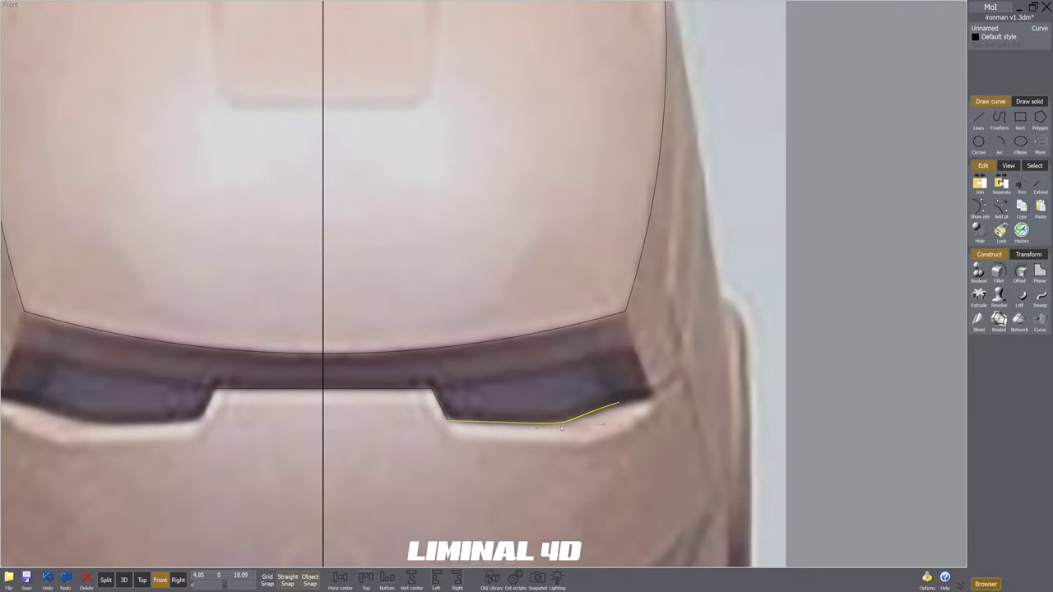
drag(619, 423, 568, 423)
scroll(438, 469, down, 4)
Step: Mirror the eye slot's inner and lower edge curves across the vertical centre line
click(473, 452)
scroll(356, 446, up, 1)
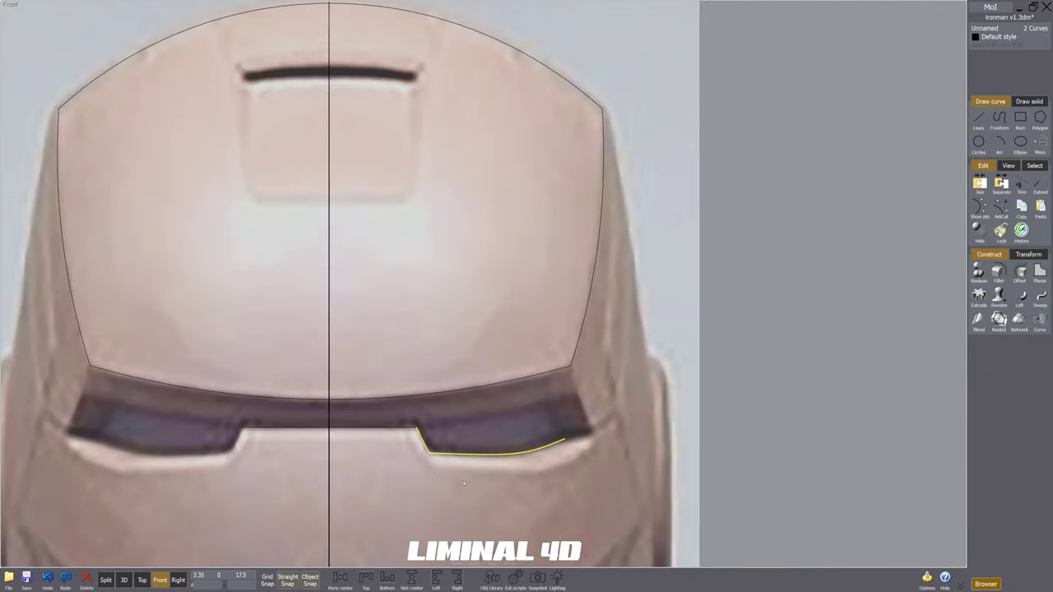
click(426, 434)
key(m)
scroll(518, 370, down, 3)
click(423, 182)
click(427, 144)
scroll(379, 401, up, 5)
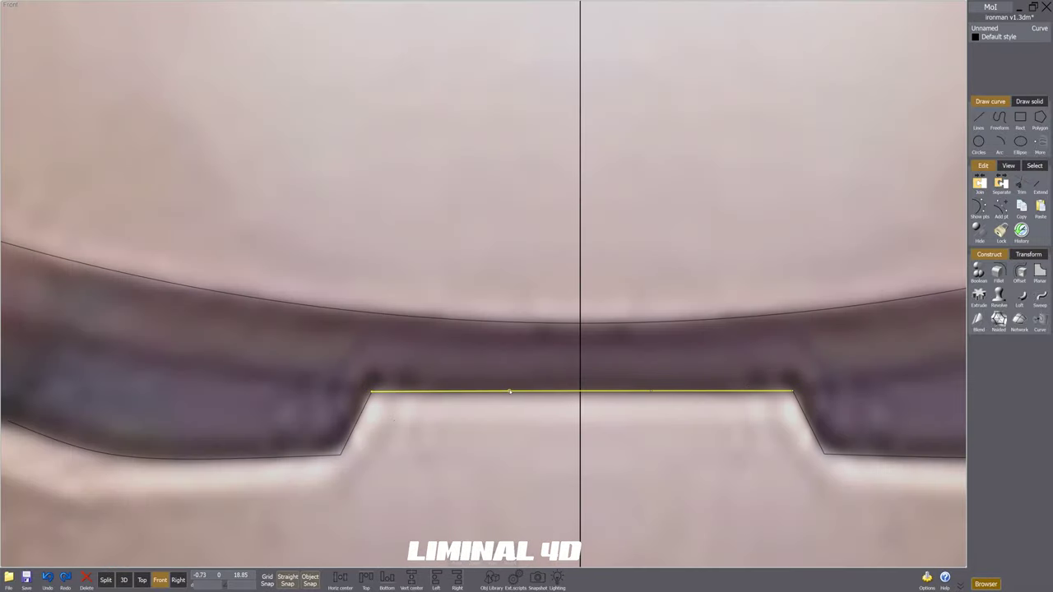
scroll(516, 454, down, 5)
Step: Trace the outer lip below the eye slot from the nose bridge to the outer seam and fine-tune its control points
click(999, 120)
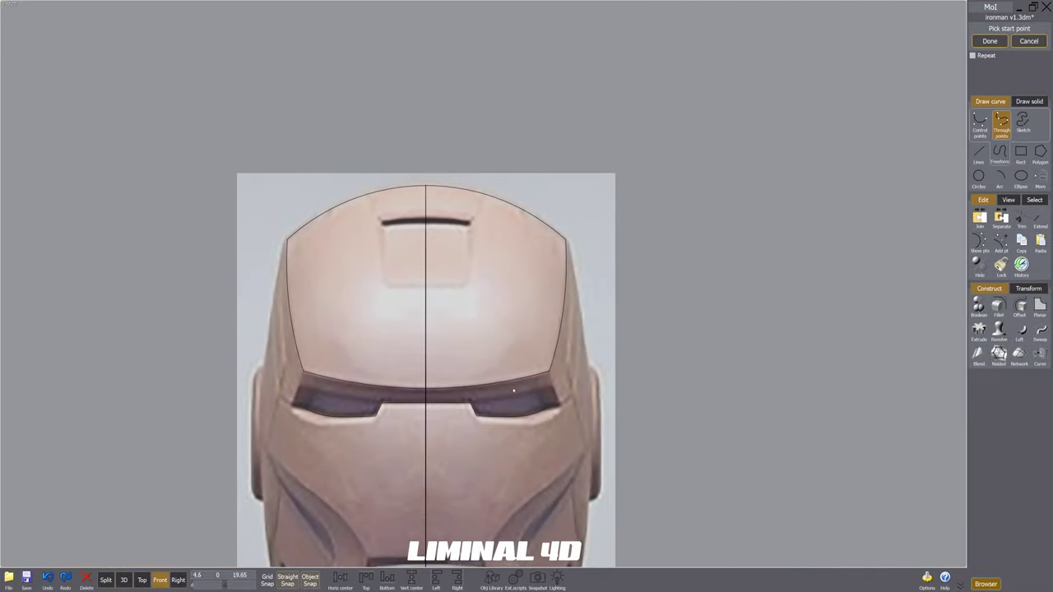
scroll(505, 402, up, 5)
click(506, 401)
click(709, 383)
right_click(708, 383)
scroll(691, 401, up, 4)
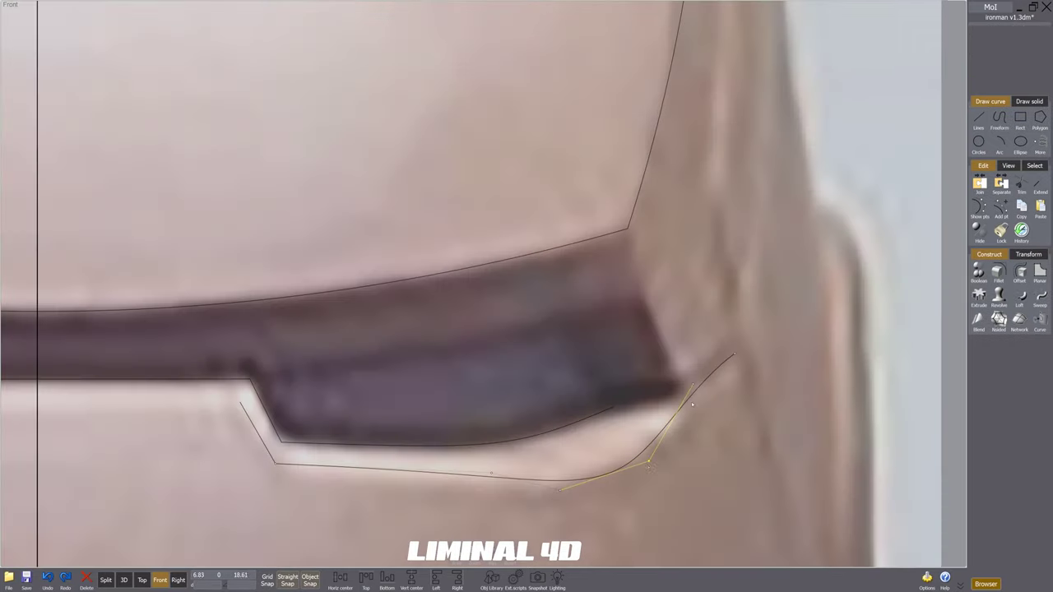
click(488, 472)
scroll(539, 467, down, 4)
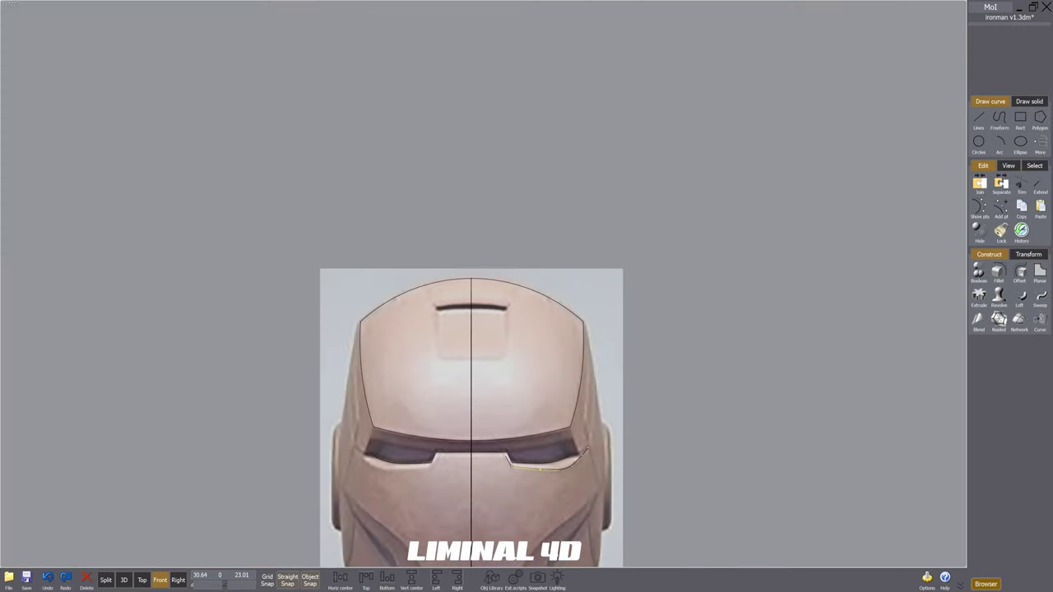
scroll(669, 277, down, 1)
Step: Trace the side edge of the central chin plate from its lower corner up to the mouth with a through-points curve
middle_drag(669, 354, 669, 275)
click(999, 120)
click(1001, 124)
scroll(509, 487, up, 4)
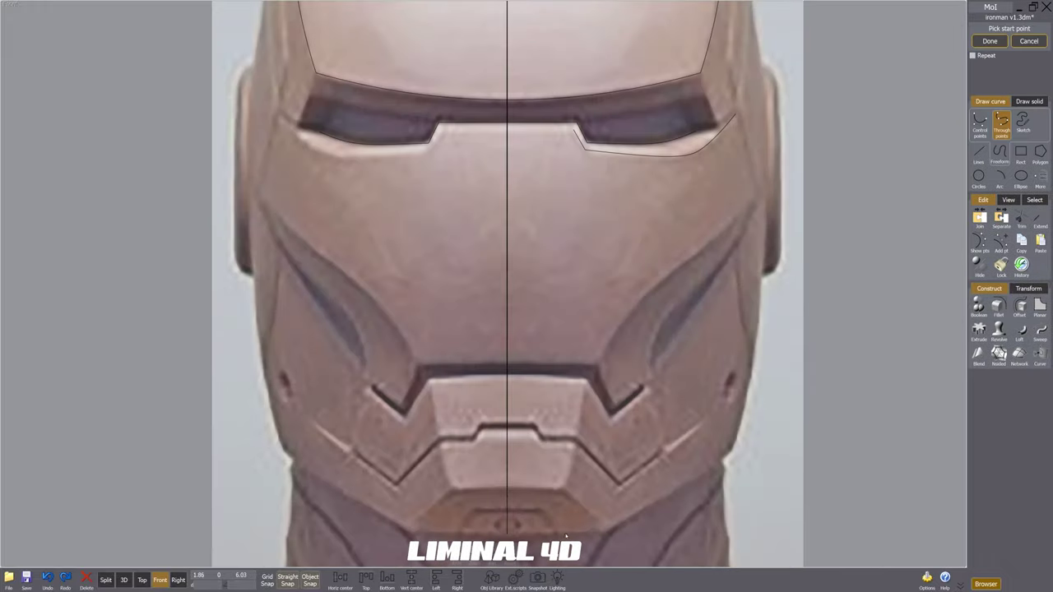
scroll(502, 493, down, 2)
scroll(516, 488, up, 2)
click(516, 489)
click(527, 444)
scroll(530, 436, up, 3)
click(540, 332)
right_click(542, 335)
Step: Adjust the lower control points of the chin plate's side curve to follow its rounded lower corner
scroll(553, 372, down, 4)
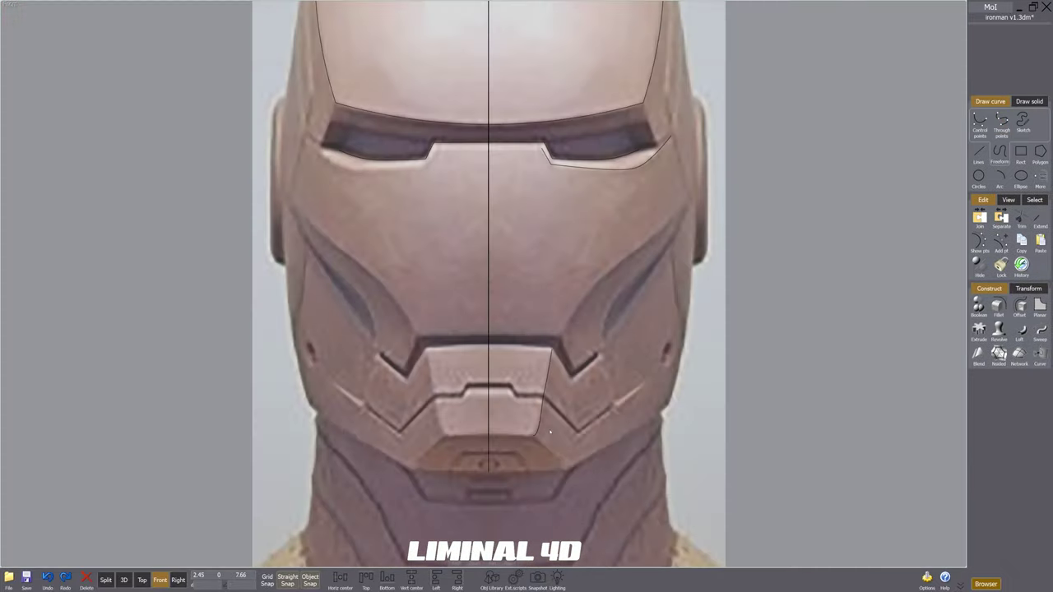
scroll(537, 433, up, 4)
key(p)
scroll(523, 501, down, 3)
scroll(526, 477, up, 4)
click(518, 481)
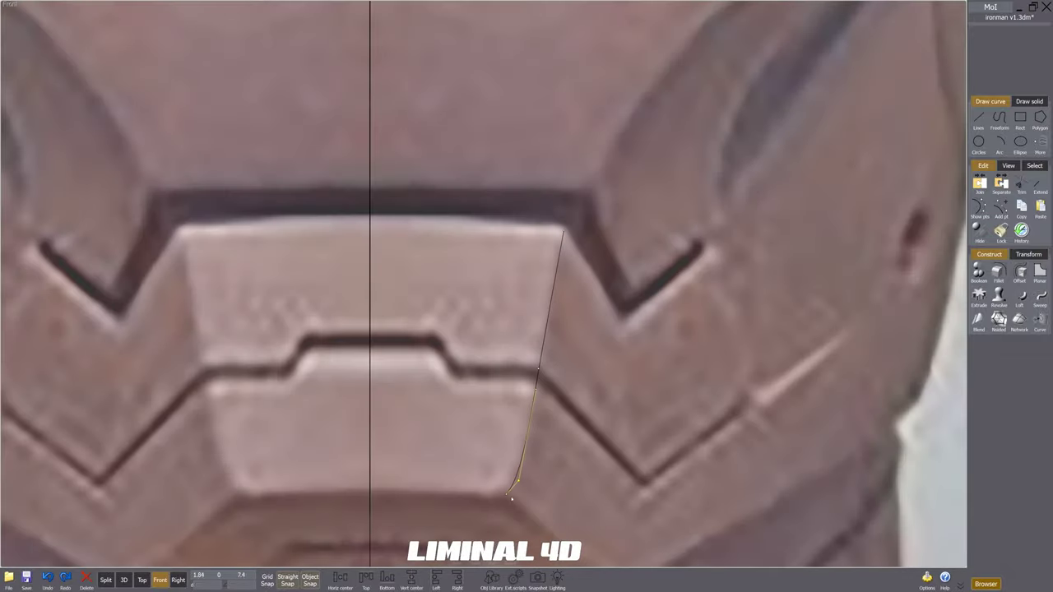
scroll(510, 552, down, 5)
key(Escape)
Step: Trace the cheek hollow's upper edge from the mouth corner to its outer tip and continue up the faceplate side to the eye lip
click(999, 120)
click(1001, 124)
click(535, 438)
click(552, 407)
click(668, 301)
click(646, 240)
right_click(647, 240)
Step: Trace the cheek hollow's lower edge from the outer tip down toward the mouth notch
click(1001, 124)
click(646, 344)
click(597, 397)
click(582, 429)
scroll(581, 439, up, 6)
right_click(575, 422)
scroll(575, 422, down, 5)
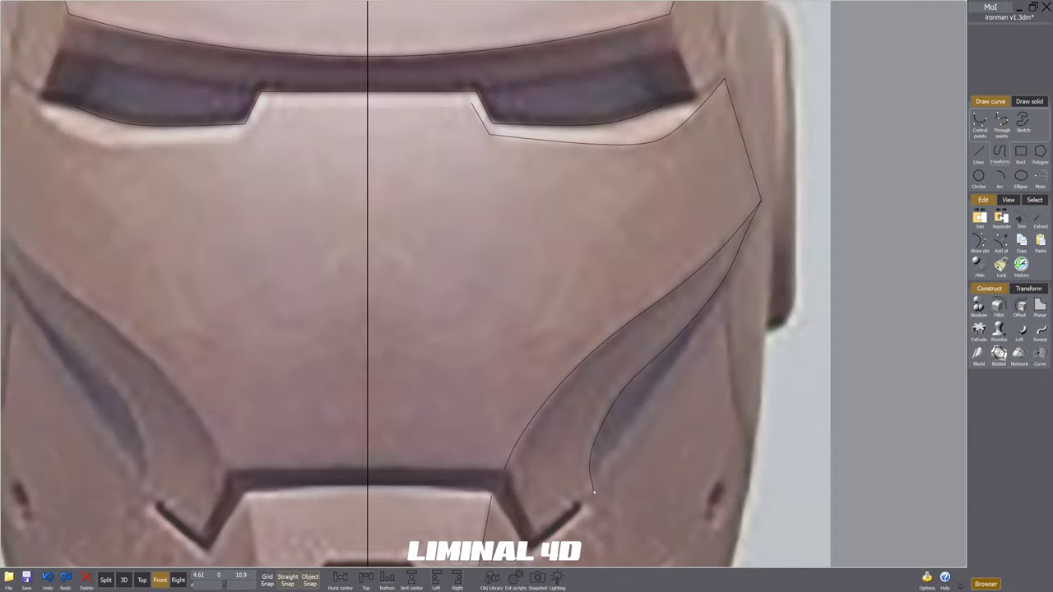
Step: Trace the V-shaped mouth notch below the cheek hollow and the mouth gap's upper edge across the centre line
scroll(624, 445, down, 2)
scroll(589, 468, up, 3)
right_click(590, 466)
click(599, 454)
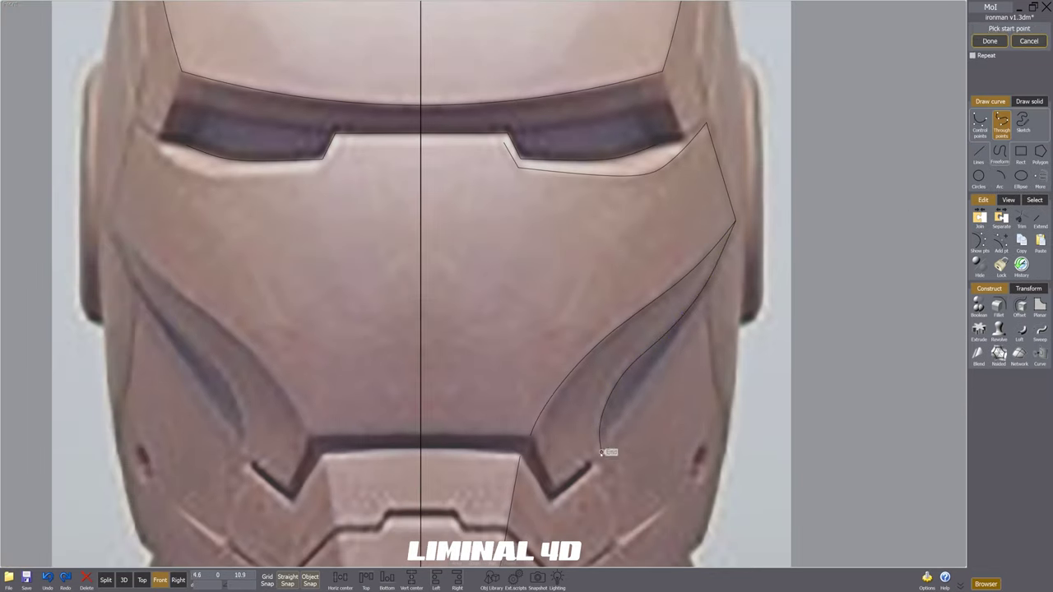
click(529, 437)
click(312, 437)
right_click(318, 439)
Step: Trace the slightly curved upper edge of the chin plate from corner to corner through the centre line
middle_drag(520, 456, 551, 424)
right_click(551, 424)
click(551, 424)
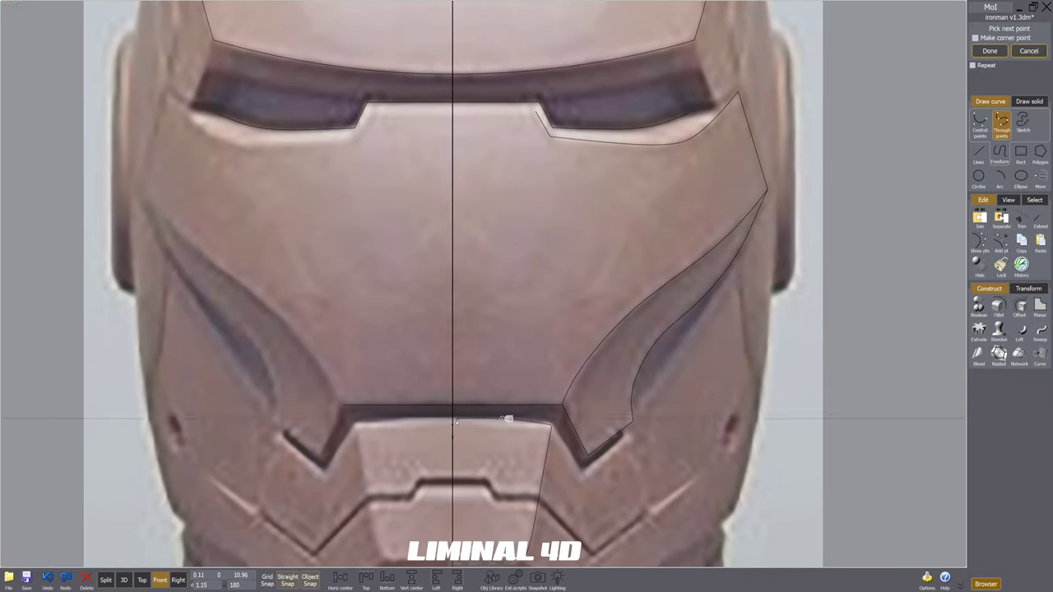
click(355, 425)
right_click(355, 425)
Step: Trace the chin plate's lower edge and the slanted edge from its corner down to the chin's bottom
scroll(362, 425, down, 2)
click(545, 469)
click(589, 509)
click(435, 469)
click(545, 468)
Step: Try to trace the chin's bottom edge with a curve across the centre line, and delete it
click(645, 497)
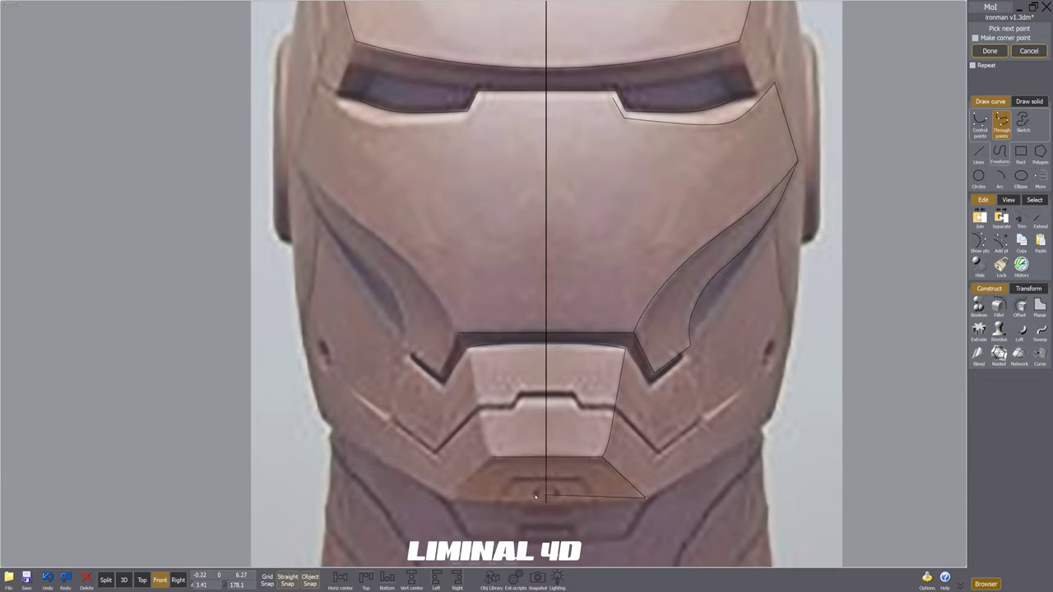
click(446, 499)
right_click(446, 499)
scroll(511, 460, down, 4)
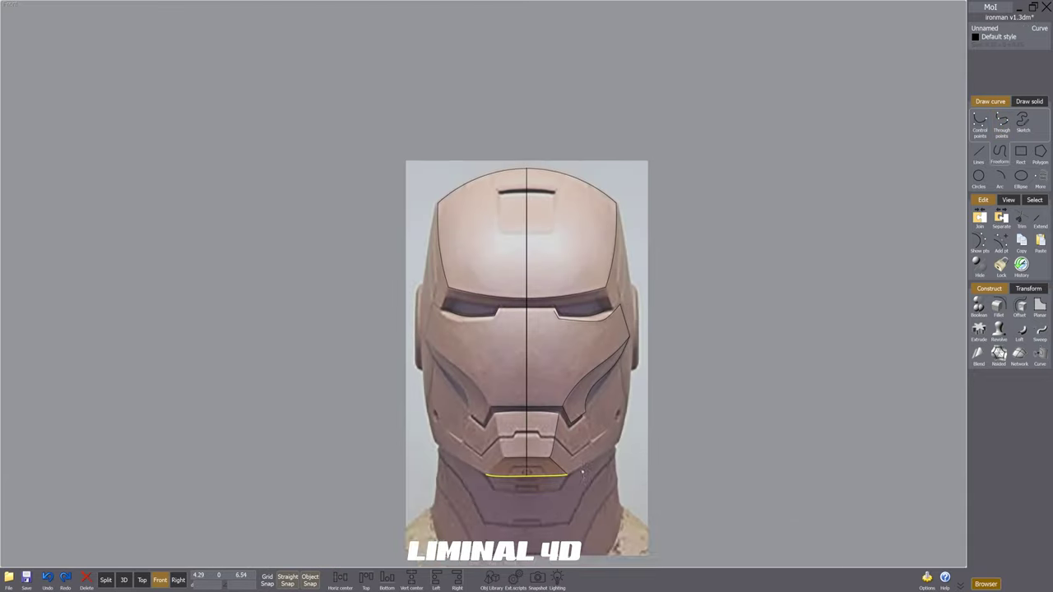
scroll(503, 411, up, 2)
key(Delete)
Step: Trace the chin's bottom edge from the slanted edge's lower end across the centre line to the opposite side
right_click(568, 509)
click(605, 513)
scroll(485, 504, up, 4)
click(473, 517)
right_click(473, 517)
scroll(554, 464, down, 5)
Step: Mirror the cheek hollow, mouth notch, chin plate side and slanted chin curves across the vertical centre line
click(611, 476)
right_click(608, 454)
scroll(533, 473, up, 5)
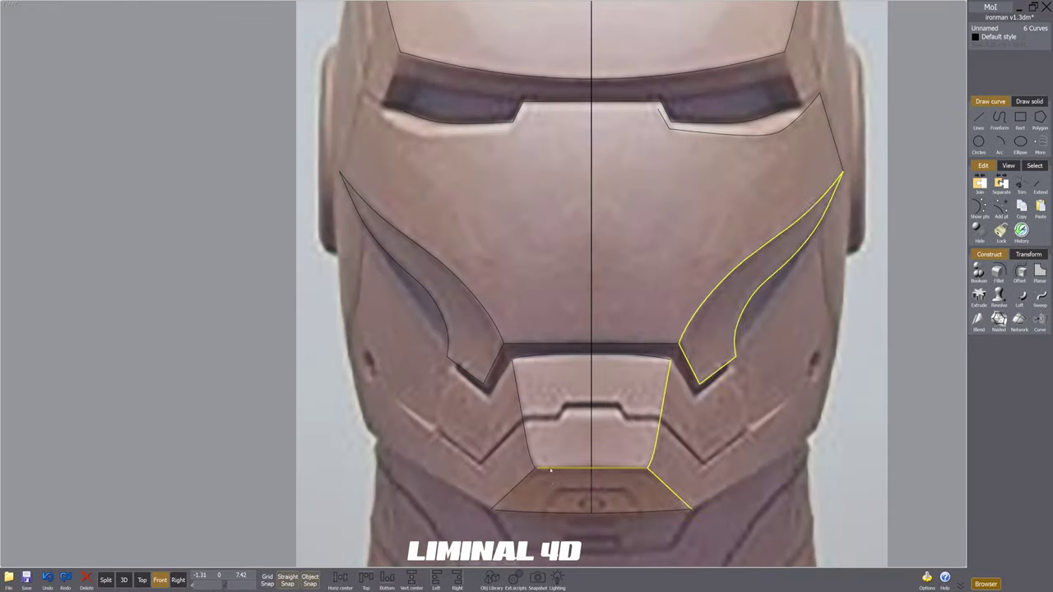
Step: Trace the nose bridge edge between the two eye slots, starting from the inner end of the face plate's lower eye edge
middle_drag(562, 504, 571, 449)
click(569, 446)
scroll(555, 420, up, 5)
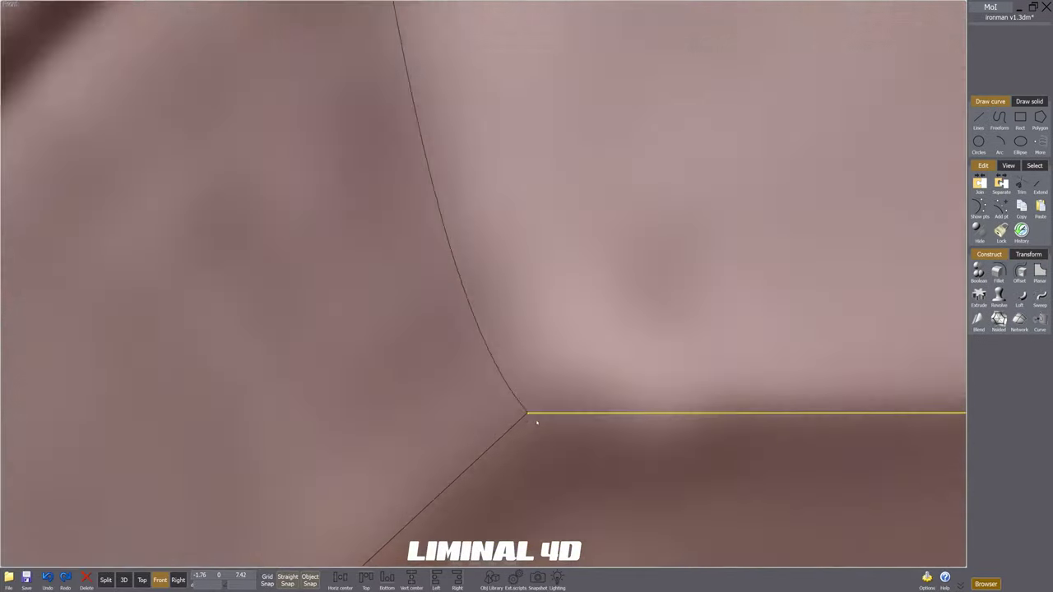
scroll(535, 422, down, 6)
scroll(503, 460, up, 4)
scroll(531, 482, down, 6)
middle_drag(531, 371, 538, 485)
scroll(622, 288, up, 3)
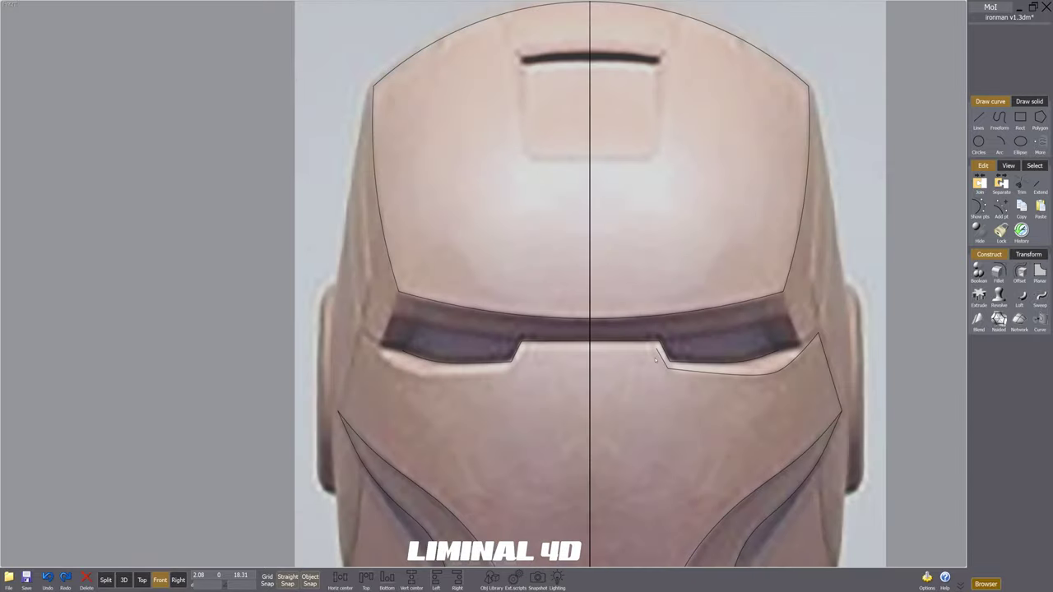
click(978, 119)
click(1001, 121)
click(658, 357)
scroll(524, 356, up, 4)
click(526, 352)
click(790, 368)
scroll(716, 371, down, 4)
middle_drag(716, 371, 623, 374)
Step: Show the control points of the face plate's lower eye edge and fine-tune a point
click(741, 386)
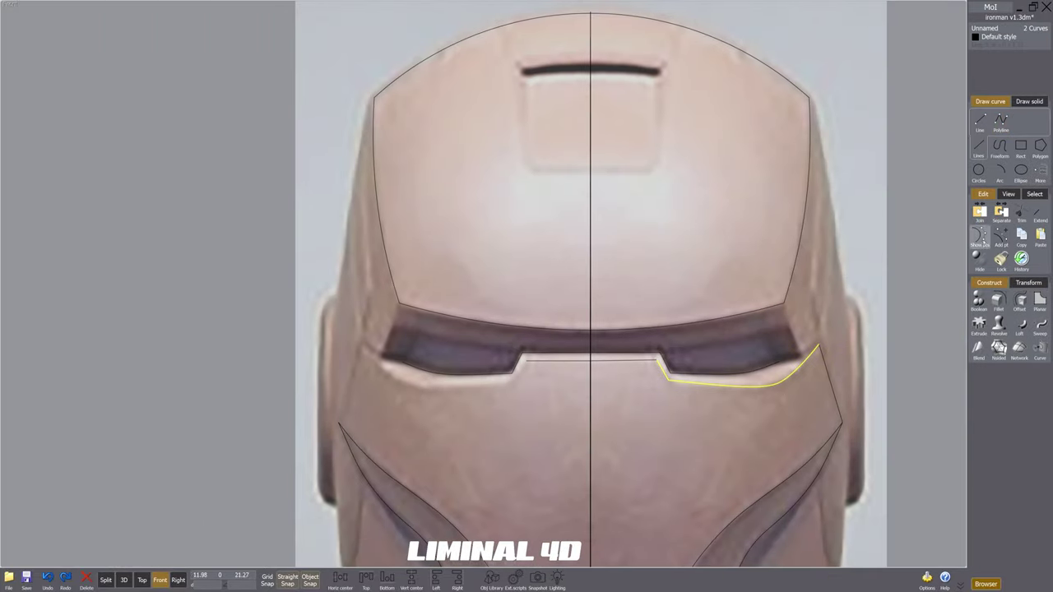
click(979, 237)
scroll(769, 384, up, 4)
drag(798, 380, 799, 378)
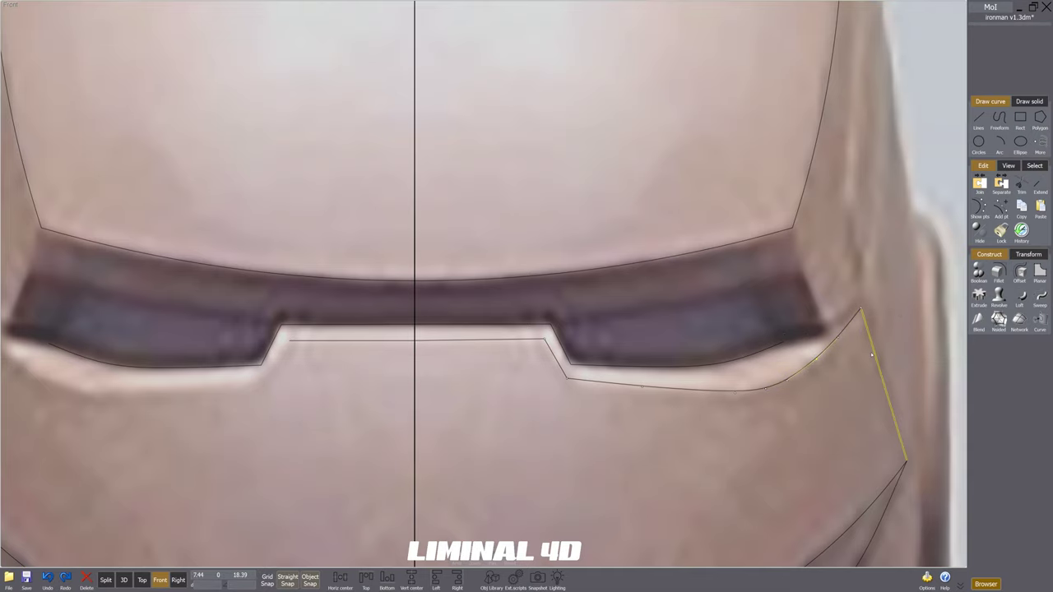
Step: Trace the helmet's side outline from the chin corner up to the dome's corner and adjust its points to the silhouette
scroll(874, 352, down, 5)
scroll(662, 423, up, 5)
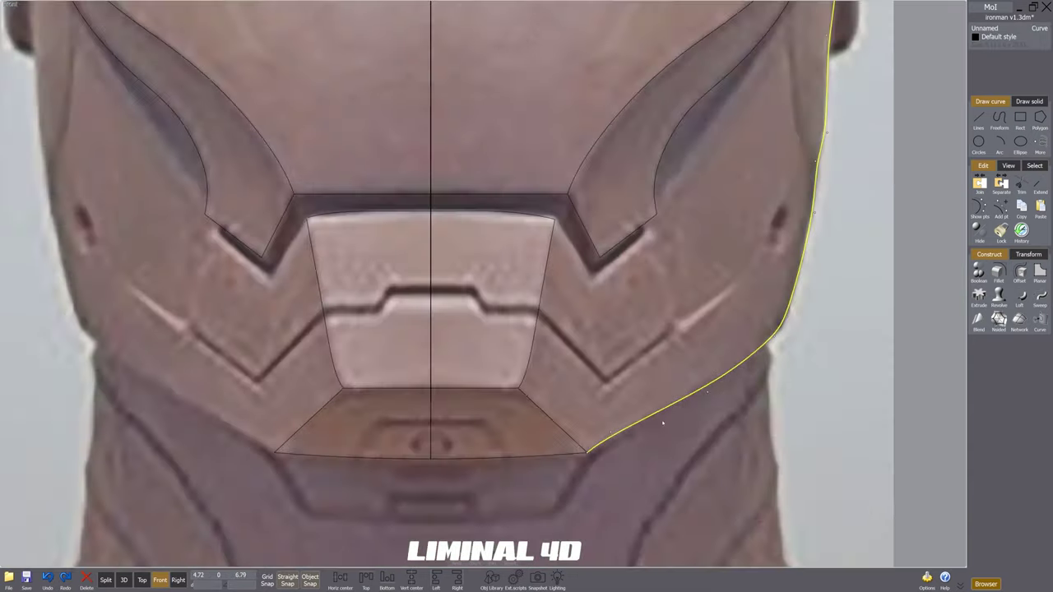
scroll(921, 201, down, 1)
middle_drag(925, 197, 750, 357)
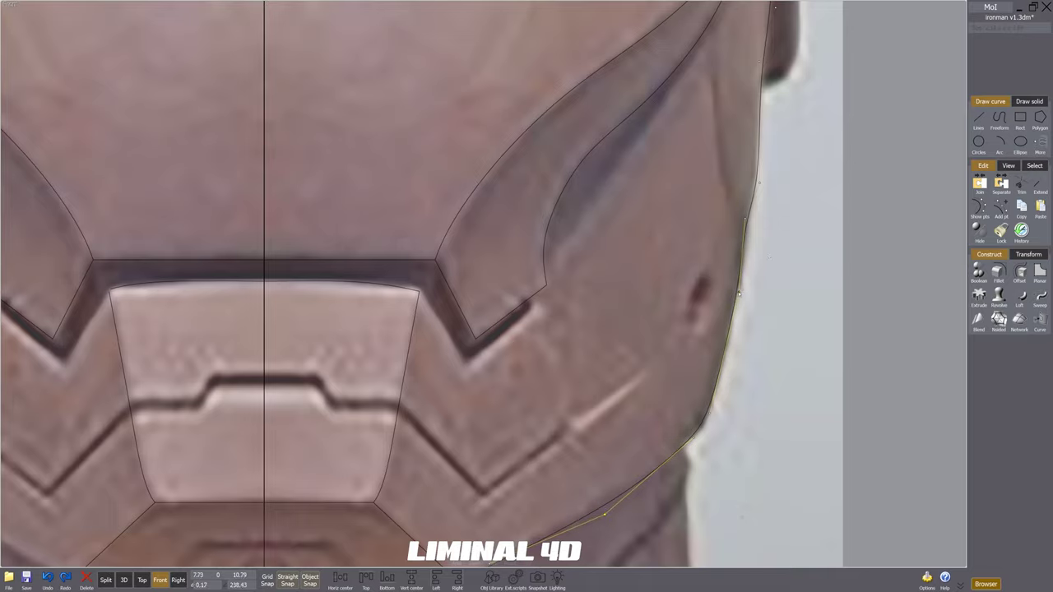
right_drag(775, 7, 749, 325)
scroll(751, 330, down, 2)
scroll(752, 282, up, 3)
scroll(753, 334, down, 4)
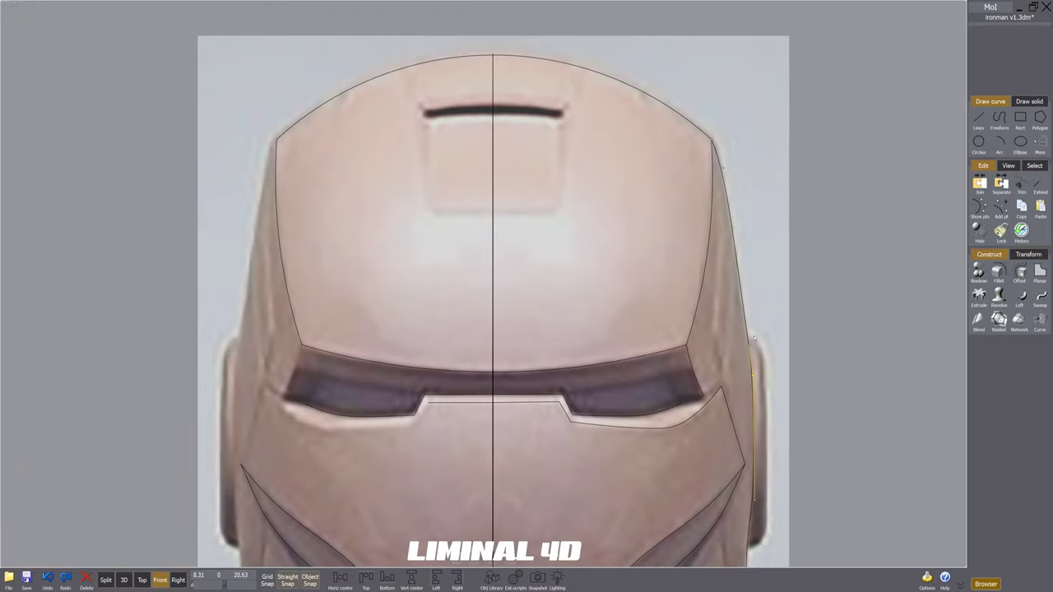
scroll(736, 230, down, 3)
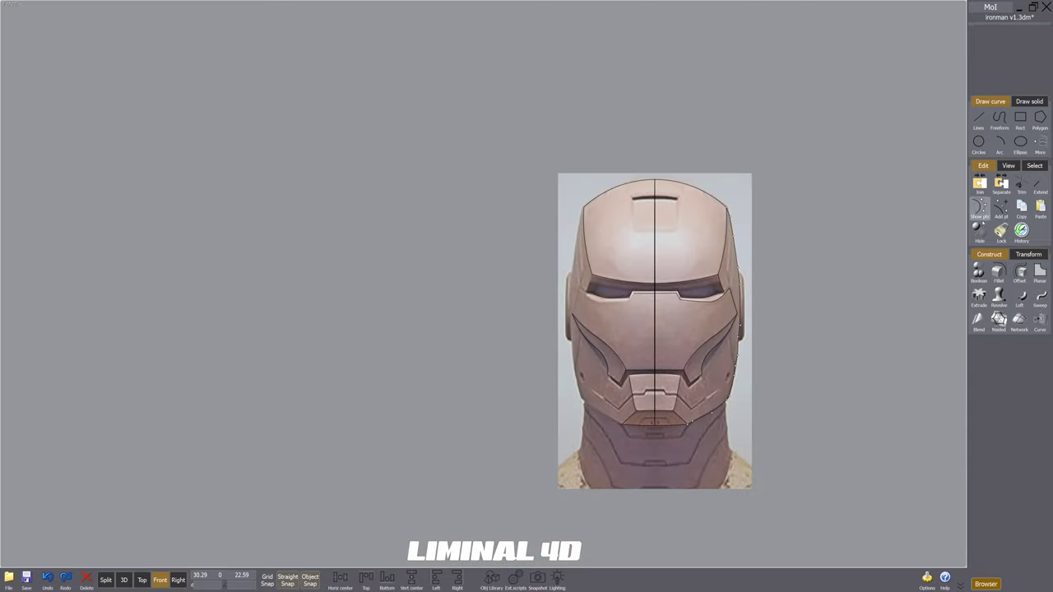
right_drag(730, 349, 686, 382)
Step: Trace the lower edge of the mouth notch from the chin plate's upper corner down around the notch with a through-points curve
scroll(686, 383, up, 5)
click(691, 383)
click(999, 120)
click(1001, 123)
scroll(509, 366, up, 3)
click(497, 337)
click(545, 413)
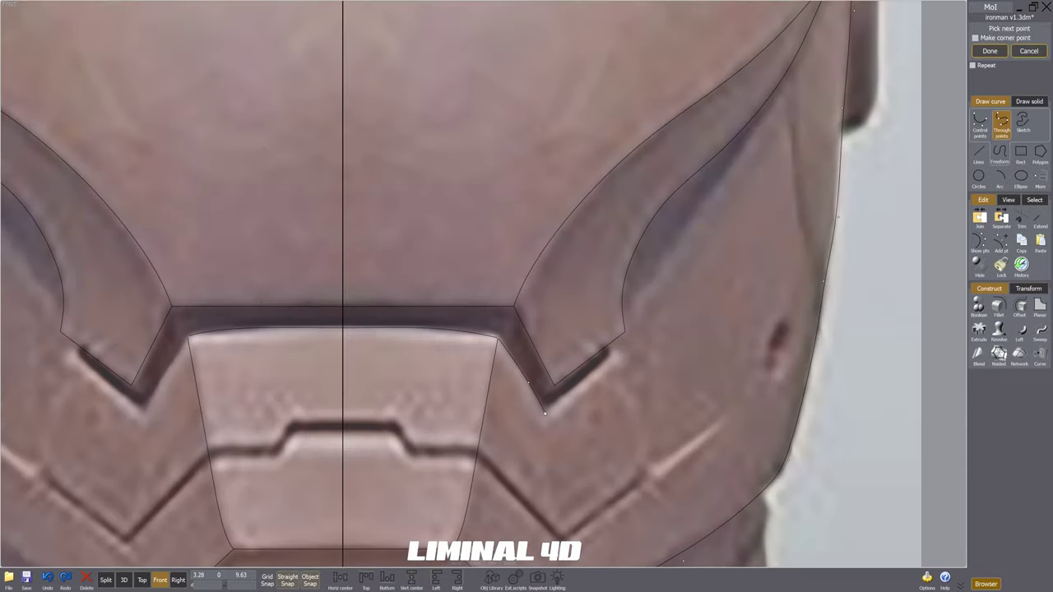
Step: Trace the stepped mouth seam's lower edge from the centre piece outward, down the V and along the jaw line
scroll(547, 411, down, 3)
scroll(477, 411, up, 5)
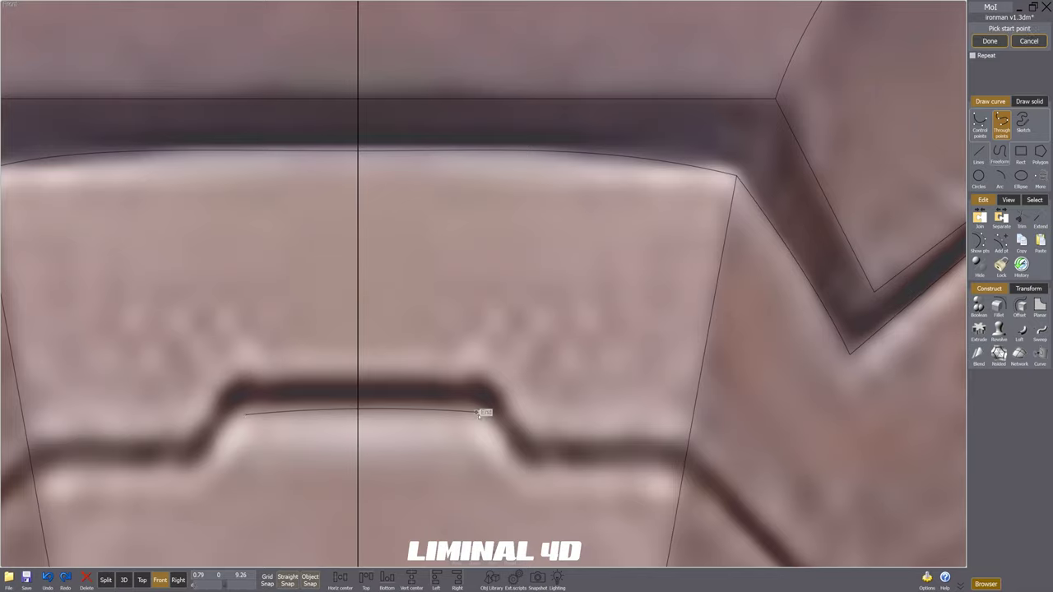
click(477, 412)
scroll(523, 436, down, 3)
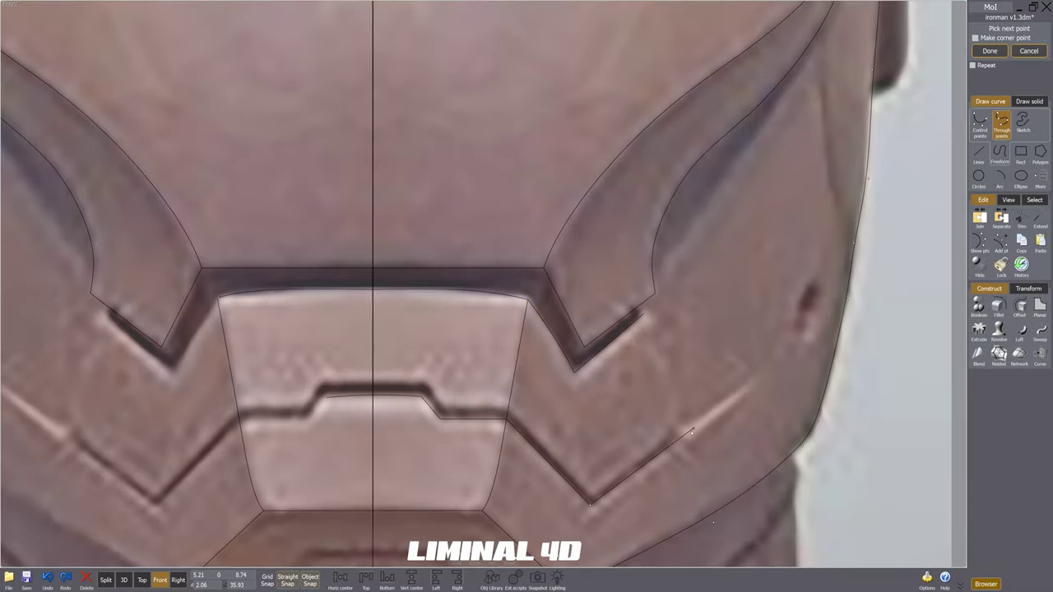
scroll(712, 329, down, 3)
Step: Trace the outer edge of the cheek hollow and the rear cheek seam from its upper tip down to the side outline
scroll(713, 322, up, 3)
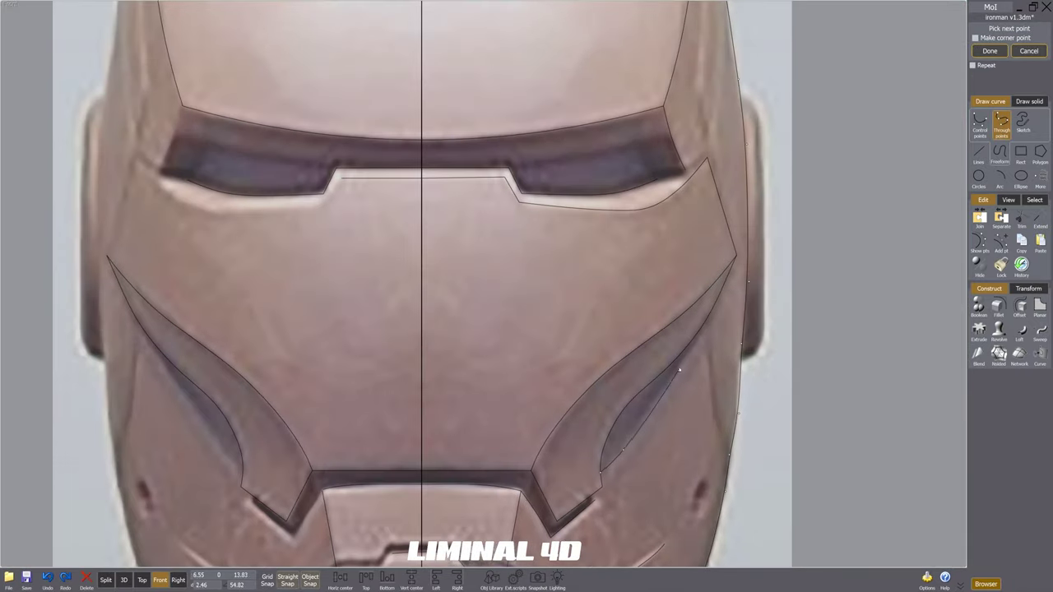
scroll(713, 323, up, 2)
click(734, 510)
right_click(734, 510)
scroll(691, 362, down, 5)
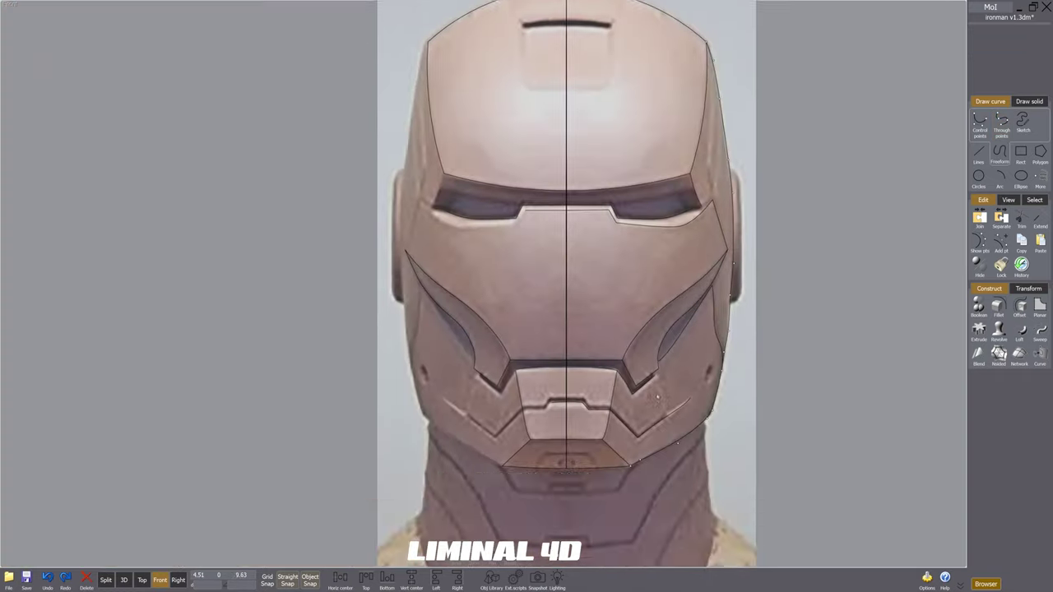
Step: Try to trace the cheek panel's rear edge as a curve from the mouth notch down to the jaw seam
scroll(655, 393, up, 6)
right_click(655, 393)
key(alt+Tab)
scroll(460, 443, down, 4)
scroll(480, 472, up, 3)
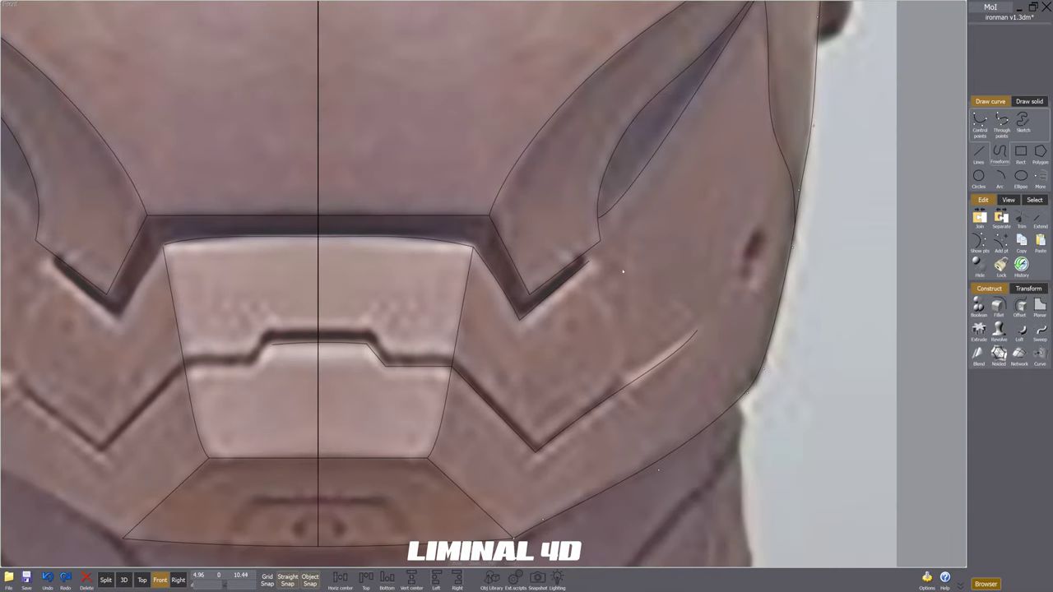
click(596, 261)
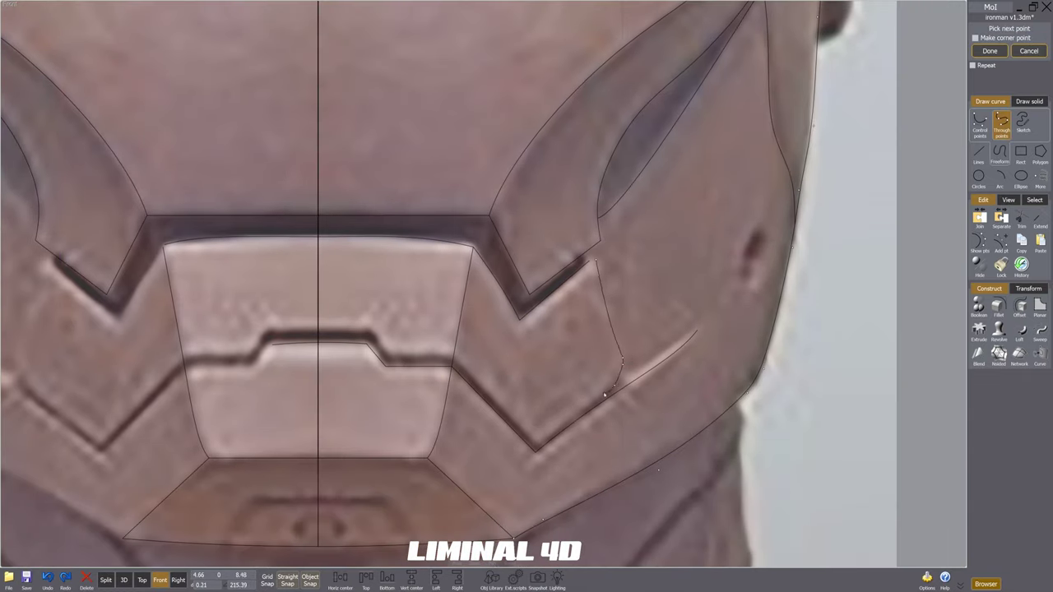
scroll(537, 447, down, 3)
scroll(568, 400, up, 3)
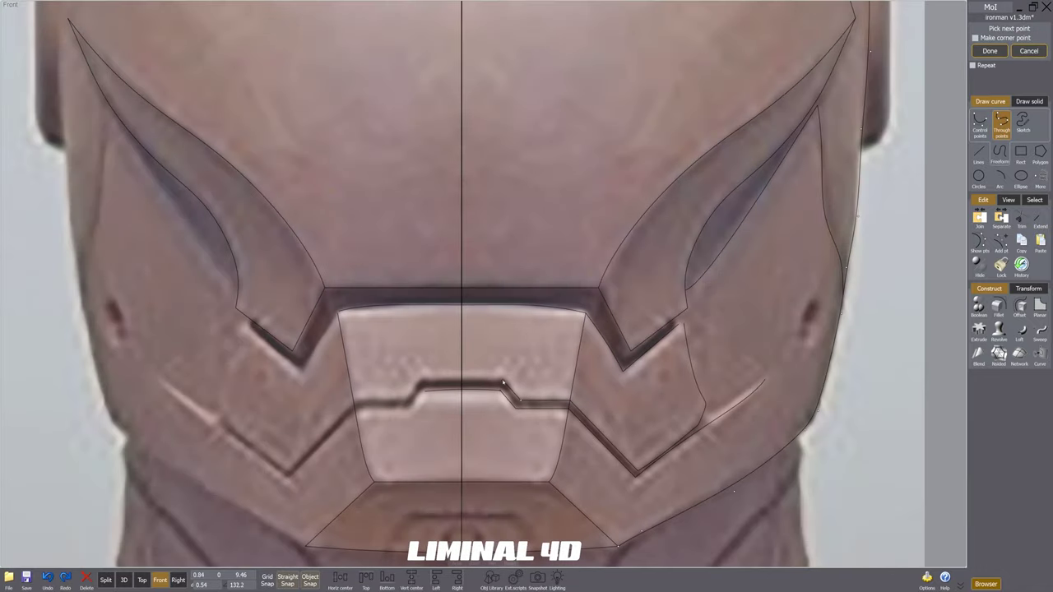
Step: Trace the upper edge of the stepped mouth seam across the centre piece
scroll(457, 380, up, 2)
click(383, 381)
right_click(383, 381)
Step: Check the cheek panel's shape in the red helmet reference photos and delete its curved rear edge
scroll(501, 389, down, 8)
scroll(614, 388, up, 4)
key(alt+Tab)
middle_drag(938, 504, 634, 430)
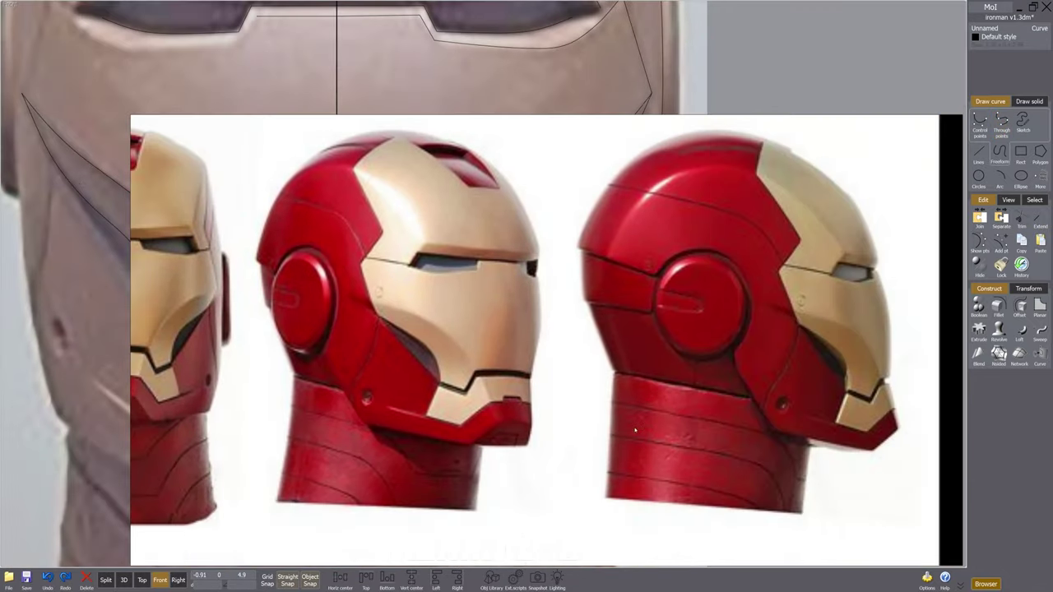
scroll(634, 430, down, 4)
scroll(520, 359, up, 4)
scroll(521, 359, up, 2)
middle_drag(520, 359, 517, 378)
key(alt+Tab)
key(Delete)
key(alt+Tab)
key(alt+Tab)
Step: Trace the cheek panel's straight rear edge and the jaw seam's upper edge, aligning their end points with the seam corners
right_click(517, 333)
click(517, 333)
click(535, 408)
right_click(535, 408)
right_click(534, 408)
click(535, 408)
click(477, 456)
right_click(476, 457)
scroll(535, 411, up, 4)
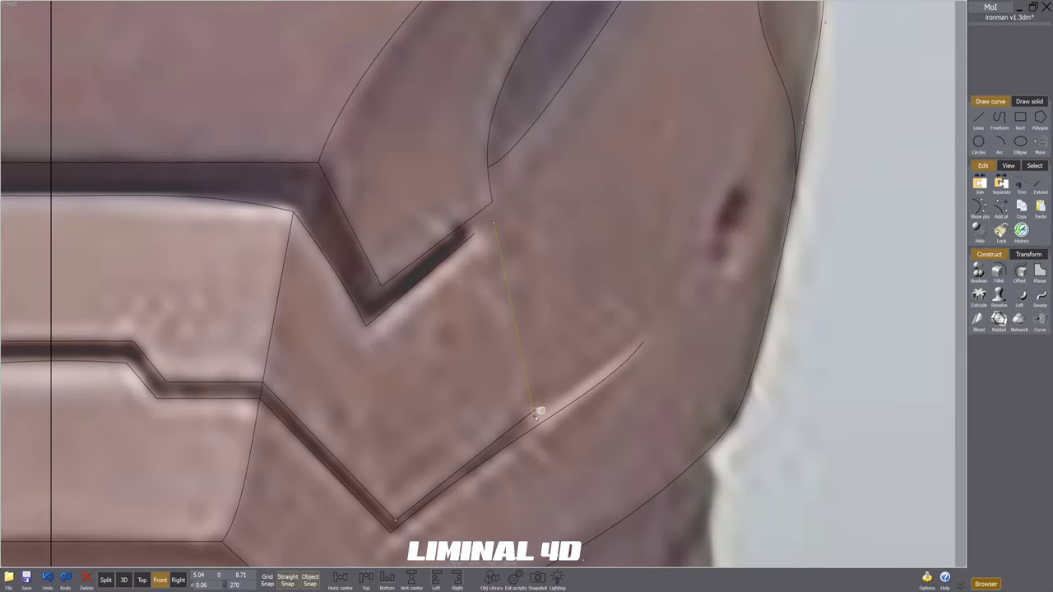
scroll(552, 384, down, 4)
scroll(469, 447, up, 3)
scroll(469, 448, up, 3)
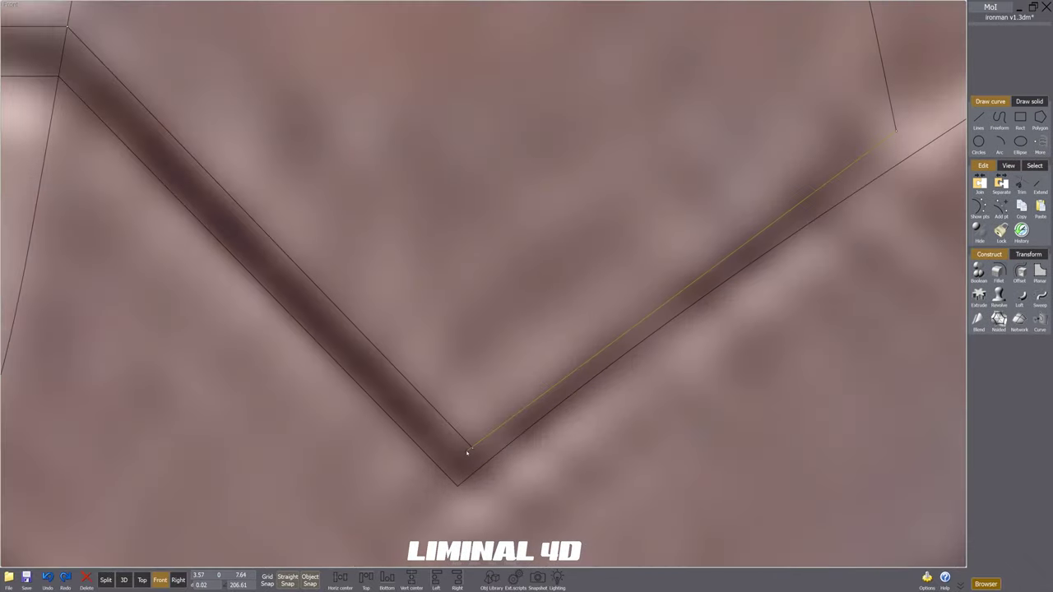
Step: Trace the temple seam from beside the eye slot's outer corner upward along the forehead plate's edge
scroll(601, 367, down, 8)
middle_drag(602, 367, 632, 474)
scroll(629, 239, up, 3)
right_click(643, 339)
scroll(642, 337, up, 2)
click(650, 339)
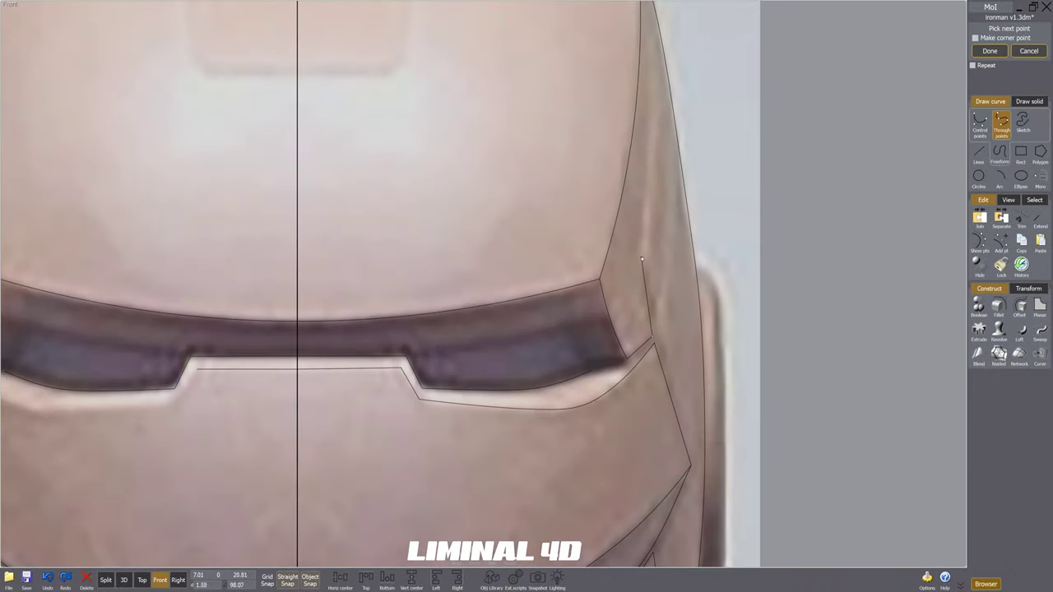
click(639, 251)
middle_drag(639, 251, 632, 406)
click(639, 326)
click(642, 243)
right_click(642, 244)
Step: Trace the second temple crease from the side outline downward, next to the first temple seam
right_click(661, 265)
click(663, 267)
click(645, 498)
right_click(646, 497)
Step: Compare the forehead with the reference photos and trace half of its panel from the dome outline to the centre line
scroll(649, 332, down, 3)
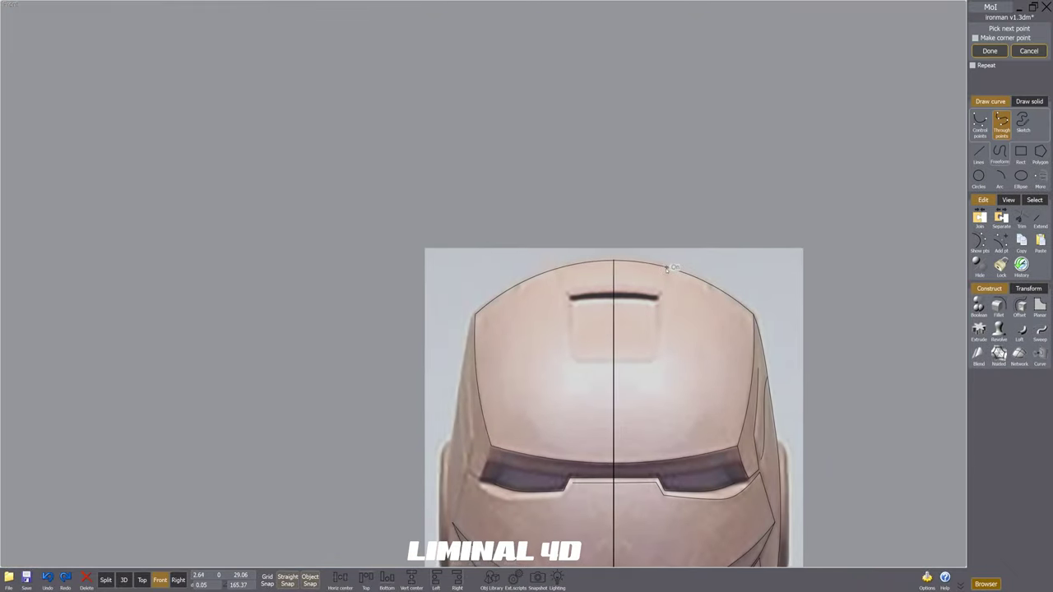
scroll(665, 275, up, 2)
key(alt+Tab)
scroll(547, 339, down, 3)
middle_drag(609, 395, 548, 367)
key(alt+Tab)
right_click(673, 266)
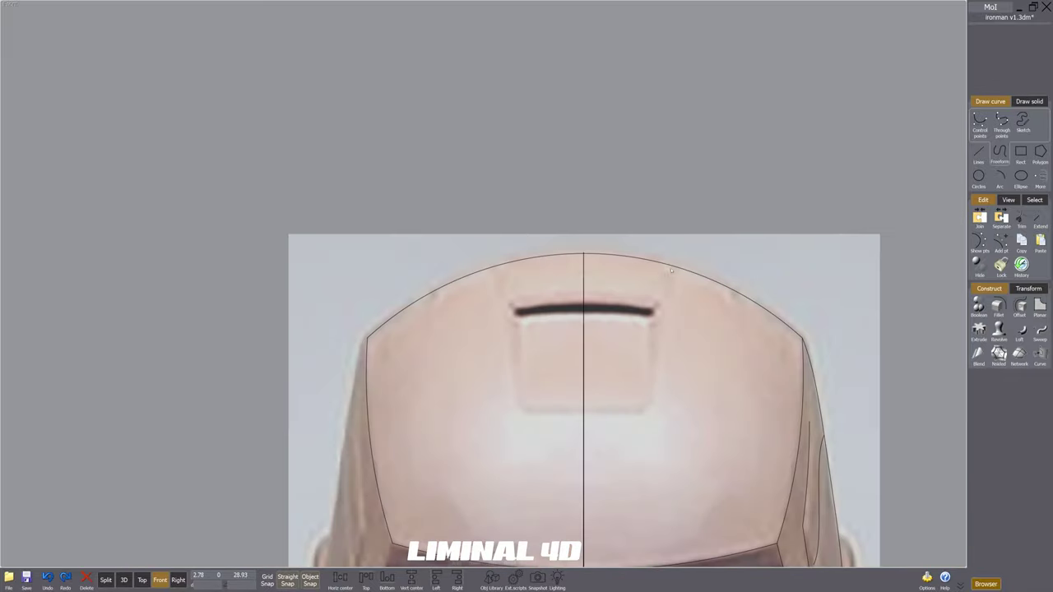
click(672, 267)
click(652, 403)
scroll(583, 413, up, 5)
click(583, 412)
right_click(583, 412)
Step: Show the half forehead panel's control points and adjust its lower corner to the reference
click(767, 338)
click(978, 242)
drag(646, 397, 645, 408)
scroll(743, 405, down, 4)
scroll(698, 412, down, 5)
key(Escape)
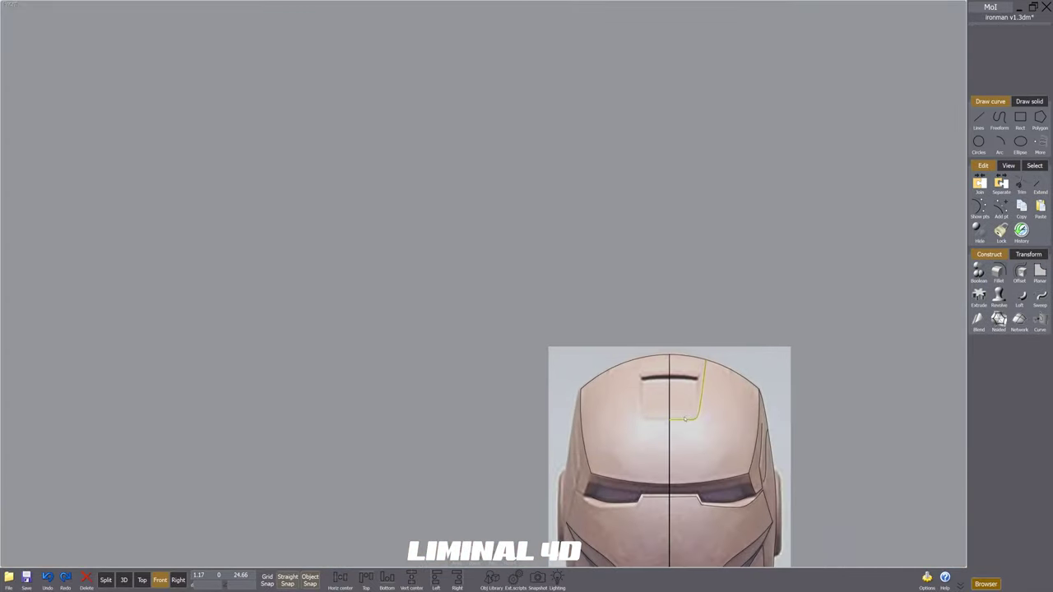
Step: Mirror the half forehead panel curve across the vertical centre line
click(702, 403)
key(m)
scroll(699, 493, down, 1)
middle_drag(699, 494, 650, 333)
click(683, 402)
Step: Select the remaining one-sided eye, temple, cheek, mouth and side outline curves and mirror them across the centre line
scroll(670, 425, up, 4)
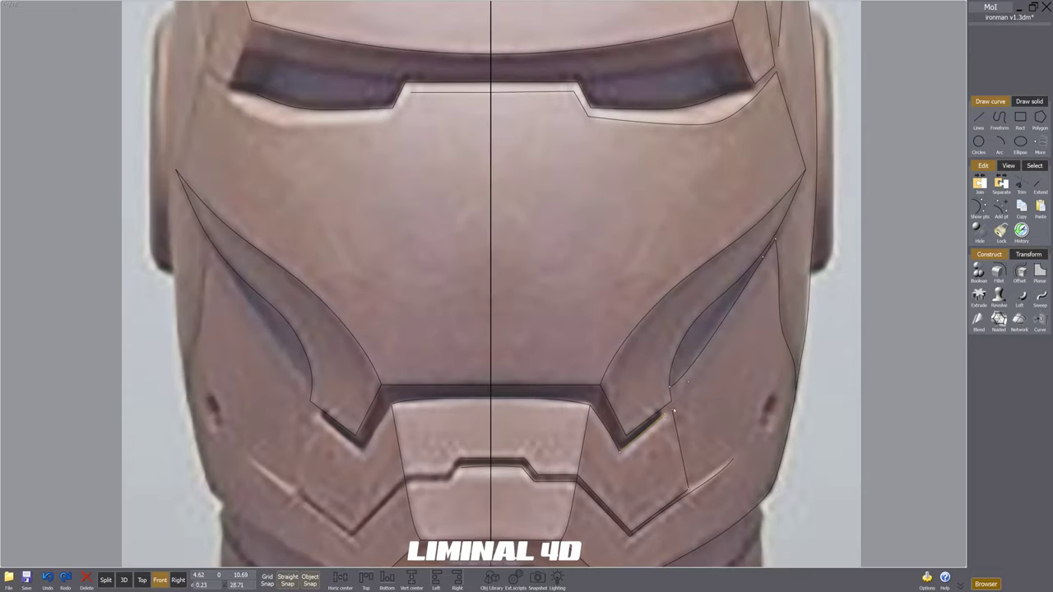
scroll(678, 407, down, 3)
click(734, 278)
middle_drag(734, 278, 724, 309)
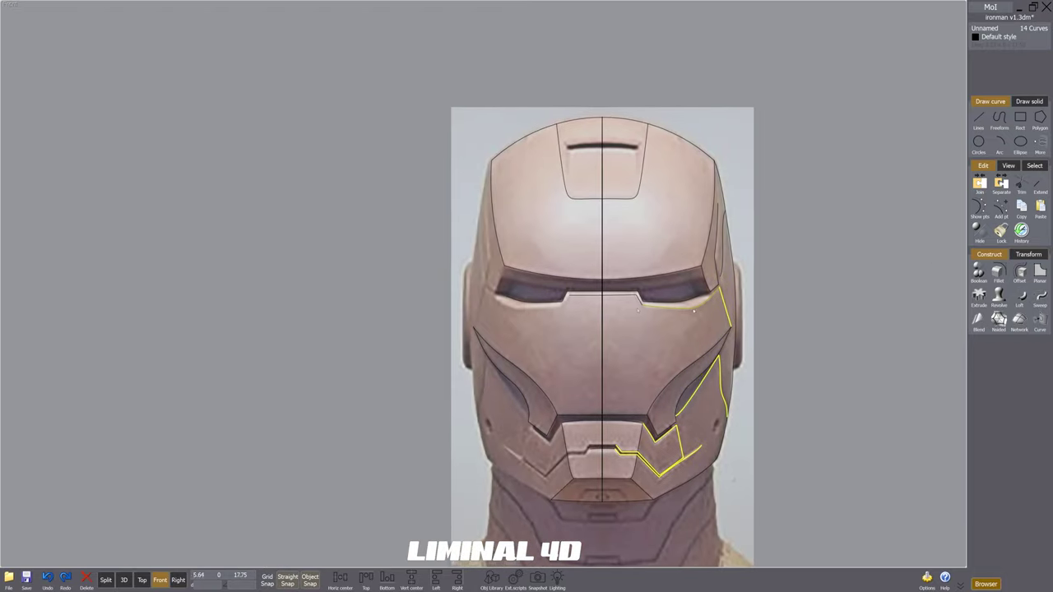
click(717, 247)
click(725, 235)
middle_drag(724, 263, 707, 205)
scroll(674, 428, down, 2)
key(m)
key(Escape)
Step: Examine the mirrored eye slot's lower edge and the face plate edge around it, and show the selected curve's control points
scroll(580, 269, up, 4)
click(594, 273)
scroll(598, 282, up, 2)
click(580, 282)
scroll(569, 267, up, 4)
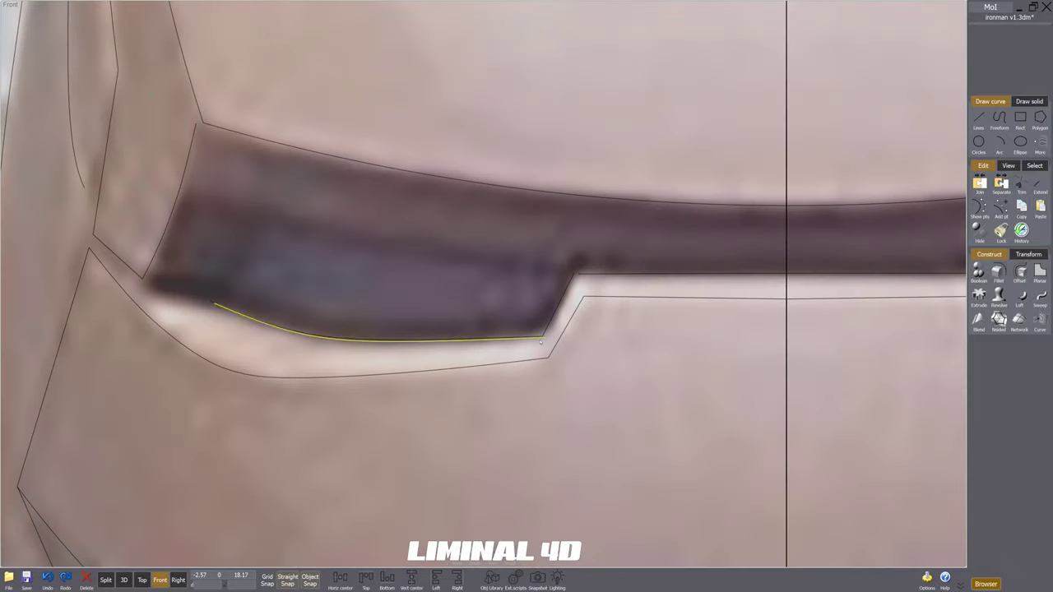
scroll(587, 287, down, 4)
middle_drag(587, 287, 563, 320)
click(578, 316)
click(979, 209)
Step: Inspect the dome outline's control points and the mirrored side outline for how they meet at the dome's corners
scroll(621, 403, down, 3)
scroll(611, 381, down, 4)
scroll(606, 464, up, 5)
click(606, 448)
scroll(606, 452, down, 4)
scroll(577, 267, up, 4)
scroll(575, 283, down, 4)
scroll(628, 222, up, 8)
click(627, 223)
scroll(627, 222, down, 2)
click(620, 142)
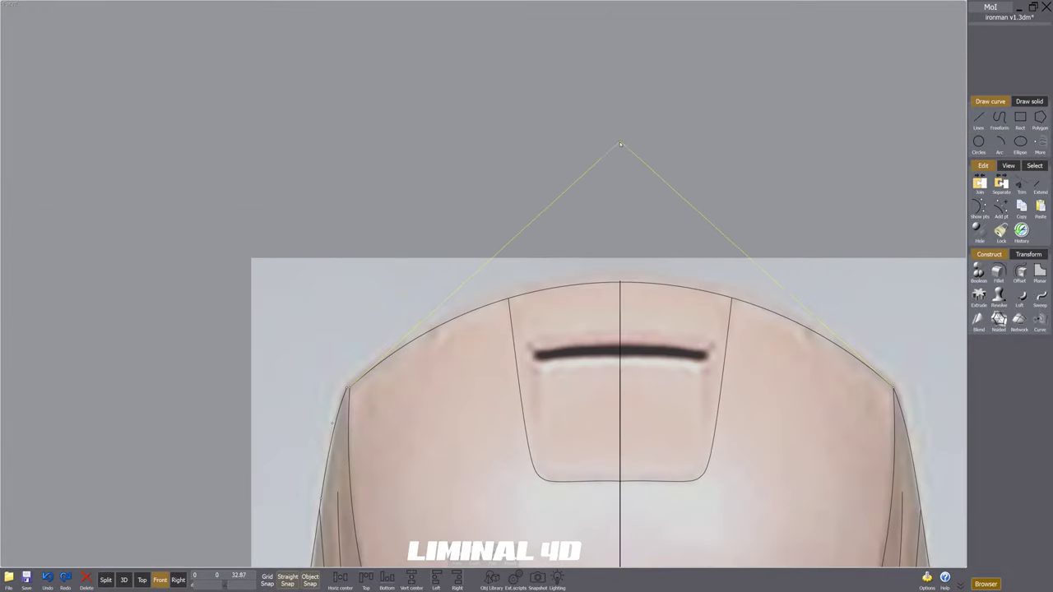
click(575, 285)
click(639, 190)
scroll(639, 190, down, 6)
scroll(611, 374, up, 3)
middle_drag(611, 374, 618, 454)
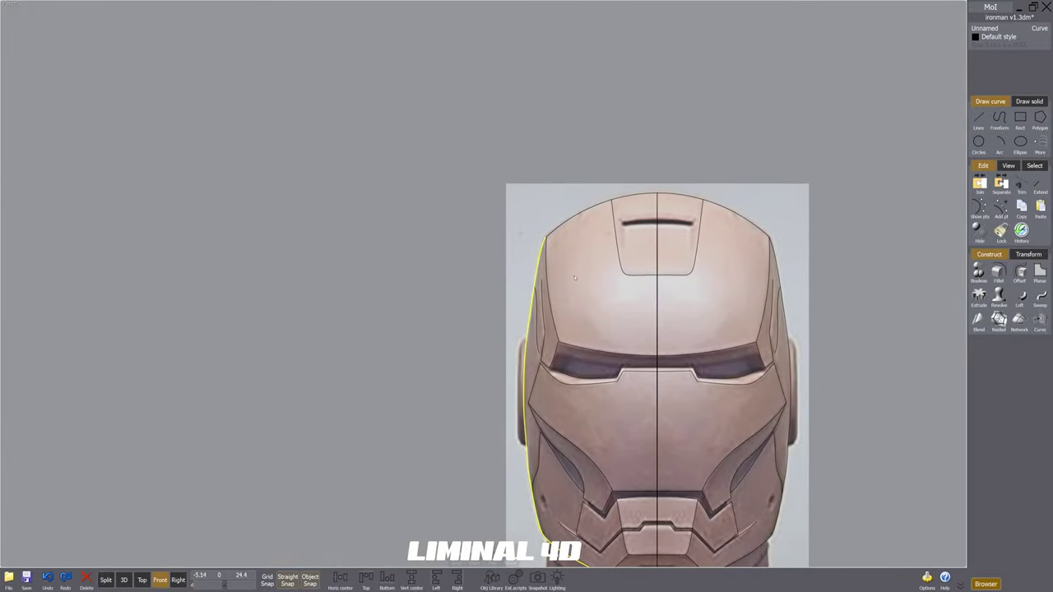
Step: Mirror the dome outline across the vertical centre line and select the mirrored copy
scroll(768, 237, up, 4)
click(670, 172)
key(m)
click(550, 150)
click(548, 101)
middle_drag(376, 430, 457, 420)
click(448, 434)
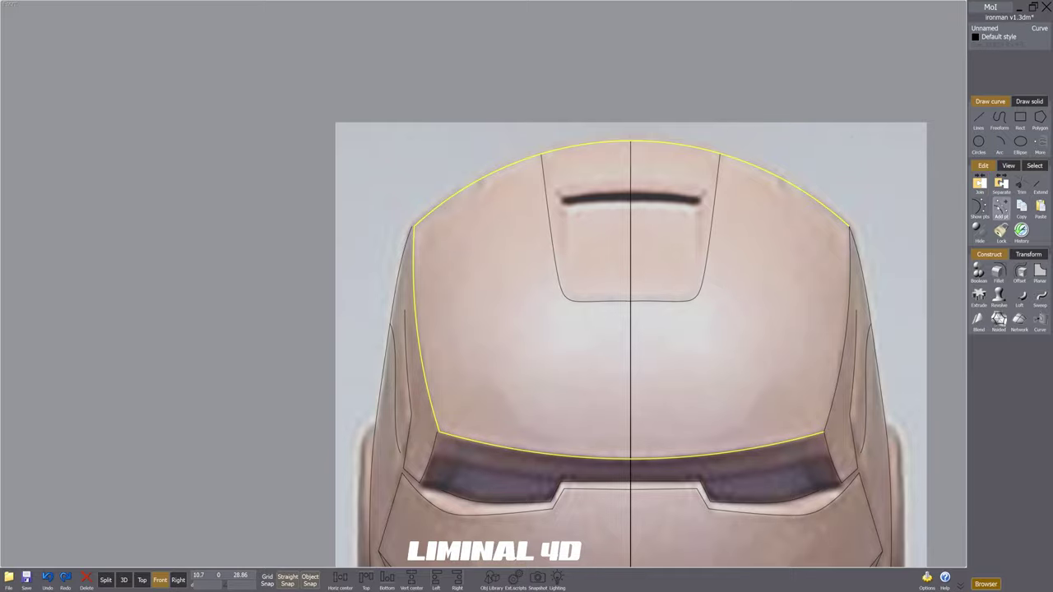
Step: Mirror the forehead panel's one-sided curve across the centre line using axis points at the crown
scroll(419, 227, up, 3)
scroll(505, 135, down, 4)
scroll(630, 128, up, 4)
middle_drag(631, 129, 666, 348)
scroll(579, 359, down, 3)
click(718, 386)
key(m)
click(635, 322)
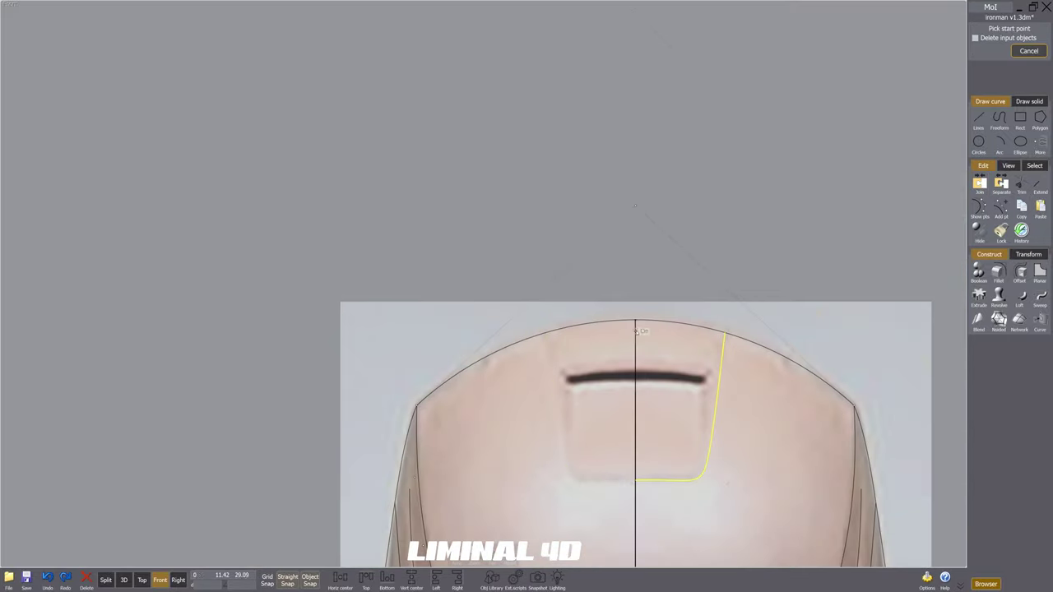
click(633, 287)
Step: Show the control points of a one-sided face curve and nudge one point slightly toward the centre line
scroll(642, 325, up, 4)
scroll(675, 395, down, 5)
middle_drag(676, 411, 668, 99)
click(457, 328)
scroll(458, 328, up, 3)
key(p)
middle_drag(474, 305, 483, 516)
drag(467, 183, 475, 183)
Step: Mirror the selected one-sided face curve across the vertical centre line in the front view
scroll(474, 271, down, 6)
click(480, 272)
key(m)
click(557, 304)
click(556, 255)
scroll(631, 194, up, 10)
scroll(575, 152, down, 10)
middle_drag(594, 369, 571, 433)
Step: Set the transparency of the clay reference images to 80% and return to the front view
click(124, 579)
click(1008, 165)
click(1010, 183)
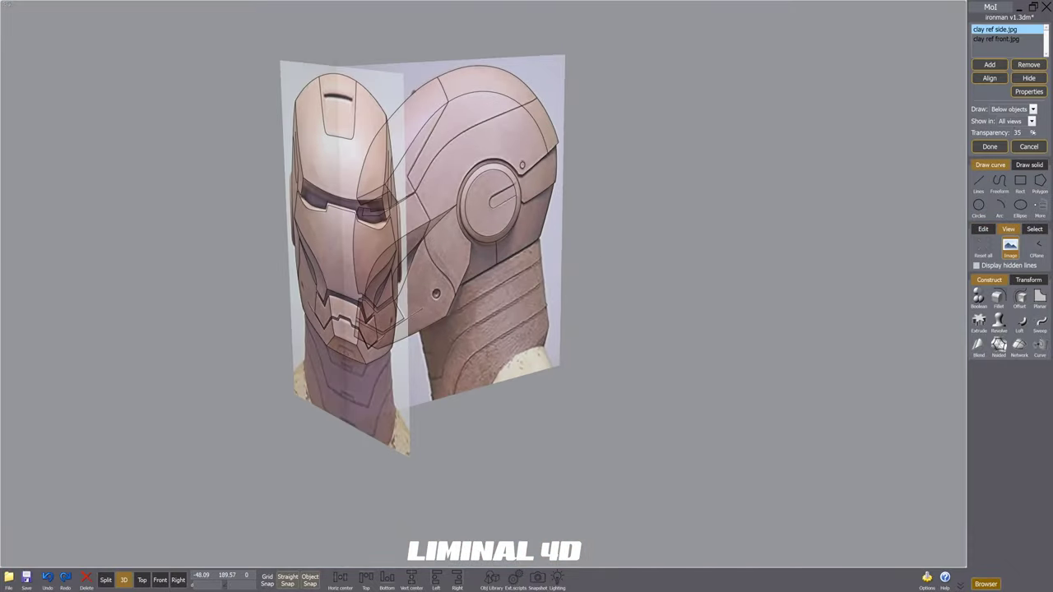
right_drag(493, 329, 551, 329)
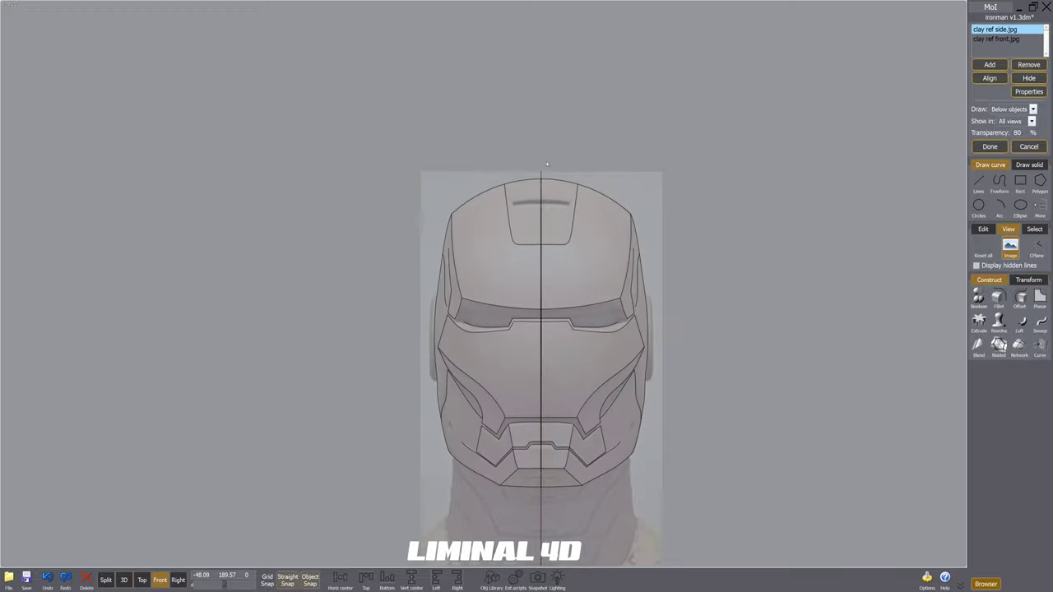
scroll(546, 167, up, 1)
right_click(546, 168)
Step: Add a point at the crown of the dome outline, close to the vertical centre line
click(533, 212)
middle_drag(533, 221, 540, 318)
scroll(539, 318, down, 3)
click(982, 165)
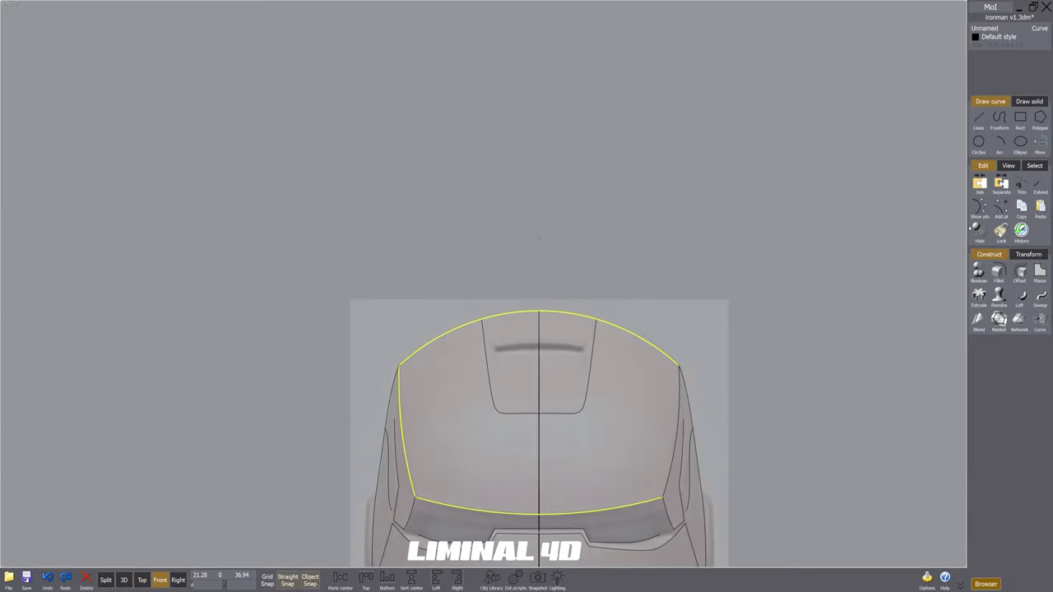
click(1001, 207)
scroll(539, 311, up, 12)
click(552, 303)
Step: Move the dome outline's crown control point up by about 0.05
scroll(551, 304, down, 8)
scroll(549, 266, up, 4)
drag(557, 233, 557, 227)
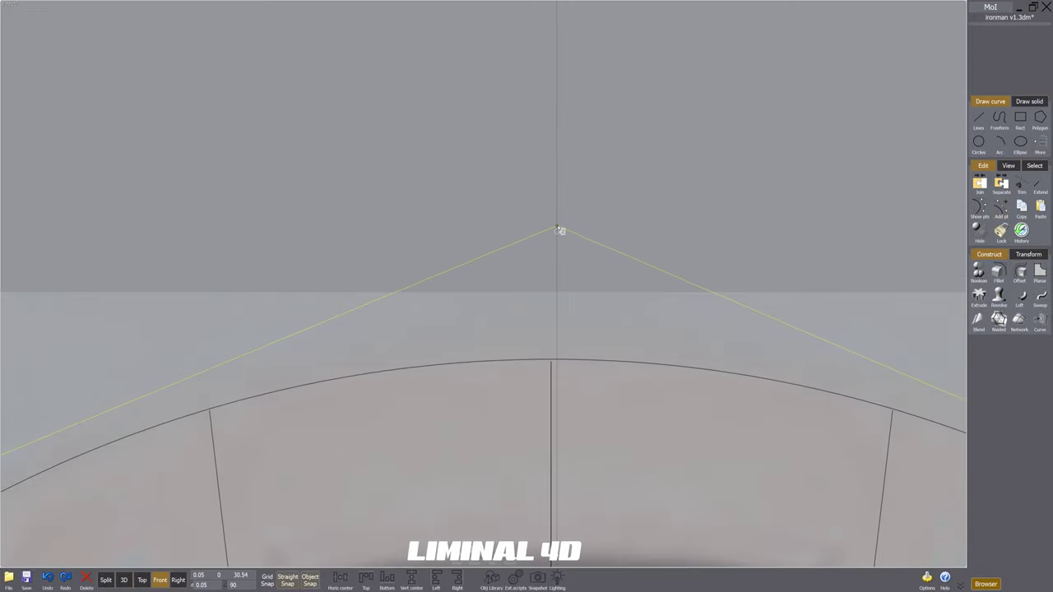
scroll(558, 228, up, 4)
scroll(558, 229, down, 4)
scroll(543, 395, up, 5)
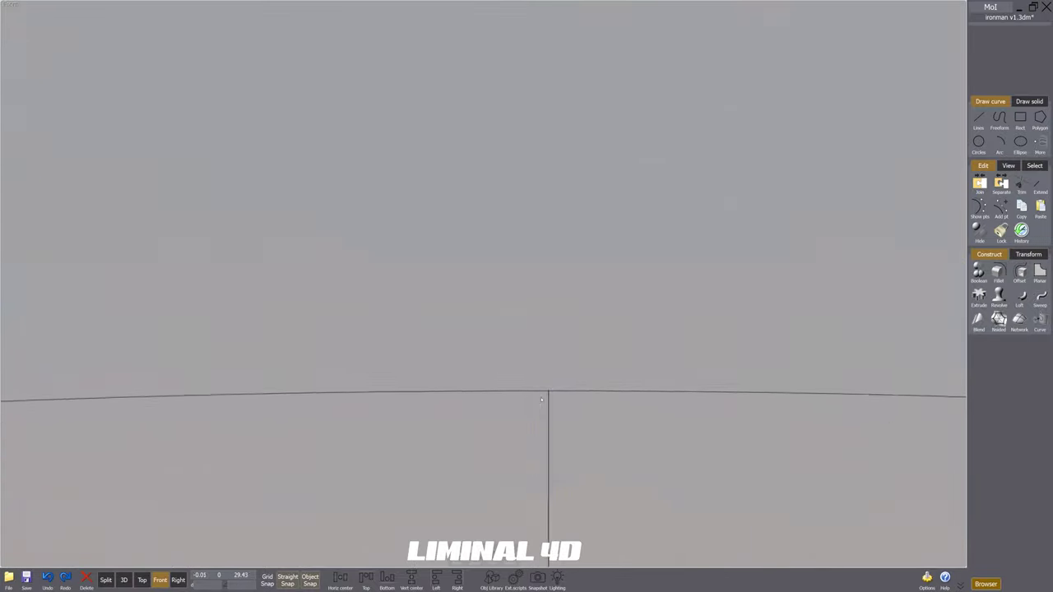
Step: Draw a vertical line along the centre line that extends a little above the dome's crown
scroll(559, 379, up, 4)
click(975, 128)
click(975, 129)
scroll(553, 391, down, 5)
key(Escape)
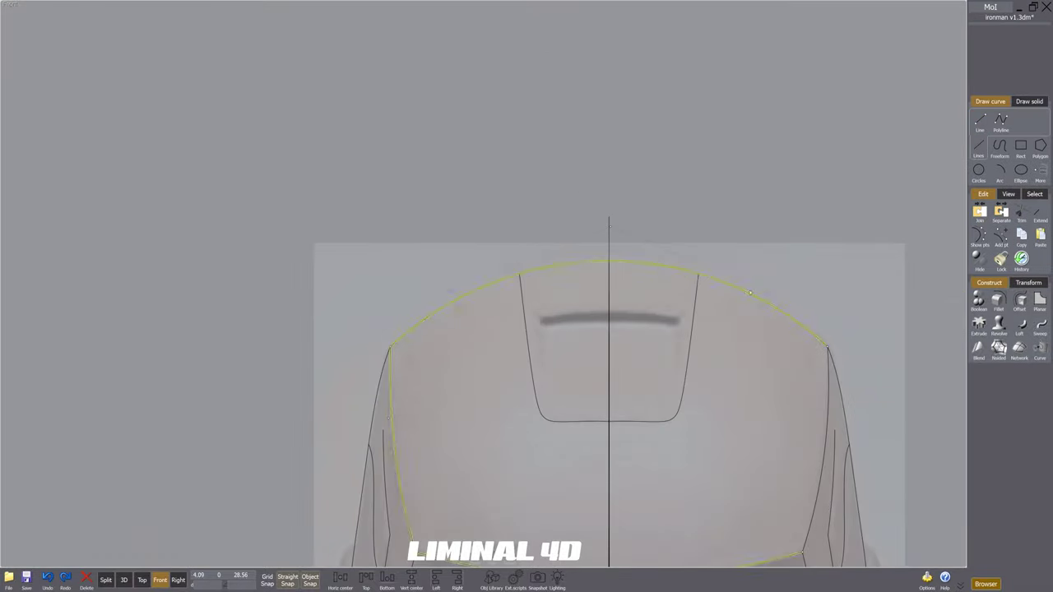
scroll(606, 224, up, 1)
drag(602, 178, 601, 137)
key(Escape)
Step: Draw a short vertical line on the centre line where it meets the dome's crown
scroll(603, 263, up, 10)
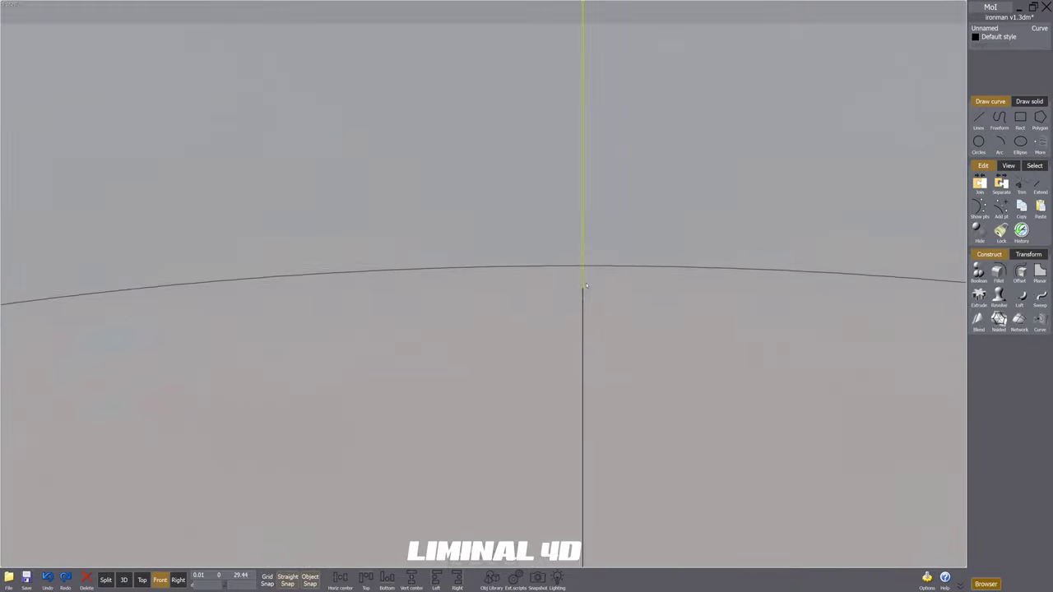
scroll(600, 295, down, 10)
scroll(601, 295, up, 8)
click(979, 121)
click(1001, 121)
click(589, 290)
click(589, 279)
right_click(589, 278)
Step: Select the short vertical line above the dome's crown and remove it
click(589, 289)
scroll(589, 284, down, 10)
scroll(585, 156, up, 10)
click(567, 171)
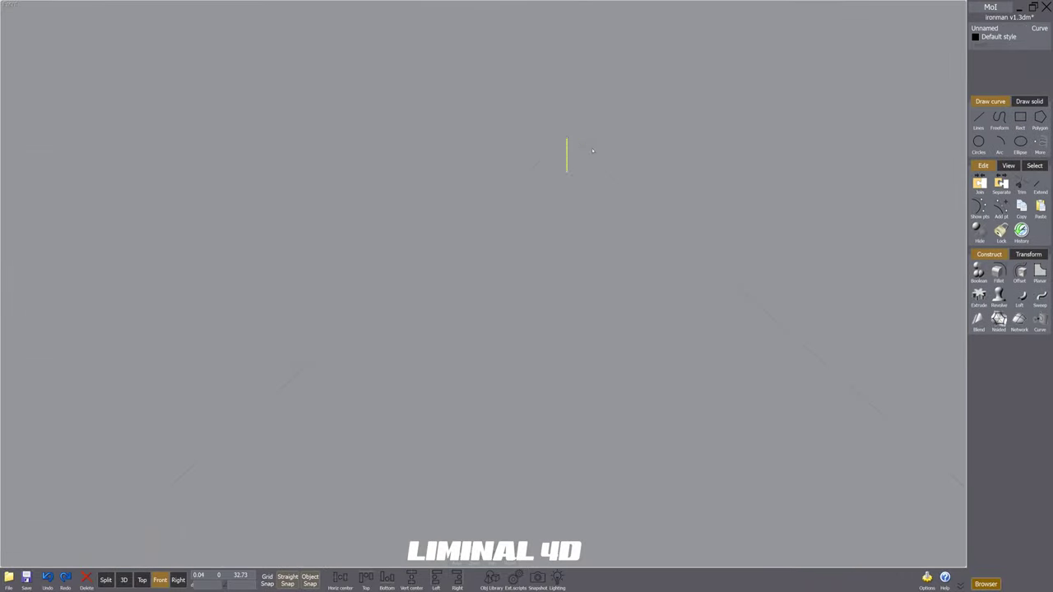
scroll(567, 156, down, 8)
scroll(568, 366, up, 2)
scroll(556, 370, down, 8)
drag(592, 238, 593, 310)
Step: Compare how the centre line meets the dome's crown in the front and side views
scroll(593, 315, up, 4)
scroll(588, 383, up, 10)
scroll(572, 375, down, 2)
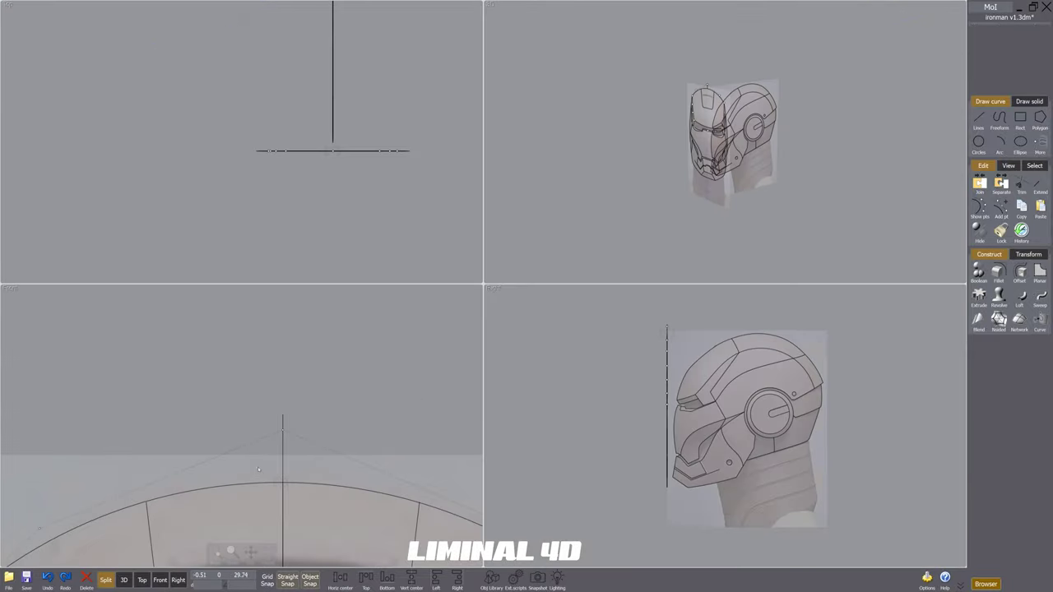
scroll(292, 485, up, 3)
scroll(304, 442, down, 3)
scroll(305, 470, up, 10)
scroll(684, 349, up, 4)
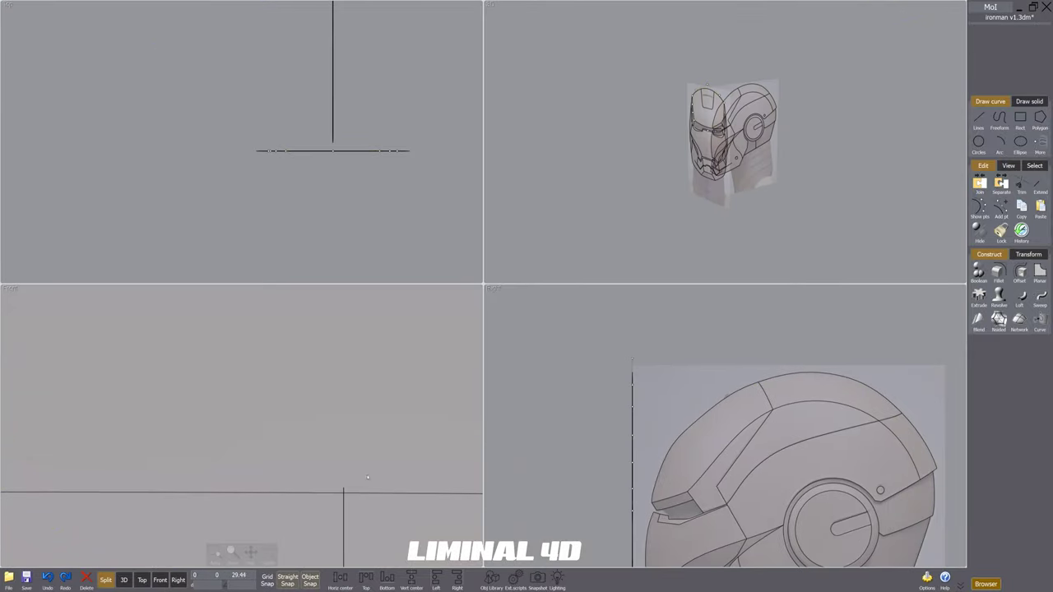
Step: Draw a horizontal reference line in the side view from the helmet's crown forward past the front view curves
click(809, 372)
click(977, 120)
click(1000, 123)
click(809, 372)
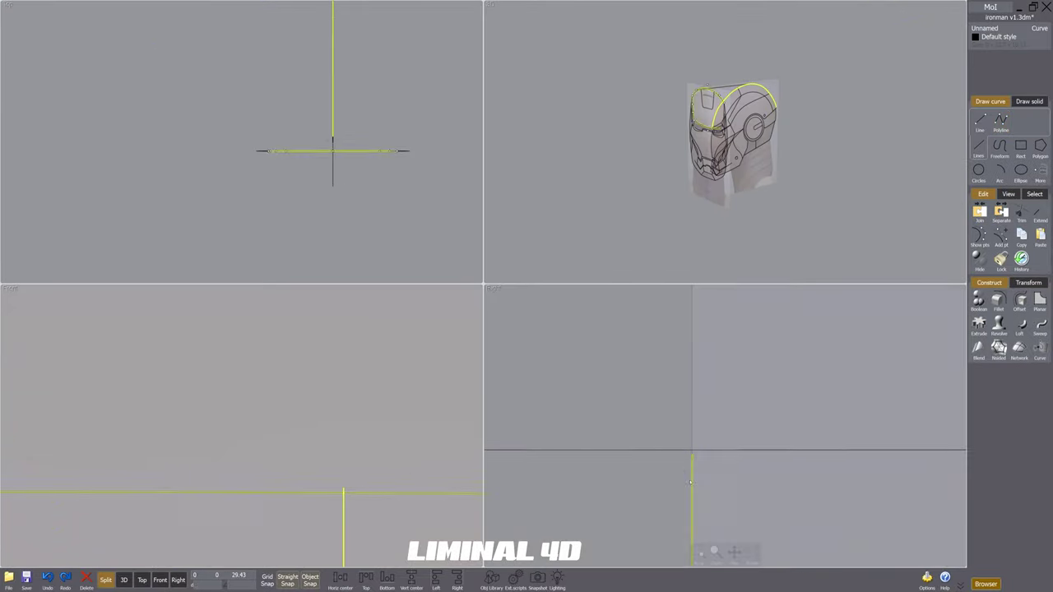
scroll(247, 411, down, 3)
key(Return)
Step: Move the front view curves slightly so that the dome's crown meets the horizontal reference line
scroll(370, 460, down, 3)
right_drag(669, 423, 614, 472)
right_drag(353, 395, 364, 436)
scroll(390, 481, up, 6)
key(m)
click(336, 457)
click(337, 466)
scroll(345, 481, up, 4)
drag(301, 424, 301, 401)
drag(308, 394, 305, 314)
click(303, 364)
Step: Check the alignment of the front and side curves in the front, side and 3D views
scroll(316, 396, down, 10)
right_drag(321, 444, 308, 370)
scroll(620, 415, down, 10)
key(Escape)
click(604, 418)
right_drag(534, 443, 454, 356)
click(454, 355)
middle_drag(744, 158, 731, 205)
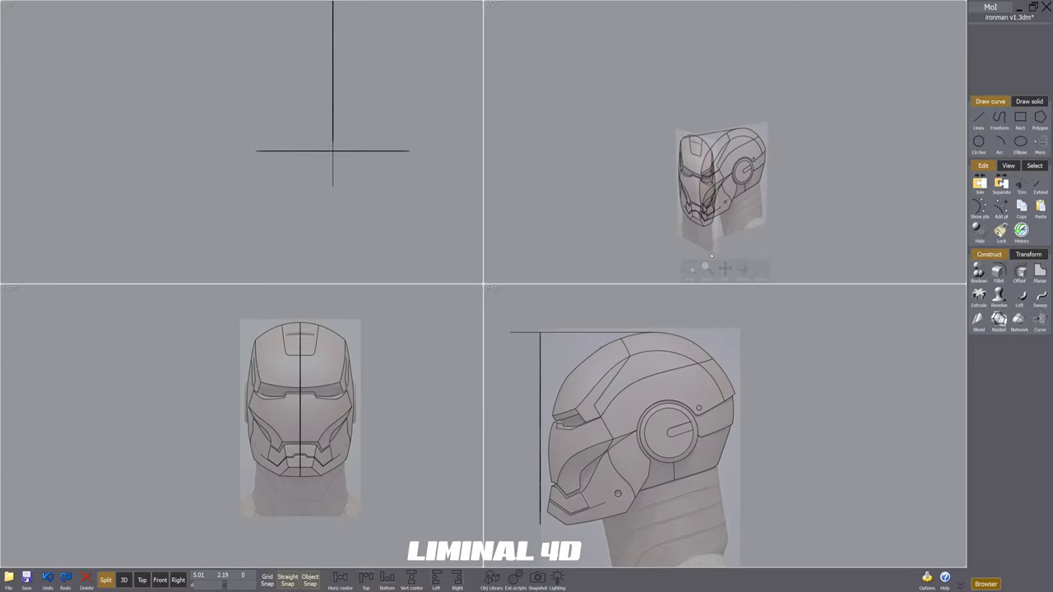
scroll(731, 205, up, 5)
middle_drag(618, 244, 619, 207)
Step: Select all the front view curves and show the scene browser with its Types and Styles lists expanded
drag(527, 308, 571, 516)
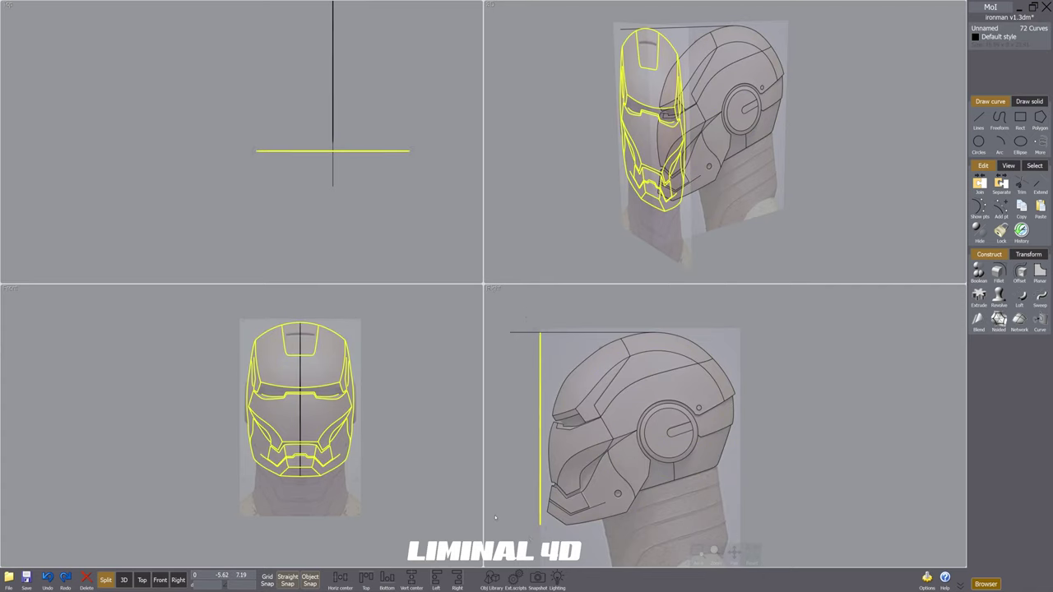
click(998, 37)
click(981, 114)
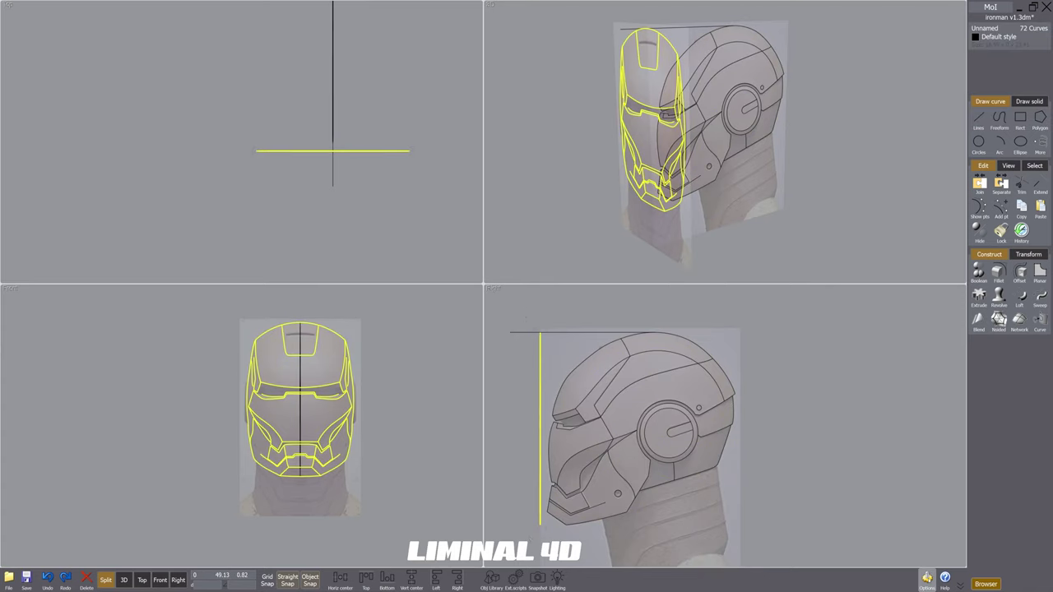
click(674, 453)
click(985, 584)
click(883, 14)
click(883, 39)
click(883, 126)
Step: Add a style named GUIDES - FRONT for the selected front view curves
click(949, 127)
click(919, 118)
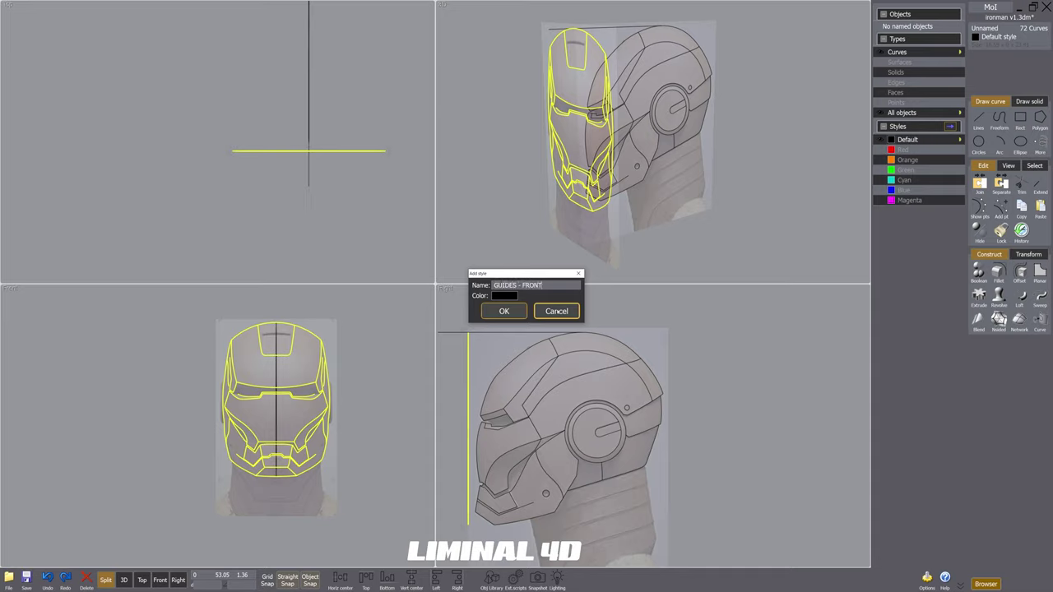
key(Return)
Step: Select all the side view helmet curves and assign them to a new style named GUIDES - SIDE
click(480, 303)
drag(476, 299, 736, 527)
drag(736, 527, 475, 290)
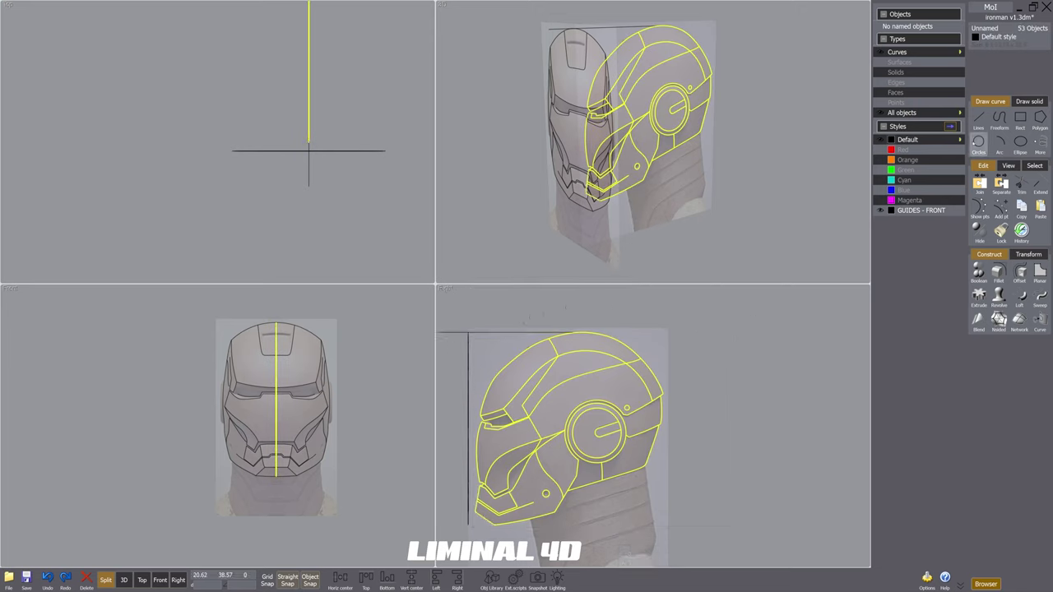
click(950, 126)
click(921, 124)
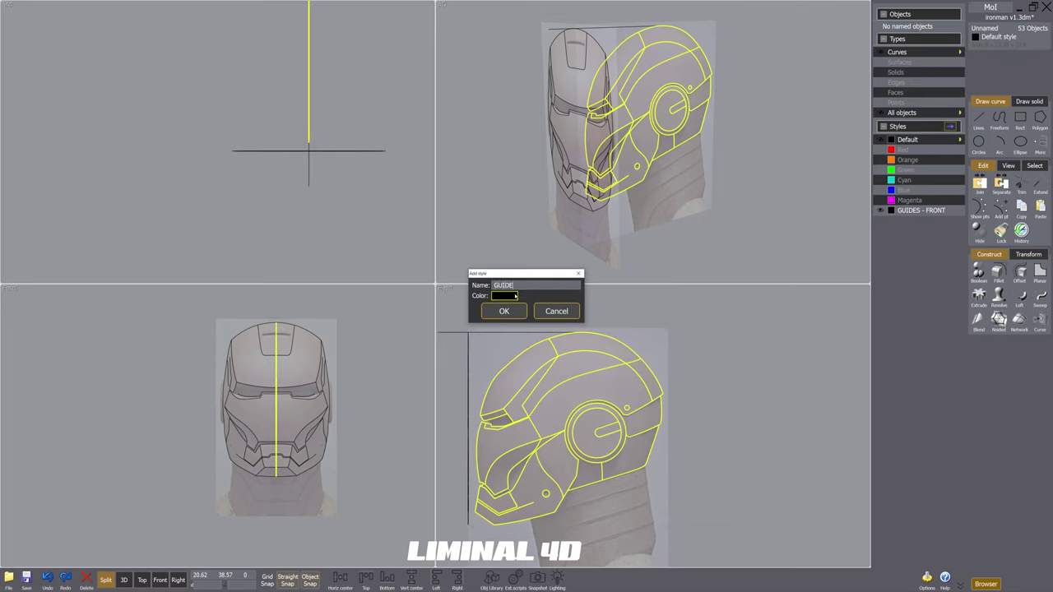
key(Return)
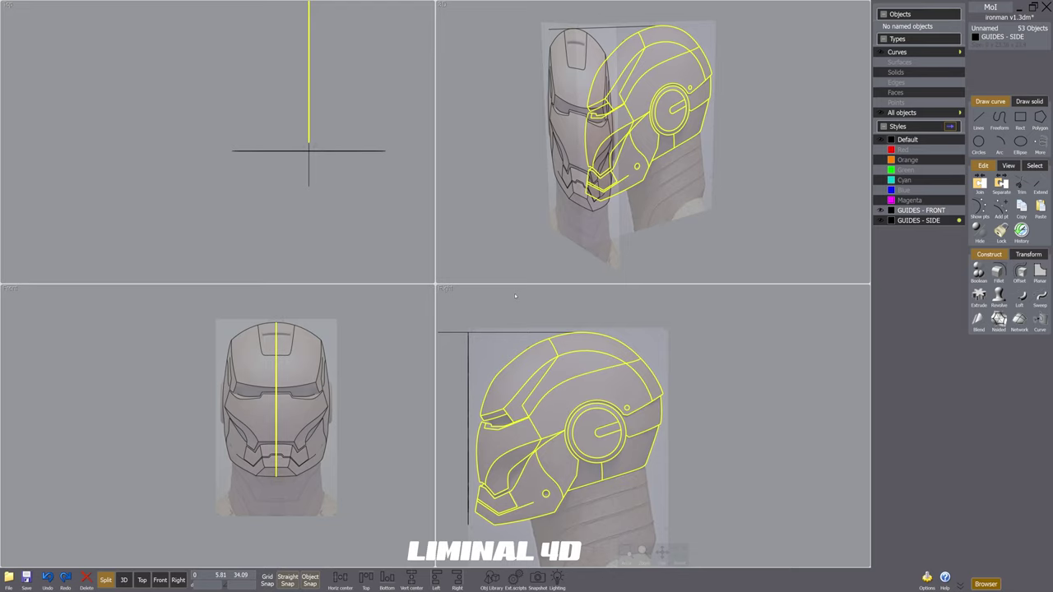
Step: Select the four side view curves that outline the forehead and crown strip, and clear the selection
click(518, 301)
click(562, 334)
scroll(561, 343, up, 3)
middle_drag(561, 343, 671, 369)
click(647, 404)
click(575, 472)
scroll(573, 454, up, 2)
scroll(569, 424, down, 2)
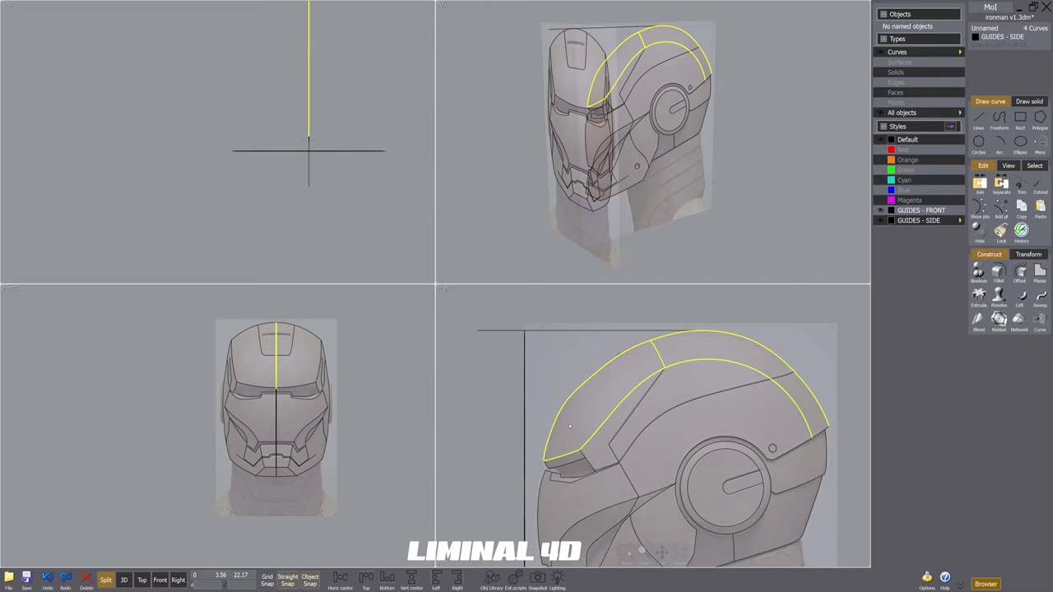
right_drag(568, 426, 533, 378)
key(Escape)
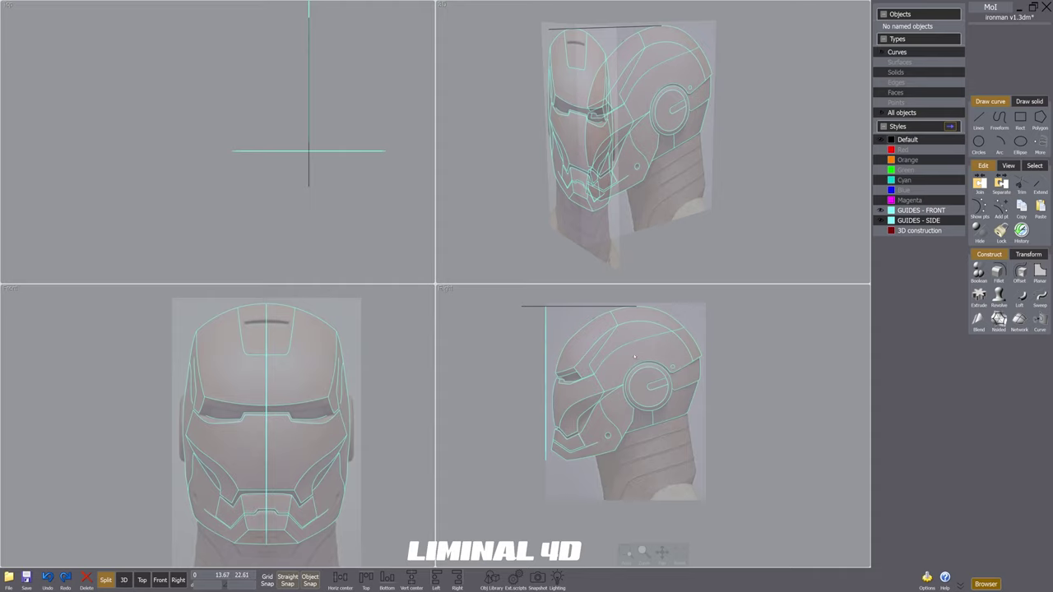
Step: Assign the horizontal crown line to a new style named ref lines
scroll(634, 356, up, 4)
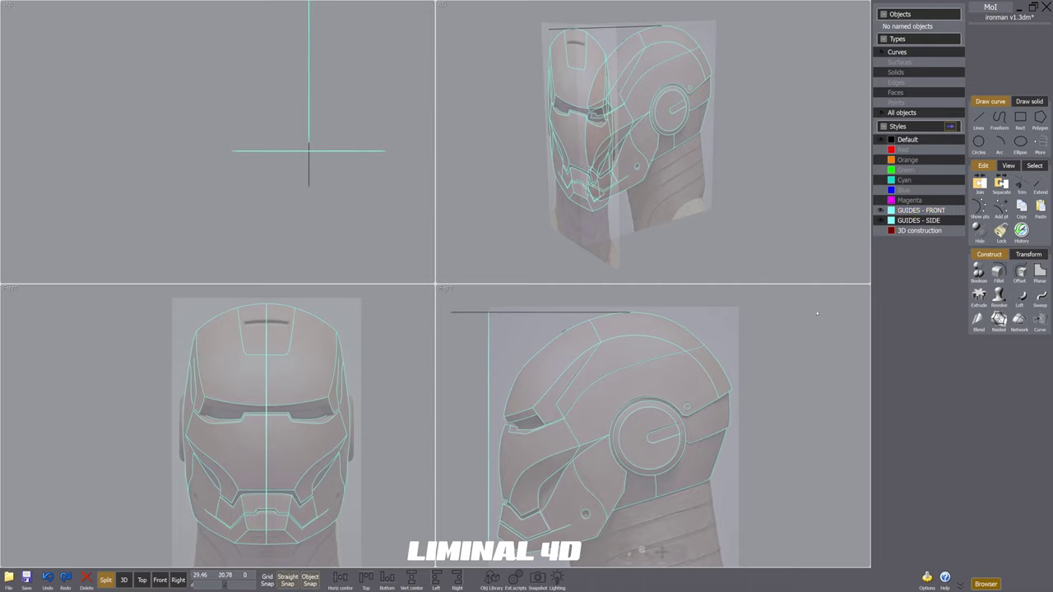
click(553, 343)
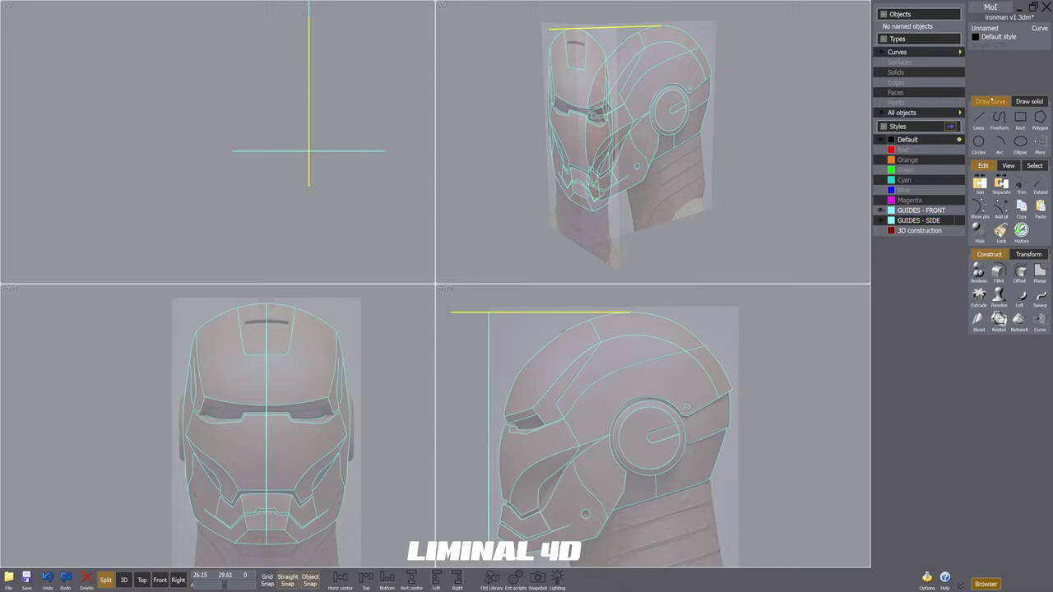
click(999, 38)
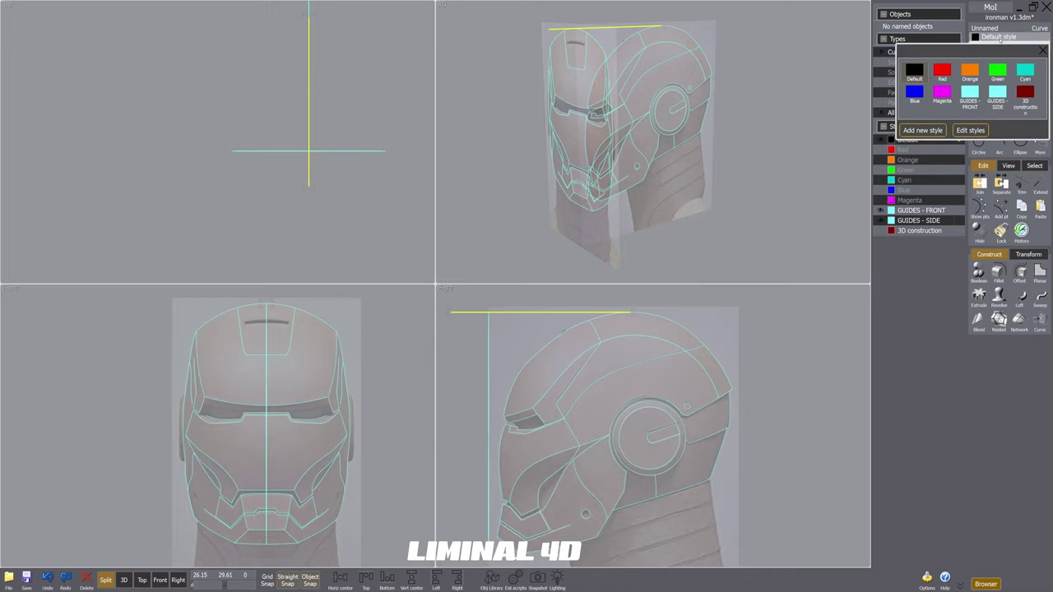
click(922, 130)
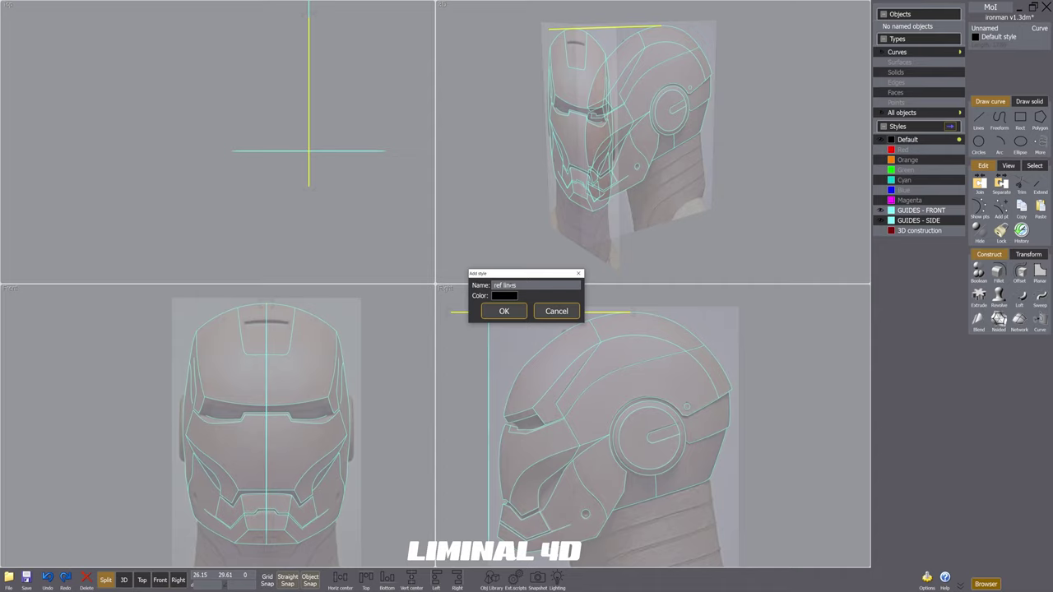
key(Return)
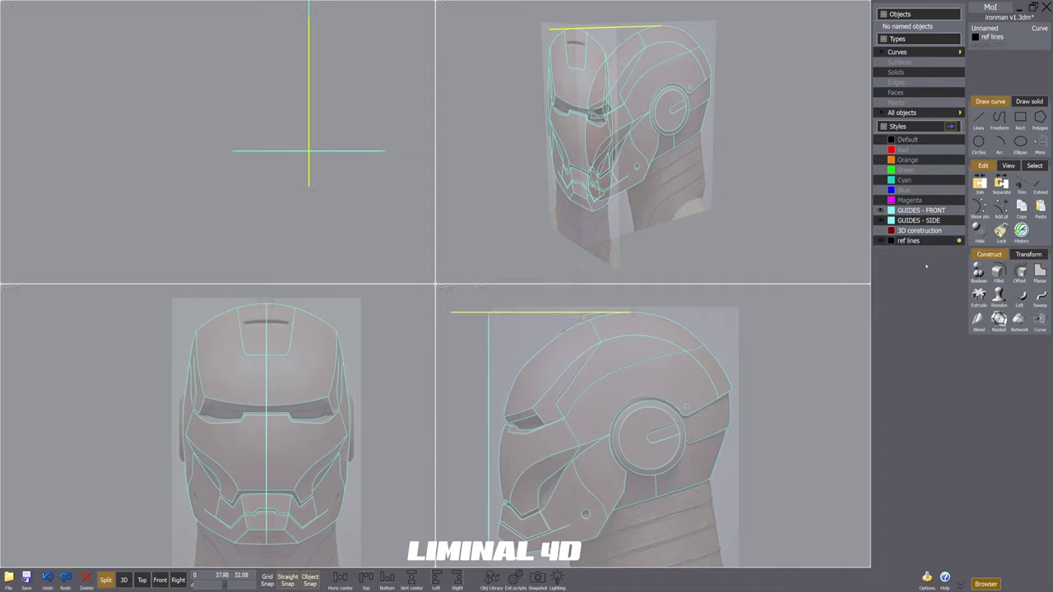
click(782, 402)
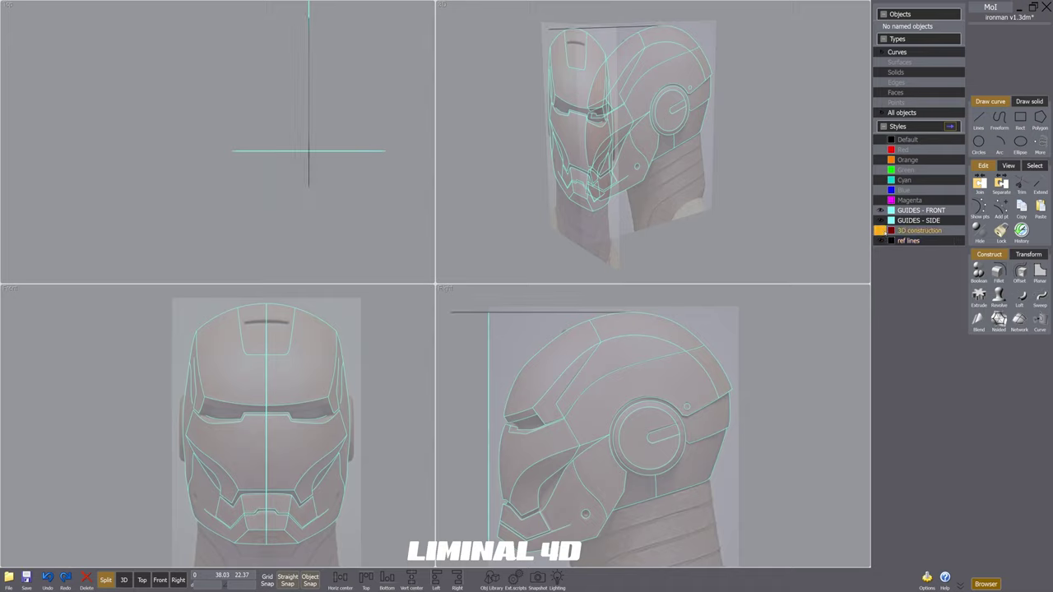
Step: Toggle the visibility of the GUIDES - SIDE and GUIDES - FRONT styles off and on
click(880, 221)
click(880, 211)
click(880, 211)
click(880, 221)
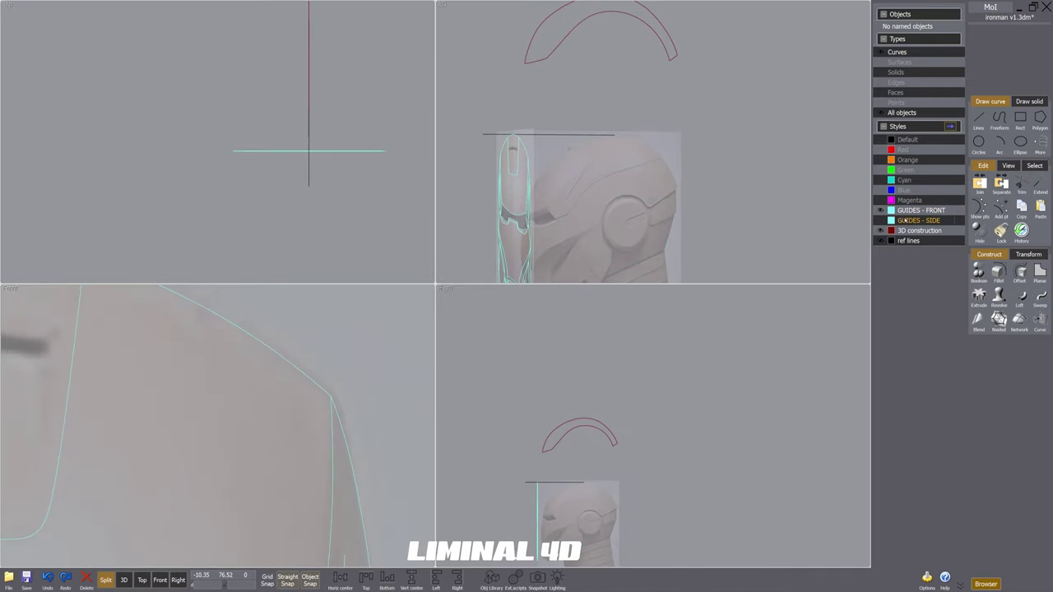
Step: Show the side guides and move the four 3D construction curves straight down 19.05 onto the matching crown strip
click(880, 220)
drag(708, 361, 525, 469)
key(m)
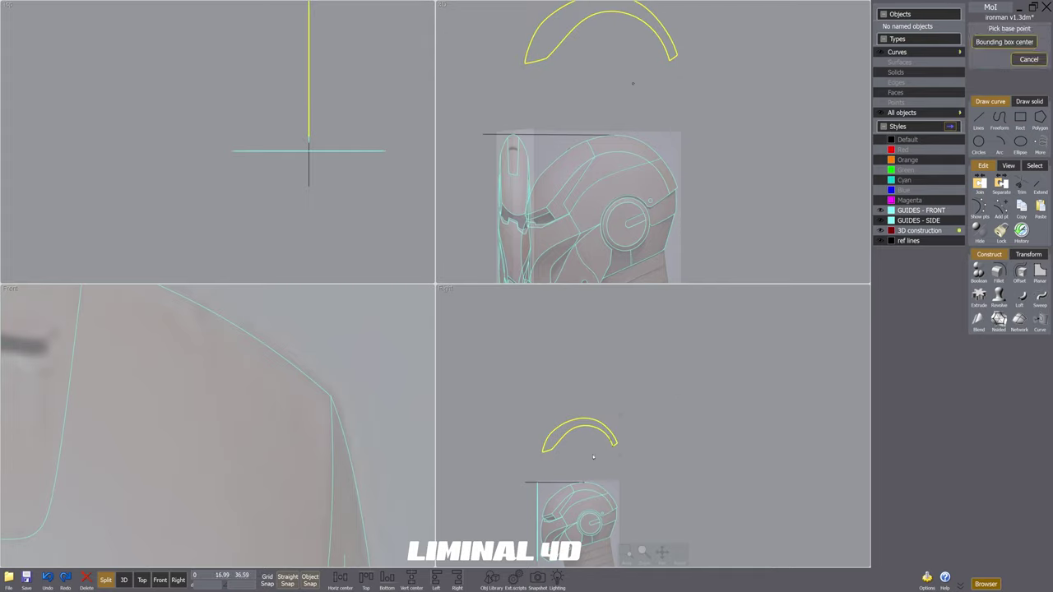
click(613, 446)
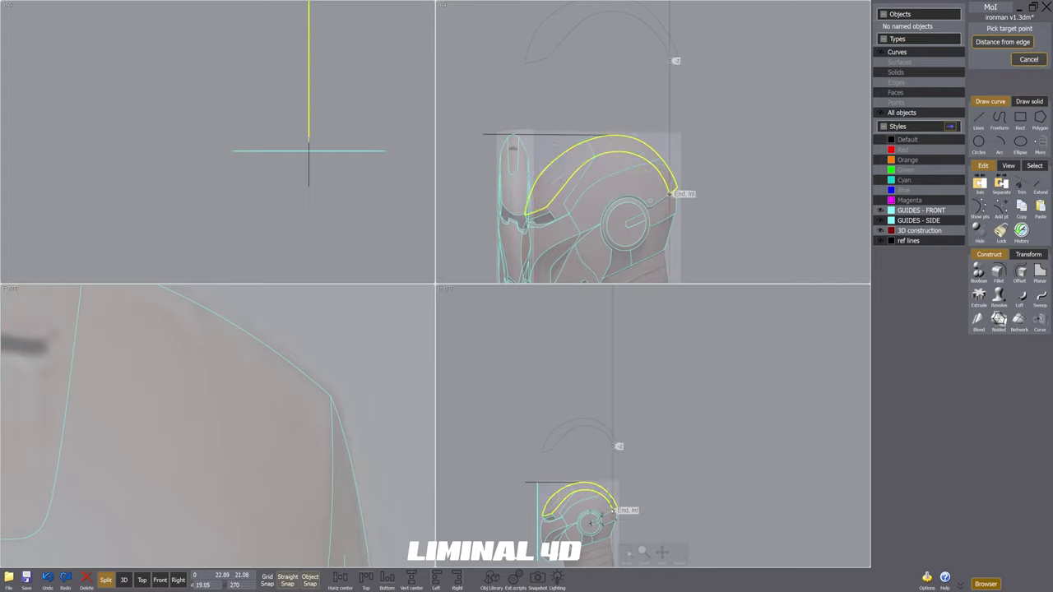
click(612, 510)
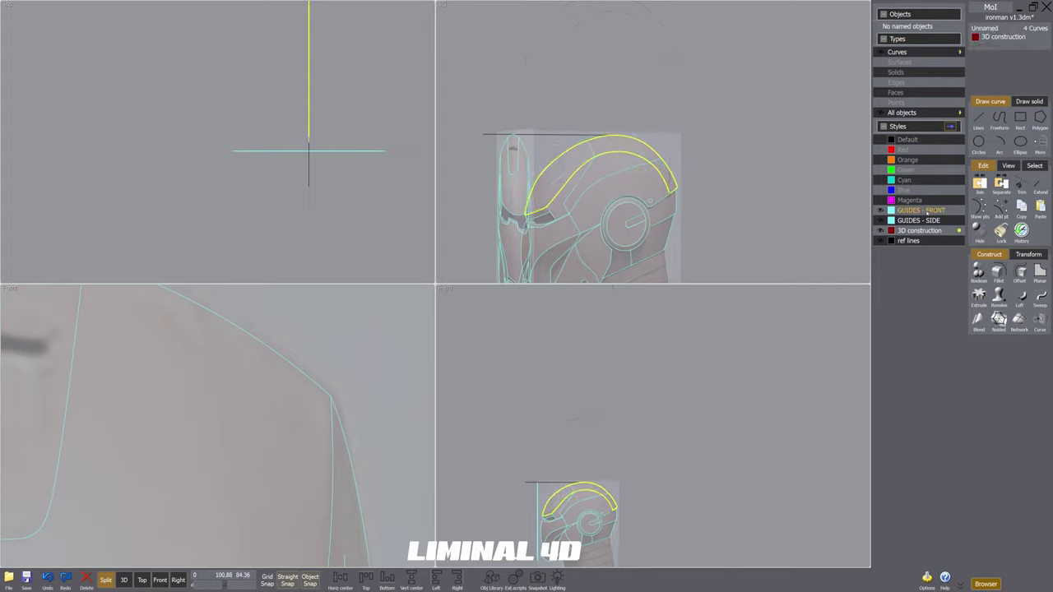
Step: Hide the GUIDES - SIDE style, clear the selection and select only the inner crown construction curve
click(881, 222)
click(675, 439)
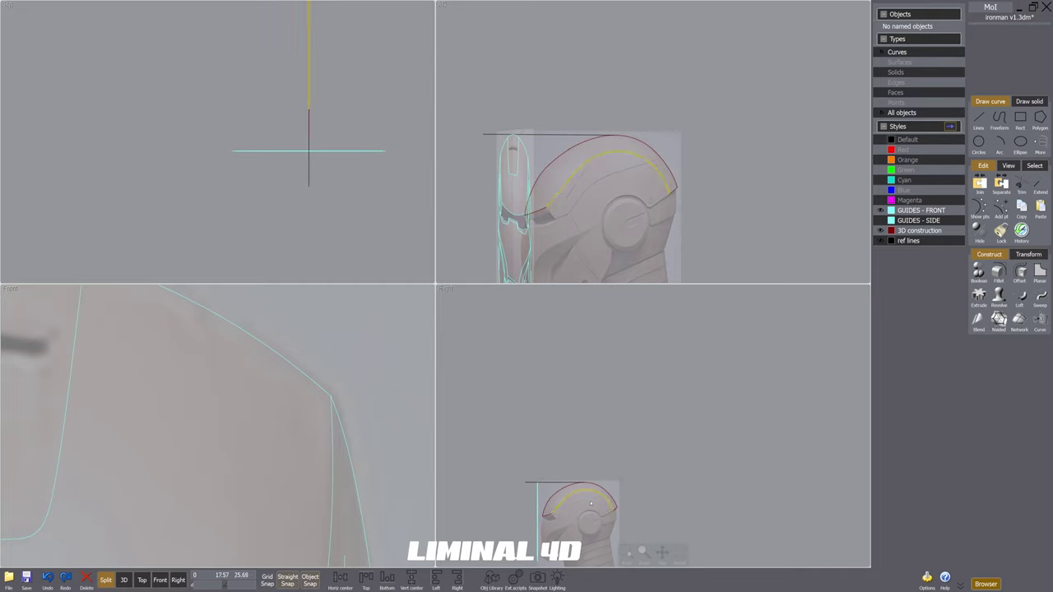
scroll(561, 523, up, 4)
click(562, 483)
Step: Move the inner crown curve sideways in the front view, snapping its front end to the outer corner of the brow line
middle_drag(638, 486, 643, 472)
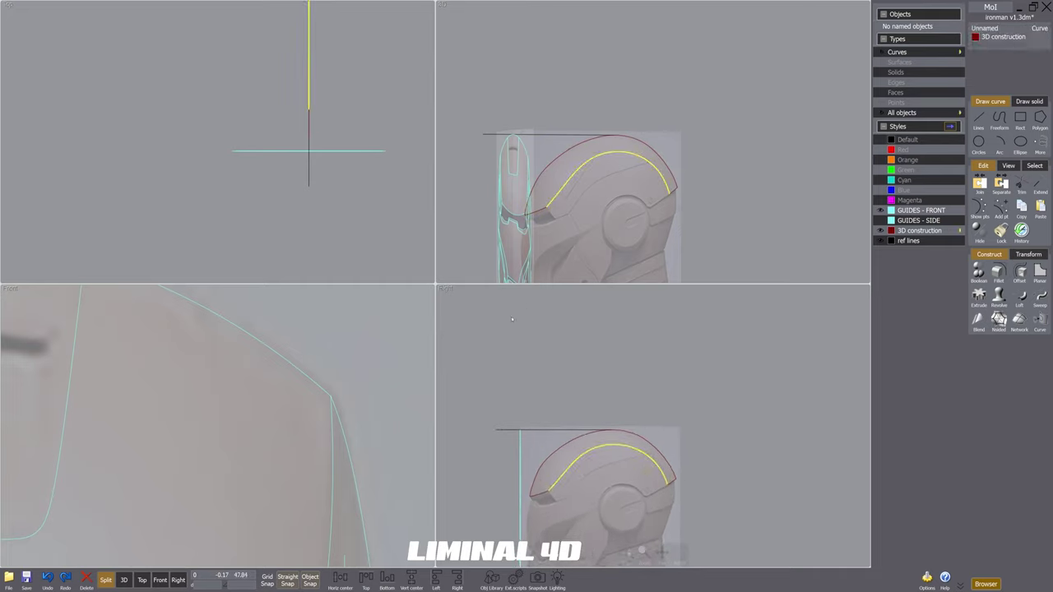
scroll(506, 379, down, 2)
scroll(403, 395, down, 7)
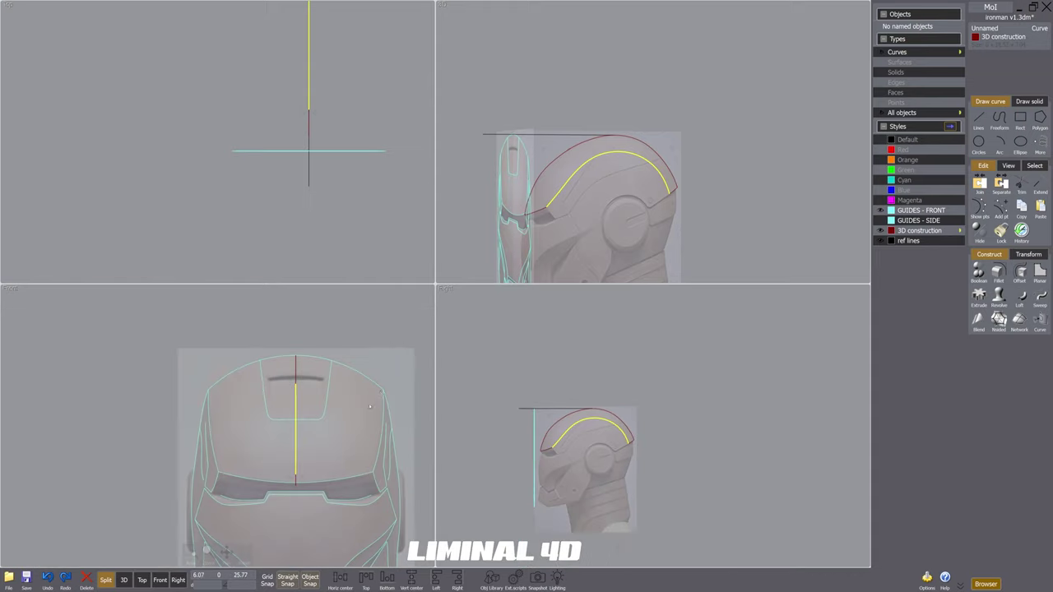
middle_drag(351, 411, 308, 393)
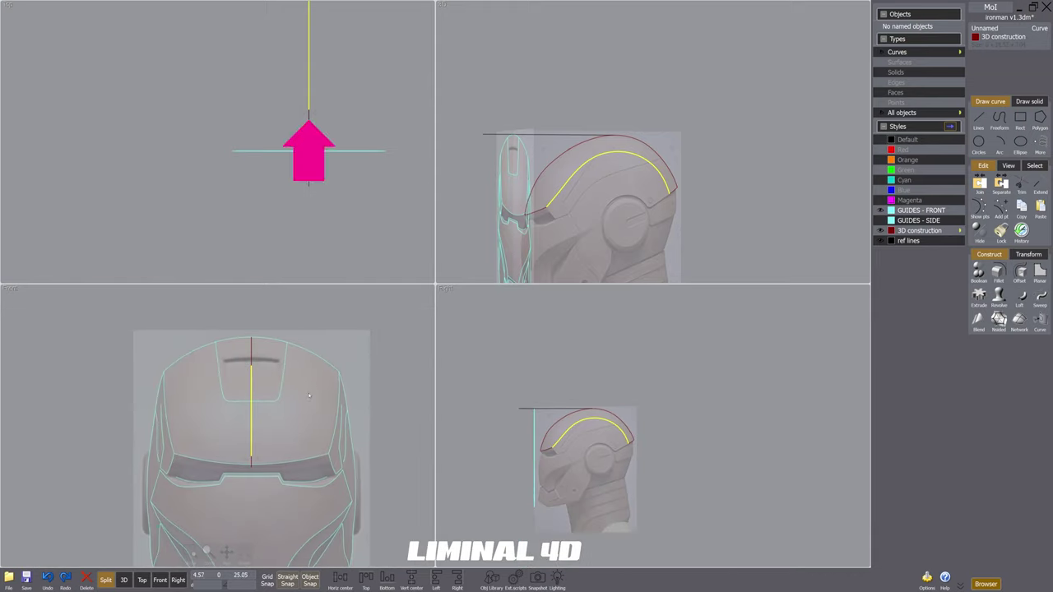
key(m)
click(251, 454)
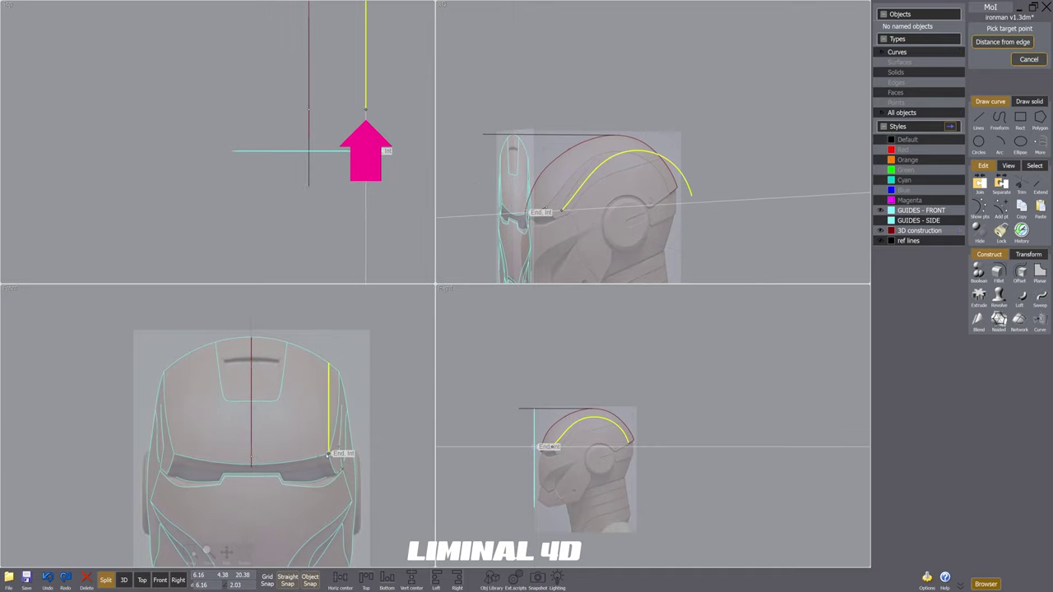
scroll(329, 454, up, 3)
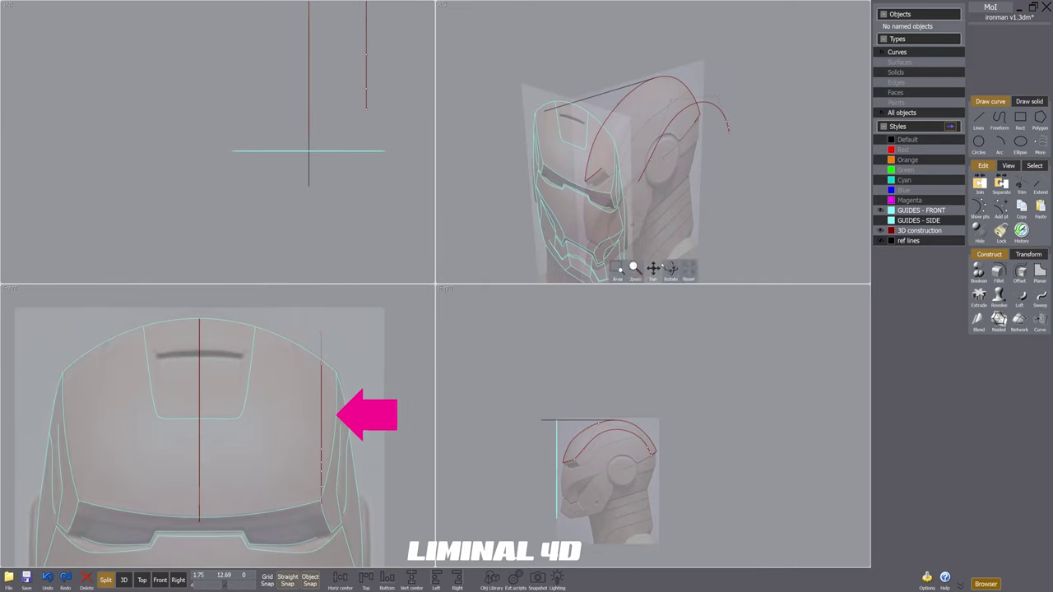
Step: Move the second control point from the curve's front end outward in the front view, first by about 0.5 and again by about 0.26
scroll(670, 220, up, 3)
scroll(612, 129, up, 2)
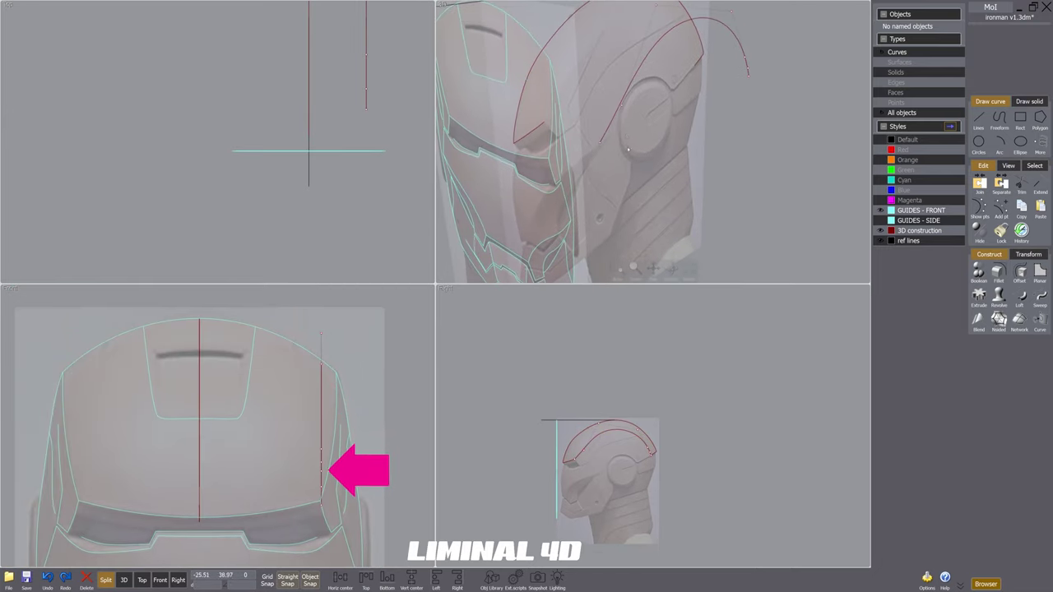
click(600, 142)
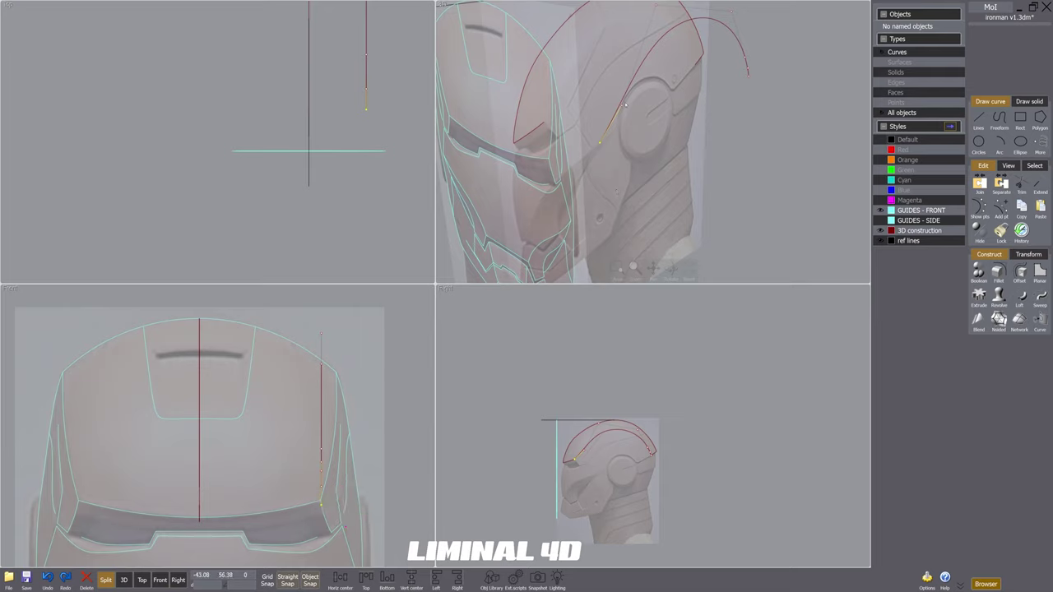
scroll(317, 527, up, 5)
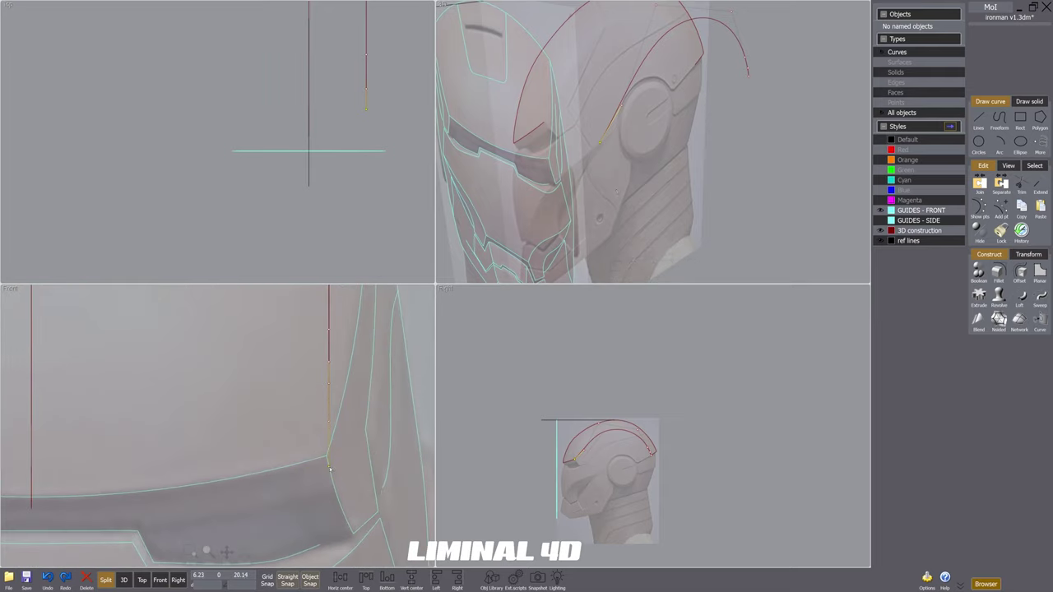
scroll(417, 380, down, 2)
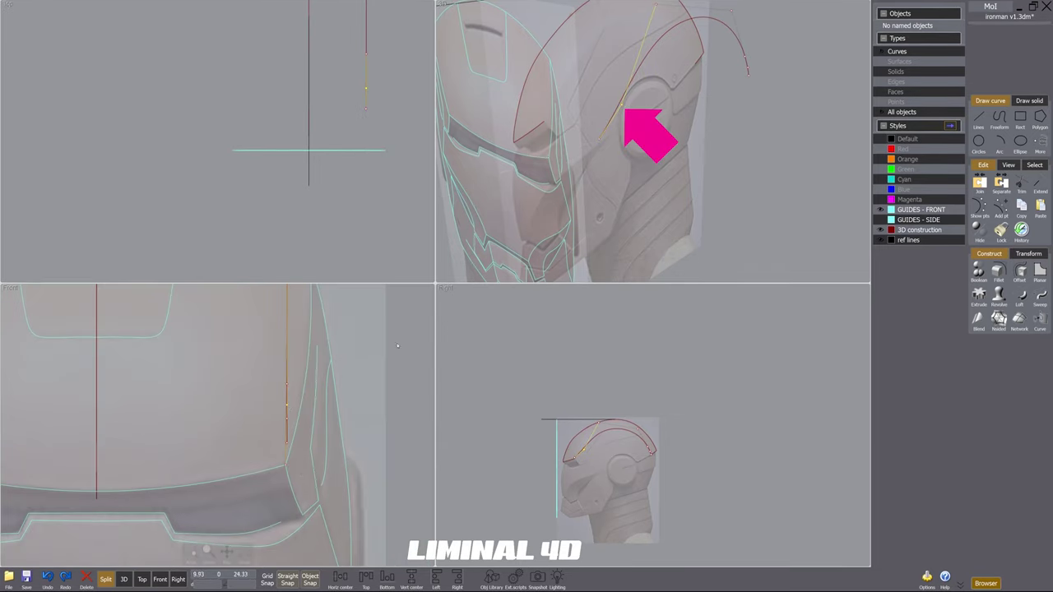
click(286, 404)
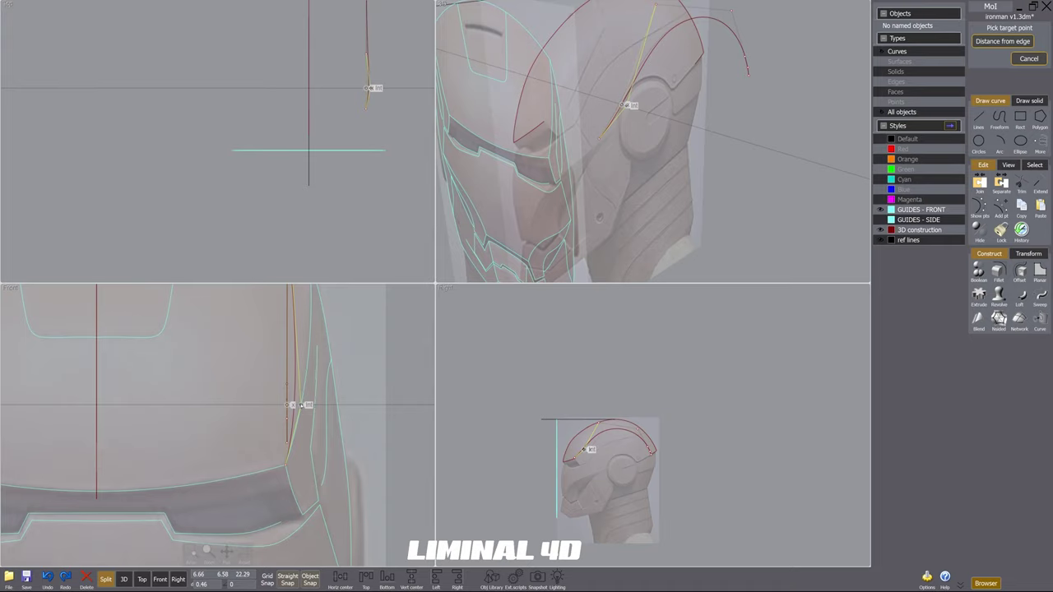
click(304, 409)
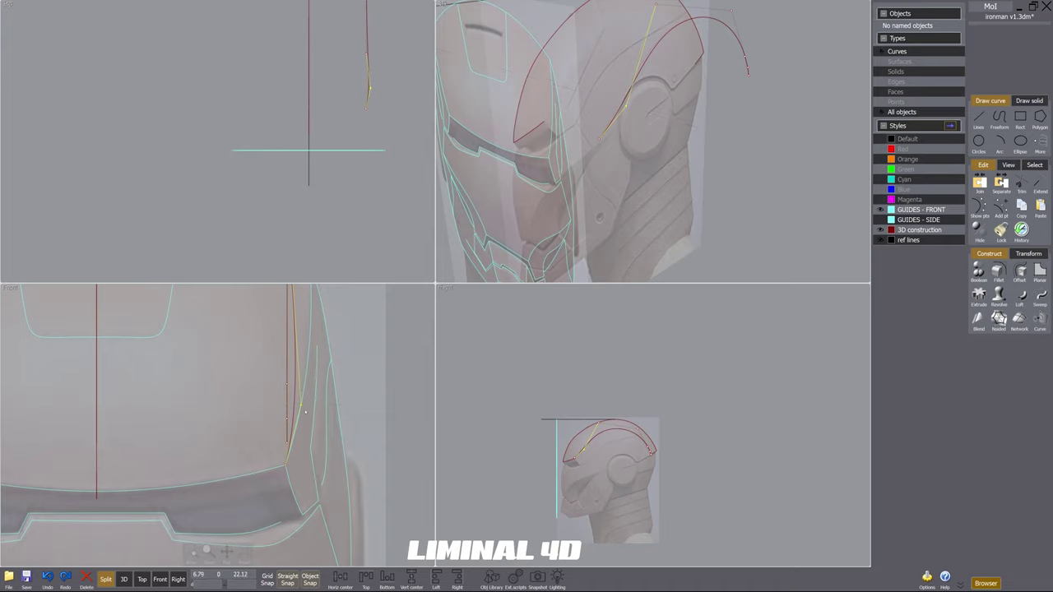
key(m)
click(354, 402)
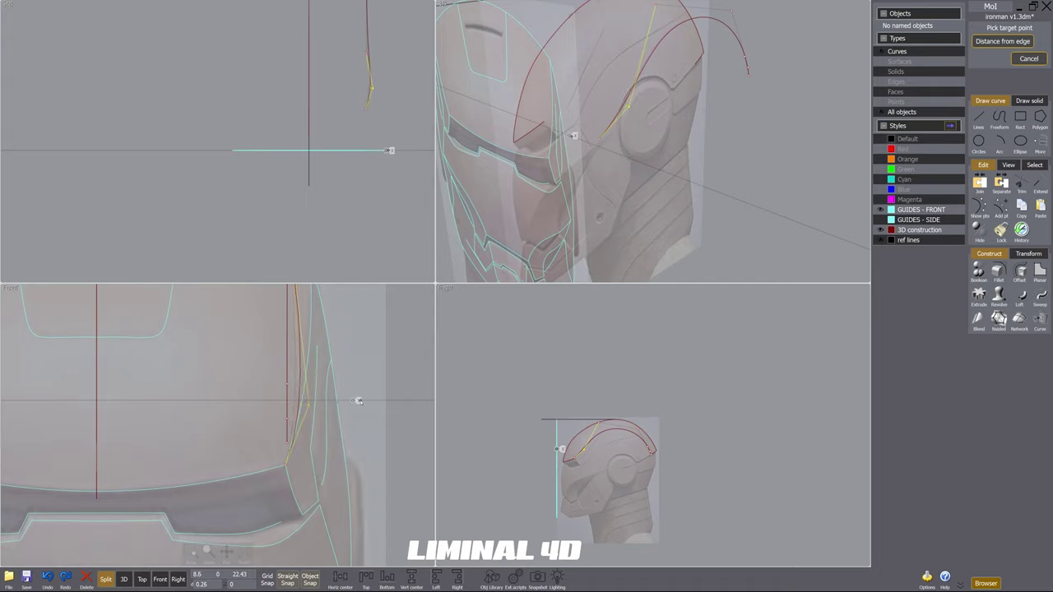
click(359, 401)
scroll(363, 392, down, 3)
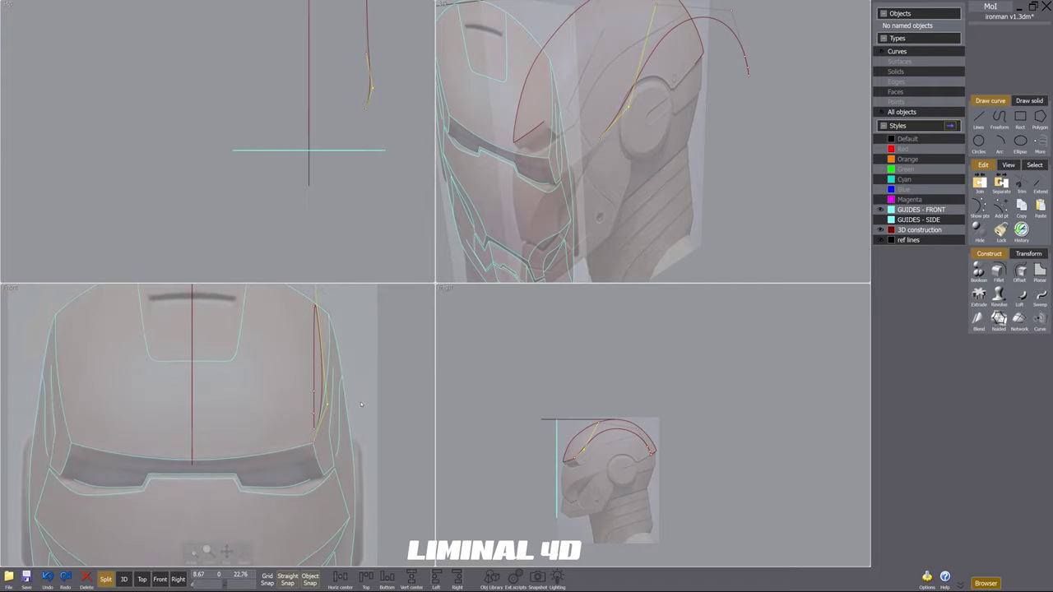
Step: Move the curve's upper front control point outward by about 1 in the front view
right_drag(675, 76, 655, 109)
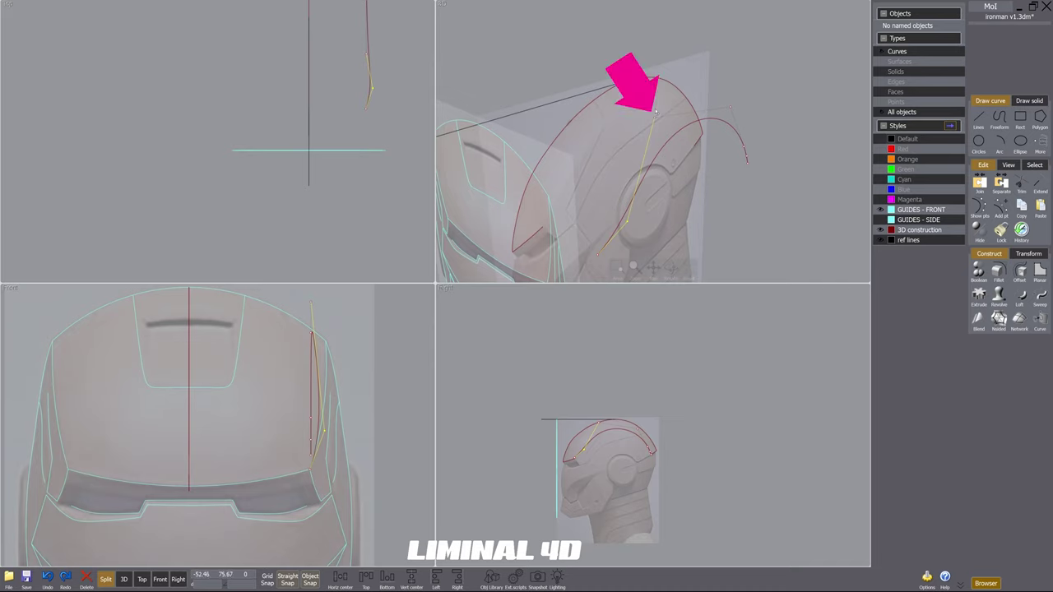
key(m)
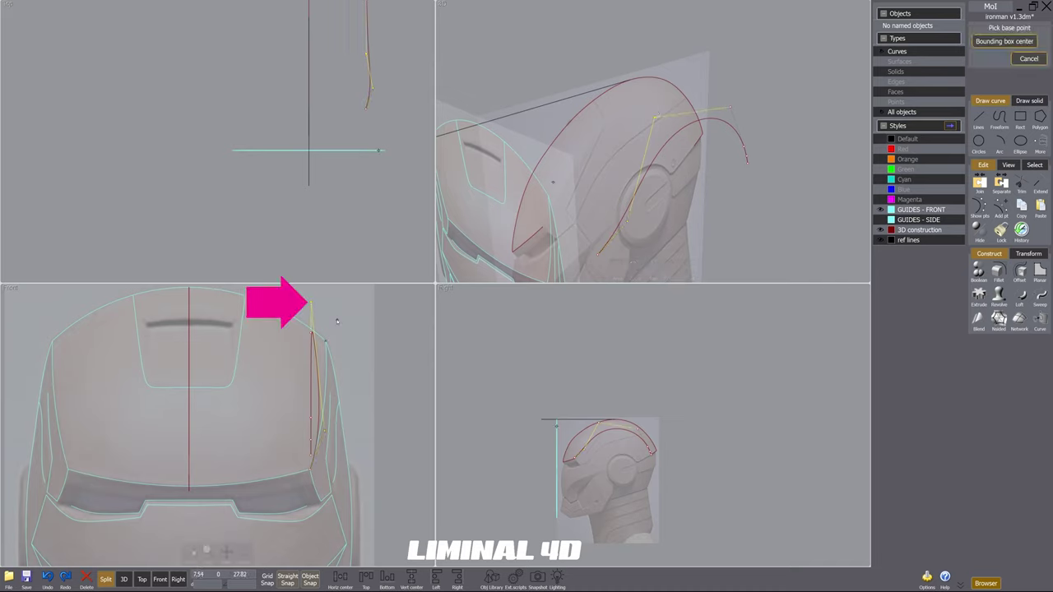
click(336, 319)
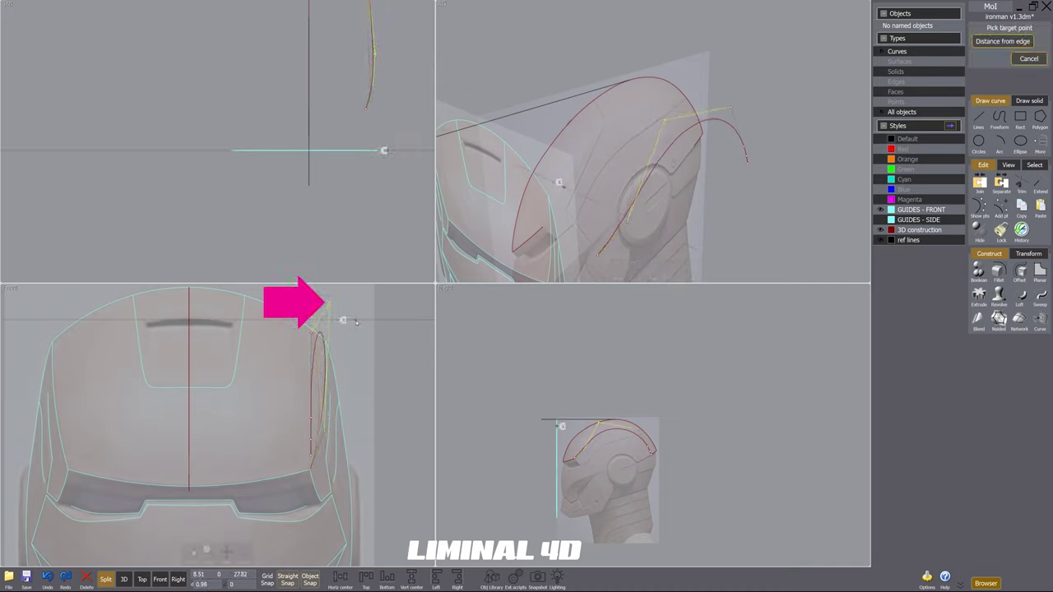
click(344, 317)
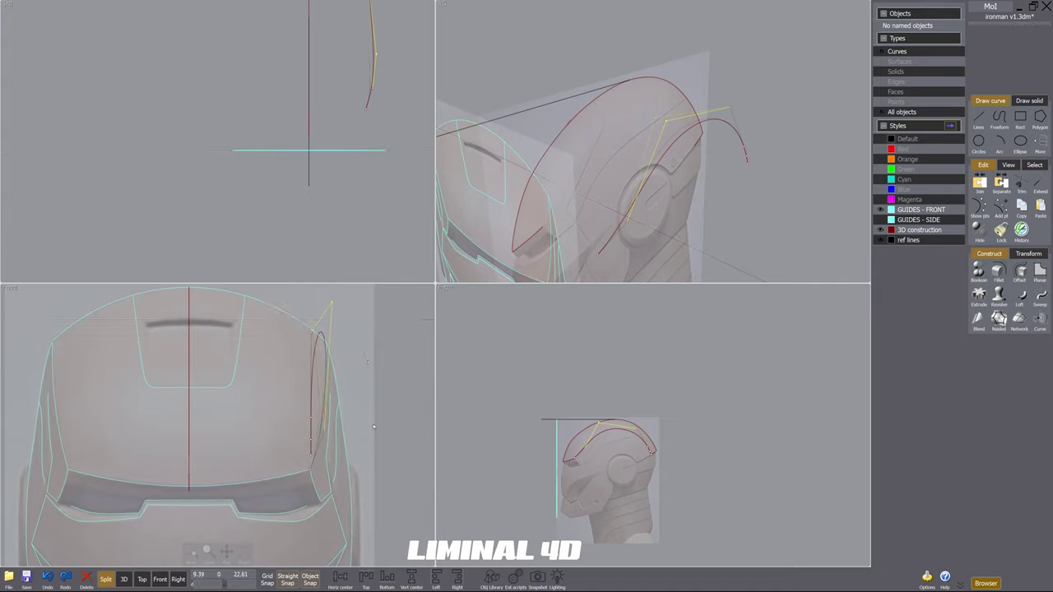
Step: Move the curve's upper rear control point outward by about 0.66 in the front view
click(733, 115)
click(730, 108)
key(m)
click(349, 341)
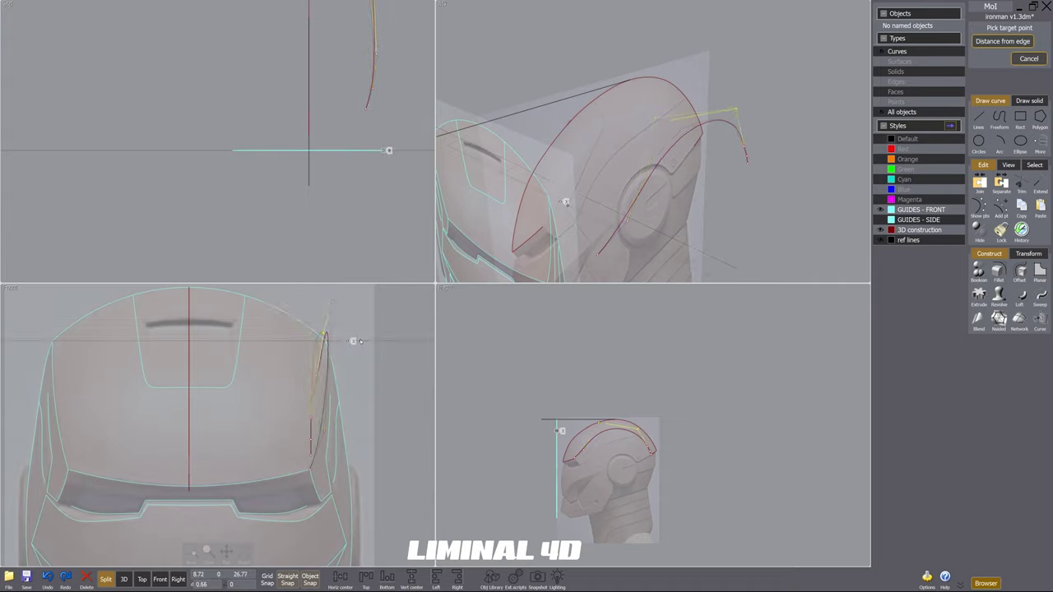
click(361, 341)
Step: Fine-tune the upper front and upper rear control points sideways in small moves so the curve's crown meets the helmet's upper corner
click(324, 333)
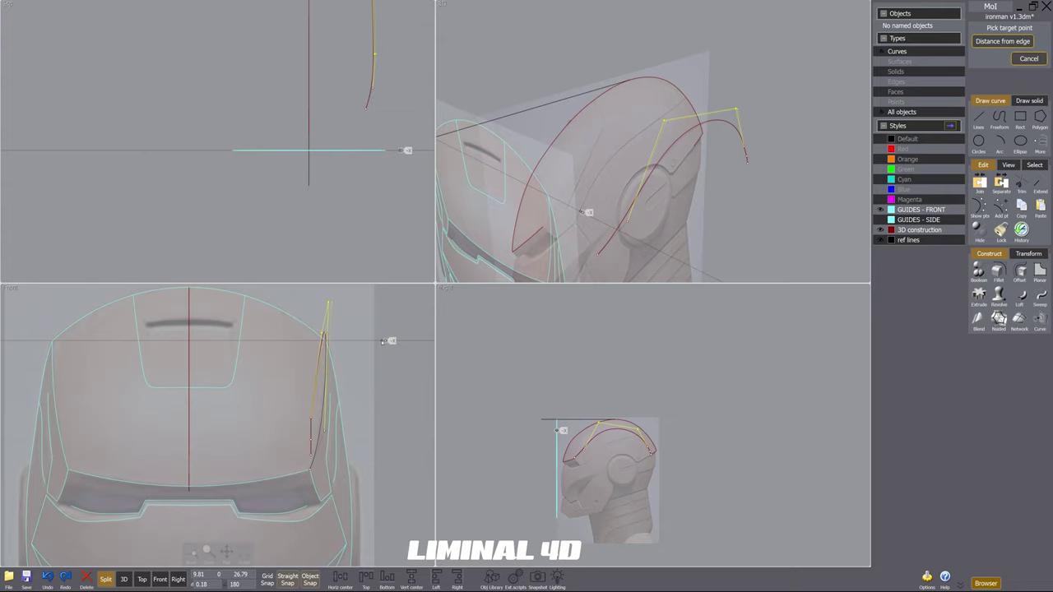
click(383, 341)
right_click(346, 335)
click(345, 335)
click(348, 336)
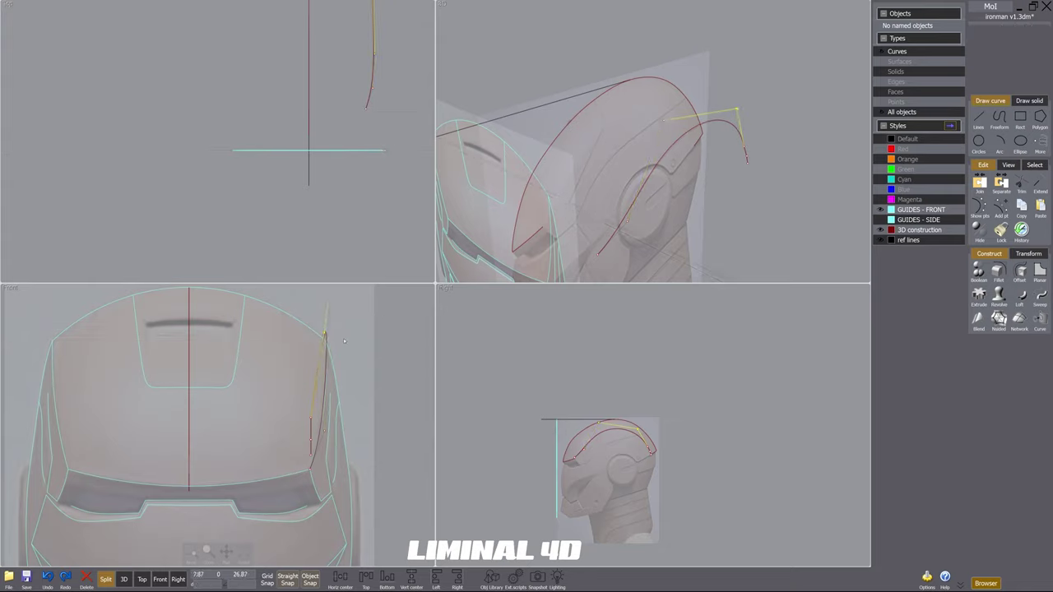
click(345, 315)
click(327, 304)
right_click(378, 334)
click(377, 333)
click(376, 335)
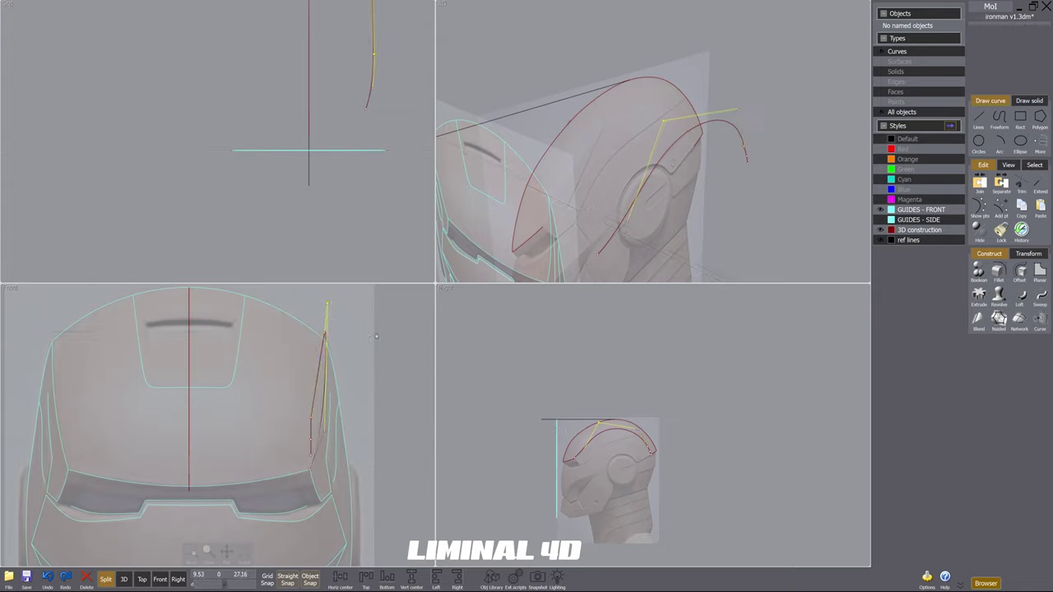
Step: Shift the second control point from the curve's front end inward by about 0.03 in the front view
click(358, 410)
scroll(346, 423, up, 4)
click(403, 411)
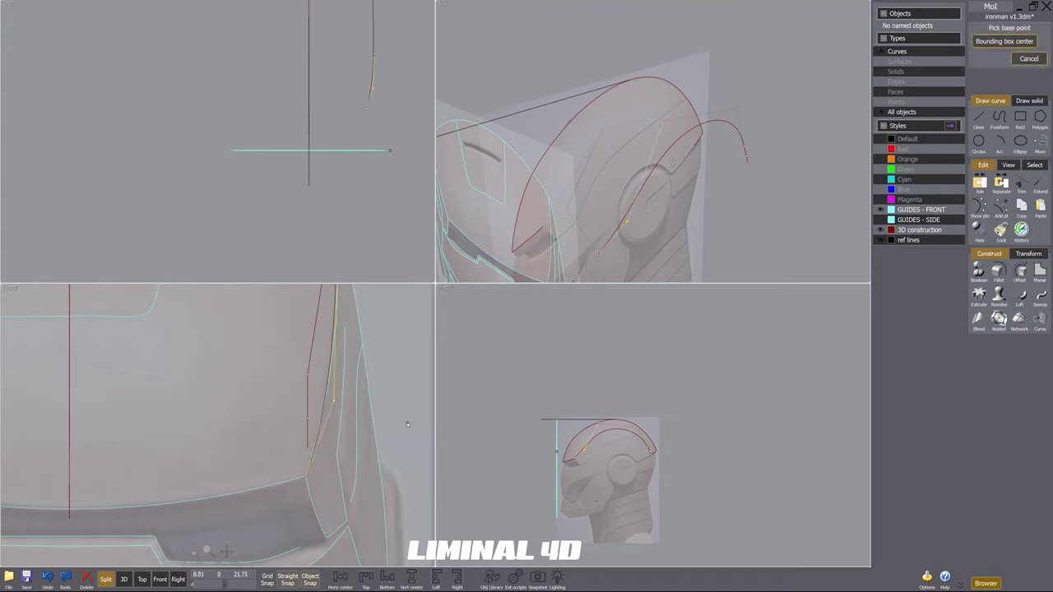
scroll(406, 424, up, 2)
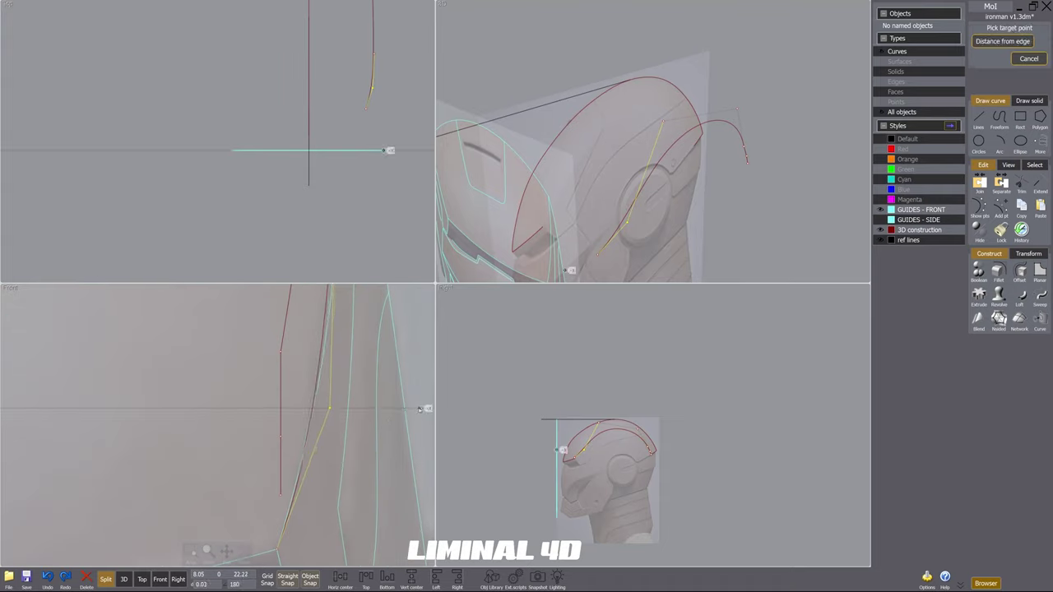
drag(342, 399, 342, 400)
scroll(290, 391, down, 3)
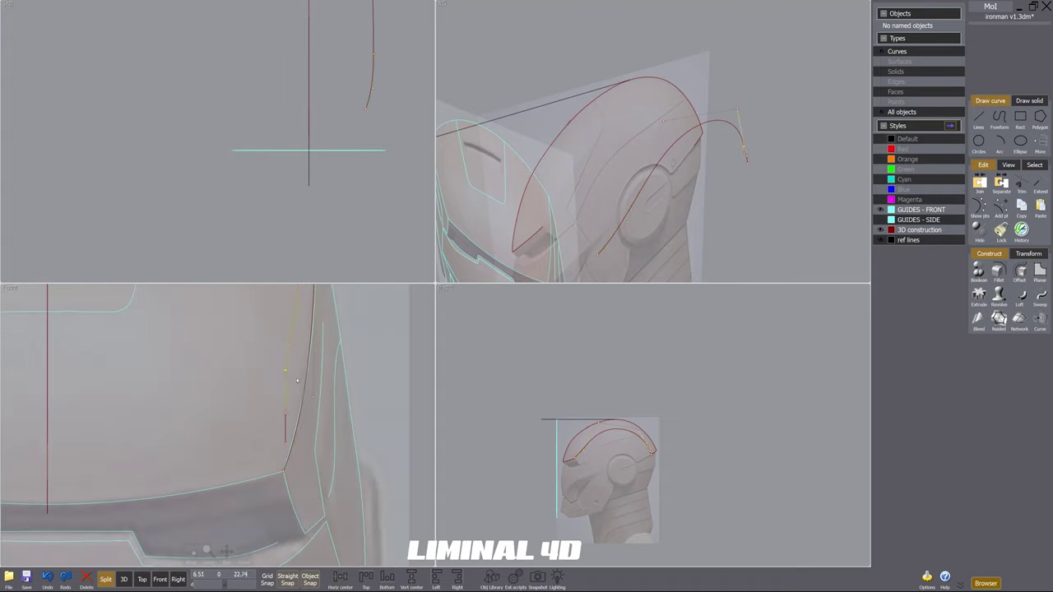
Step: Move the upper of the rear control points and the curve's rear end point outward onto the front portion's profile in the front view
click(297, 380)
click(218, 397)
click(285, 444)
click(200, 433)
click(206, 433)
key(Delete)
Step: Move the control point next to the curve's rear end outward to line up with the front portion's profile
click(287, 417)
key(m)
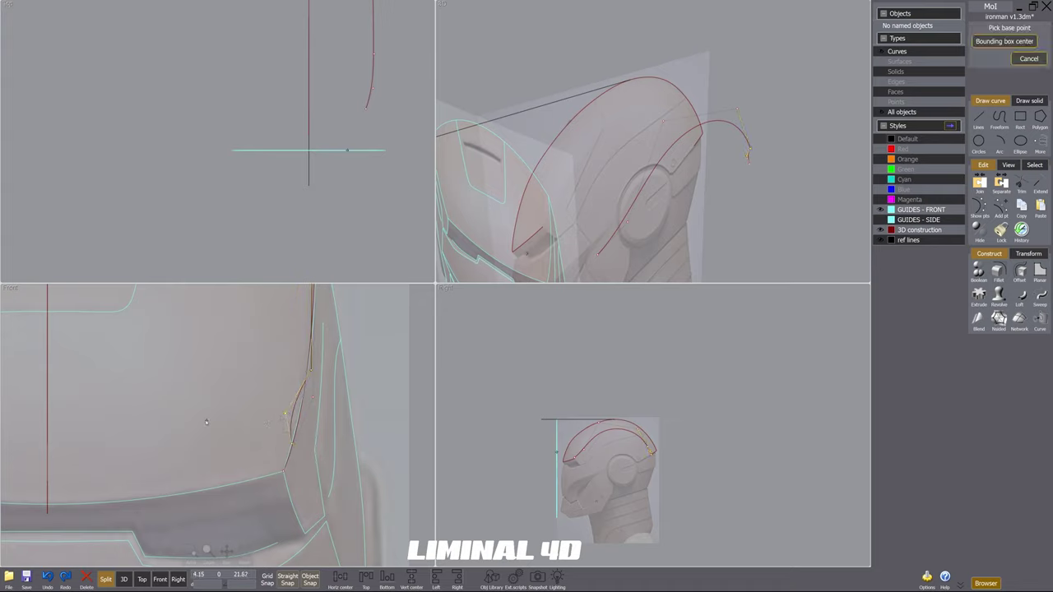
click(208, 422)
click(219, 422)
Step: Select the next rear control point up the curve and reposition it sideways in the front view
middle_drag(270, 381, 263, 454)
click(269, 449)
click(304, 442)
key(m)
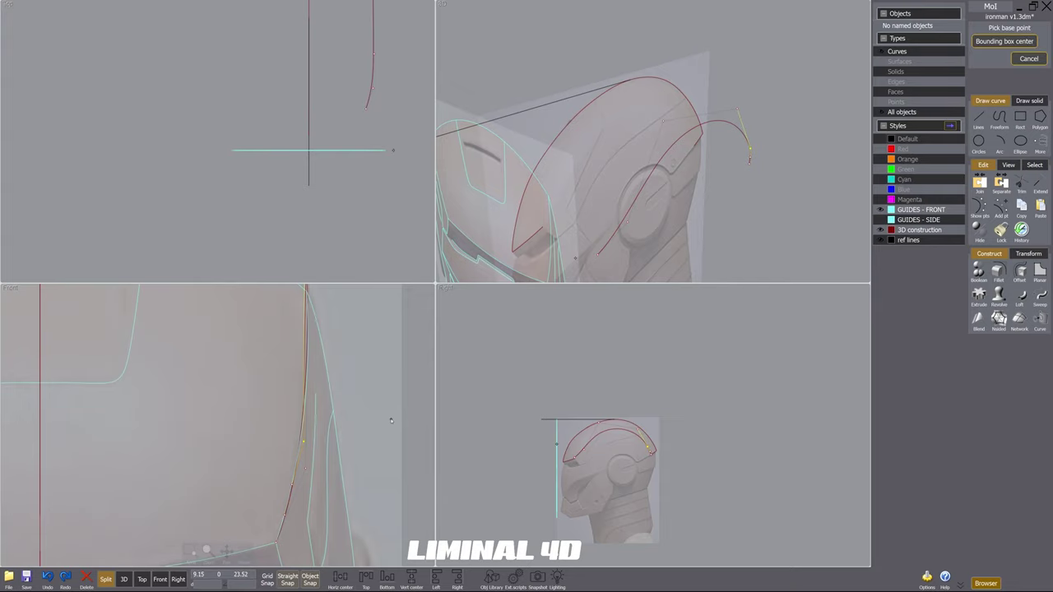
Step: Shift the rear control point of the side helmet curve slightly inward in the Front view
click(400, 419)
click(395, 420)
middle_drag(364, 373, 375, 431)
click(374, 431)
Step: Nudge the lower part of the side curve slightly outward in the Front view to follow the front guide
middle_drag(285, 549, 280, 473)
scroll(280, 473, up, 4)
key(m)
click(228, 458)
click(233, 457)
scroll(269, 465, down, 4)
middle_drag(329, 324, 338, 400)
click(338, 400)
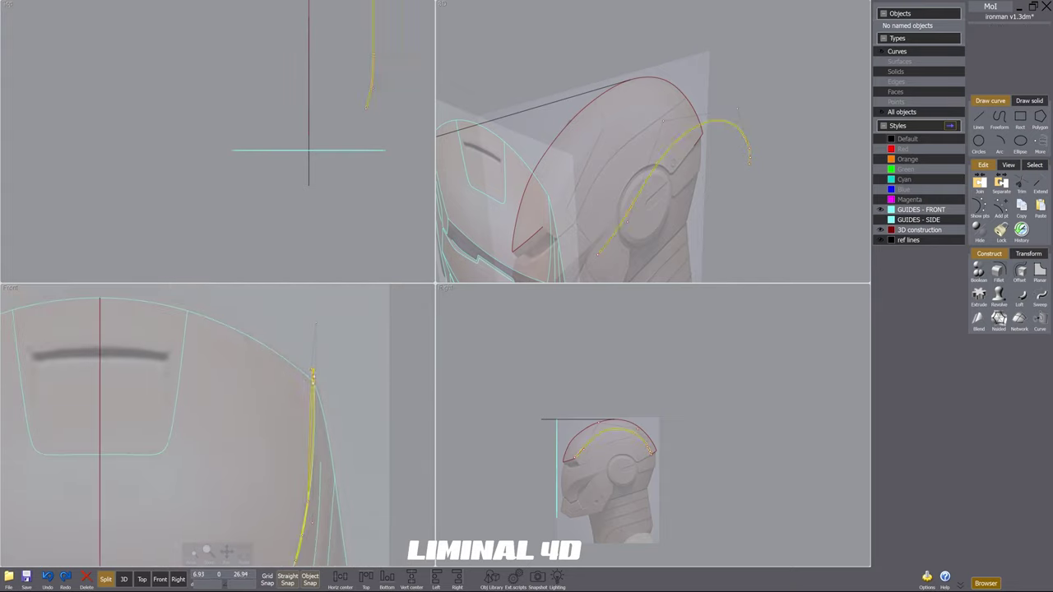
Step: Reposition the side curve's upper front control point near the guide corner in the Front view
scroll(315, 390, up, 2)
click(312, 368)
click(350, 398)
scroll(353, 402, down, 2)
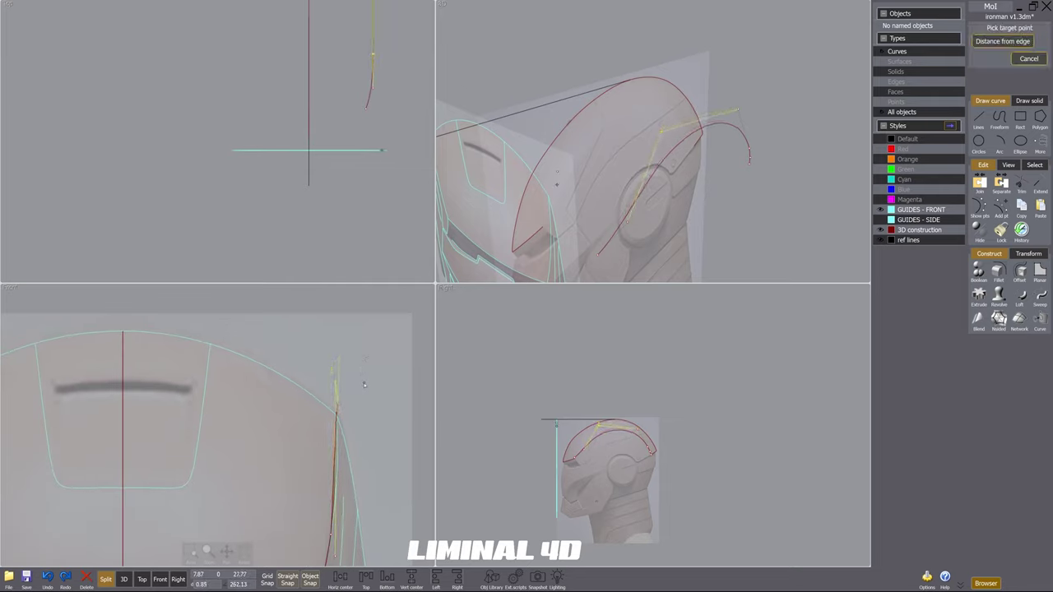
scroll(362, 384, up, 2)
click(362, 385)
scroll(549, 444, up, 4)
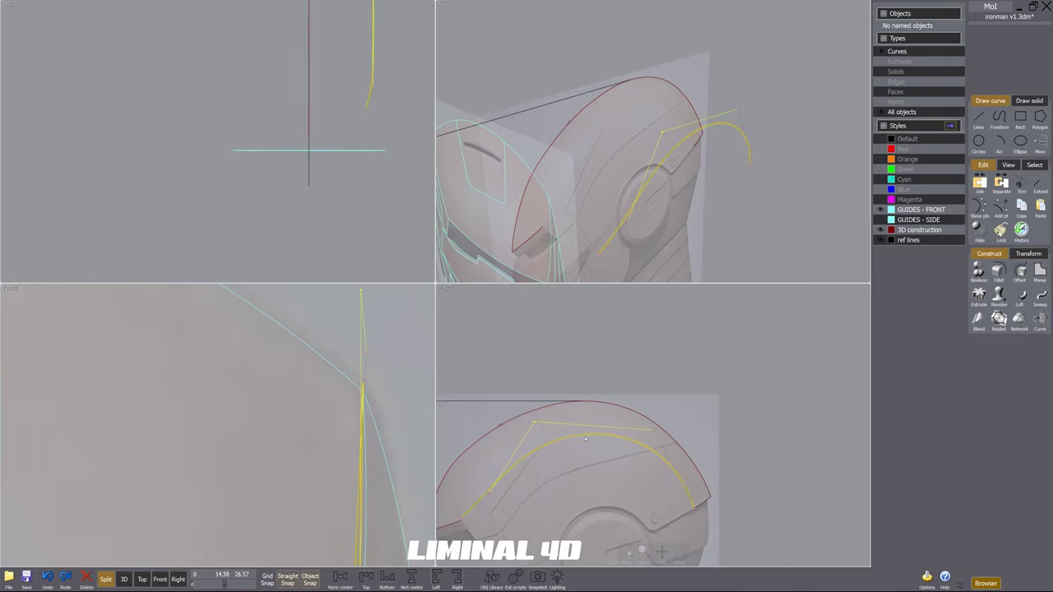
Step: Move the side curve's two upper control points together in the Front view for a closer fit to the guide corner
scroll(574, 434, down, 4)
scroll(375, 426, down, 3)
middle_drag(375, 425, 339, 352)
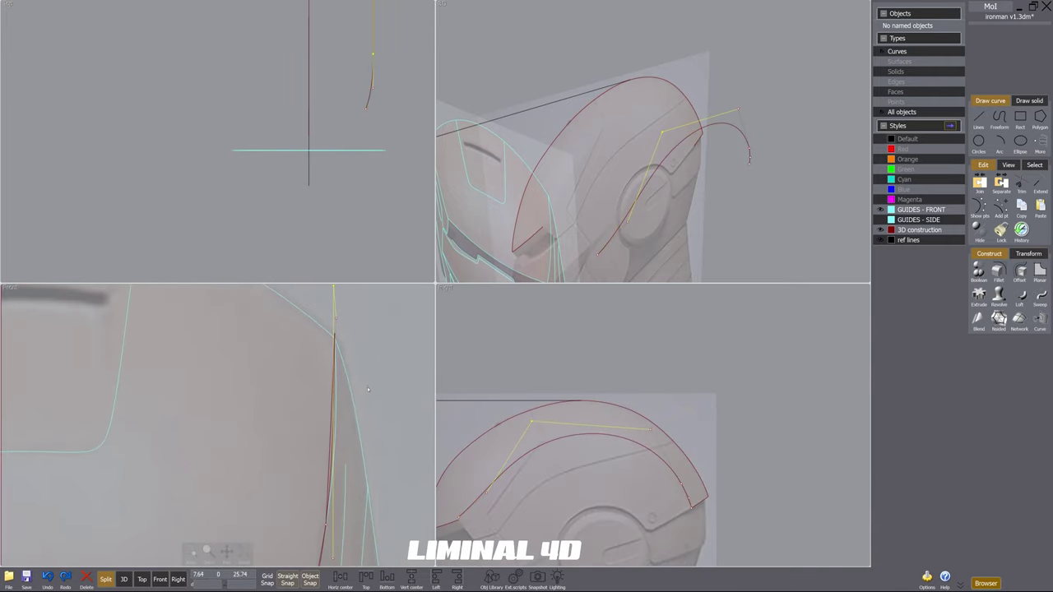
key(m)
click(372, 387)
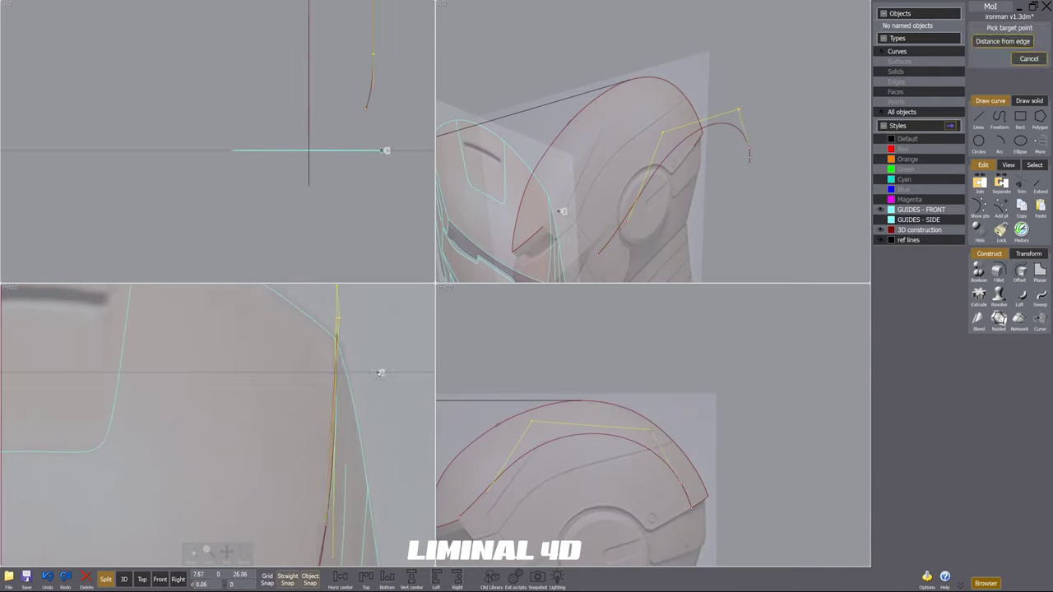
click(386, 370)
scroll(694, 404, down, 4)
right_drag(733, 225, 631, 215)
click(691, 203)
scroll(691, 203, down, 5)
click(593, 197)
scroll(593, 199, up, 1)
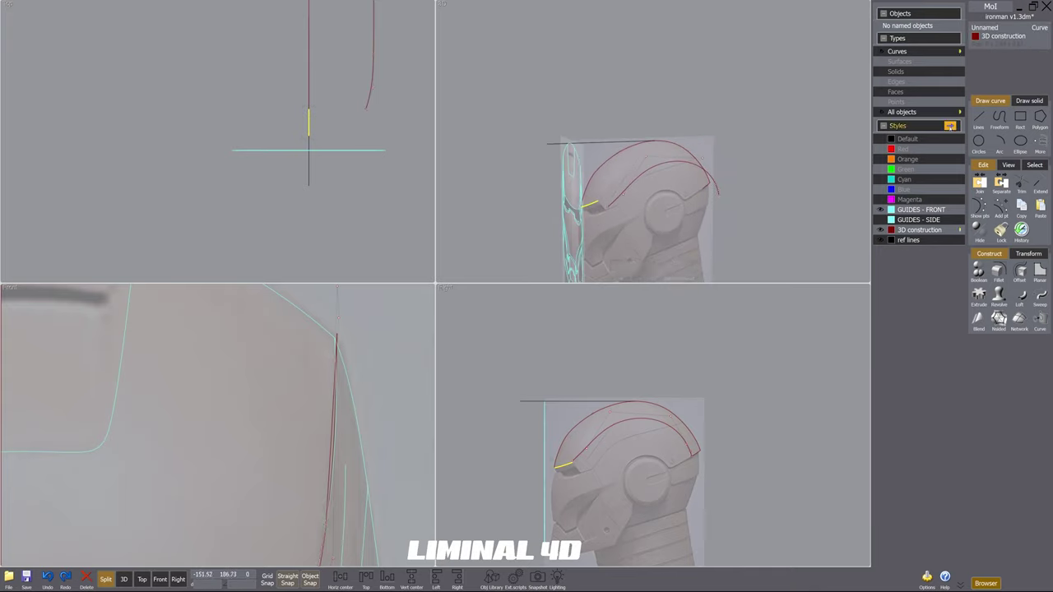
click(982, 210)
scroll(600, 215, up, 3)
right_drag(600, 216, 649, 211)
key(Escape)
key(Escape)
Step: Assign the curved brow line of the front guides to the 3D construction style
click(648, 211)
middle_drag(648, 211, 652, 149)
click(782, 217)
click(650, 140)
right_drag(658, 156, 607, 185)
middle_drag(606, 186, 615, 156)
right_drag(616, 156, 637, 158)
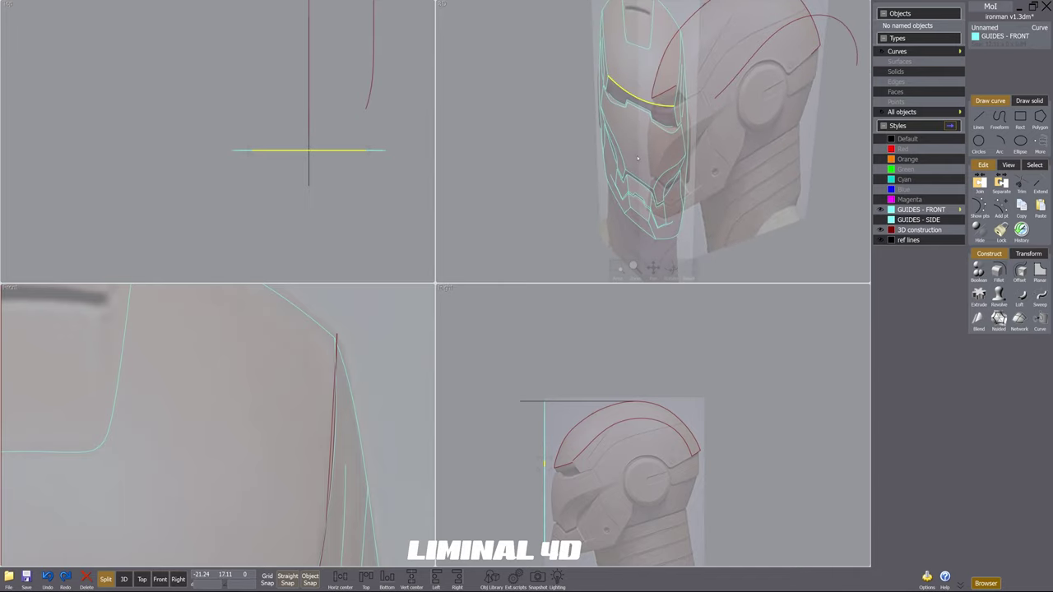
click(997, 36)
click(1026, 94)
Step: Move the brow curve back in the Top view from the guide plane toward the front of the helmet
right_drag(684, 216, 648, 223)
right_drag(317, 141, 324, 166)
scroll(325, 166, up, 1)
scroll(326, 158, up, 4)
key(m)
click(302, 210)
click(308, 175)
scroll(250, 251, down, 3)
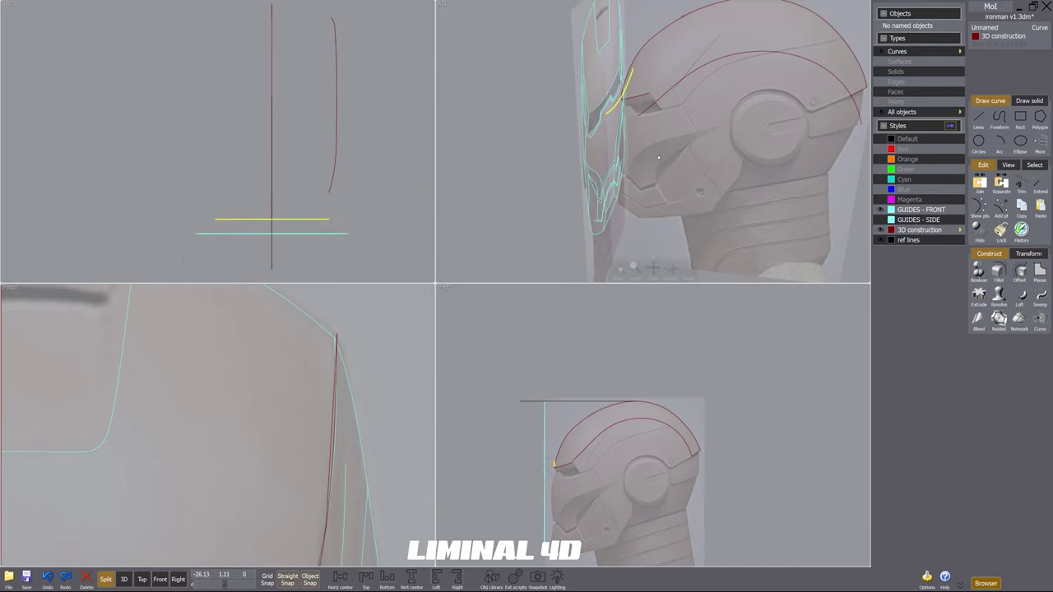
Step: Move the brow curve in the 3D view so its centre snaps onto the front end of the helmet's centre profile
scroll(633, 148, up, 5)
right_drag(633, 148, 650, 96)
key(m)
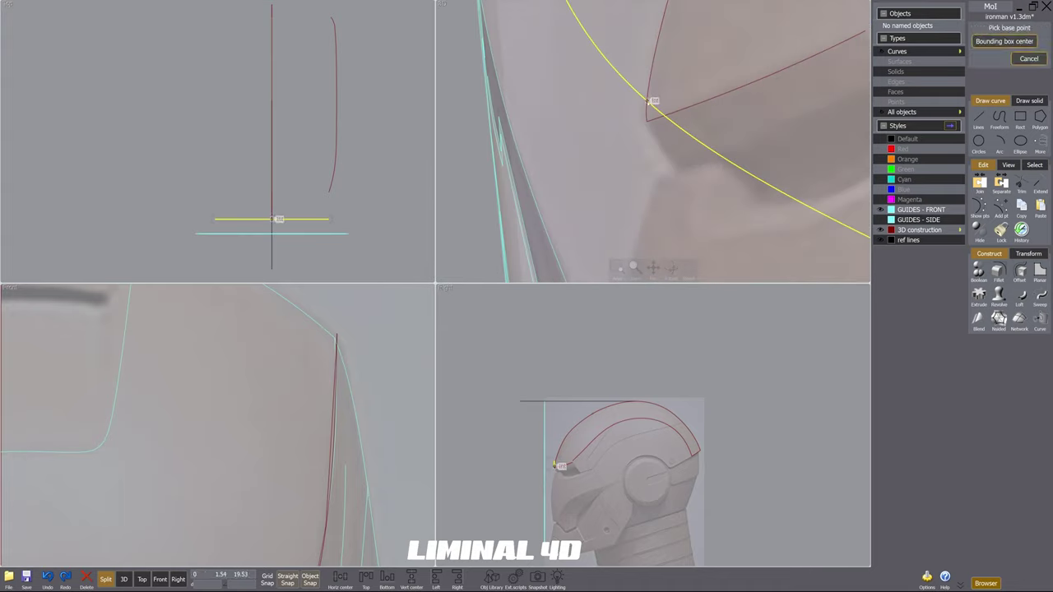
click(647, 100)
click(648, 122)
scroll(646, 125, down, 10)
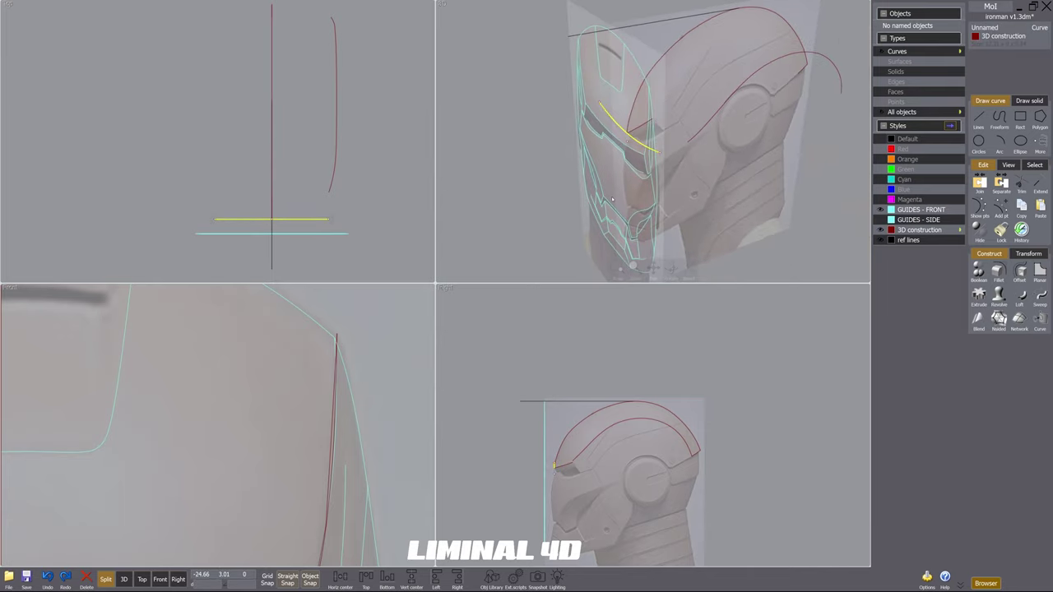
Step: Attach the brow curve's end control point to the front end of the side curve in the Top view
right_drag(625, 148, 660, 191)
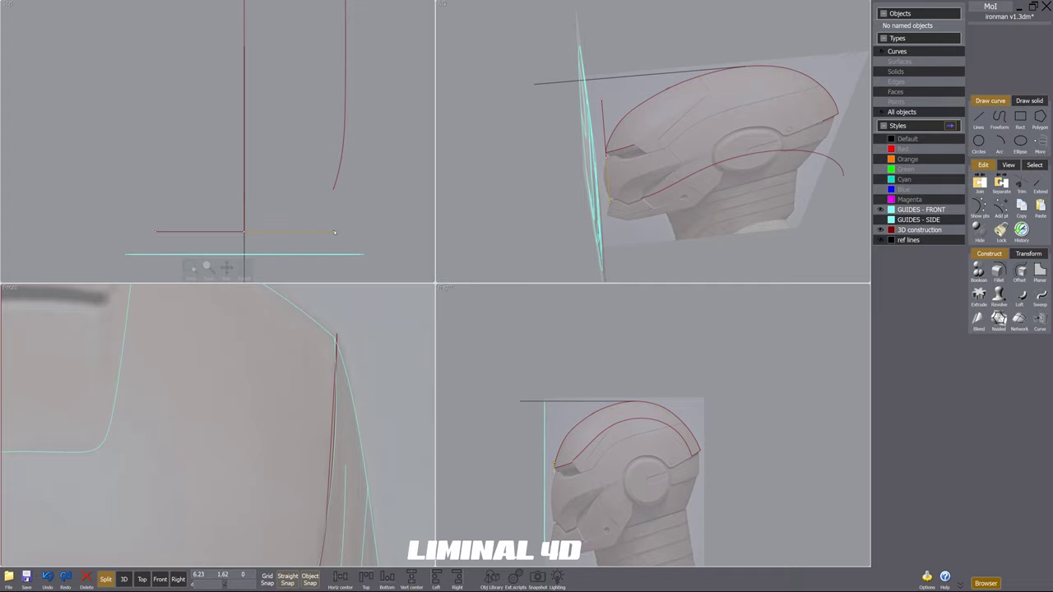
drag(334, 232, 333, 190)
right_drag(335, 190, 389, 123)
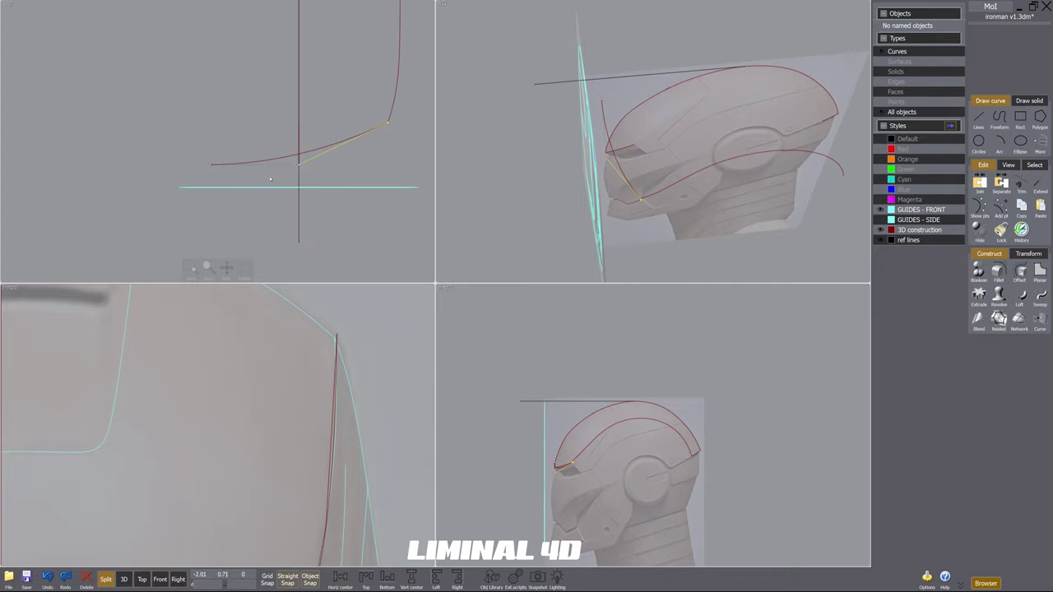
scroll(356, 157, down, 3)
right_drag(388, 138, 384, 187)
Step: Try reshaping the side curve in the Top view by moving its upper control points outward
click(376, 160)
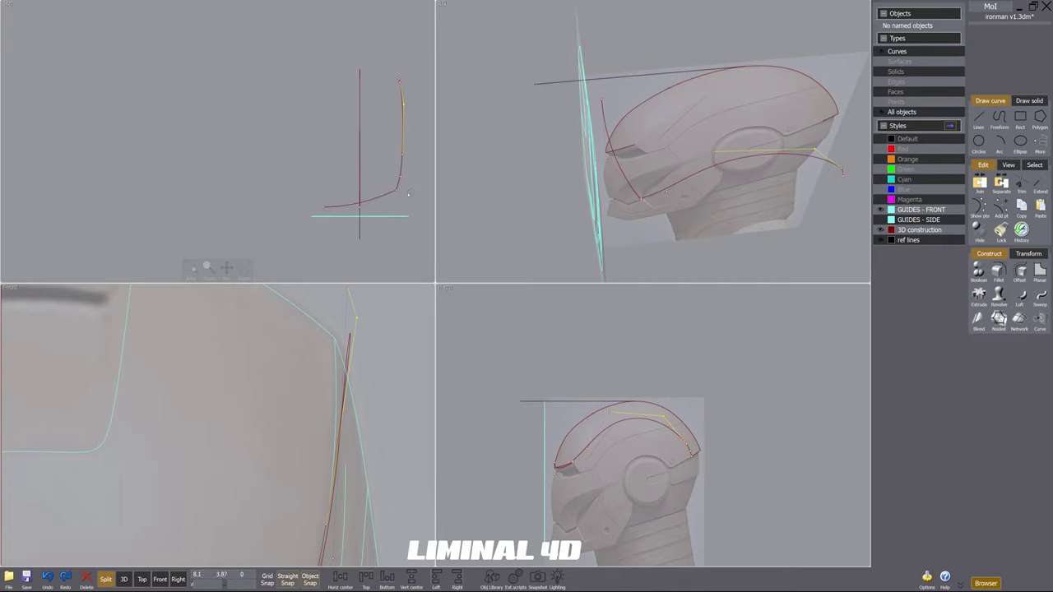
click(409, 198)
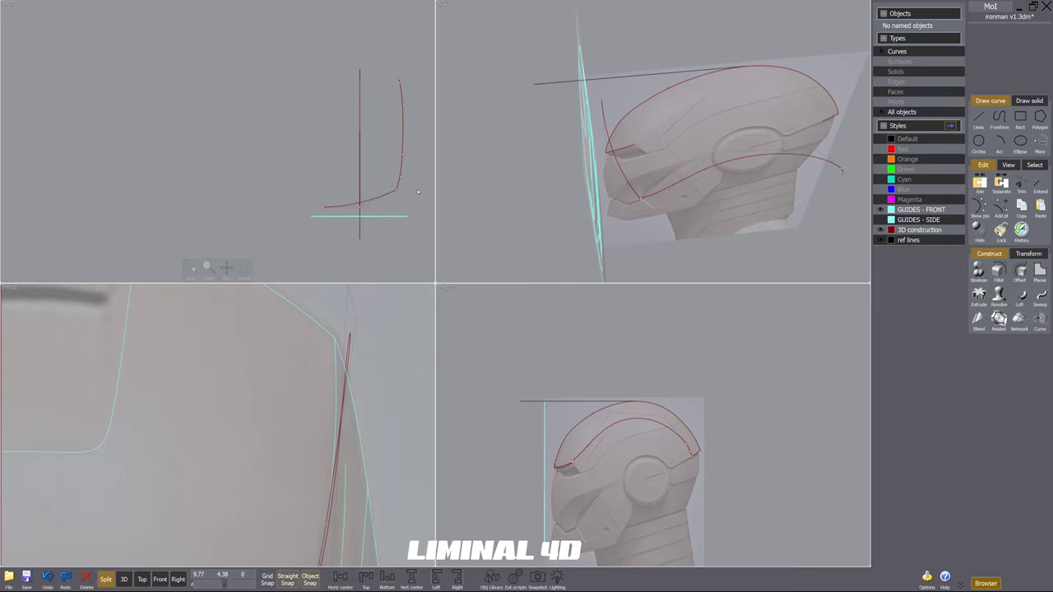
scroll(406, 153, up, 2)
click(400, 157)
scroll(408, 151, up, 1)
key(m)
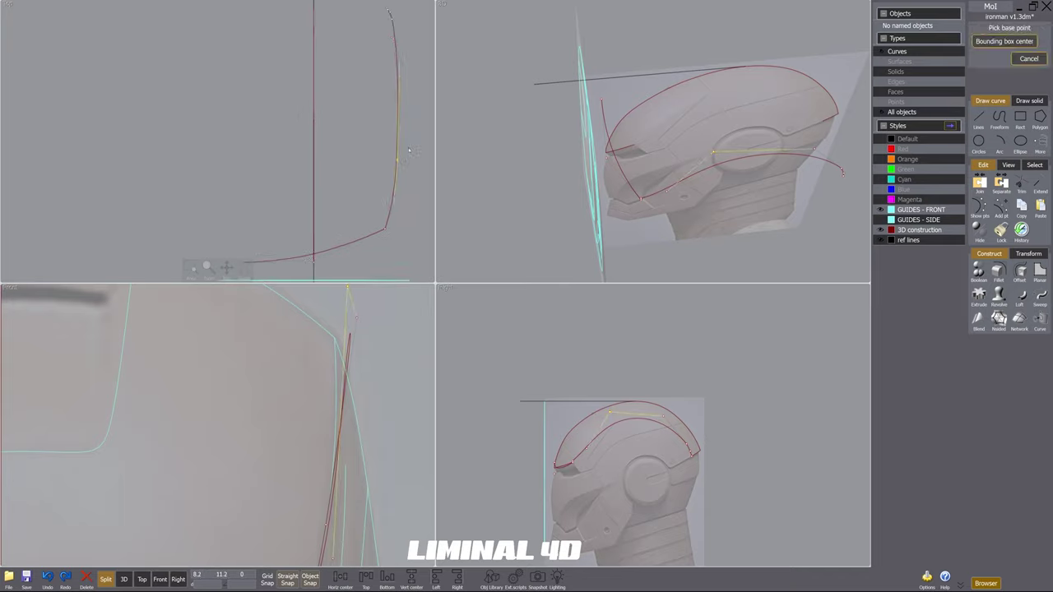
click(409, 150)
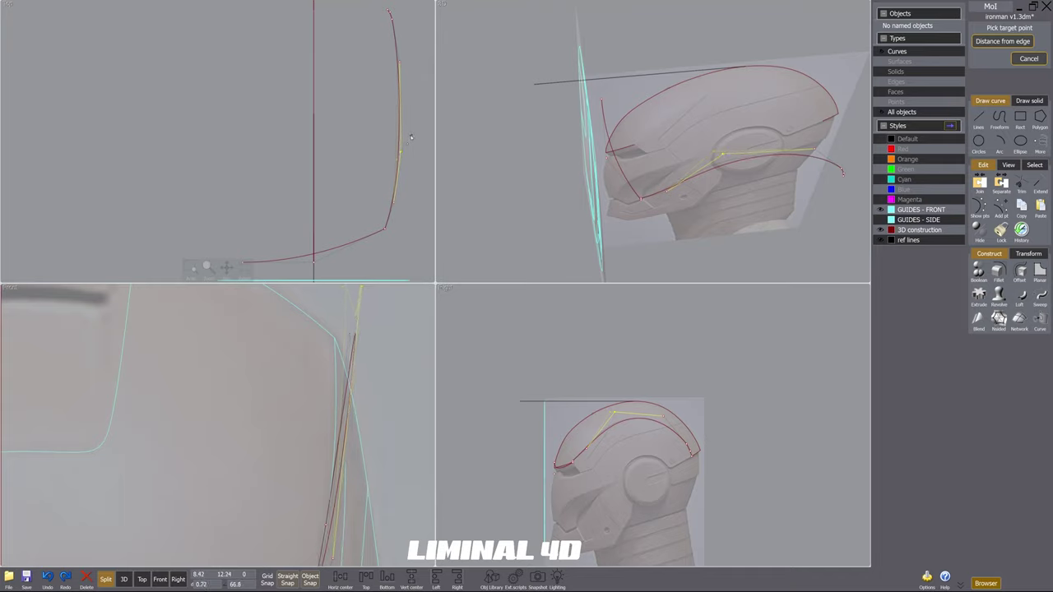
click(410, 138)
scroll(409, 156, down, 2)
scroll(399, 198, down, 1)
Step: Mirror the side curve across the helmet's vertical centre line in the Top view
click(390, 190)
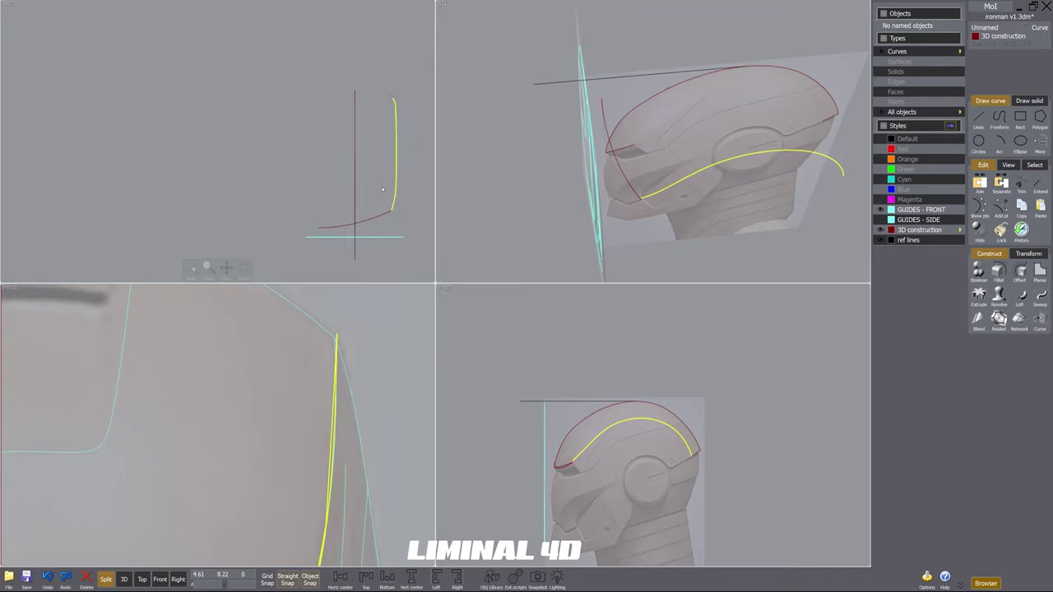
key(m)
click(354, 98)
click(354, 84)
Step: Attach the brow curve's free end to the front end of the mirrored side curve
click(335, 218)
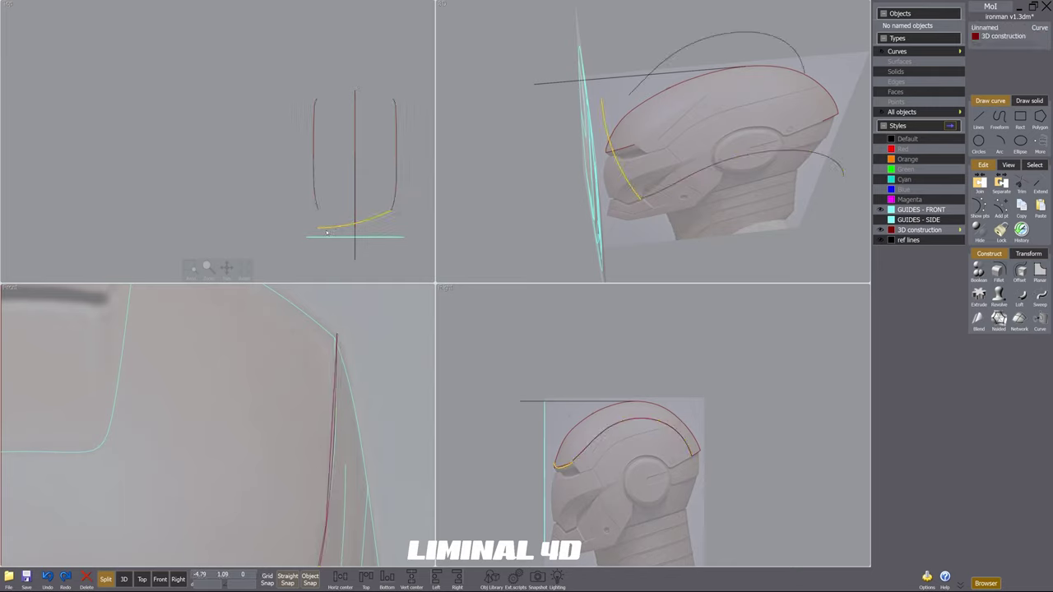
key(m)
key(Escape)
drag(319, 228, 319, 211)
Step: Move the brow curve's middle control point forward in the maximized Top view, toward the front end of the centre profile
scroll(357, 231, up, 4)
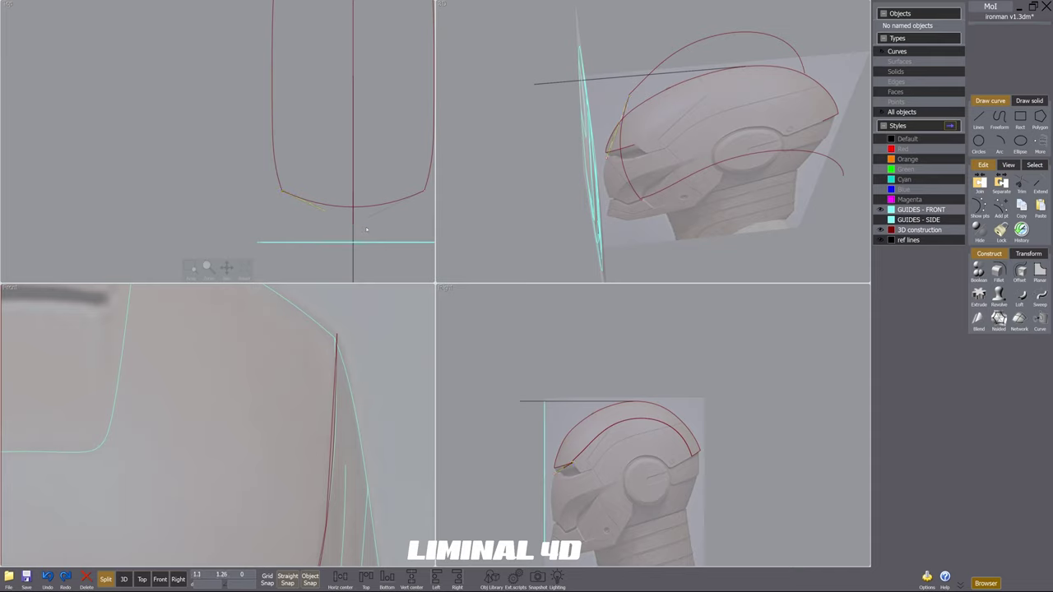
click(402, 213)
middle_drag(400, 235, 385, 173)
click(361, 197)
key(space)
middle_drag(688, 326, 518, 326)
scroll(518, 326, up, 6)
key(m)
click(498, 211)
click(494, 425)
scroll(498, 312, up, 5)
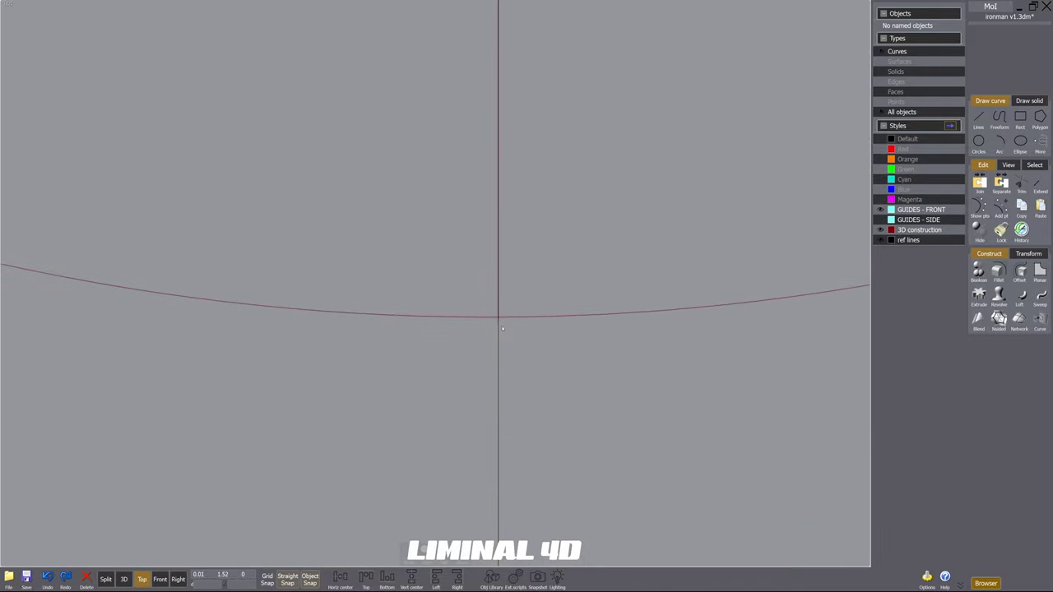
Step: Fine-tune the brow curve's middle control point so the curve passes exactly through the front end of the centre profile
key(m)
click(503, 320)
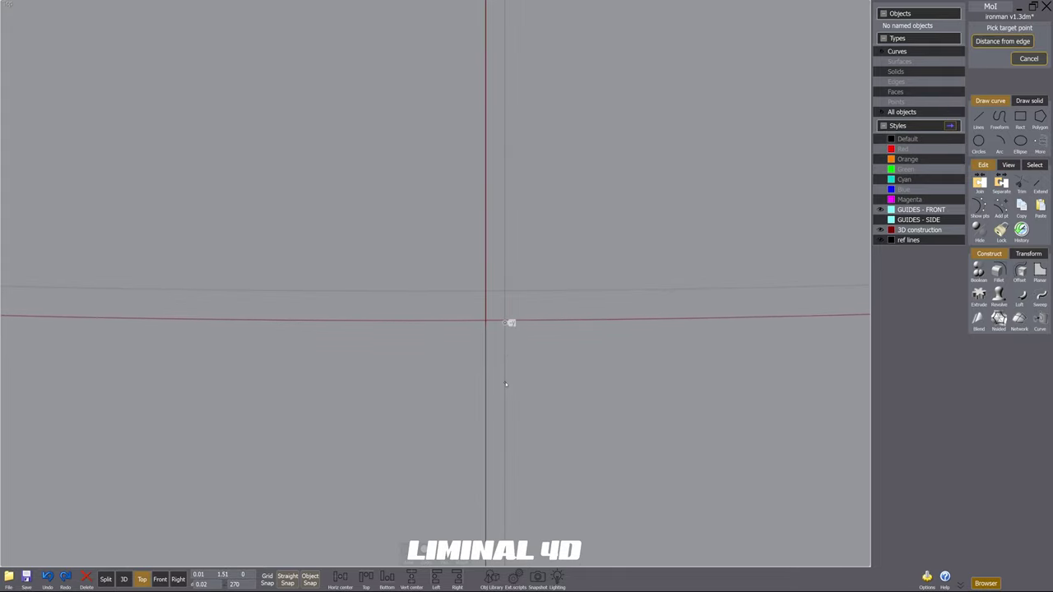
click(503, 382)
scroll(483, 317, up, 5)
scroll(482, 318, up, 4)
key(m)
click(493, 325)
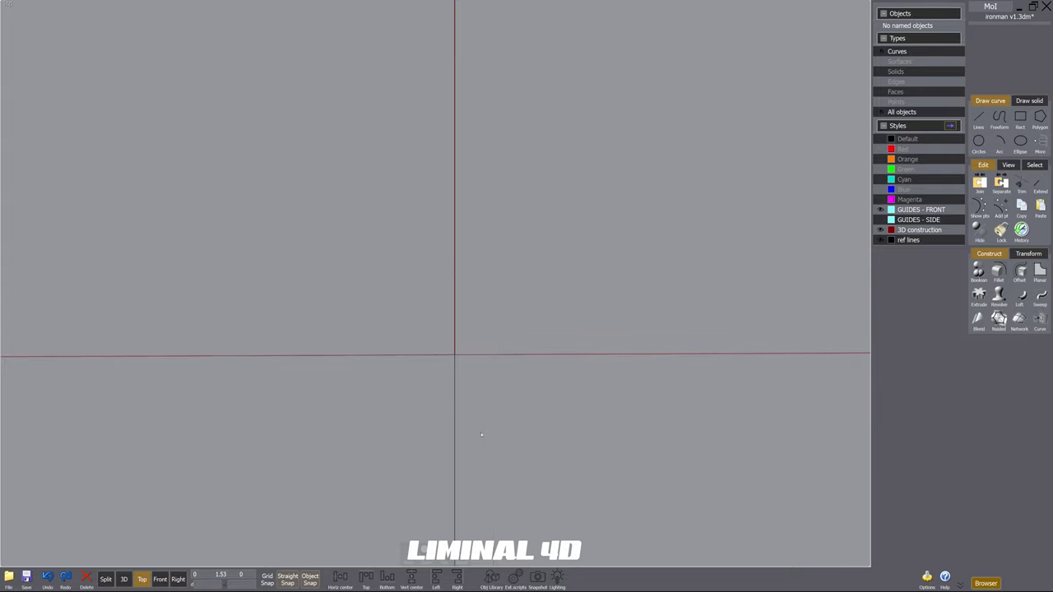
scroll(460, 377, down, 2)
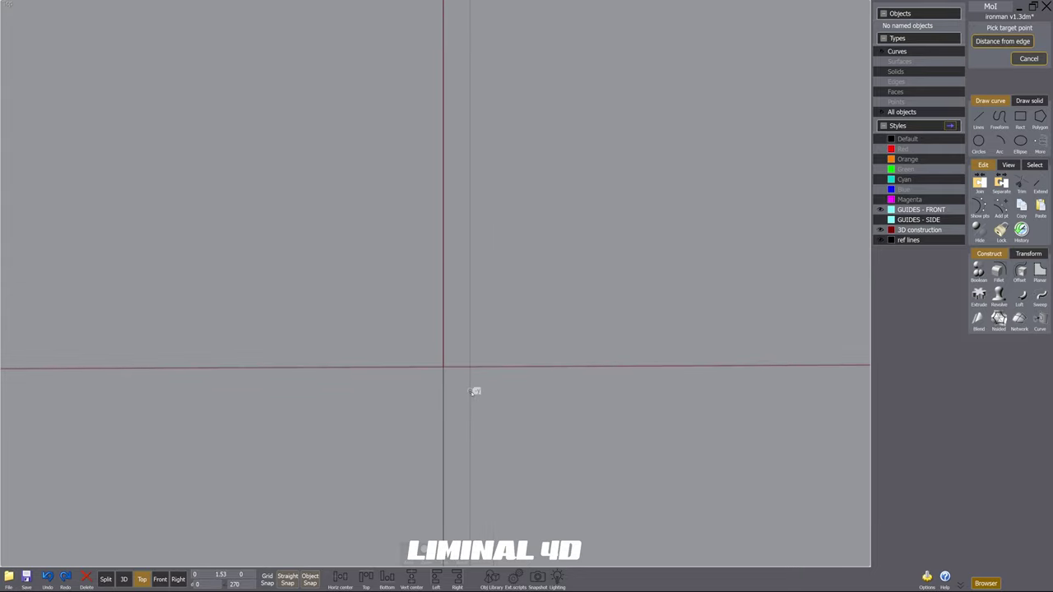
click(475, 390)
Step: Mirror the brow curve across a horizontal axis in the Top view to create the matching rear curve
scroll(452, 350, down, 6)
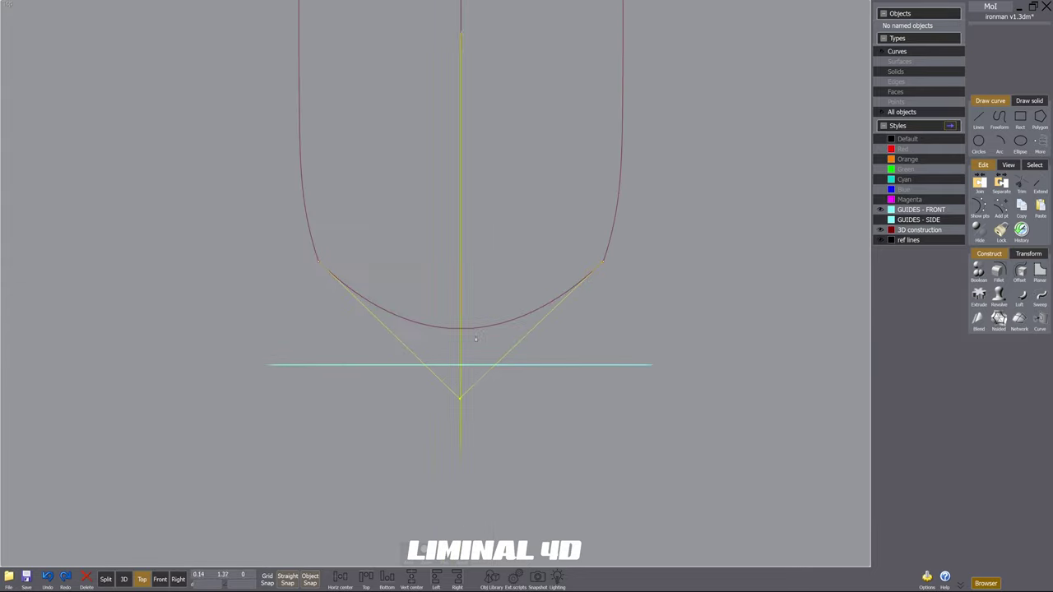
middle_drag(560, 358, 560, 387)
click(540, 378)
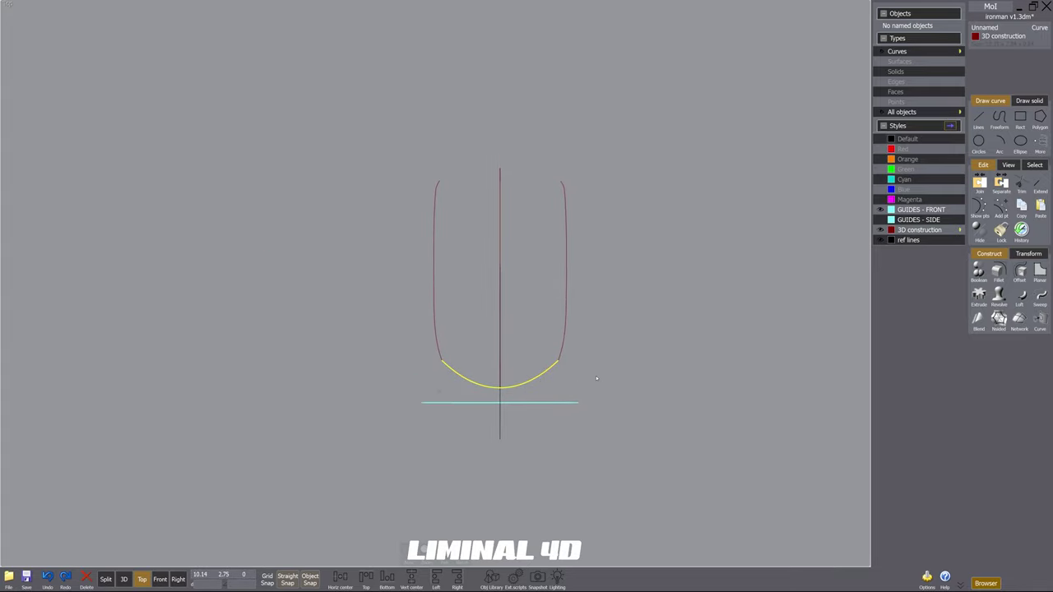
key(m)
click(567, 273)
click(609, 273)
middle_drag(598, 211, 614, 284)
Step: Attach both ends of the rear curve to the side curves' rear ends and flatten its arc with the middle control point
click(553, 270)
click(552, 243)
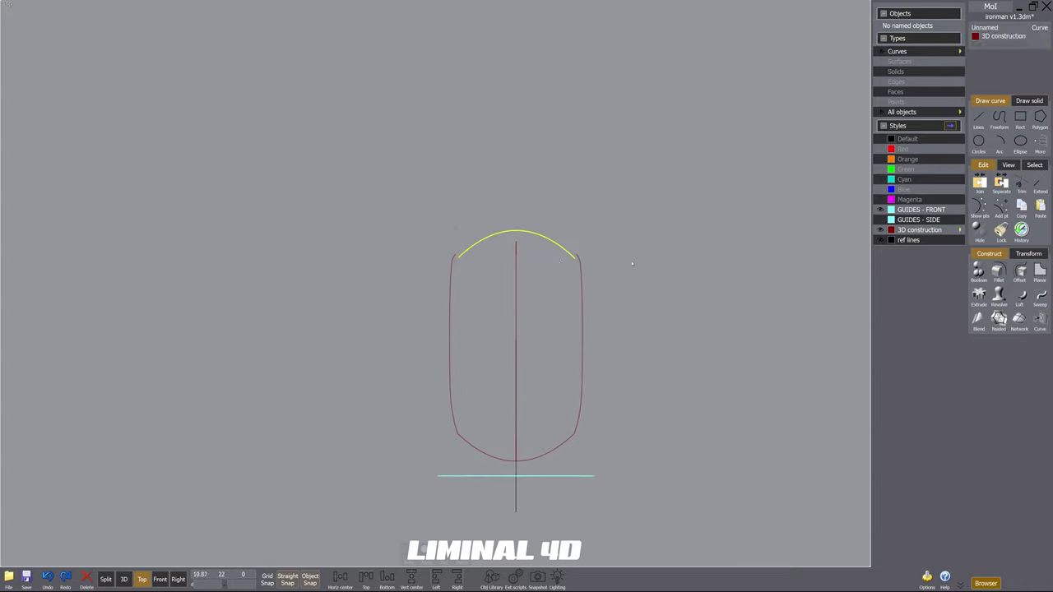
scroll(566, 274, up, 3)
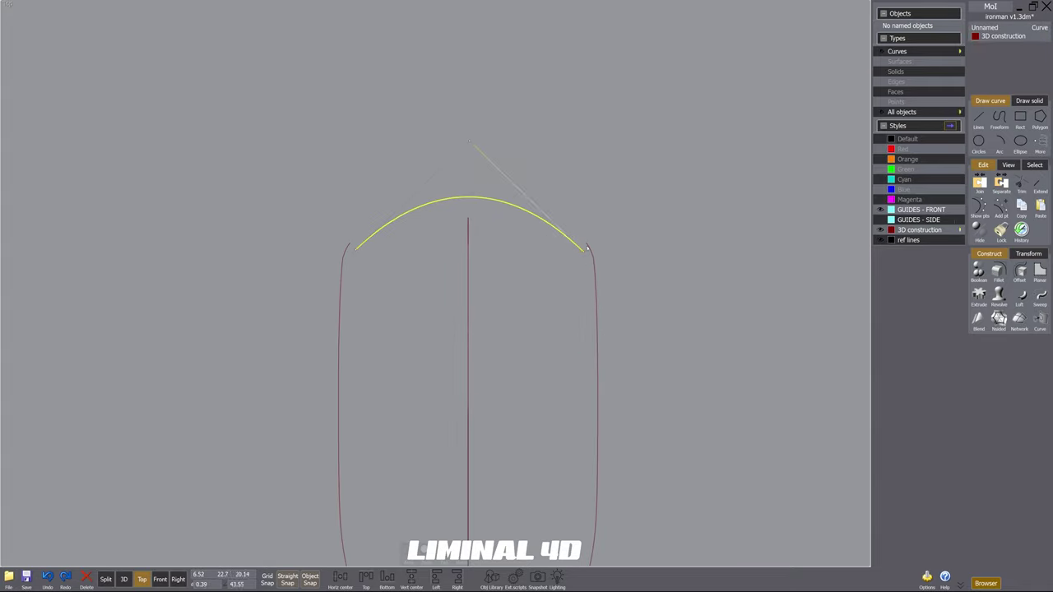
drag(588, 247, 586, 243)
drag(356, 249, 350, 243)
drag(469, 142, 469, 192)
Step: Draw a vertical helper line from the centre profile's rear end and align the rear curve's middle control point to it
scroll(472, 225, up, 3)
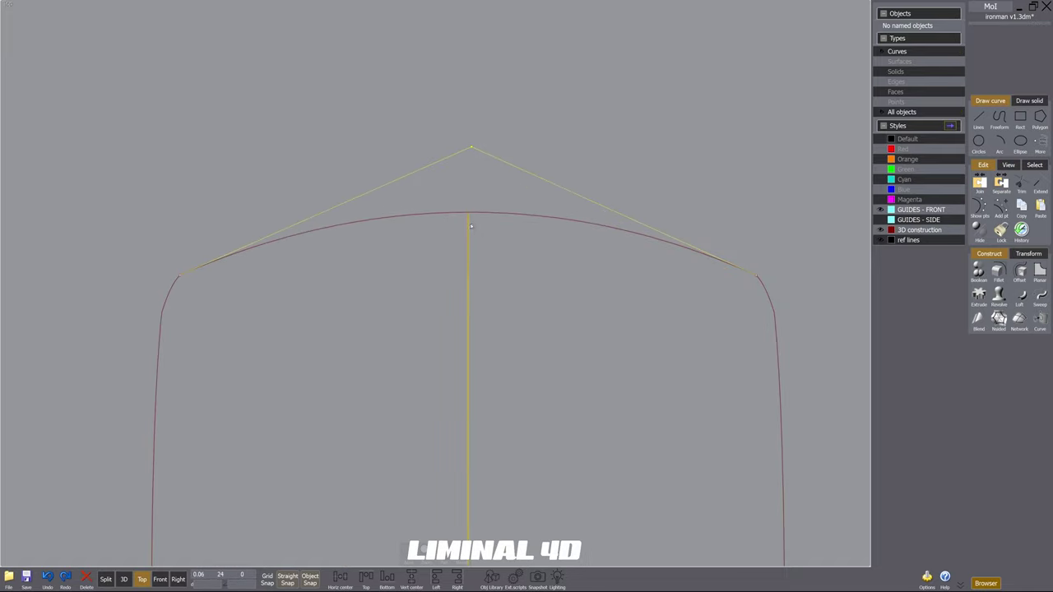
key(p)
right_click(468, 116)
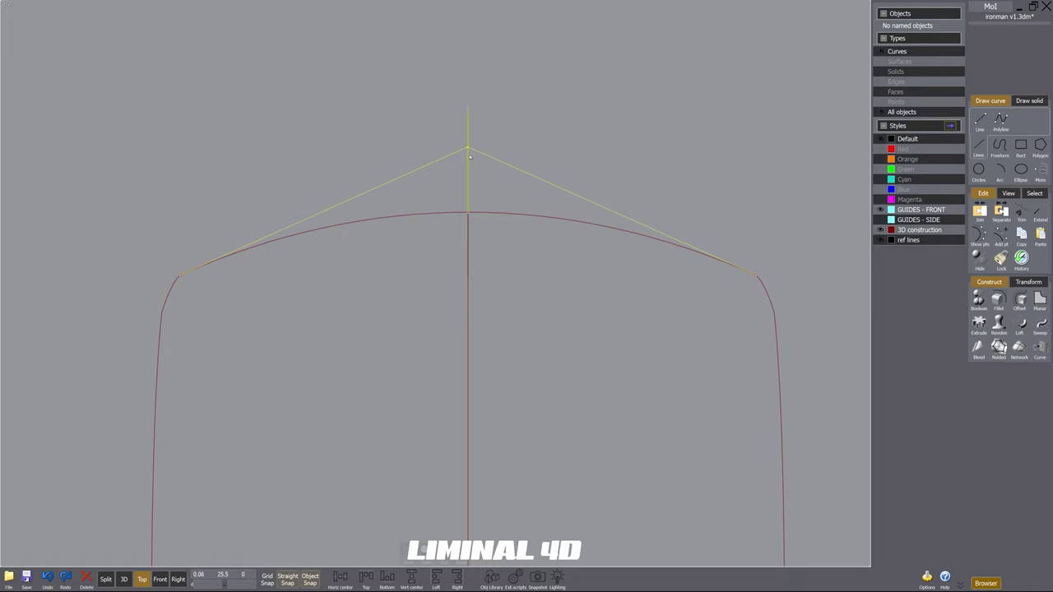
scroll(470, 156, up, 3)
mouse_move(466, 142)
mouse_down()
mouse_move(467, 172)
mouse_move(467, 159)
mouse_up()
Step: Fine-tune the rear curve's middle control point so the curve passes exactly through the rear end of the centre profile
scroll(469, 262, up, 5)
scroll(469, 301, up, 4)
key(m)
click(485, 516)
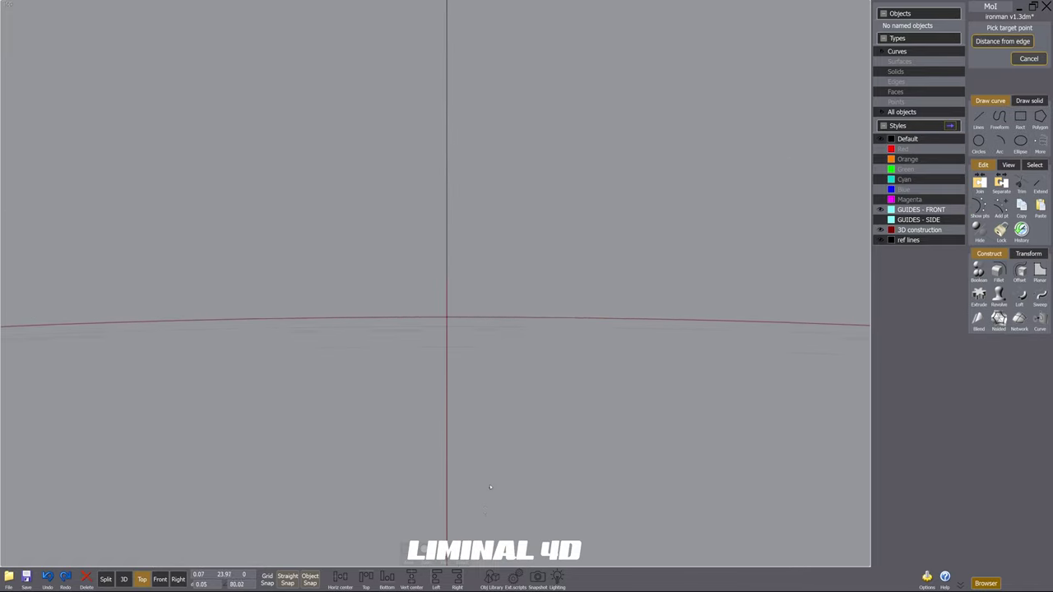
click(484, 403)
scroll(430, 268, up, 5)
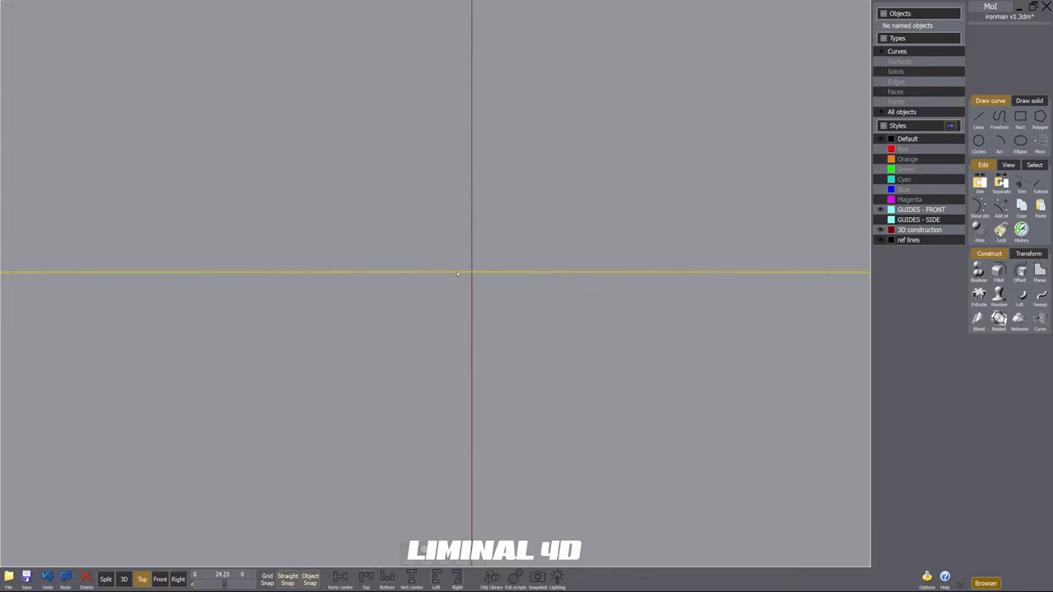
scroll(479, 275, up, 5)
key(m)
click(476, 313)
click(474, 394)
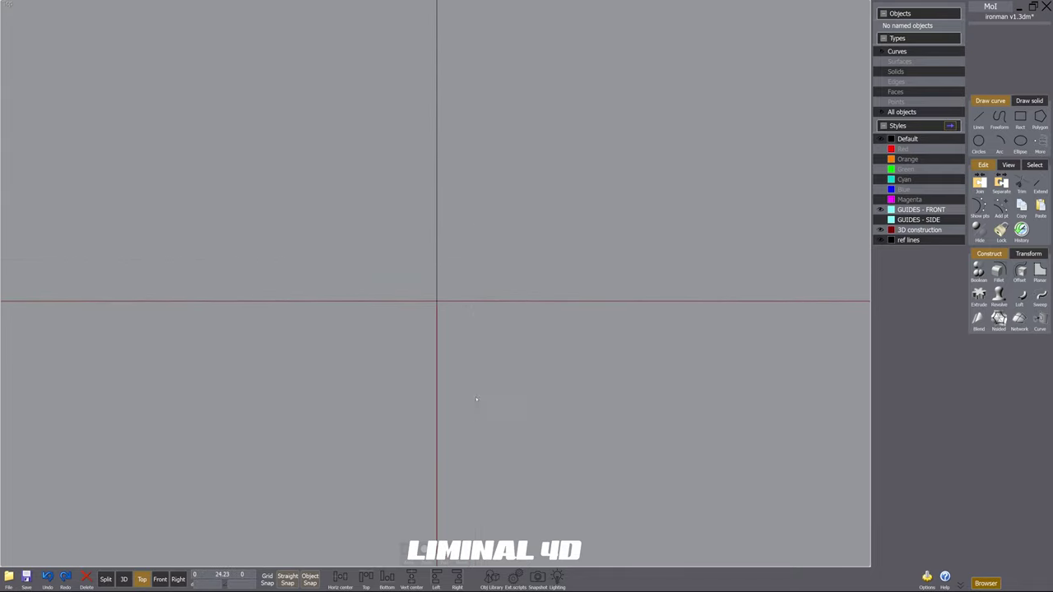
Step: Delete the vertical helper line behind the rear curve
scroll(472, 306, down, 10)
click(465, 264)
key(Delete)
middle_drag(474, 442, 494, 366)
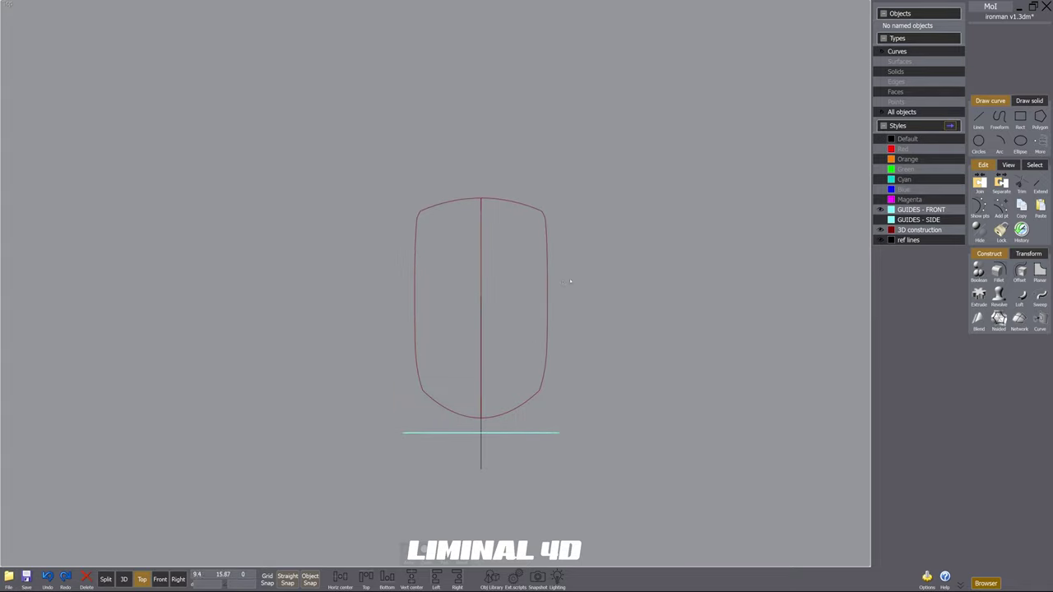
scroll(570, 281, down, 3)
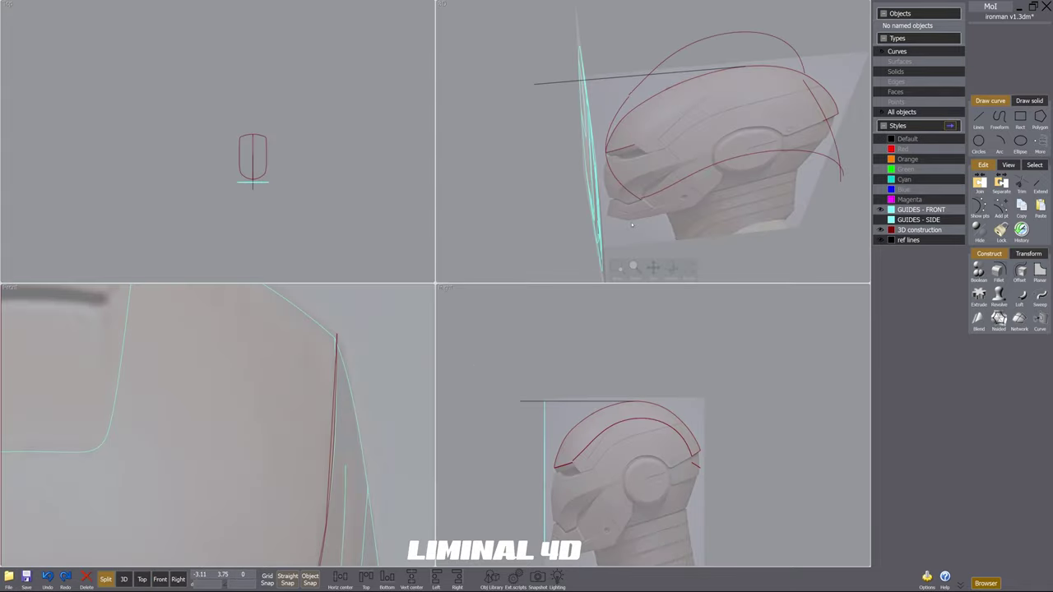
Step: Show the rear curve's control points and nudge its middle control point in the 3D view
key(space)
key(space)
scroll(572, 226, down, 4)
right_drag(571, 226, 699, 302)
click(698, 272)
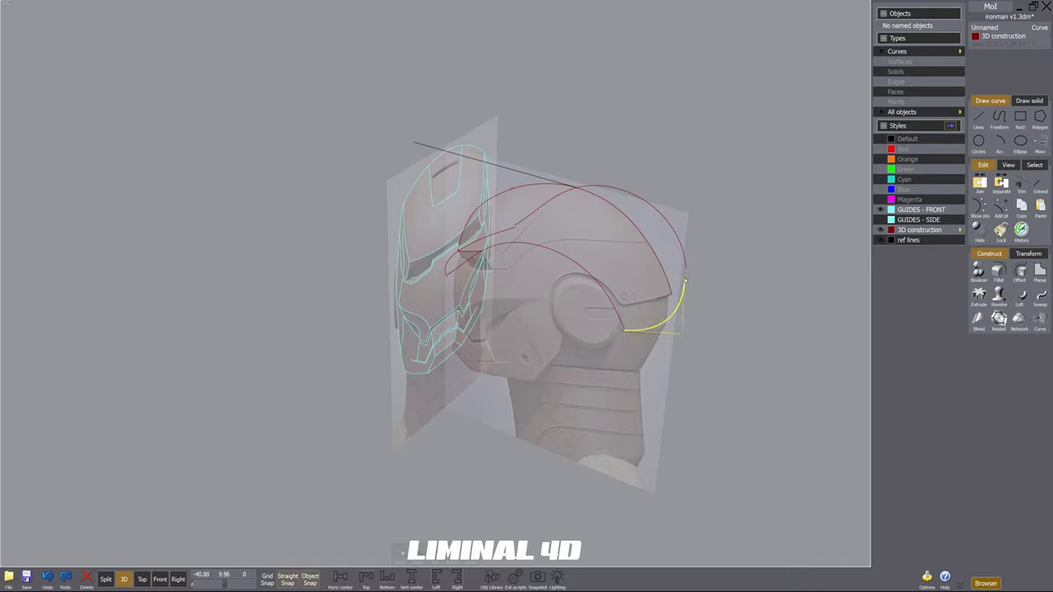
drag(685, 281, 689, 271)
click(702, 294)
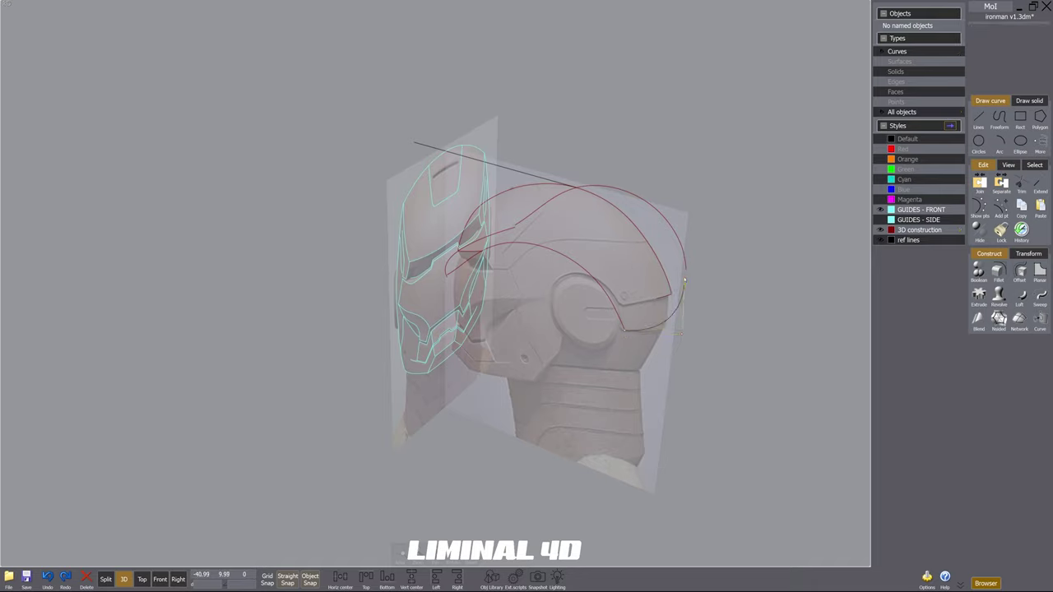
right_drag(698, 319, 711, 240)
key(m)
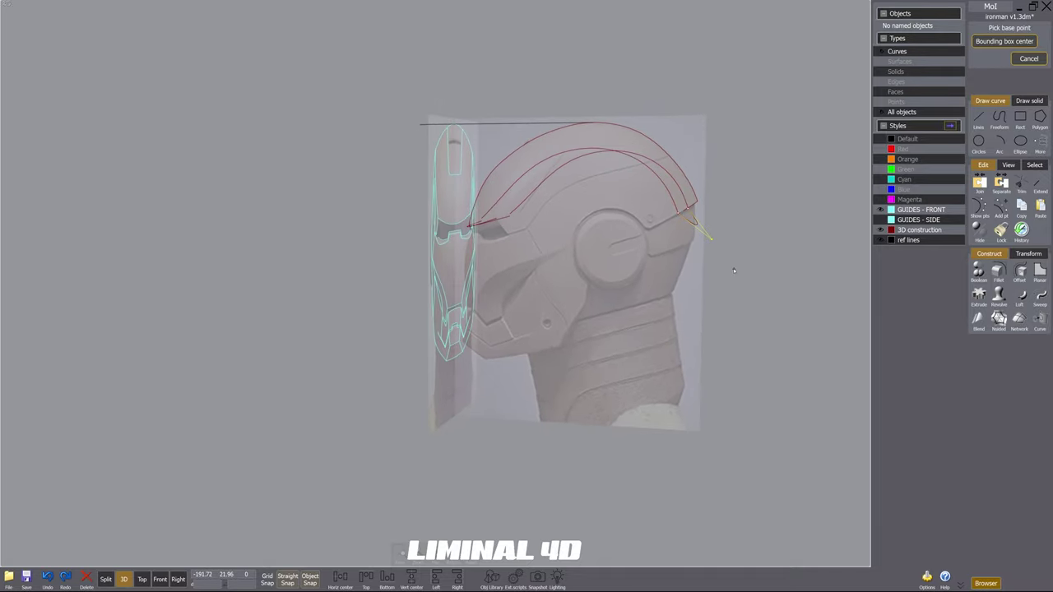
click(734, 269)
click(735, 253)
Step: Move the rear curve's middle control point vertically in the Right view until the curve meets the centre profile's rear end
key(space)
key(space)
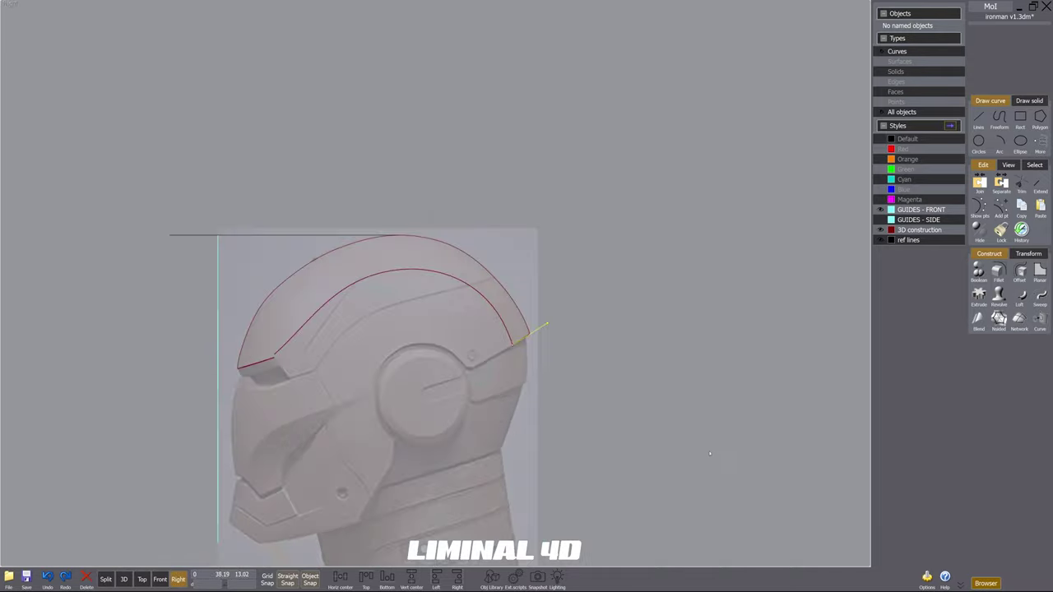
scroll(523, 338, up, 10)
key(m)
click(652, 372)
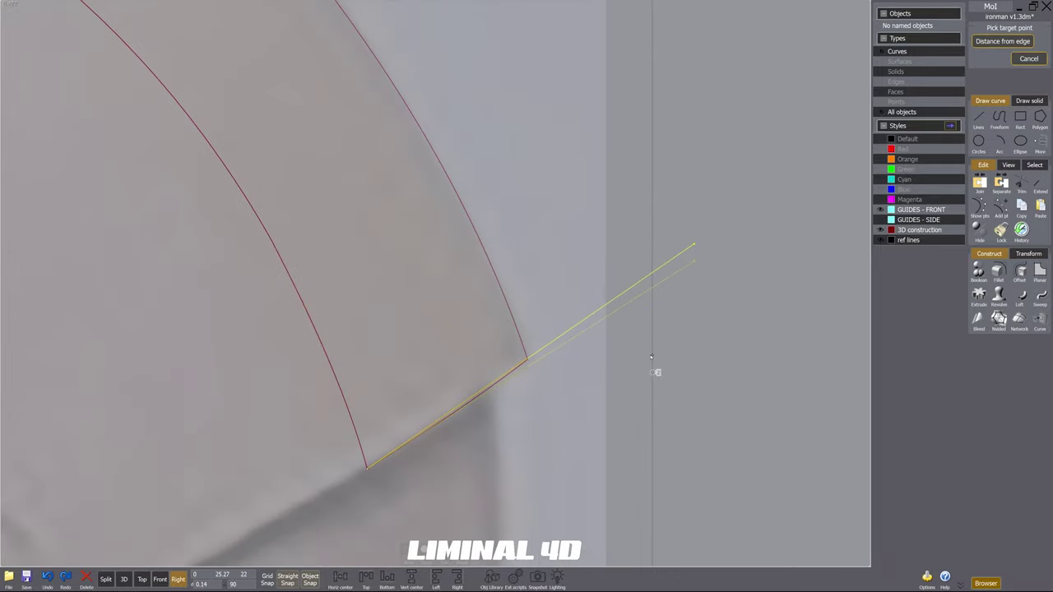
scroll(651, 356, up, 4)
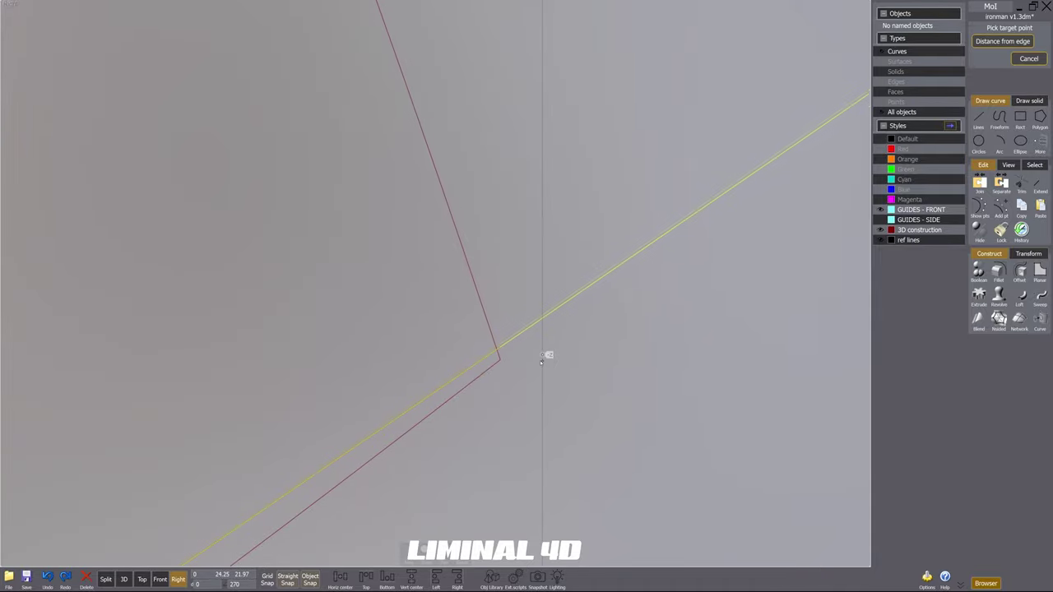
click(545, 358)
scroll(535, 363, down, 3)
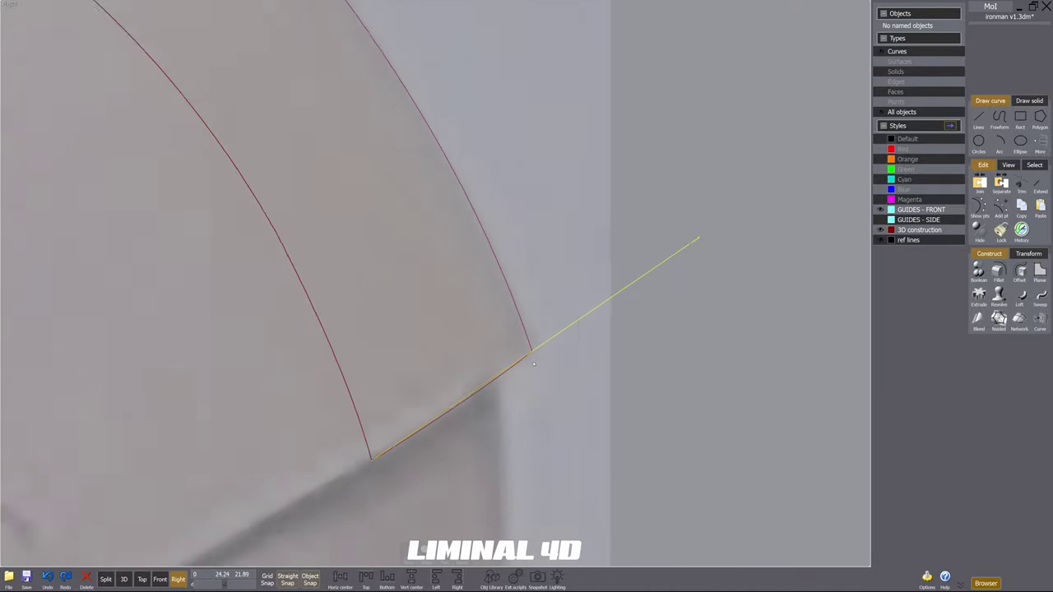
Step: Add a control point to the rear curve between the side curve's rear end and the centre profile
scroll(534, 364, down, 1)
click(1000, 206)
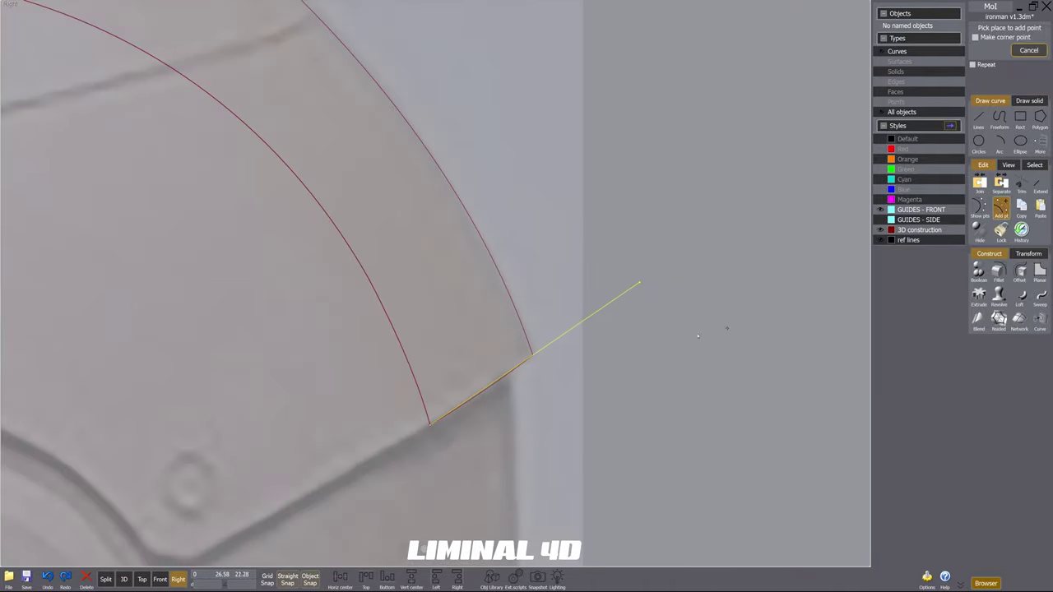
click(491, 384)
scroll(505, 370, up, 3)
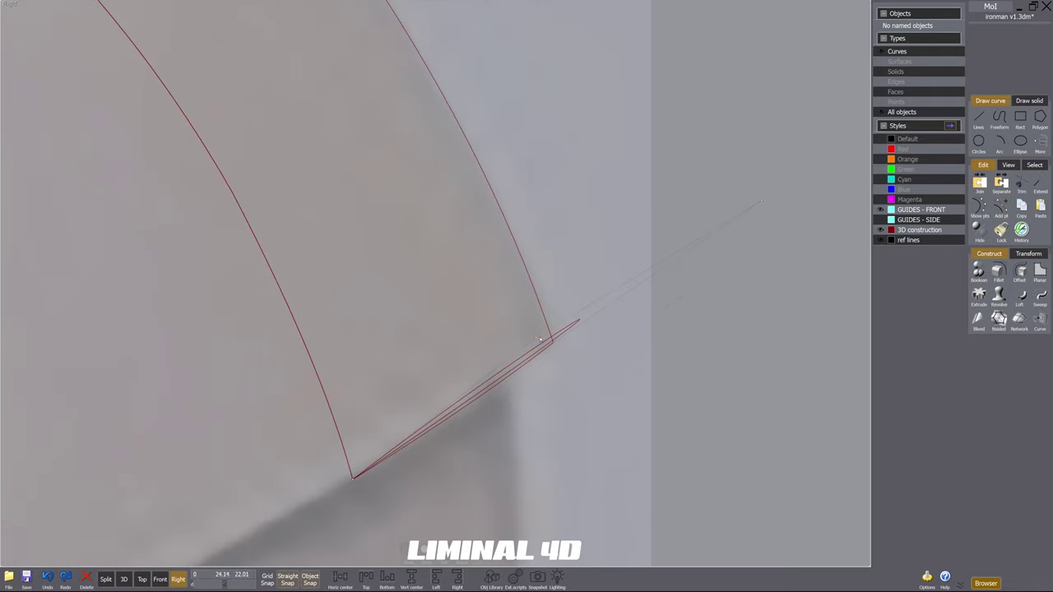
Step: Move the added control point slightly downward to bow that part of the rear curve toward the reference's panel seam
key(m)
click(564, 372)
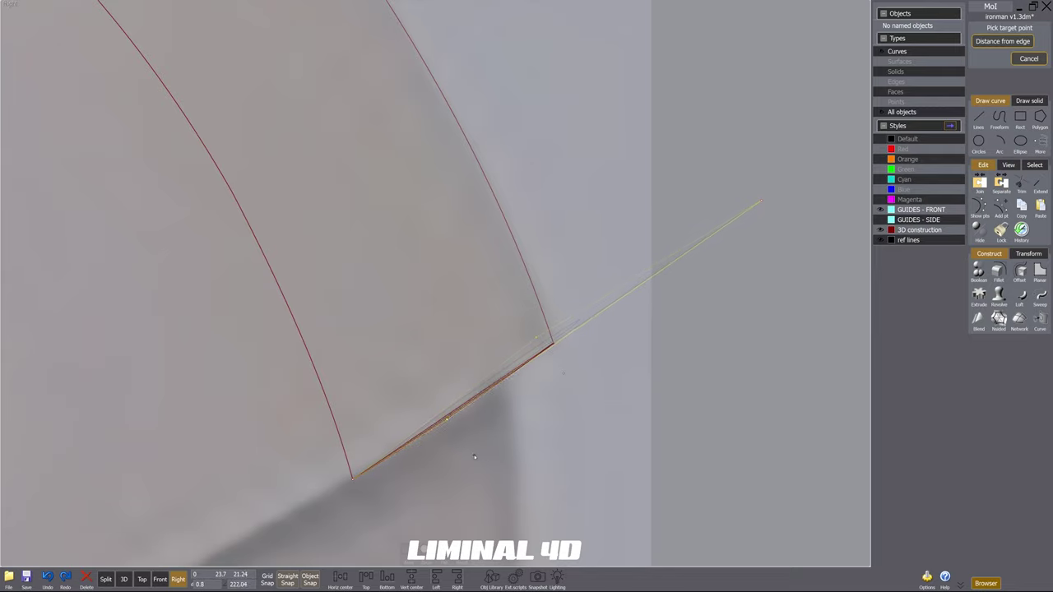
click(738, 294)
scroll(443, 416, up, 3)
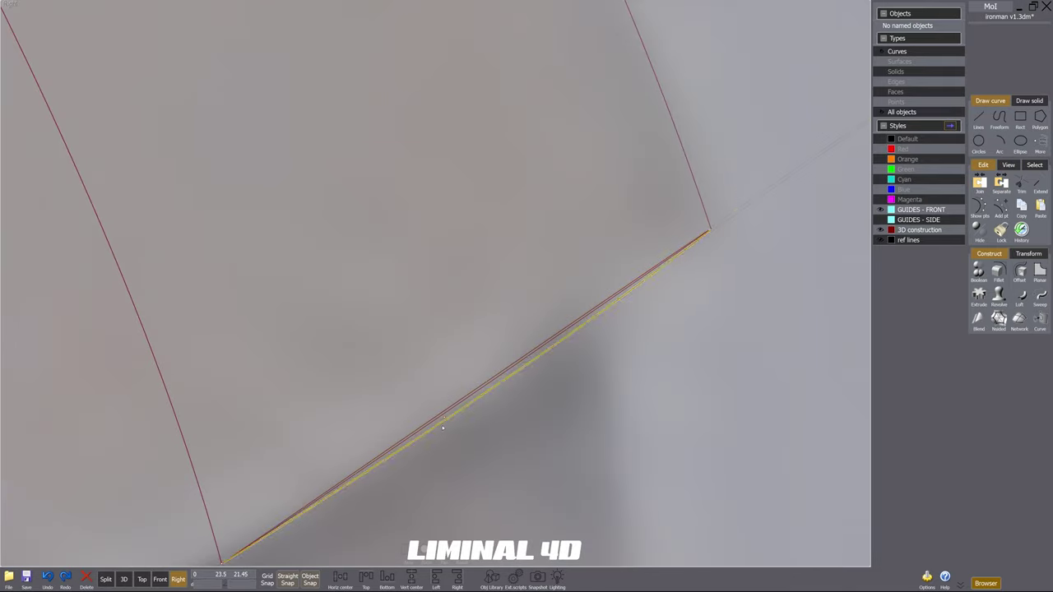
key(m)
click(470, 459)
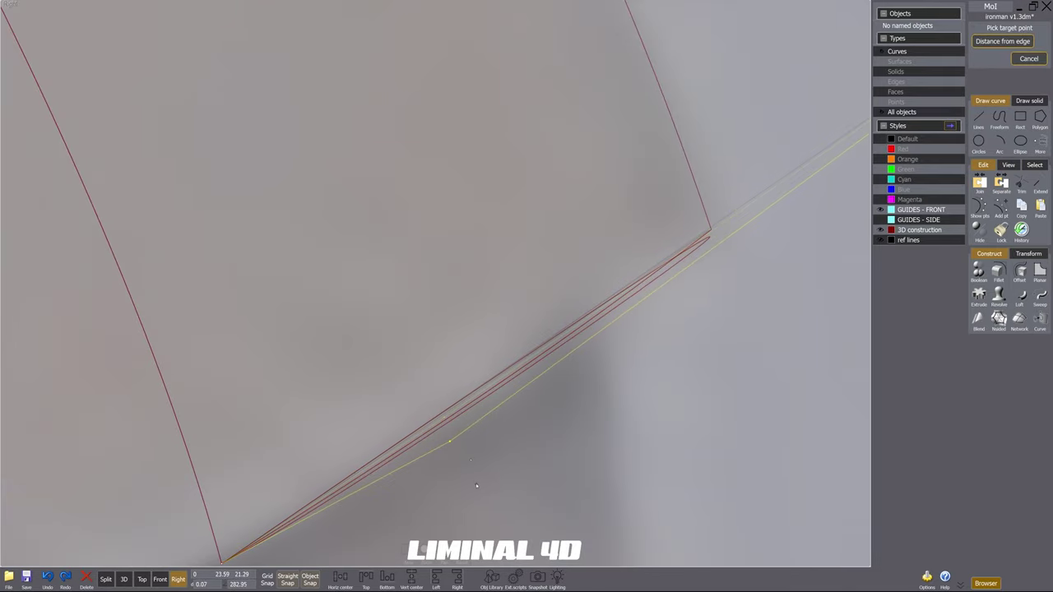
click(475, 476)
scroll(495, 306, down, 6)
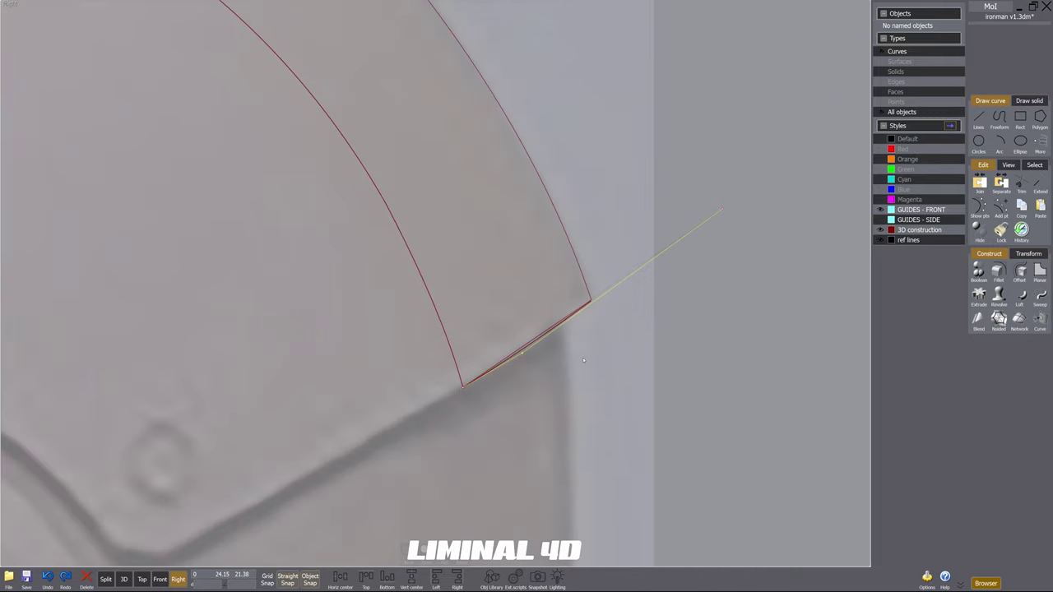
Step: Add a matching control point on the opposite half of the rear curve in the 3D view
key(F5)
click(245, 551)
key(F5)
right_drag(699, 238, 558, 394)
click(1001, 205)
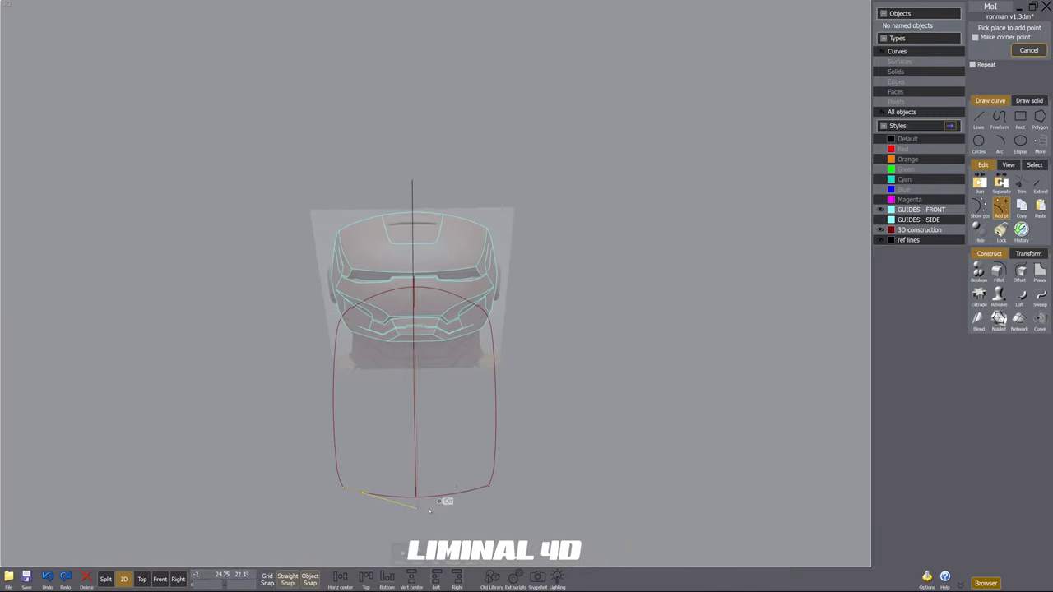
scroll(466, 493, up, 4)
click(481, 522)
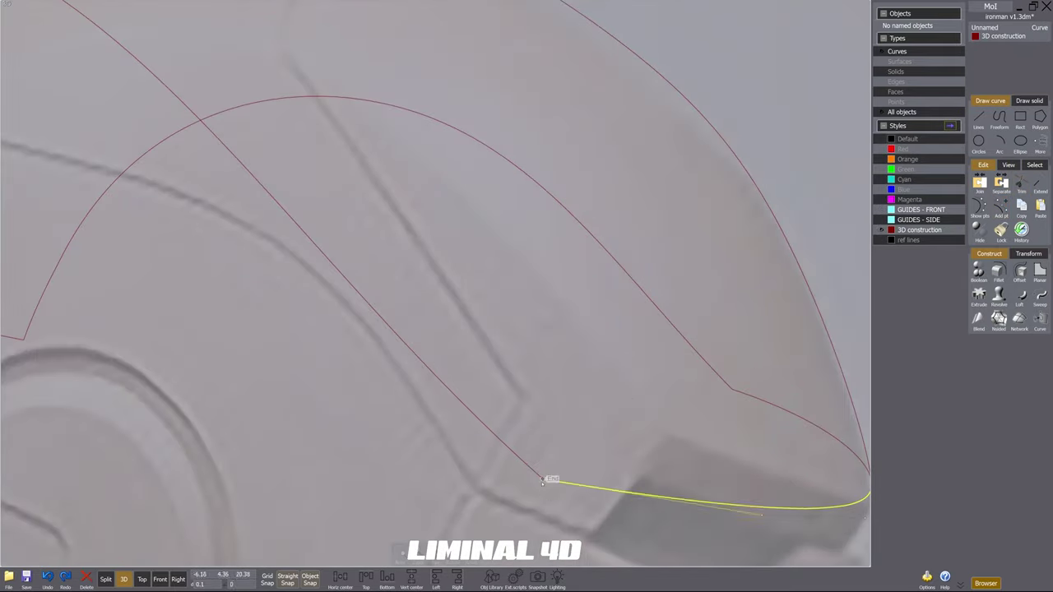
Step: Delete the front half-curve and the side curve on one side of the centre profile
scroll(543, 482, down, 10)
click(1022, 184)
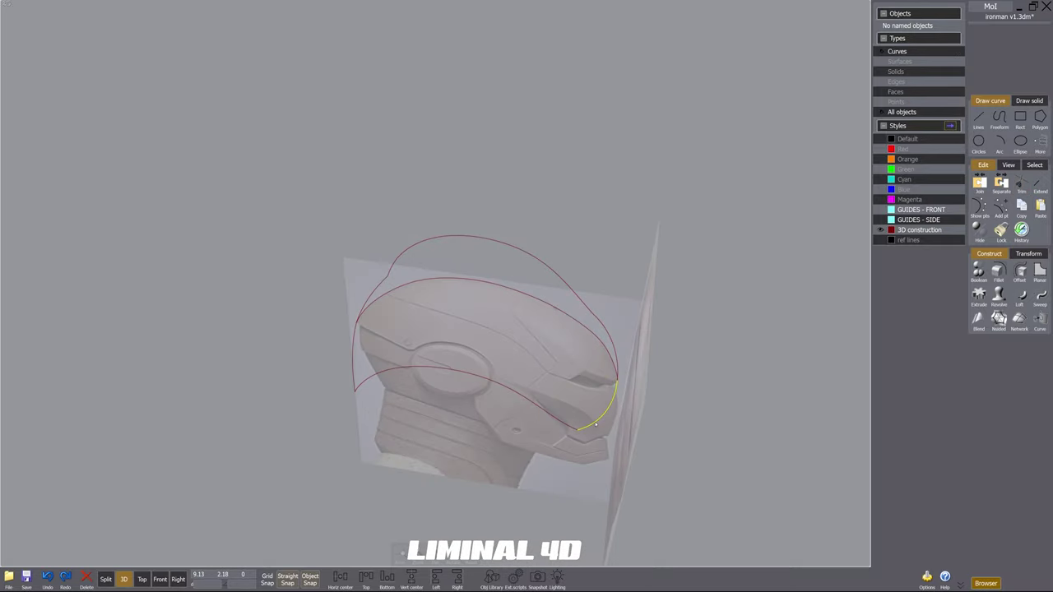
click(602, 417)
right_drag(603, 417, 580, 467)
key(Delete)
click(529, 449)
key(Delete)
Step: Mirror the remaining front half-curve and side curve to the other side of the helmet in the Front view
click(605, 387)
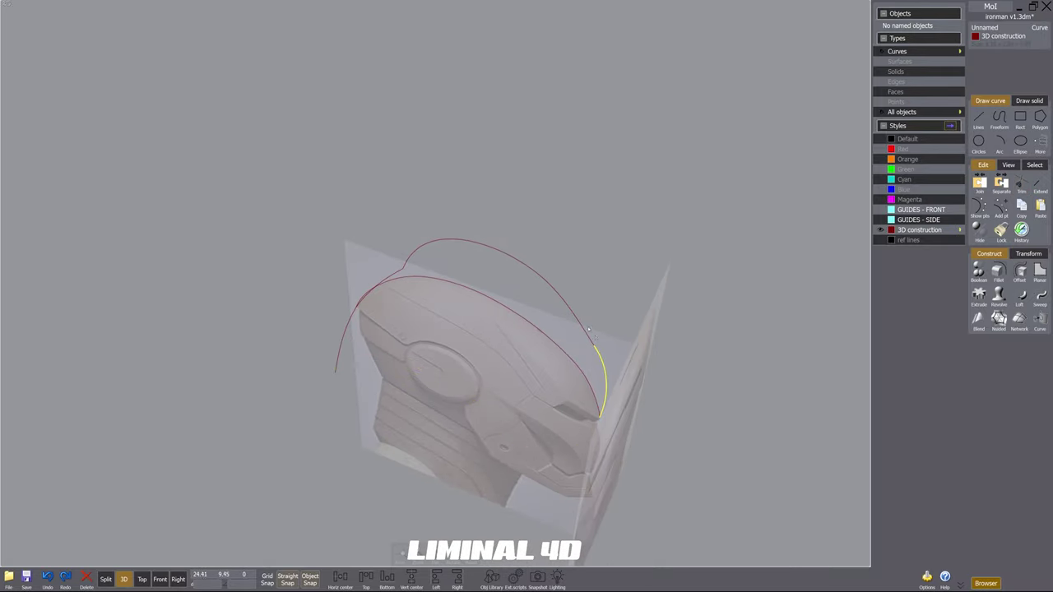
click(593, 341)
click(105, 579)
scroll(325, 439, down, 10)
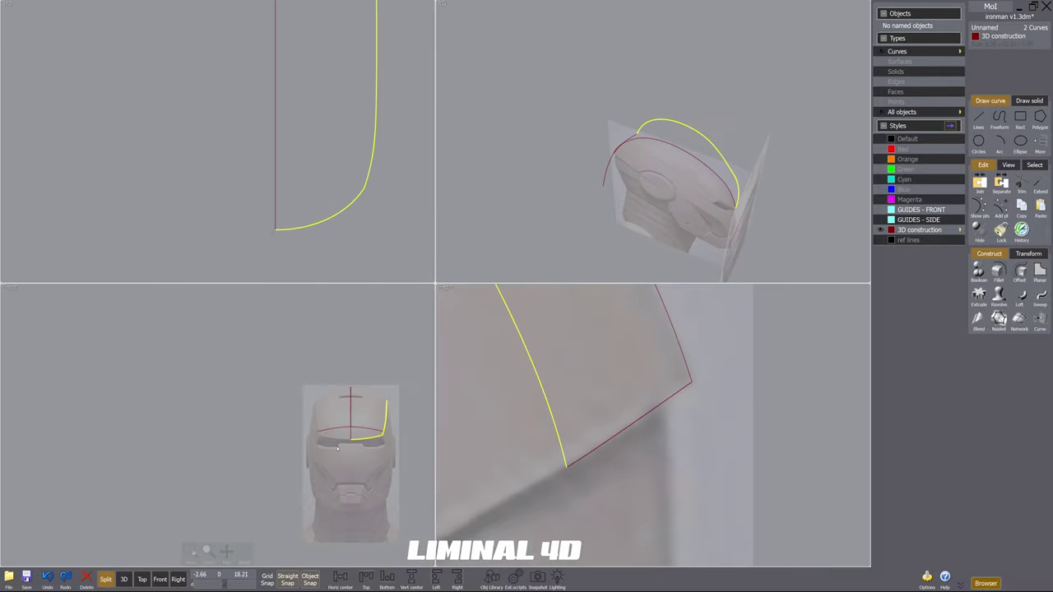
scroll(339, 436, up, 4)
scroll(377, 457, up, 4)
key(m)
click(362, 450)
click(359, 403)
Step: Examine how the mirrored side curve lines up with the rear curve's end and the original side curve
scroll(205, 416, up, 5)
scroll(206, 415, down, 2)
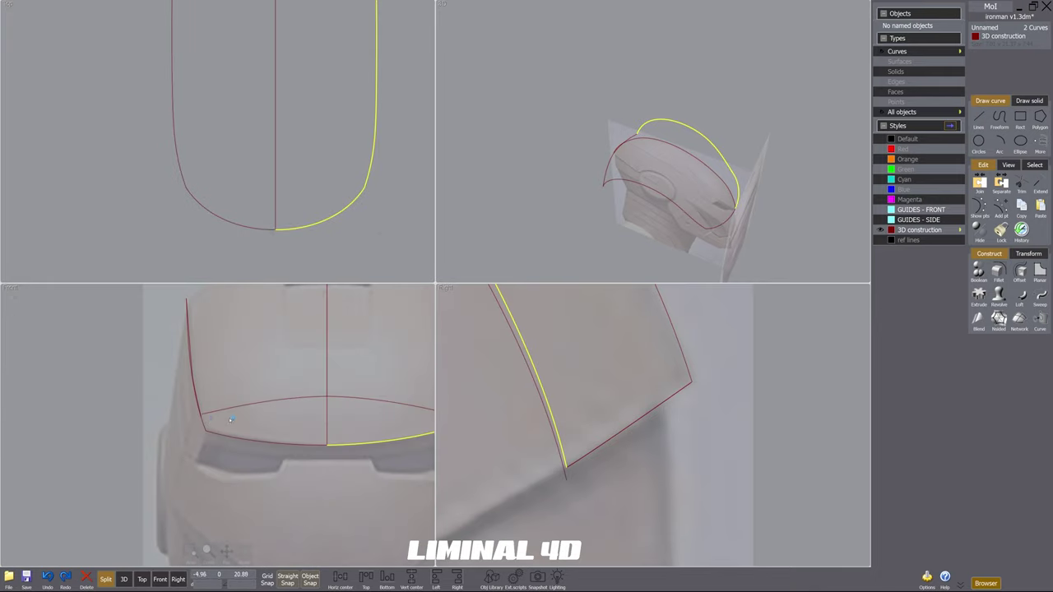
right_drag(576, 252, 686, 193)
click(697, 182)
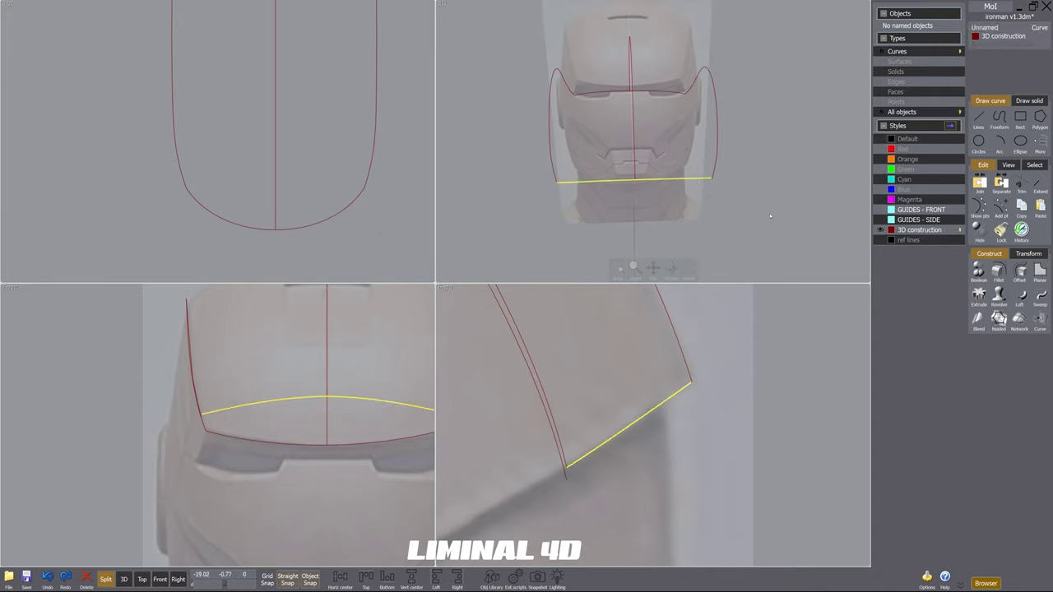
scroll(707, 185, up, 2)
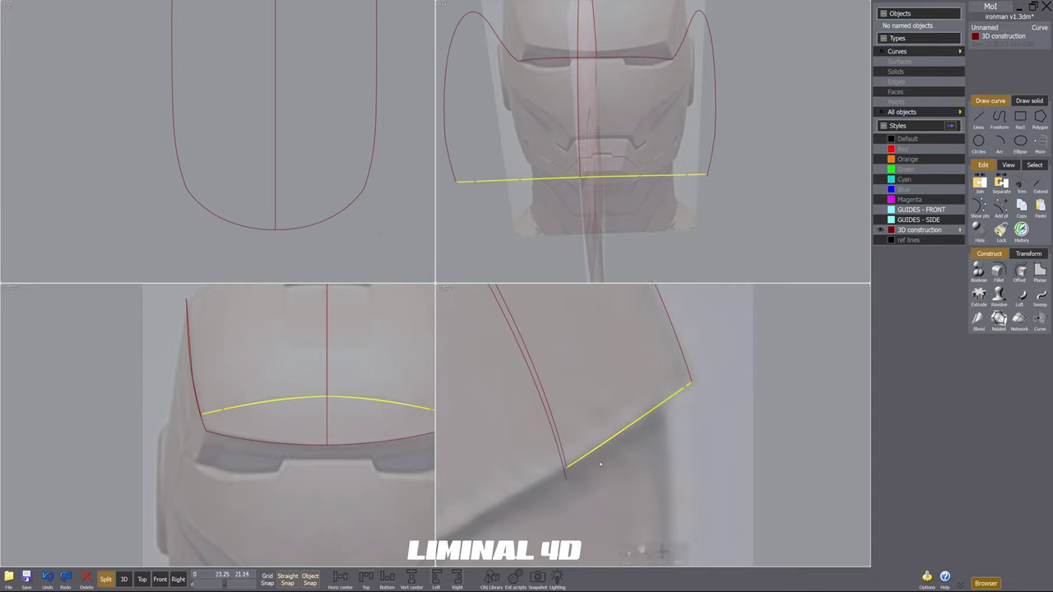
click(578, 483)
scroll(632, 218, down, 3)
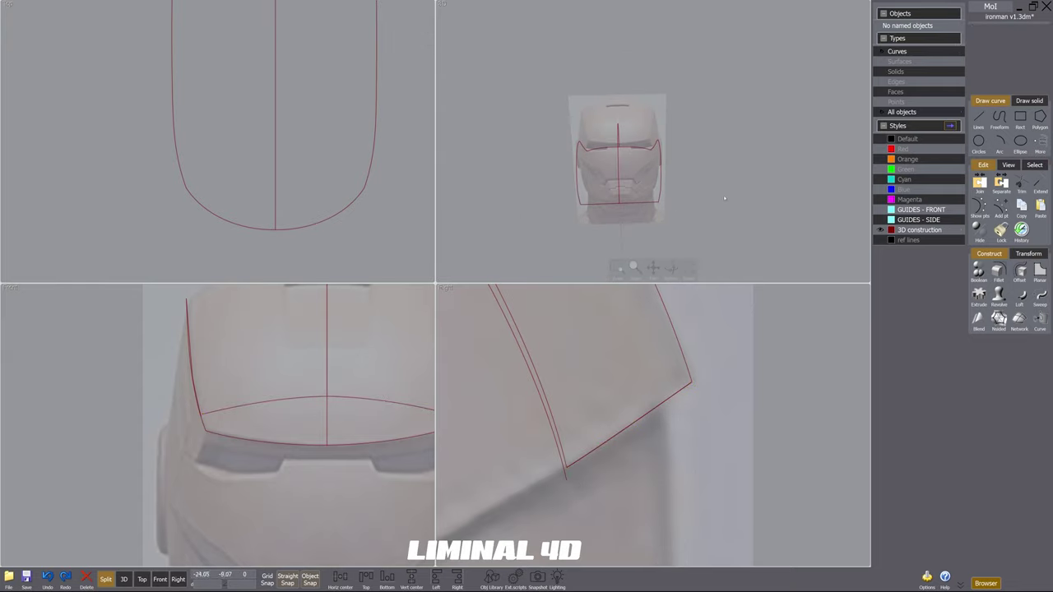
Step: Delete the misaligned mirrored copies of the front half-curve and side curve
right_drag(629, 218, 599, 229)
click(663, 140)
key(Delete)
Step: Mirror the original front half-curve and side curve again in the Front view, across a straight vertical axis on the centreline
click(584, 172)
scroll(352, 414, down, 5)
right_drag(348, 410, 344, 483)
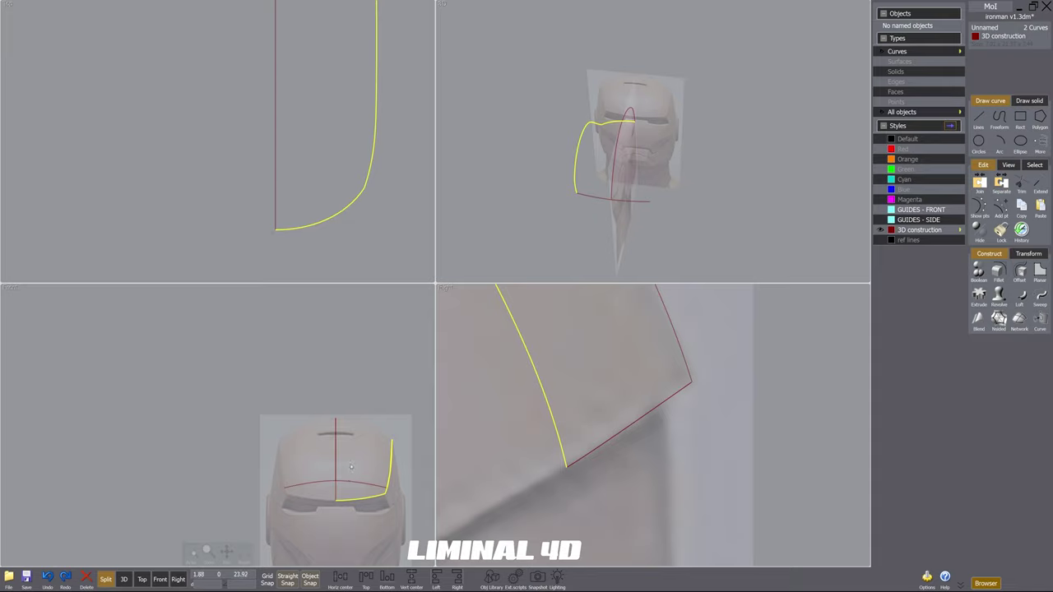
key(m)
click(340, 450)
click(344, 387)
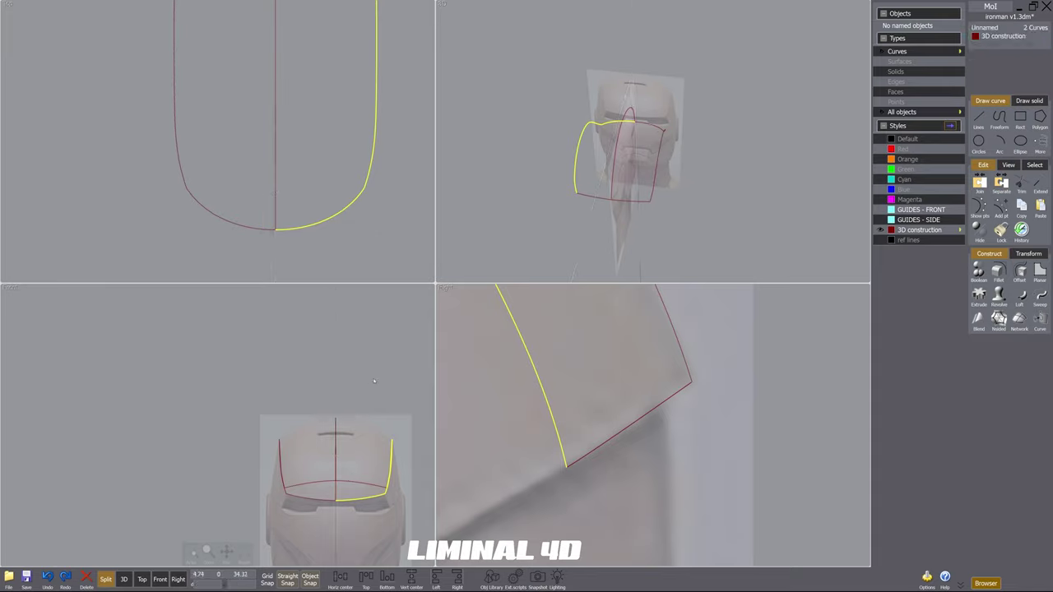
right_click(345, 252)
key(Escape)
key(Escape)
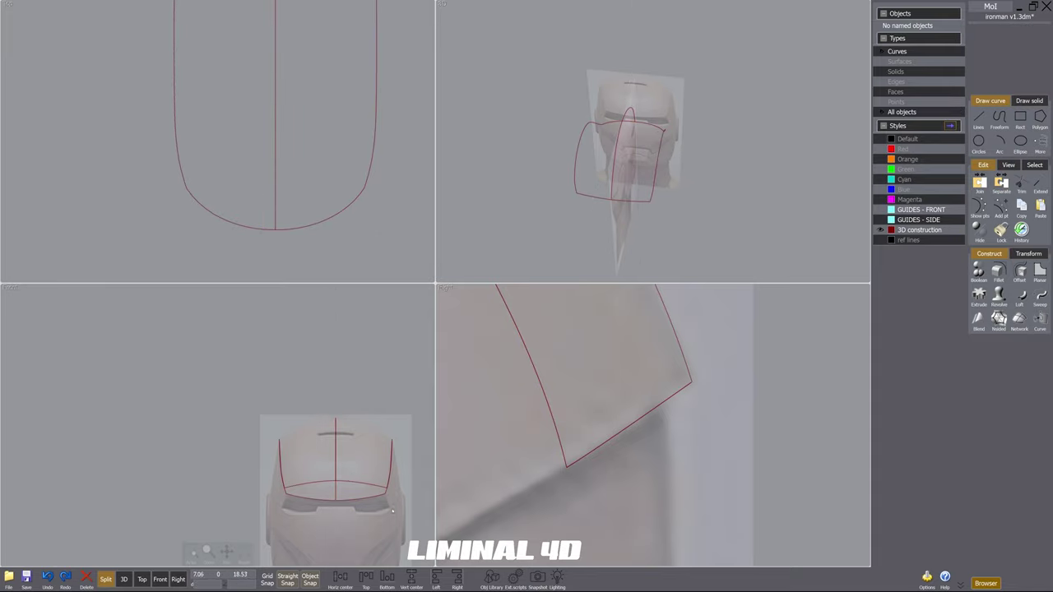
Step: Examine all the helmet construction curves together from several angles in the 3D view
scroll(627, 197, up, 4)
scroll(655, 183, down, 5)
drag(719, 222, 552, 148)
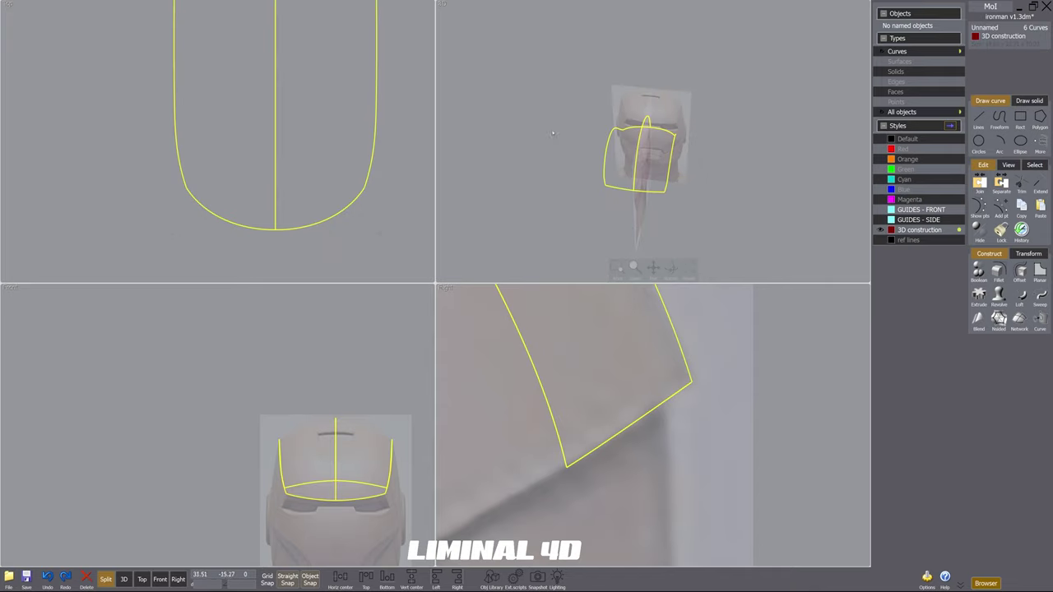
key(t)
right_click(547, 178)
right_drag(547, 179, 588, 228)
right_click(588, 229)
click(606, 218)
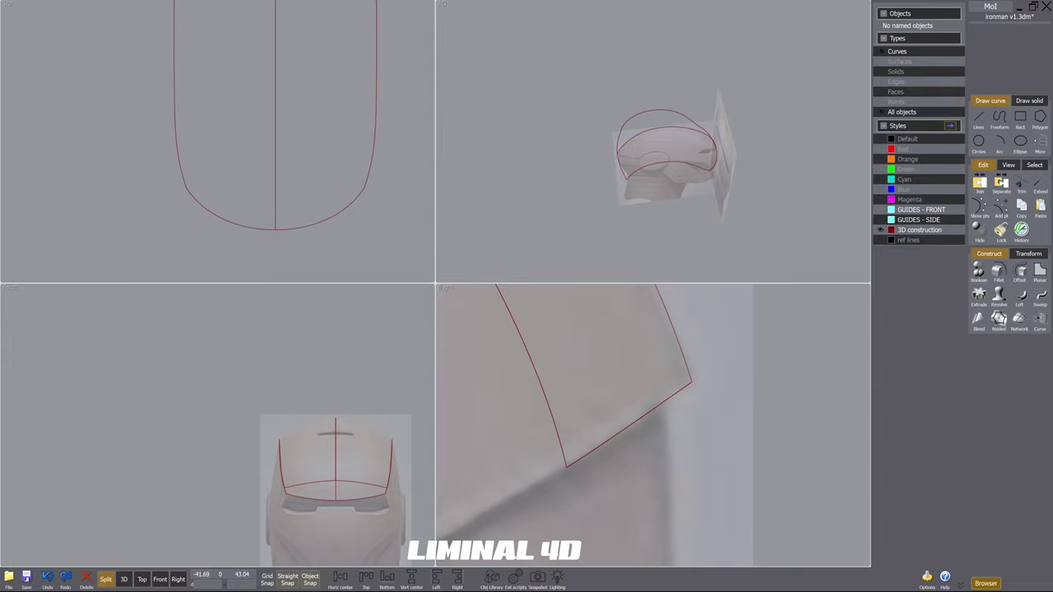
right_drag(662, 267, 648, 192)
key(ctrl+a)
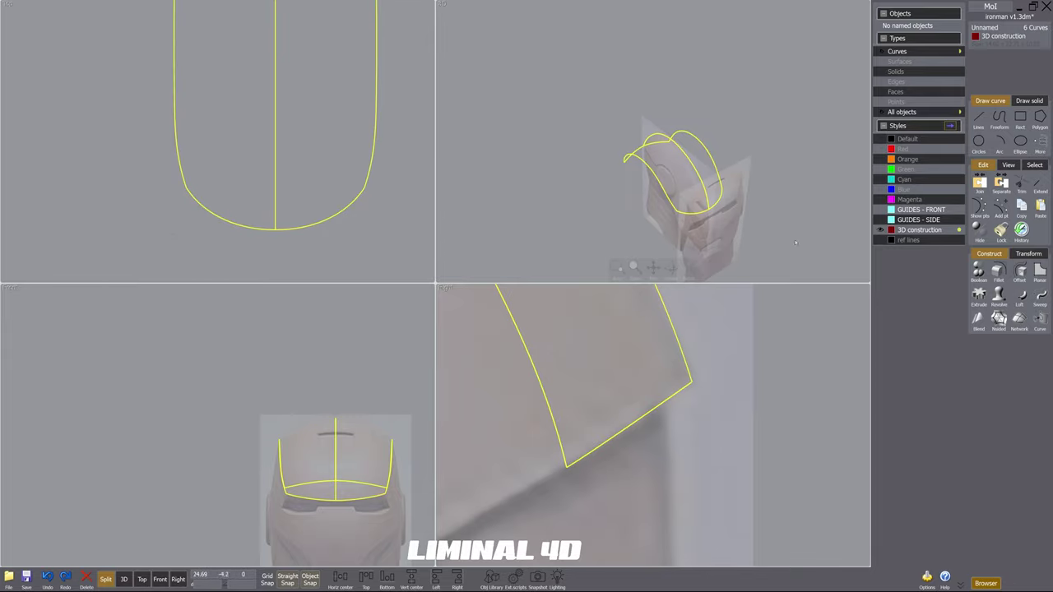
click(123, 579)
right_drag(549, 347, 506, 357)
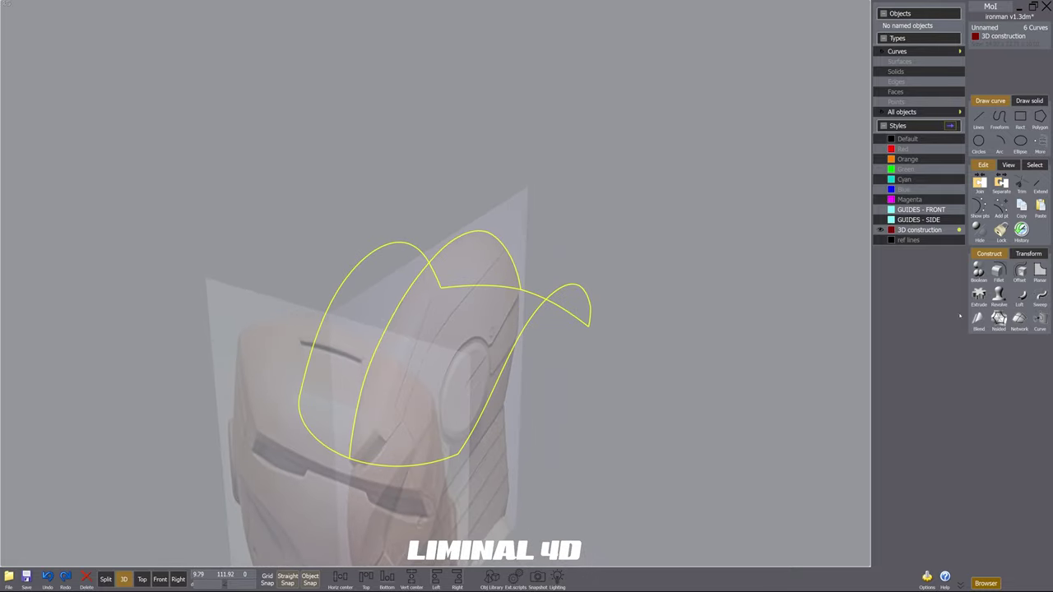
click(843, 189)
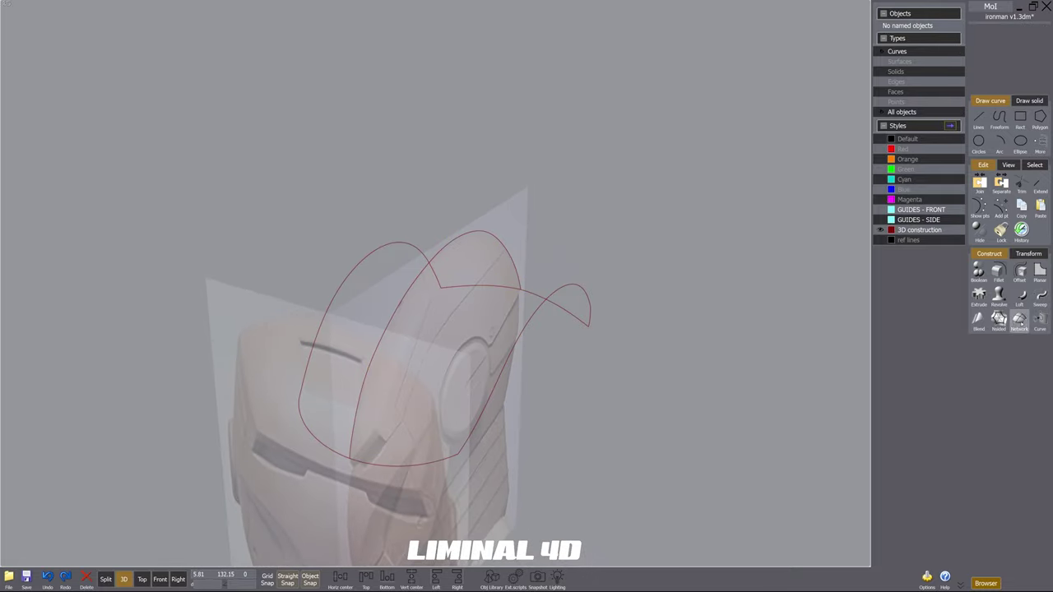
click(1020, 323)
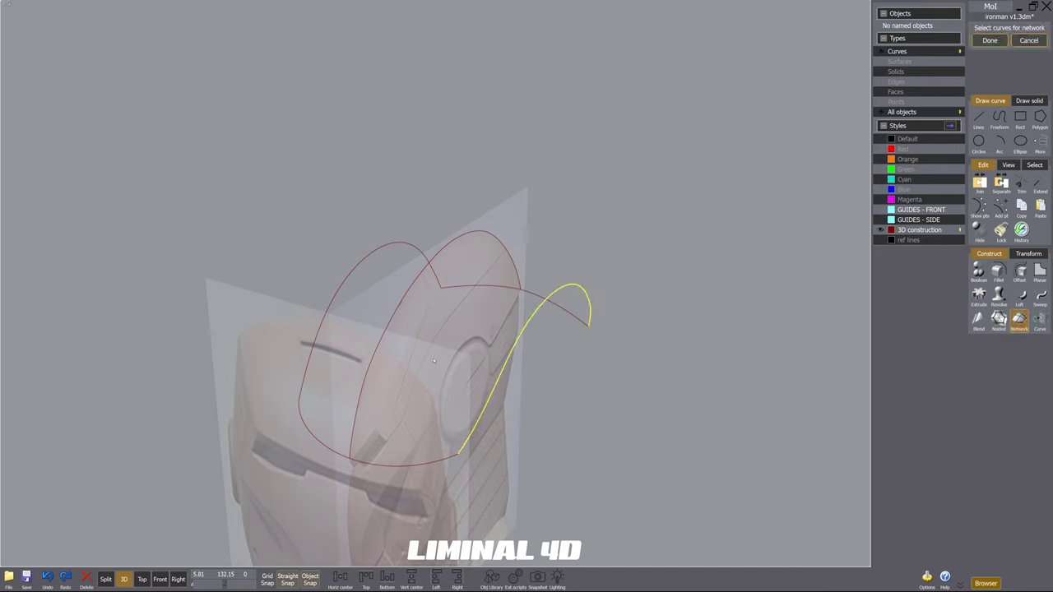
click(380, 344)
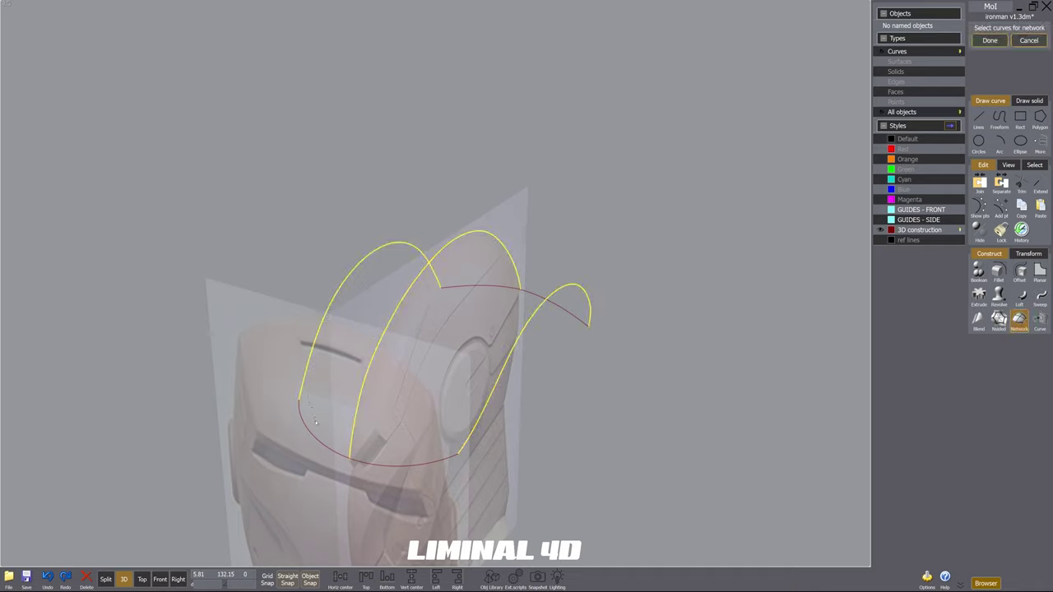
key(Escape)
Step: Join the front curve's two halves and adjust the control points beside the centre profile for a smooth transition
click(334, 455)
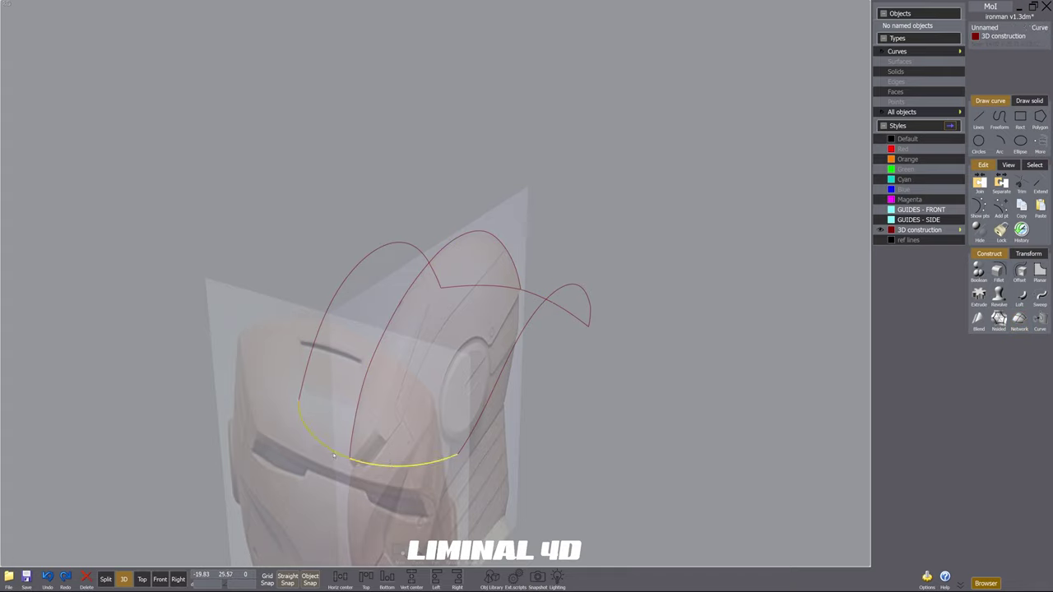
click(498, 300)
click(499, 286)
click(452, 420)
click(411, 465)
right_drag(386, 482, 666, 428)
key(Delete)
click(521, 478)
scroll(505, 470, up, 3)
click(662, 479)
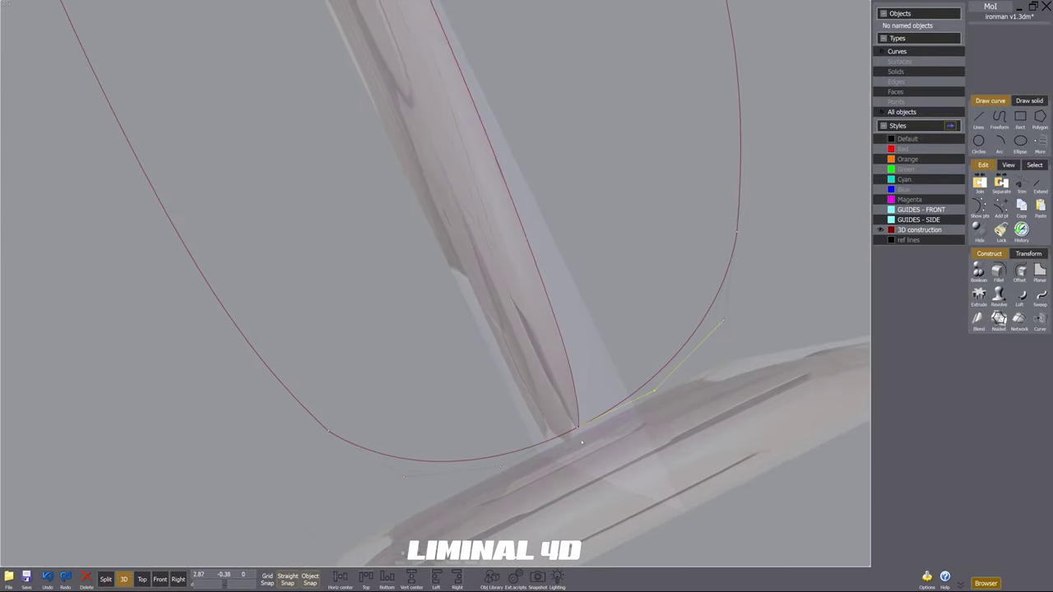
click(500, 466)
key(ctrl+z)
key(ctrl+y)
scroll(563, 473, down, 3)
right_drag(564, 473, 533, 484)
Step: Examine the joined front curve's smoothness and symmetry where it meets the centre profile in the Top view
click(627, 434)
key(space)
key(space)
scroll(358, 420, down, 3)
scroll(453, 428, up, 3)
scroll(456, 444, up, 6)
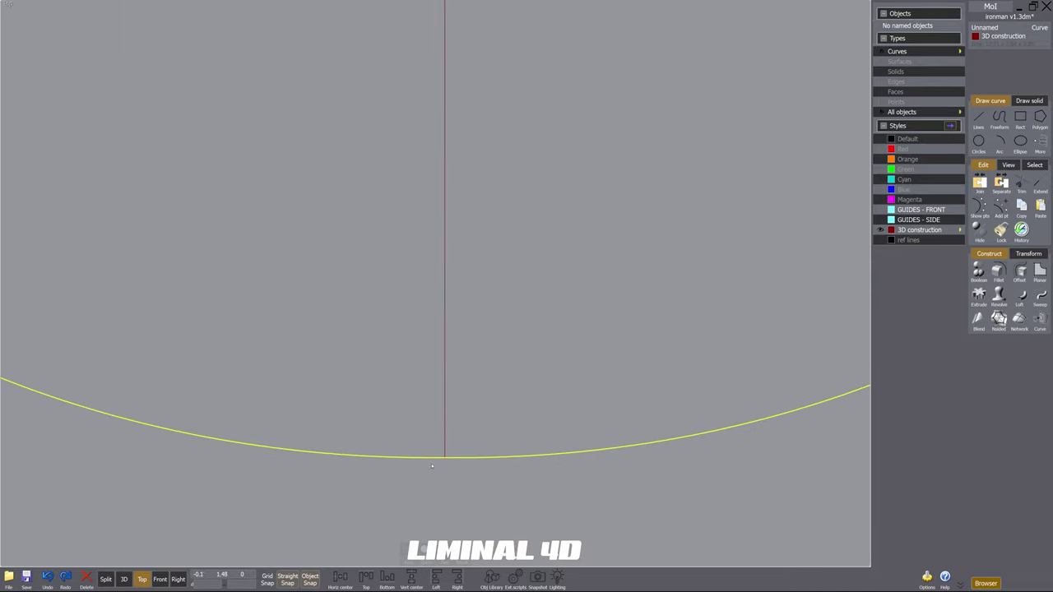
scroll(496, 425, down, 4)
key(space)
key(space)
Step: Assign the Default style to the joined front curve
right_drag(641, 275, 502, 300)
click(890, 139)
middle_drag(464, 485, 419, 394)
click(419, 394)
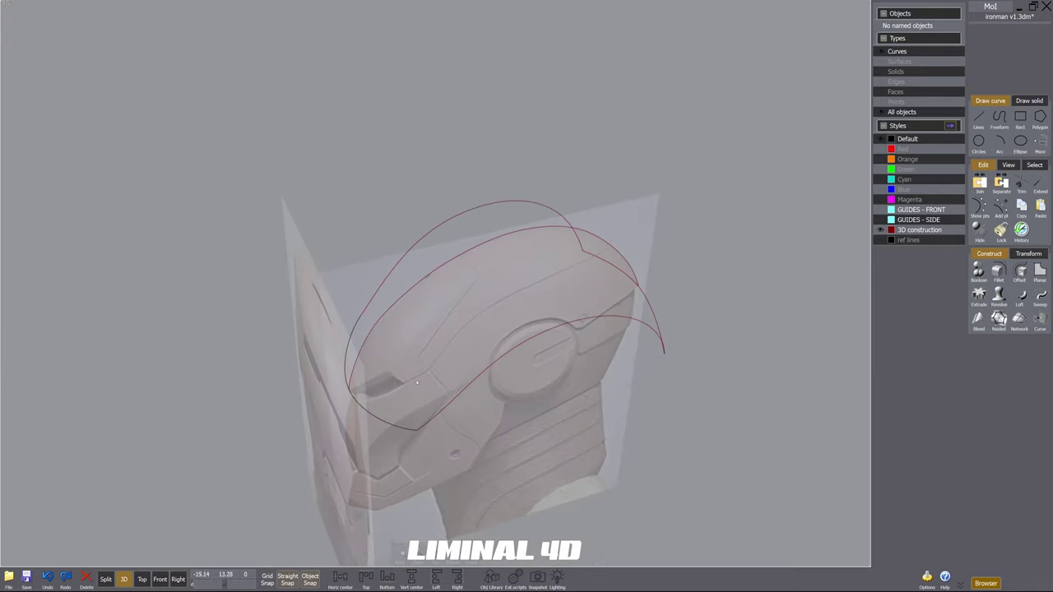
Step: Assign the joined front curve to the 3D construction style
click(416, 433)
scroll(415, 432, down, 4)
right_drag(495, 444, 621, 405)
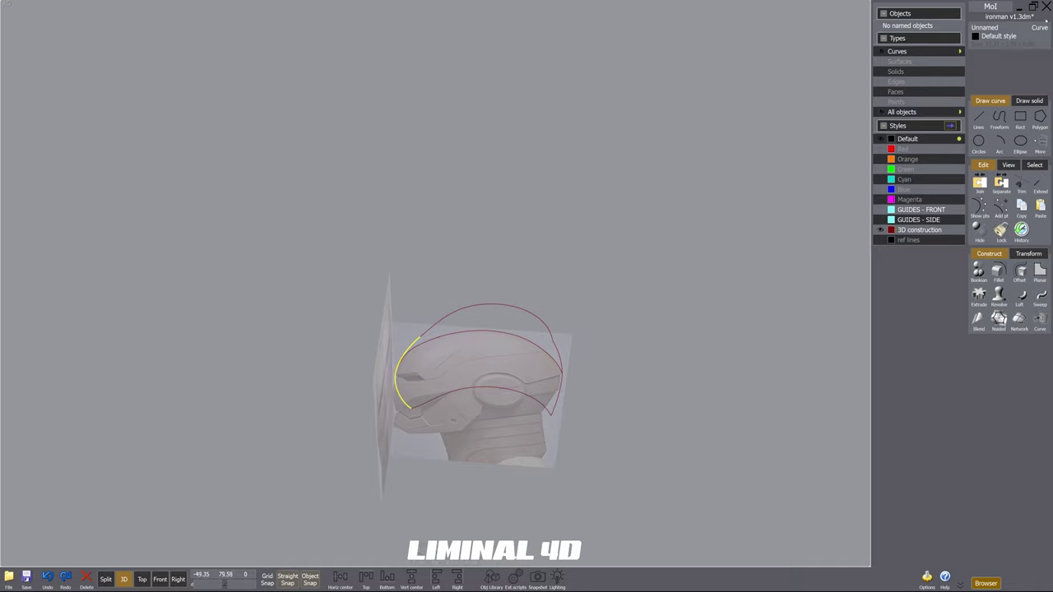
click(998, 36)
click(1023, 94)
click(682, 340)
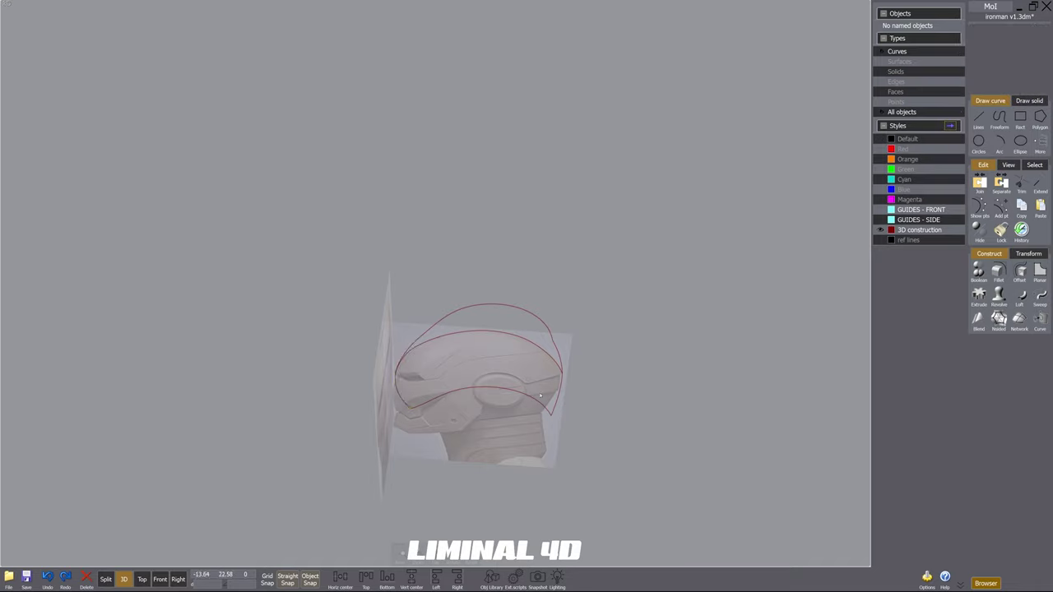
Step: Build a Network surface for the helmet's top shell from all five construction curves
drag(582, 435, 407, 304)
right_drag(477, 481, 503, 434)
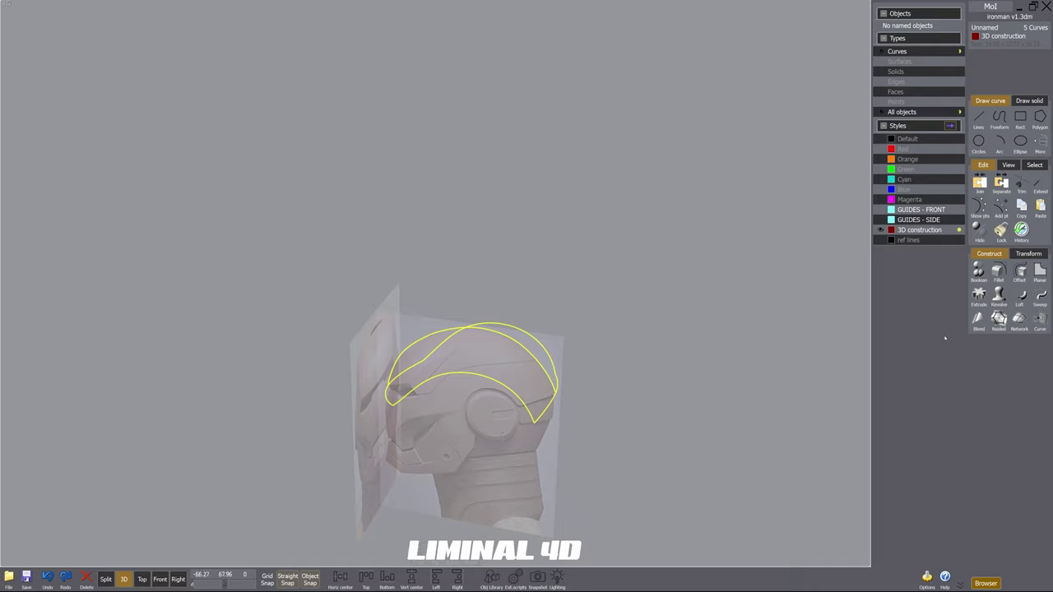
click(1018, 322)
right_drag(612, 415, 541, 400)
right_click(568, 435)
click(455, 467)
Step: Export the top shell surface as an FBX file, meshed with N-gons at an angle of 4.53
click(540, 400)
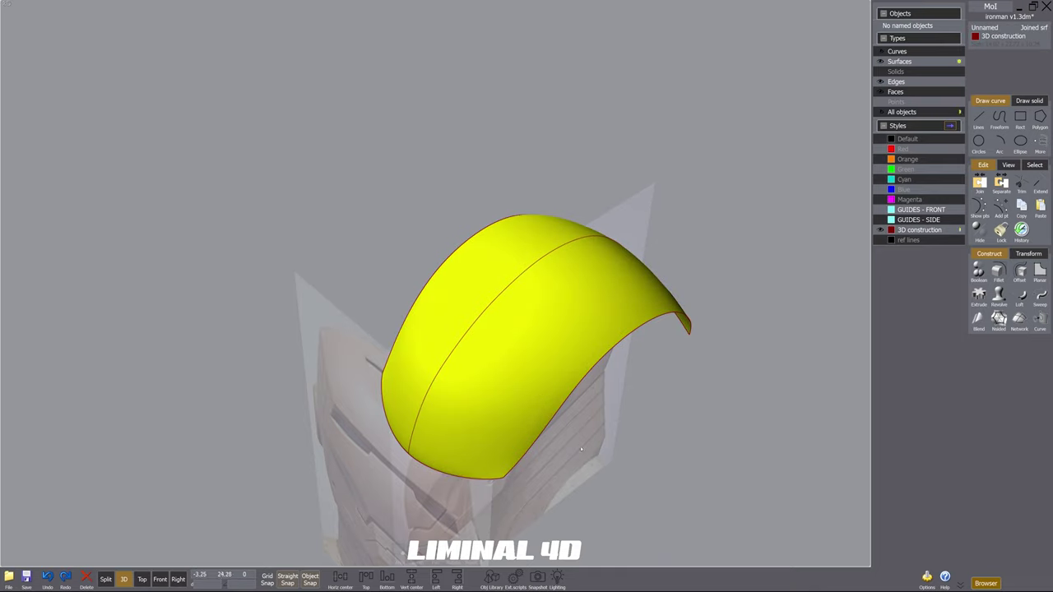
click(8, 569)
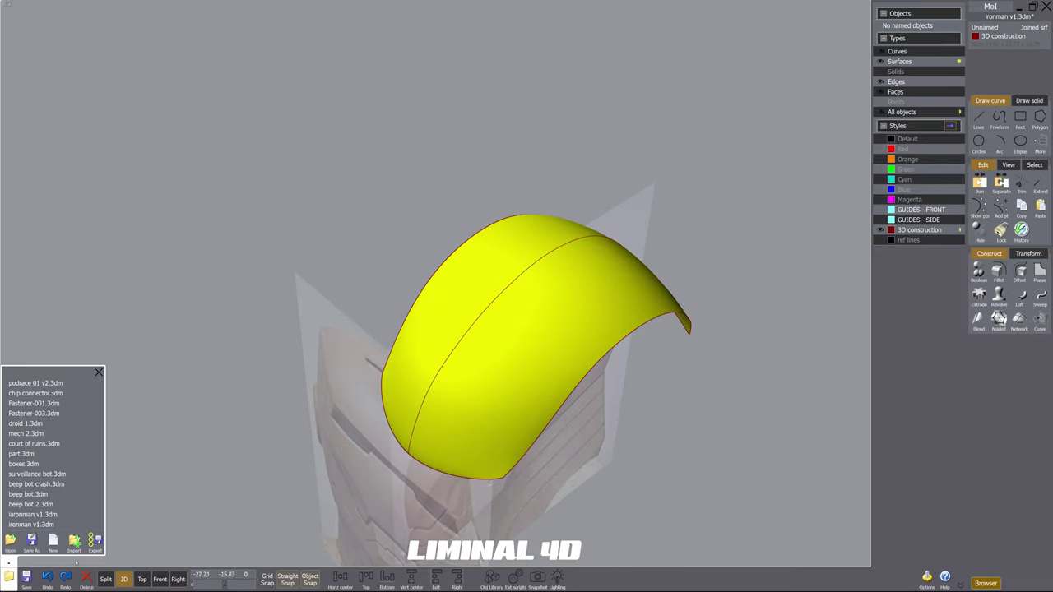
click(94, 543)
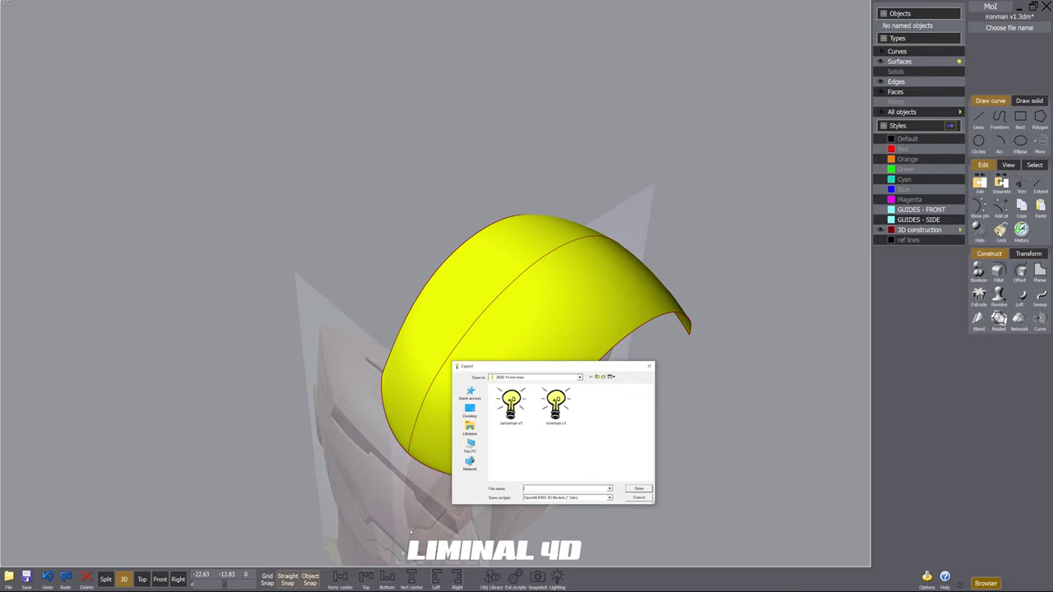
click(584, 498)
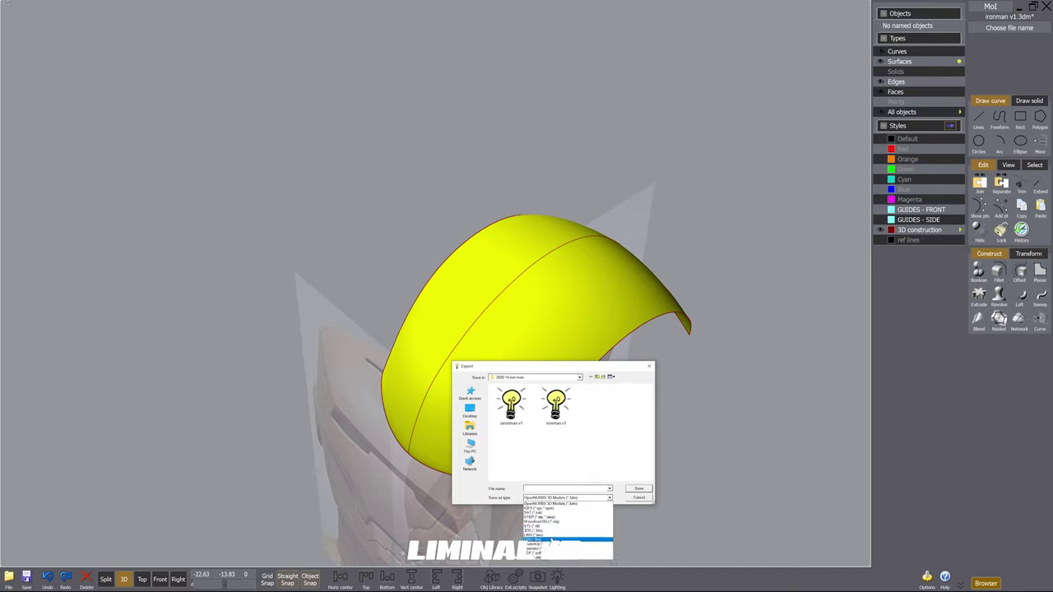
click(551, 539)
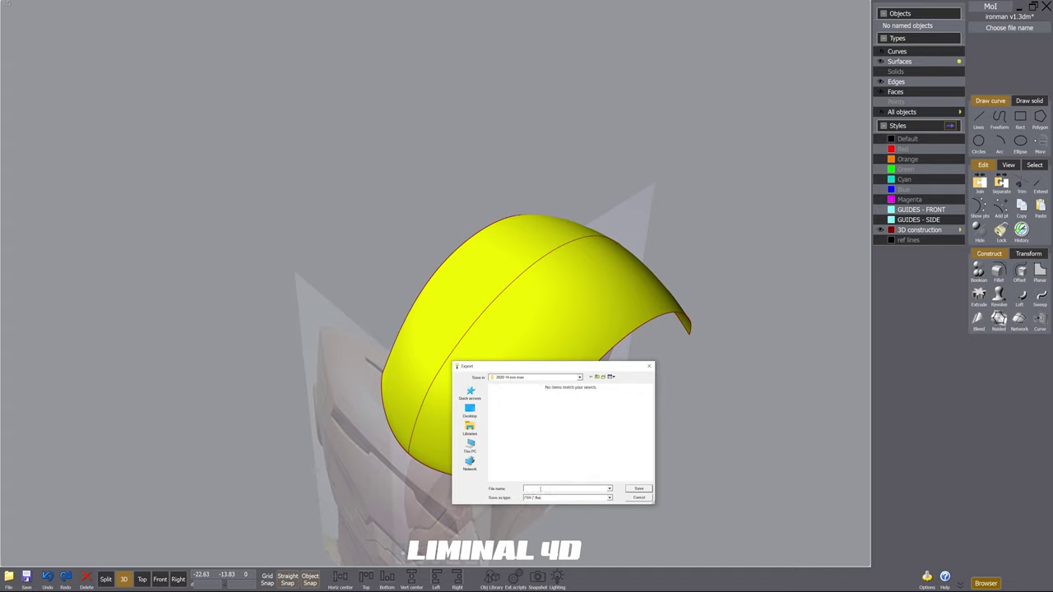
key(Return)
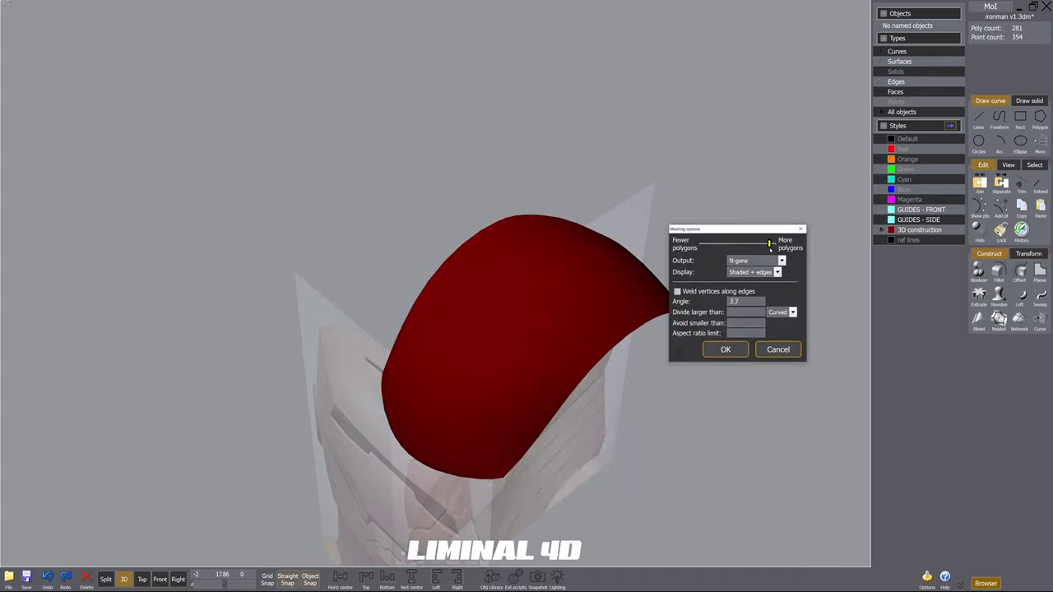
drag(768, 249, 765, 246)
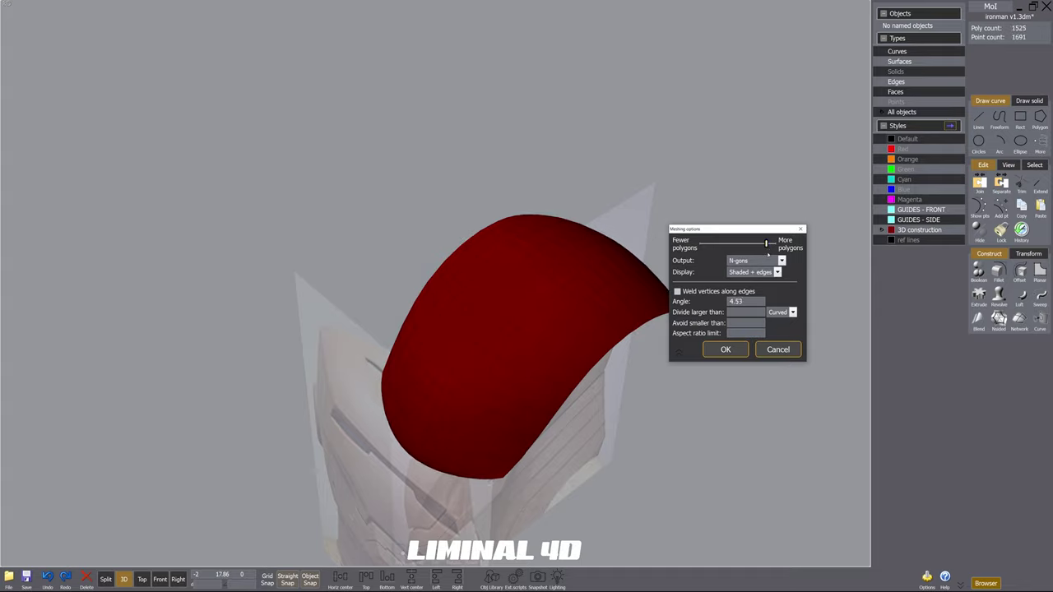
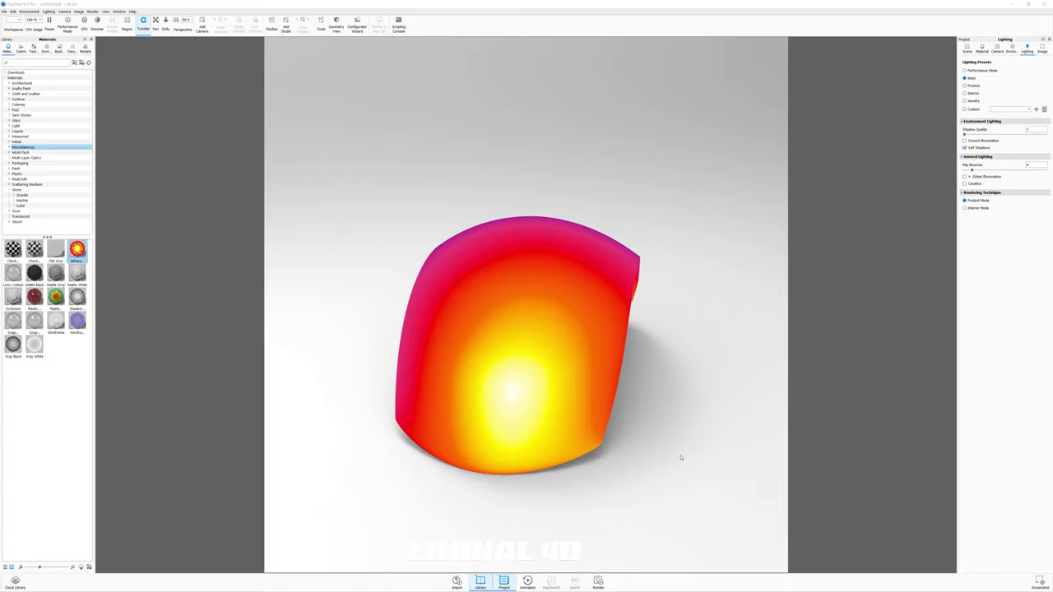
Step: Switch to KeyShot and examine the shell's shading from several angles for a seam or crease along the centreline
drag(680, 458, 830, 438)
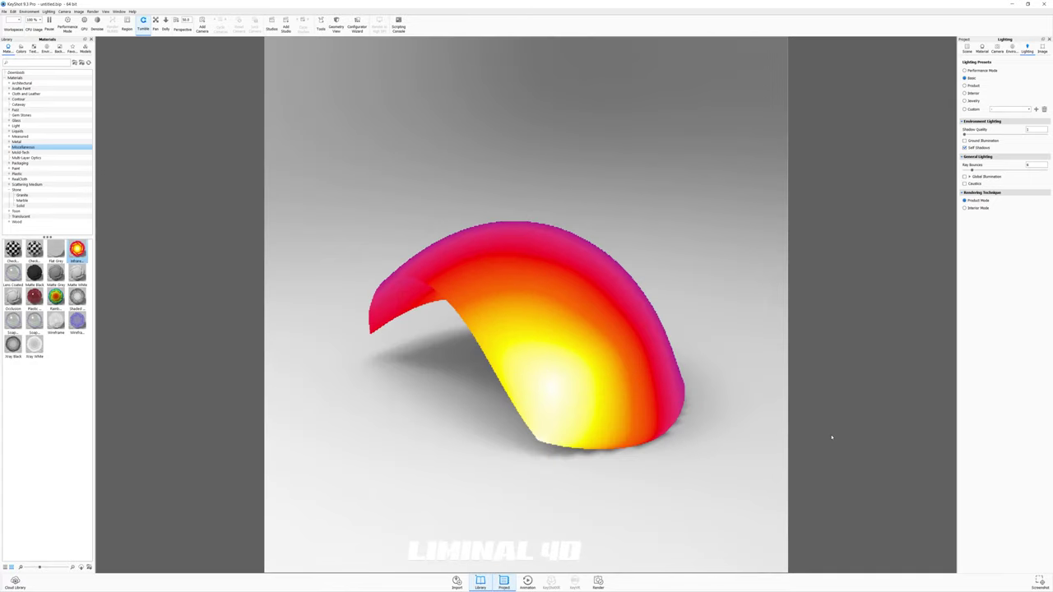
drag(831, 437, 639, 432)
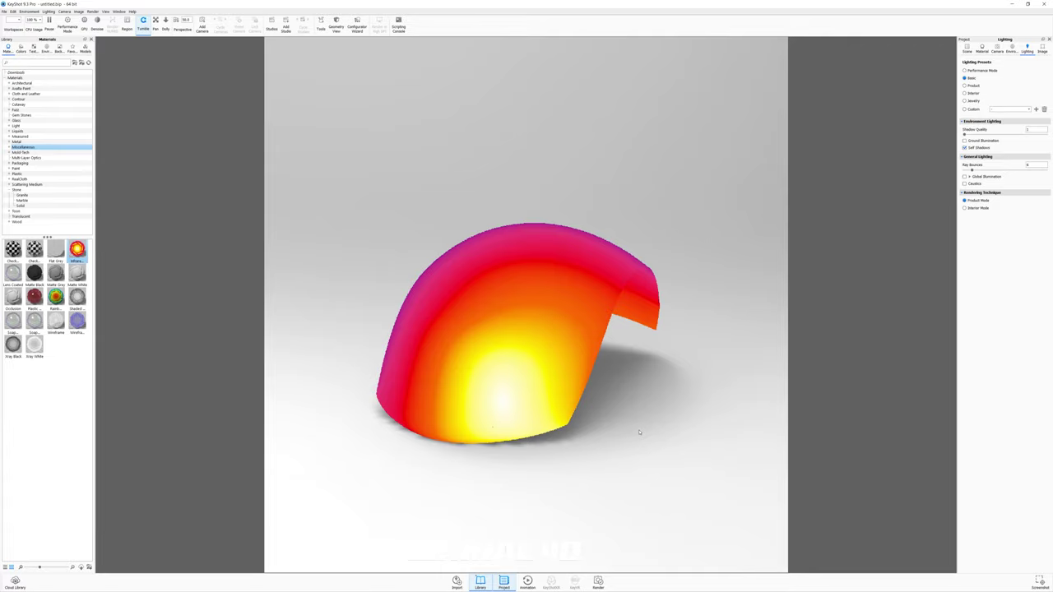
drag(639, 432, 755, 585)
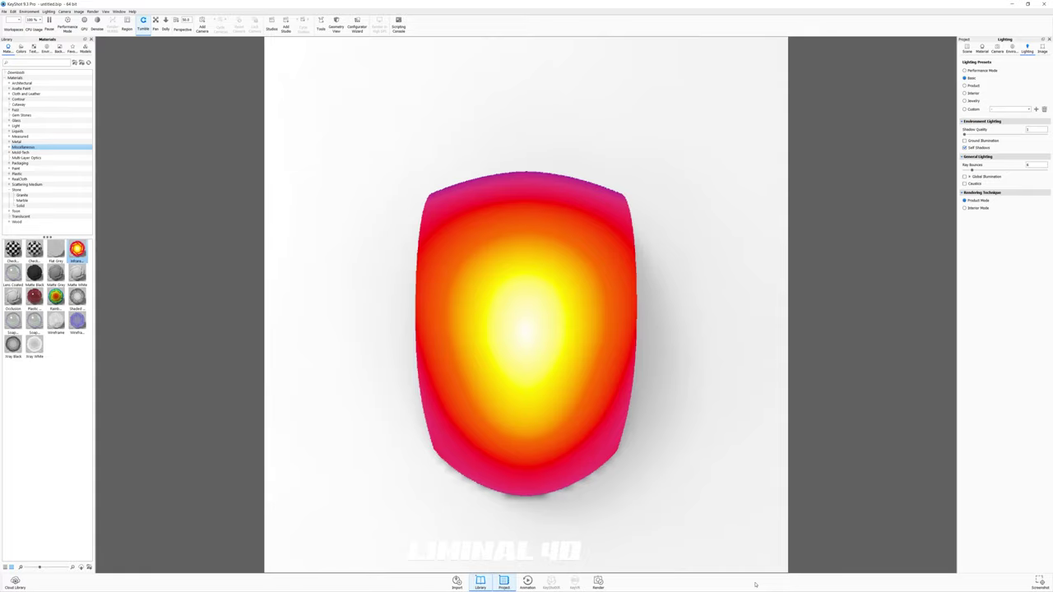
mouse_move(755, 584)
mouse_down()
mouse_move(639, 432)
mouse_move(769, 444)
mouse_move(754, 585)
mouse_up()
drag(755, 585, 515, 509)
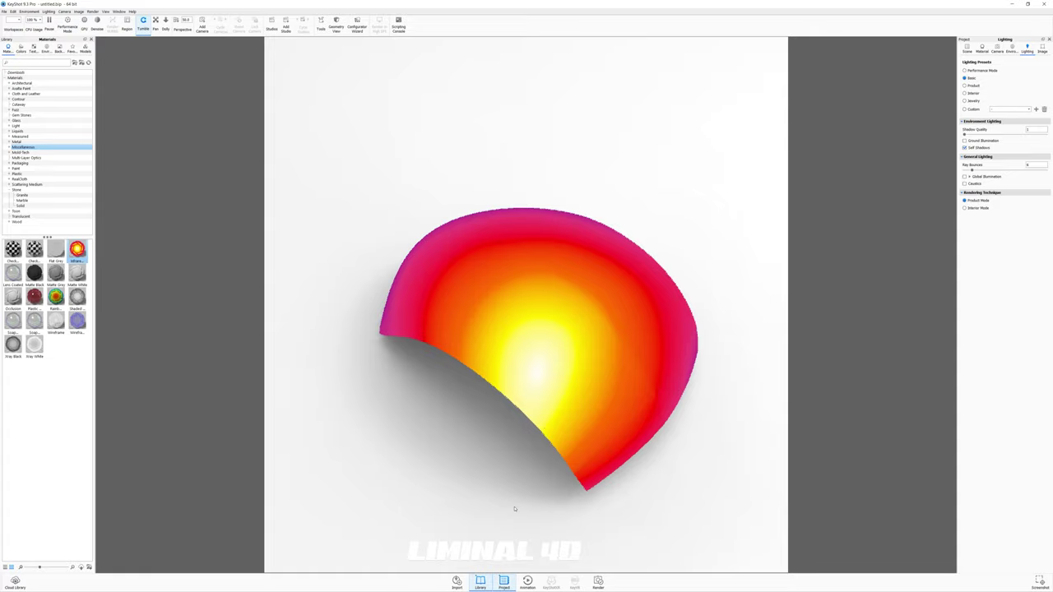
drag(515, 509, 318, 463)
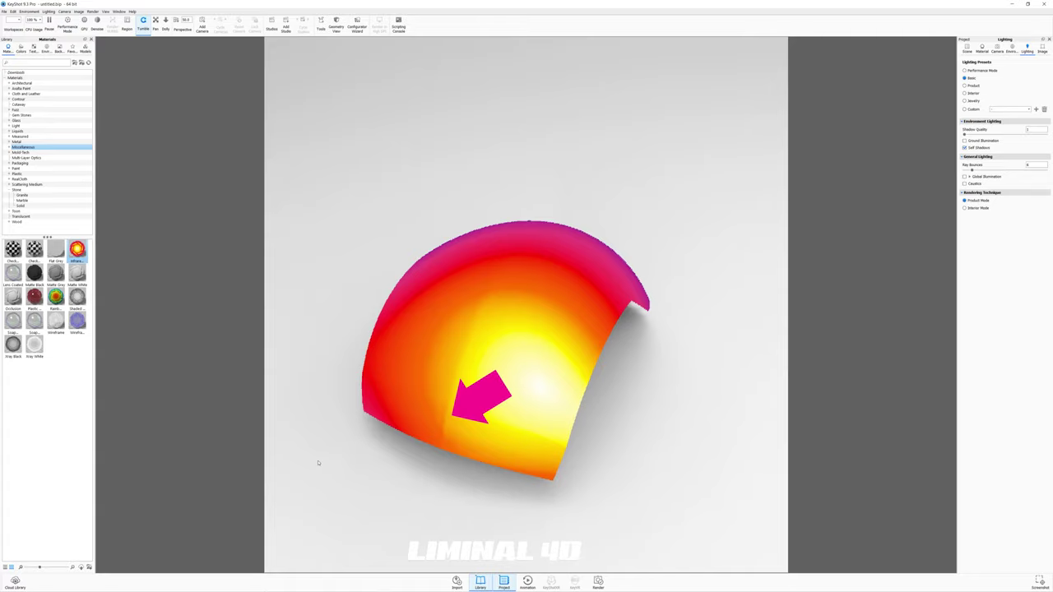
drag(318, 463, 535, 529)
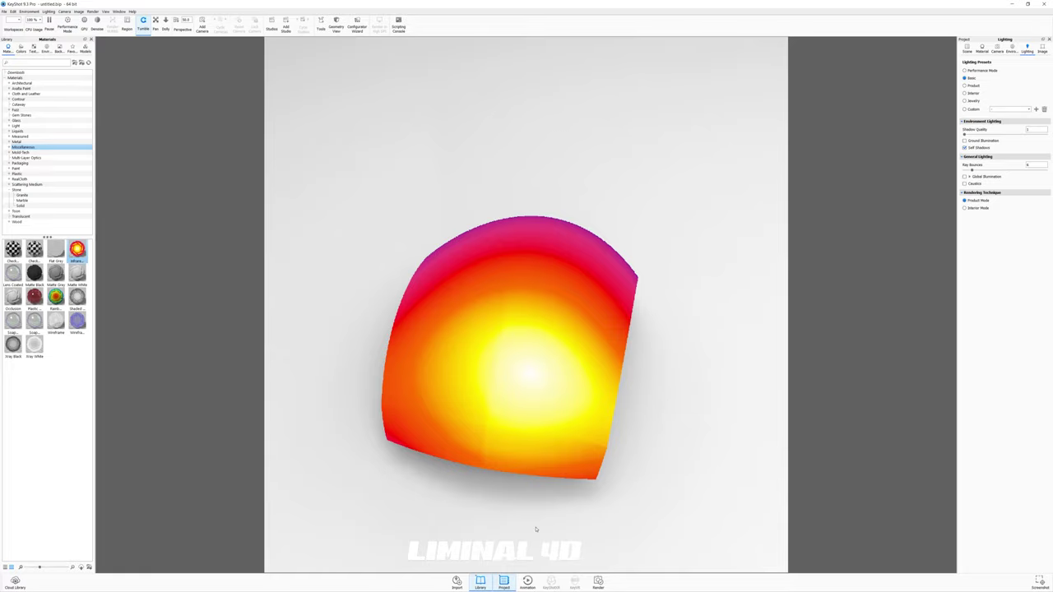
drag(536, 529, 258, 452)
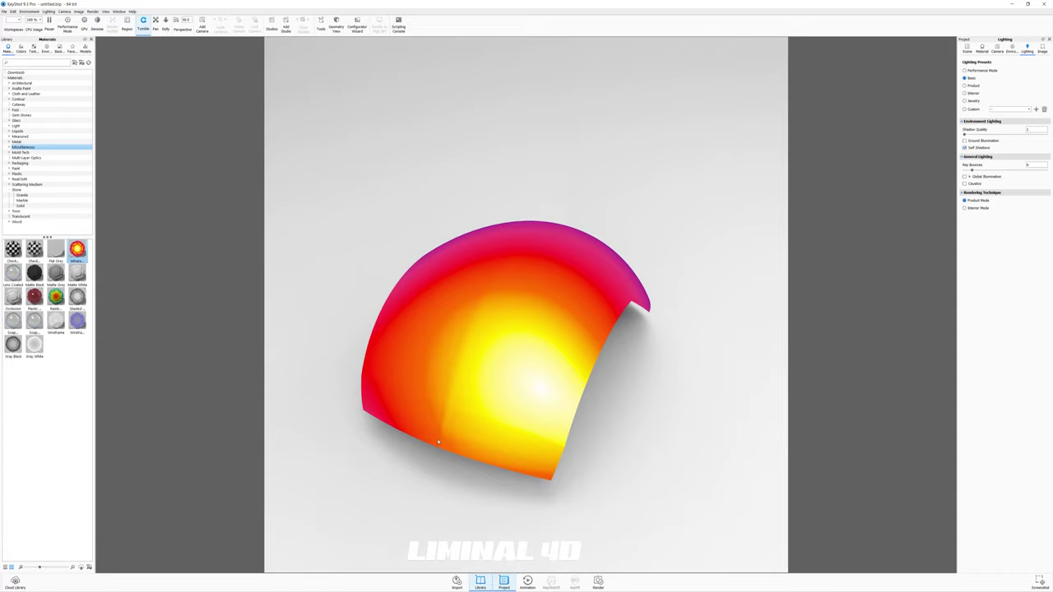
drag(438, 442, 449, 455)
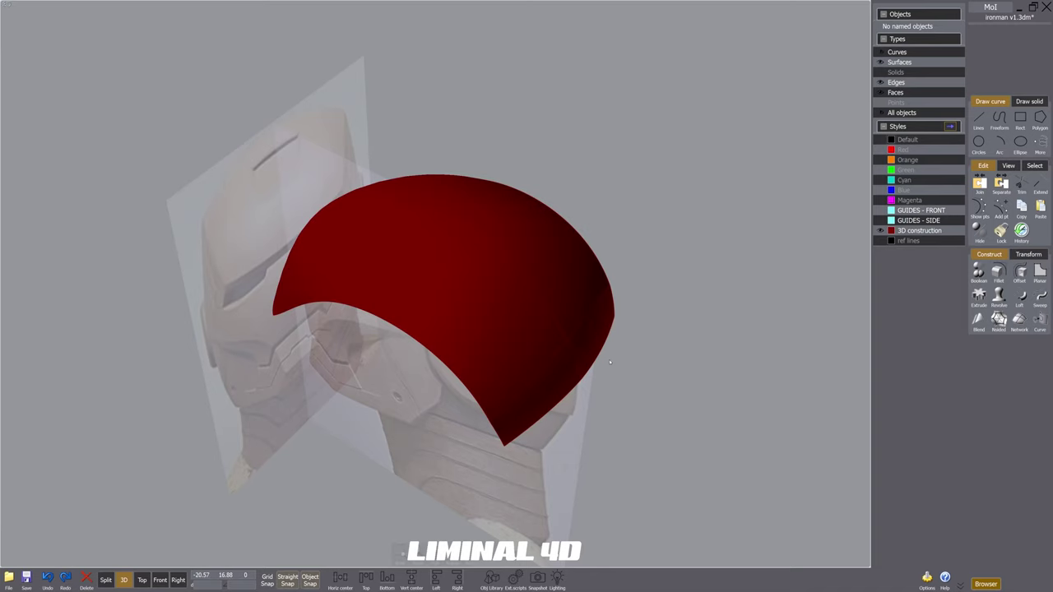
Step: Switch back to MoI, undo the Network surface and show the back curve's control points in the Top view
right_drag(609, 359, 558, 470)
key(ctrl+z)
click(565, 398)
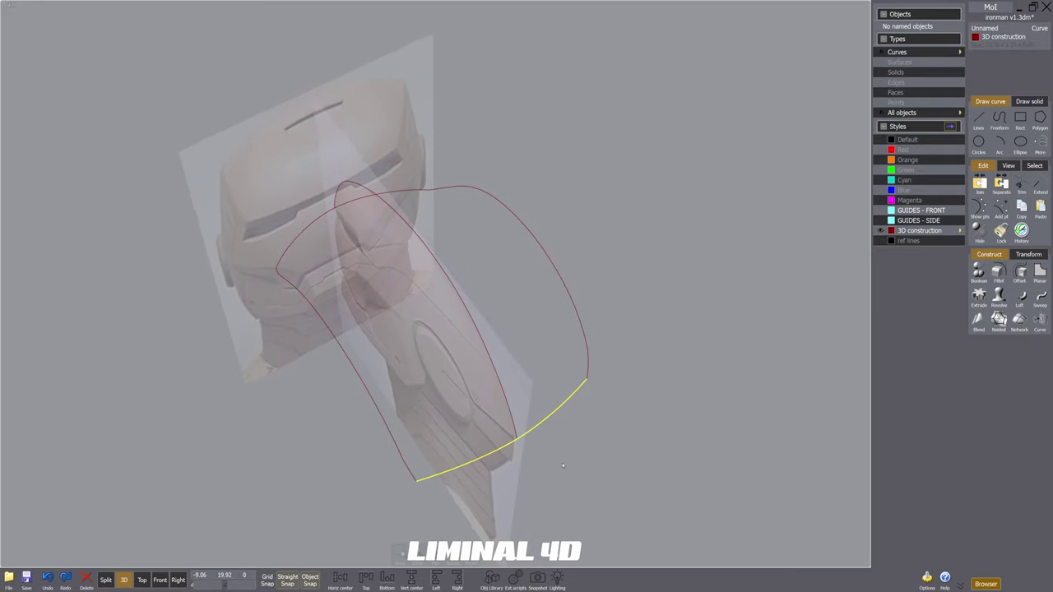
key(space)
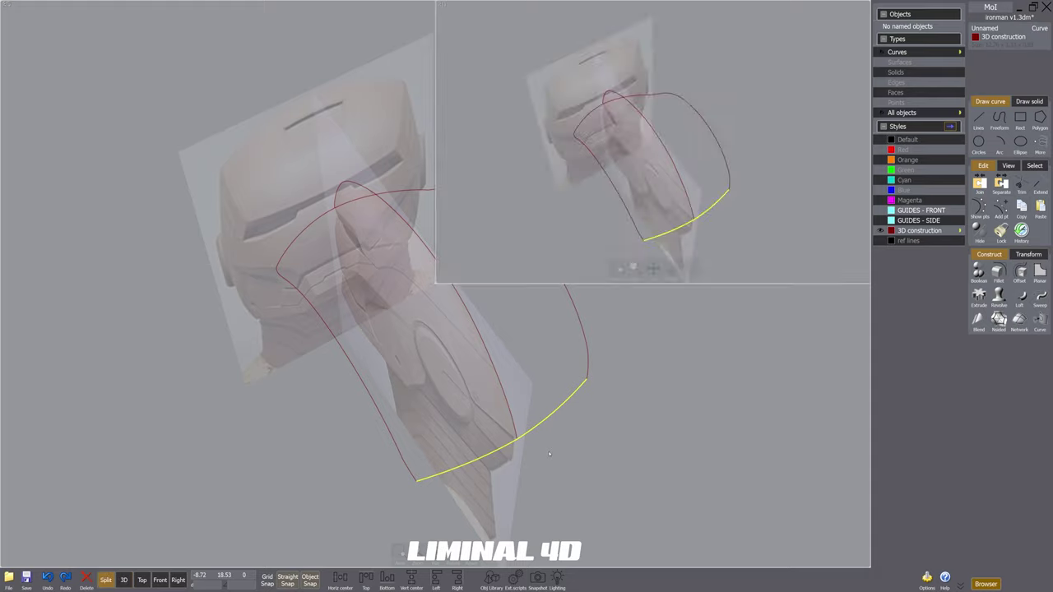
key(space)
scroll(369, 238, down, 6)
right_drag(369, 237, 399, 468)
right_drag(463, 221, 510, 490)
right_drag(502, 318, 498, 368)
click(979, 209)
Step: Draw two straight vertical reference lines, one from the back curve's left control point and one from its midpoint on the centreline
scroll(429, 257, up, 2)
key(p)
click(297, 332)
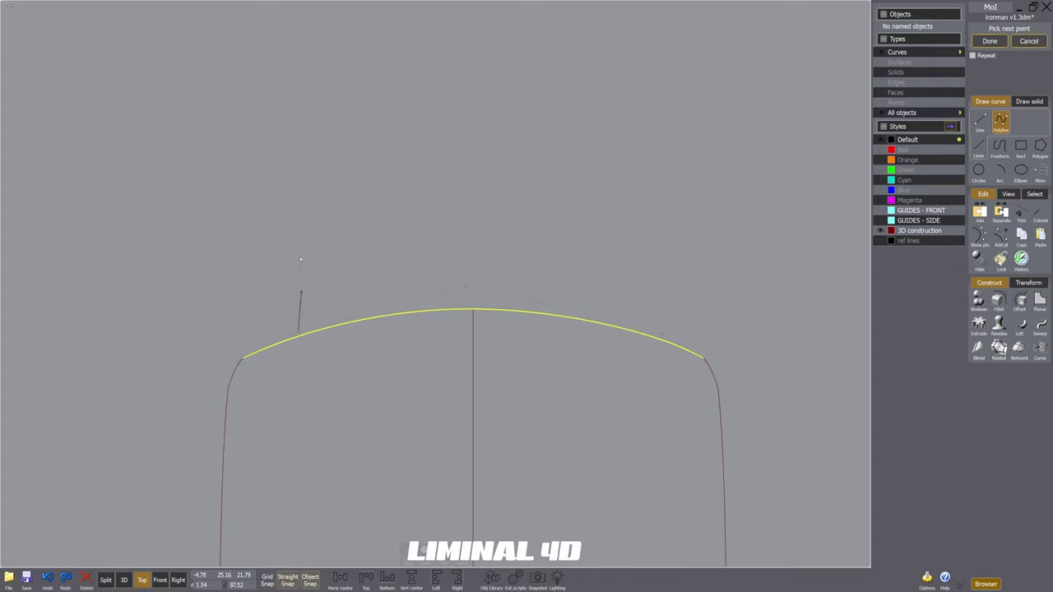
click(298, 197)
right_click(607, 274)
right_drag(695, 313, 690, 316)
right_click(470, 316)
click(468, 314)
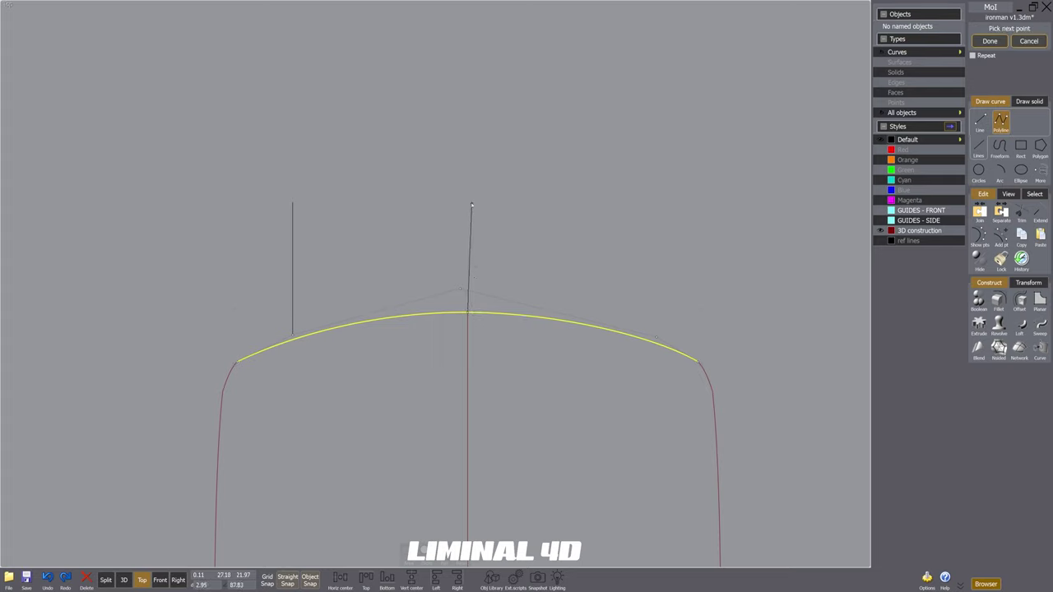
click(468, 196)
right_click(491, 226)
Step: Align the back curve's middle control point with the centreline and mirror the left reference line across it
click(442, 270)
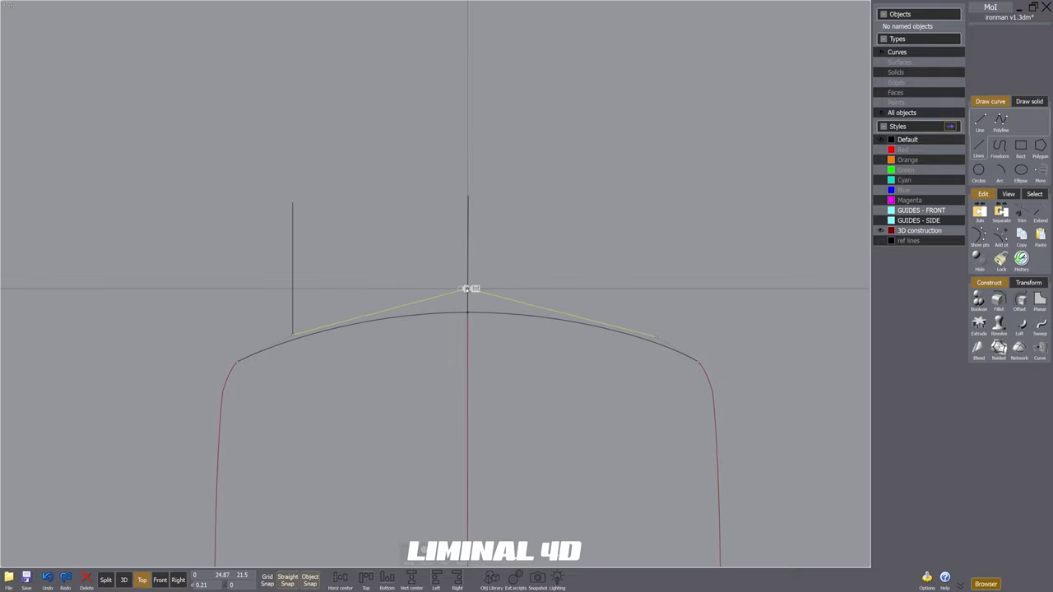
click(294, 278)
key(m)
click(469, 196)
click(469, 144)
Step: Try to snap the back curve's right control point to the lower end of the mirrored reference line
click(671, 305)
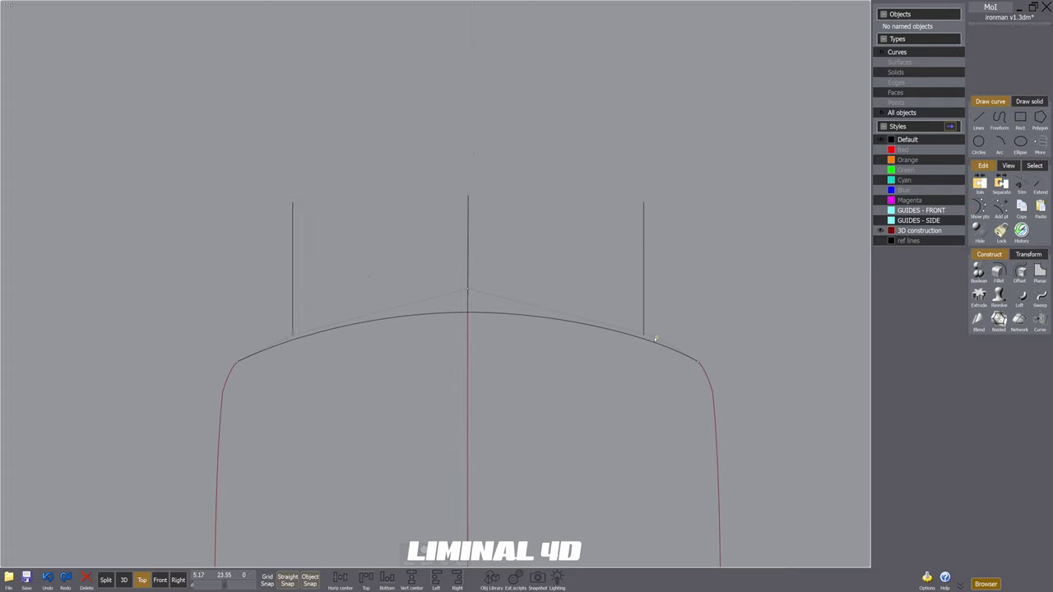
drag(653, 338, 644, 334)
key(ctrl+z)
Step: Delete the left reference line and mirror the right one back across the centreline
click(620, 374)
click(292, 271)
key(Delete)
click(643, 288)
key(m)
click(468, 195)
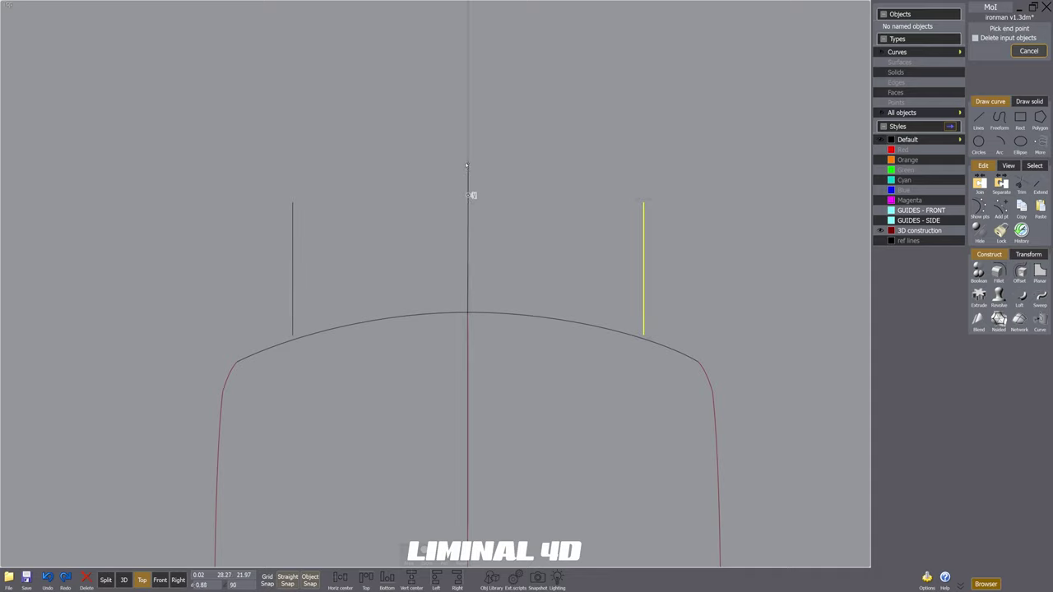
click(468, 162)
click(587, 277)
Step: Delete the vertical reference lines around the back curve
click(643, 296)
key(Delete)
click(583, 324)
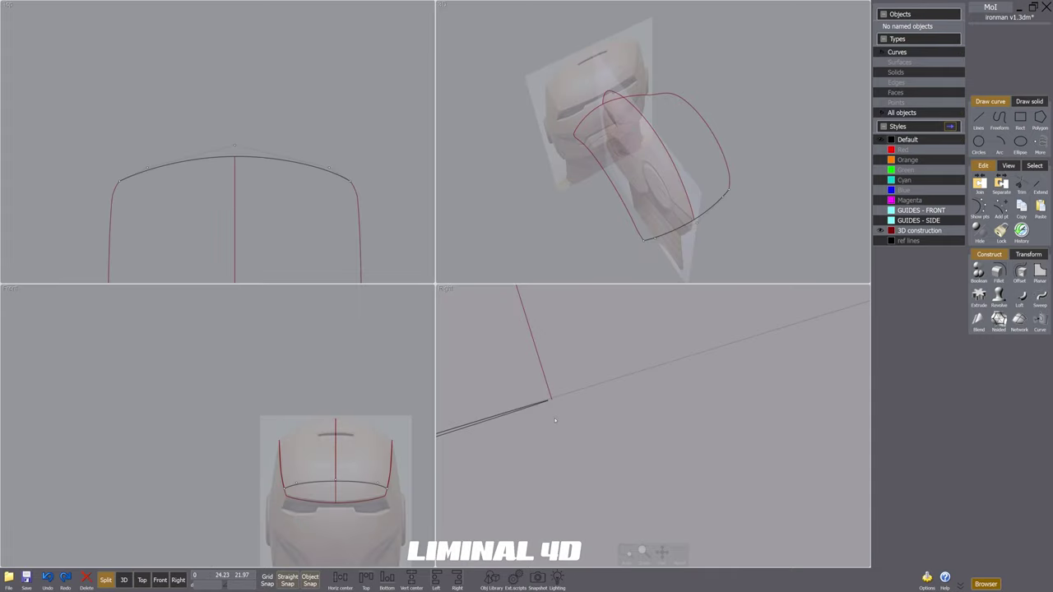
Step: Show the centre profile's control points near its junction with the back curve in the Right view
right_click(555, 420)
right_click(555, 420)
right_drag(546, 410, 543, 413)
scroll(559, 404, down, 2)
scroll(560, 400, down, 6)
key(Escape)
click(557, 398)
scroll(553, 391, up, 1)
click(978, 209)
Step: Move the centre profile's back end point onto the back curve in the Right view so the curves meet
scroll(565, 343, up, 5)
middle_drag(524, 357, 618, 387)
scroll(573, 380, up, 2)
scroll(572, 382, up, 5)
drag(543, 409, 552, 410)
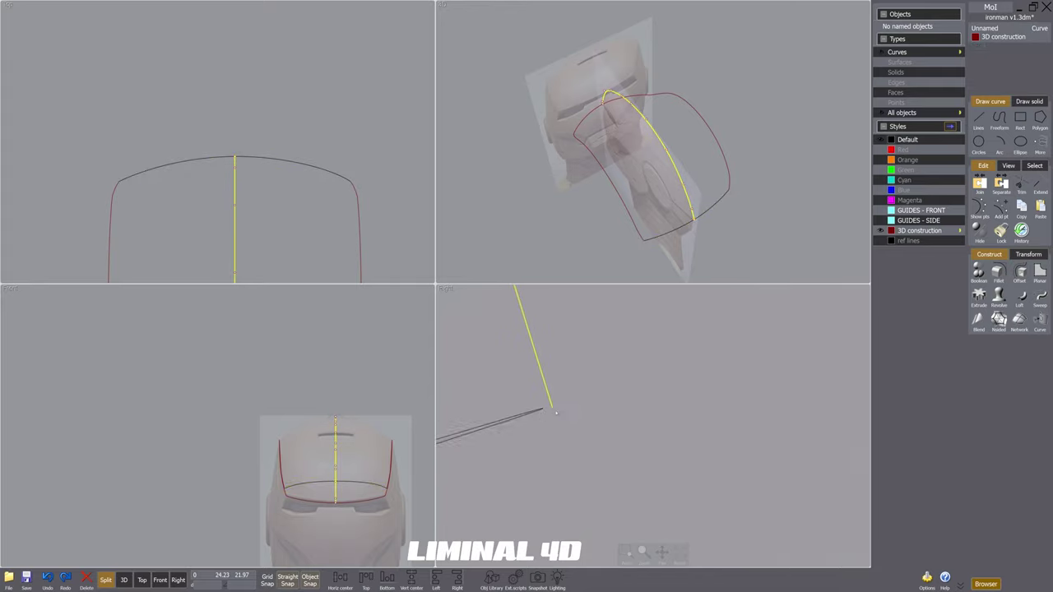
key(Escape)
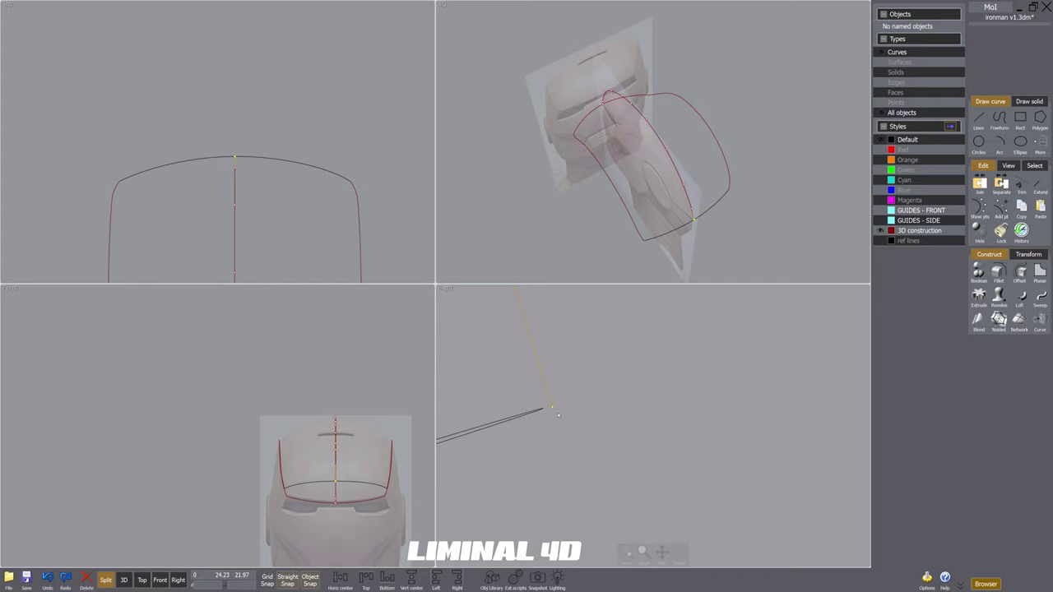
key(m)
click(552, 407)
click(543, 409)
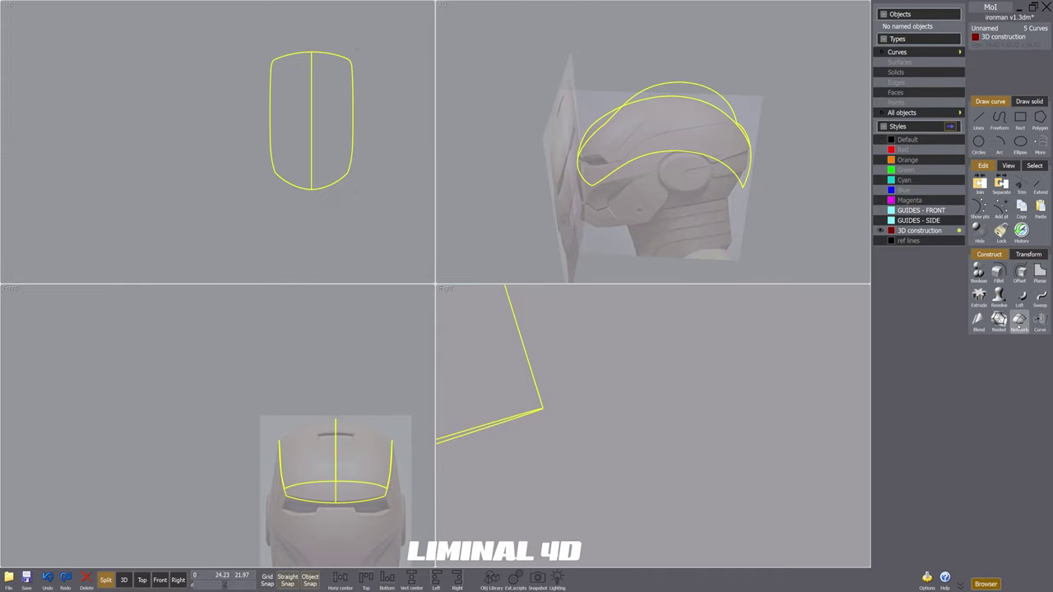
Step: Rebuild the top shell as a Network surface from the five corrected curves in Normal mode
click(1018, 321)
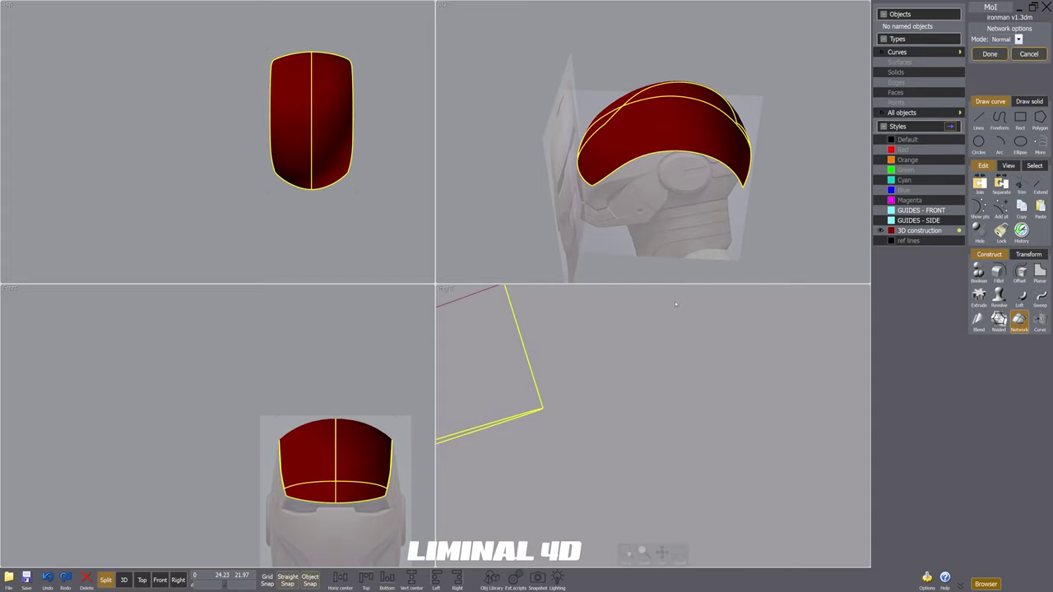
right_drag(689, 206, 709, 219)
right_click(710, 219)
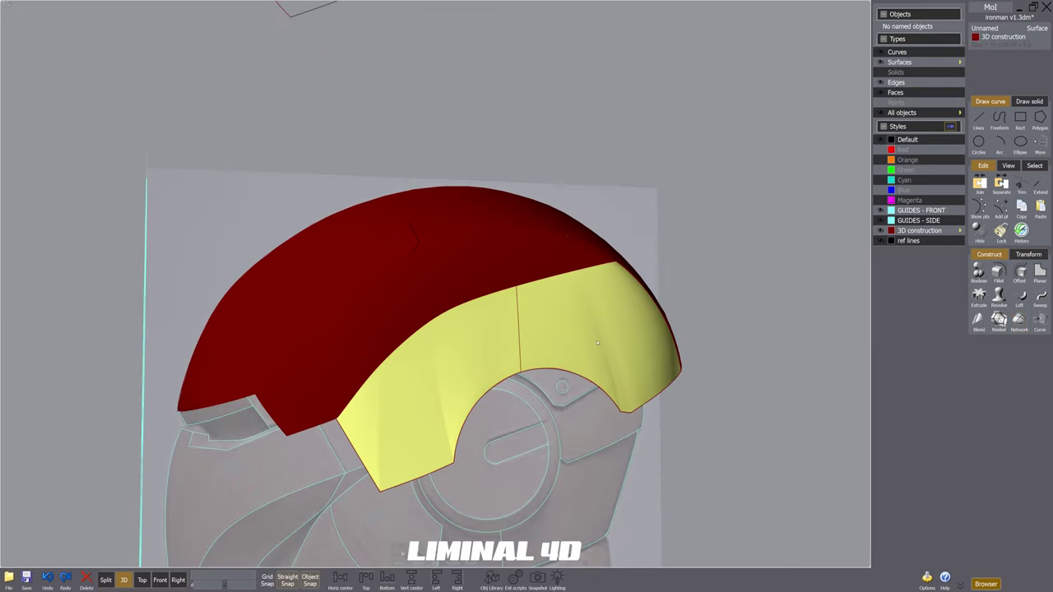
Step: Examine the top shell and the side panel surface together from another angle in the 3D view
scroll(604, 313, down, 5)
right_drag(735, 383, 785, 388)
click(785, 388)
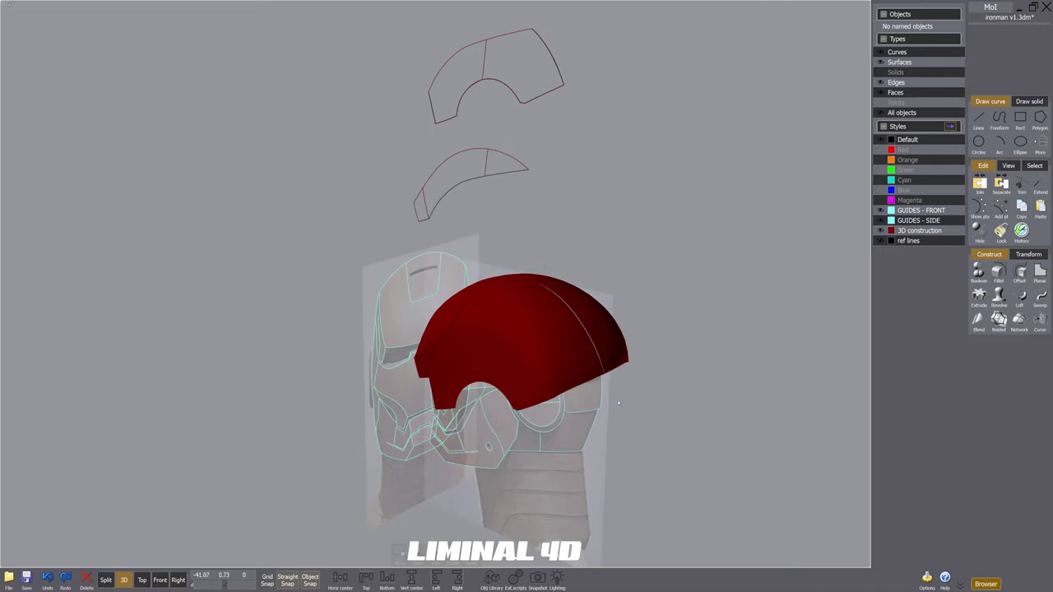
Step: Examine the top shell and side panel surfaces closely from several angles in the 3D view
right_drag(269, 416, 321, 413)
scroll(408, 386, up, 4)
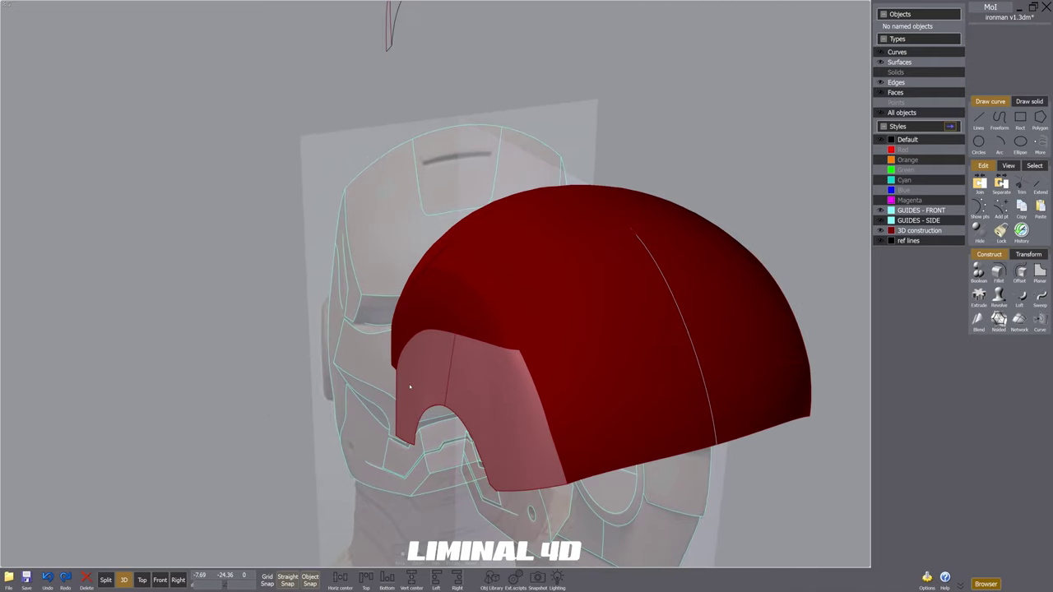
scroll(517, 350, up, 3)
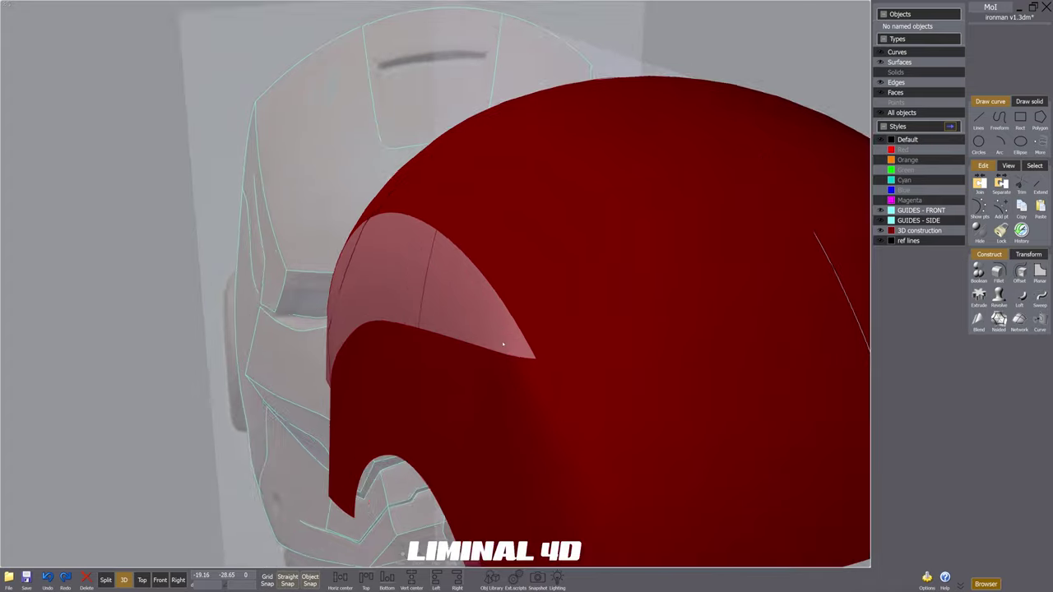
scroll(545, 414, down, 3)
mouse_move(515, 367)
right_down()
mouse_move(503, 397)
mouse_move(565, 392)
mouse_move(511, 387)
right_up()
scroll(498, 369, down, 4)
scroll(574, 381, up, 4)
right_drag(574, 381, 496, 392)
scroll(533, 362, down, 5)
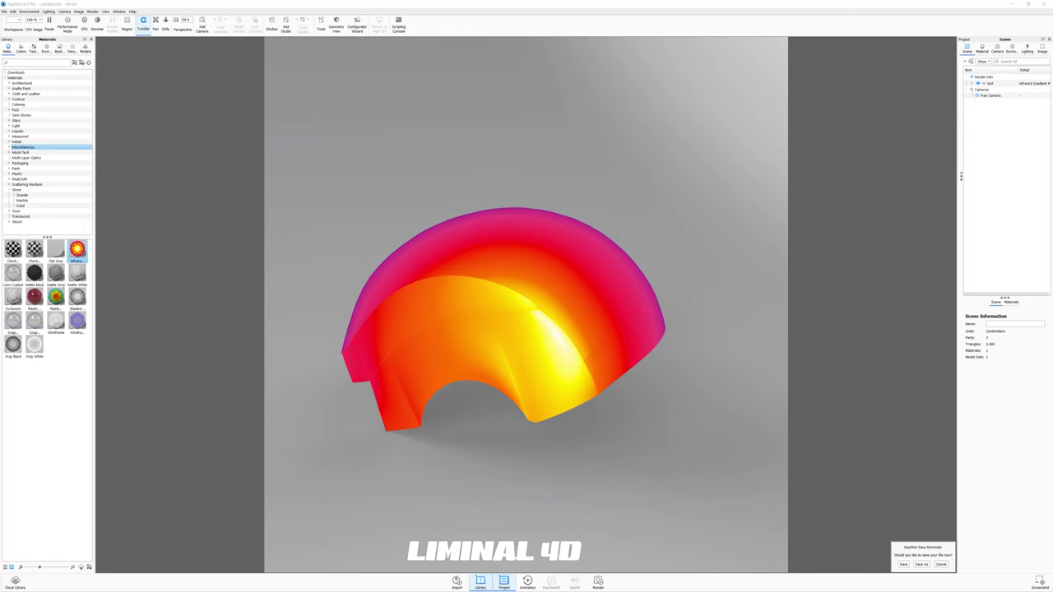
Step: Switch to KeyShot and examine the shading flow across the top shell and side panels from several angles
drag(505, 443, 558, 376)
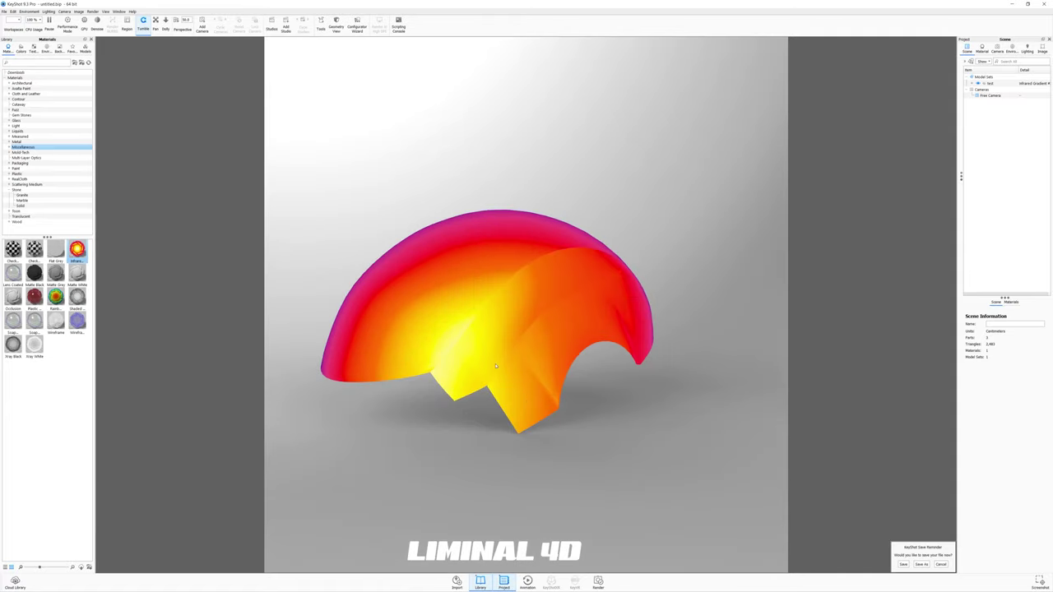
drag(647, 455, 640, 372)
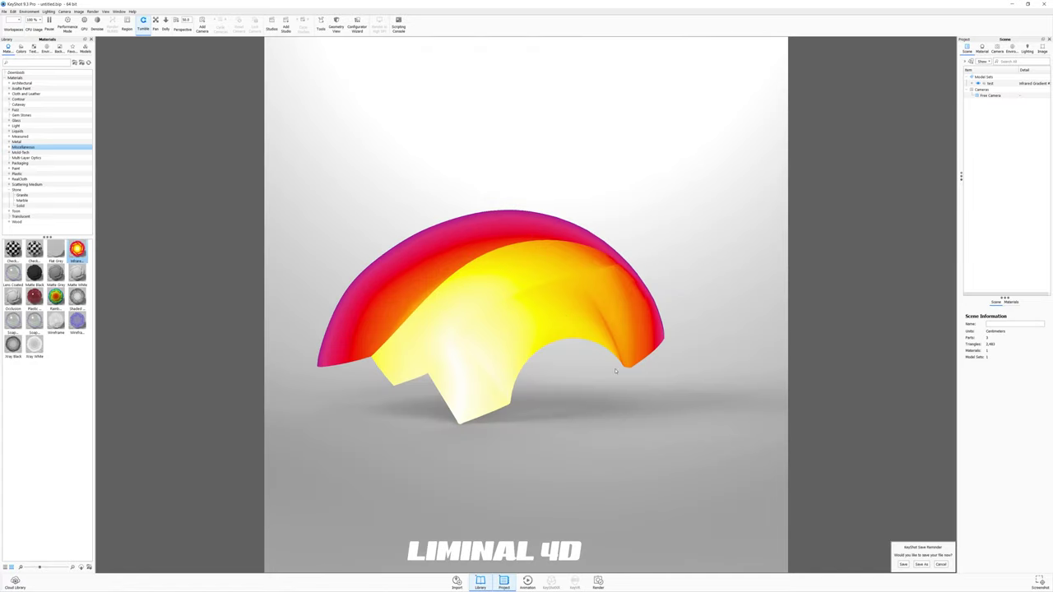
drag(640, 478, 484, 539)
drag(509, 576, 514, 311)
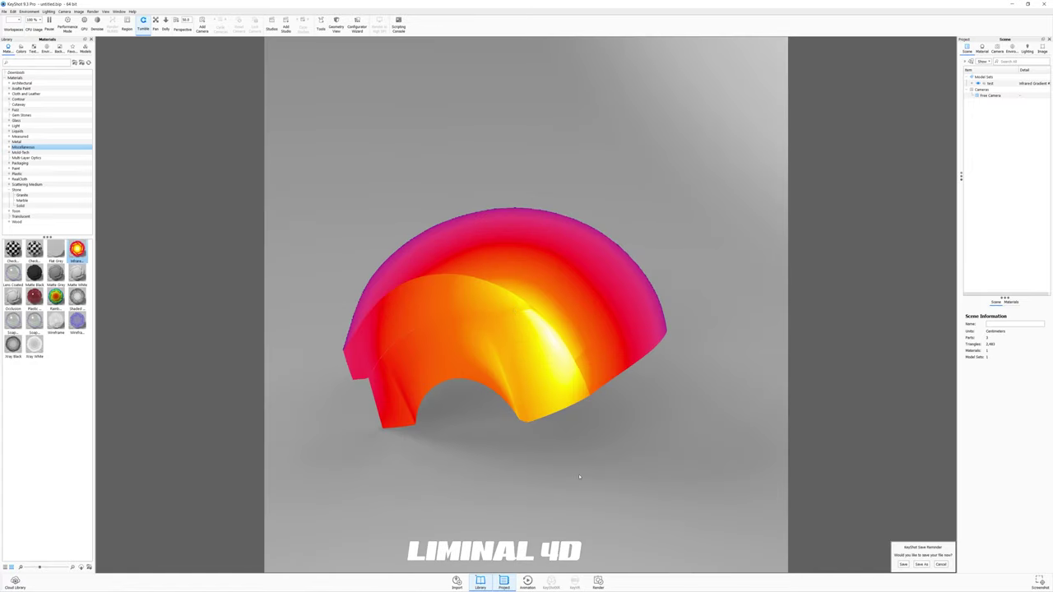
drag(579, 476, 662, 432)
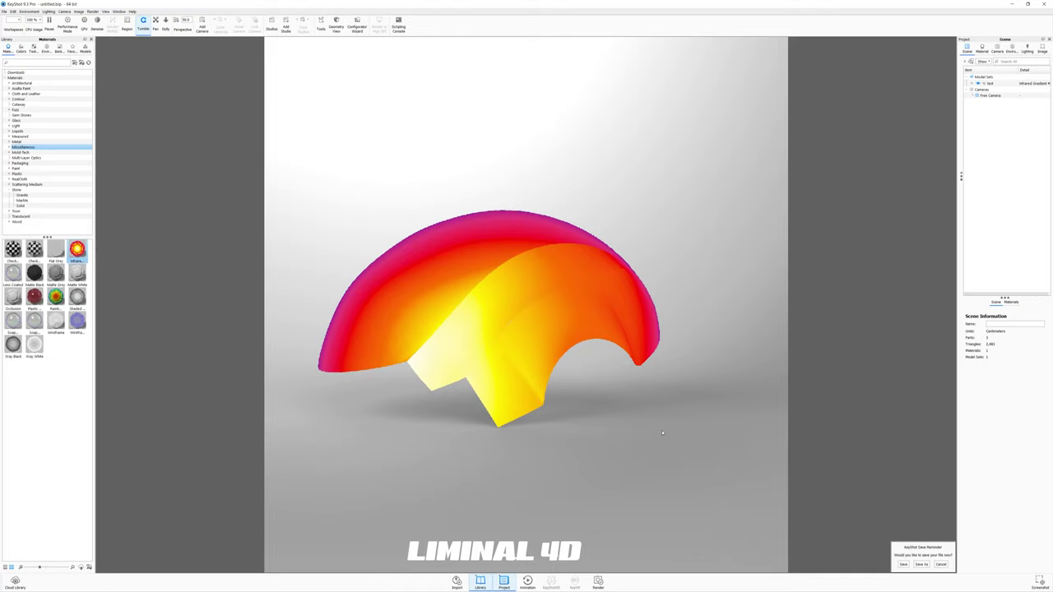
drag(661, 429, 559, 502)
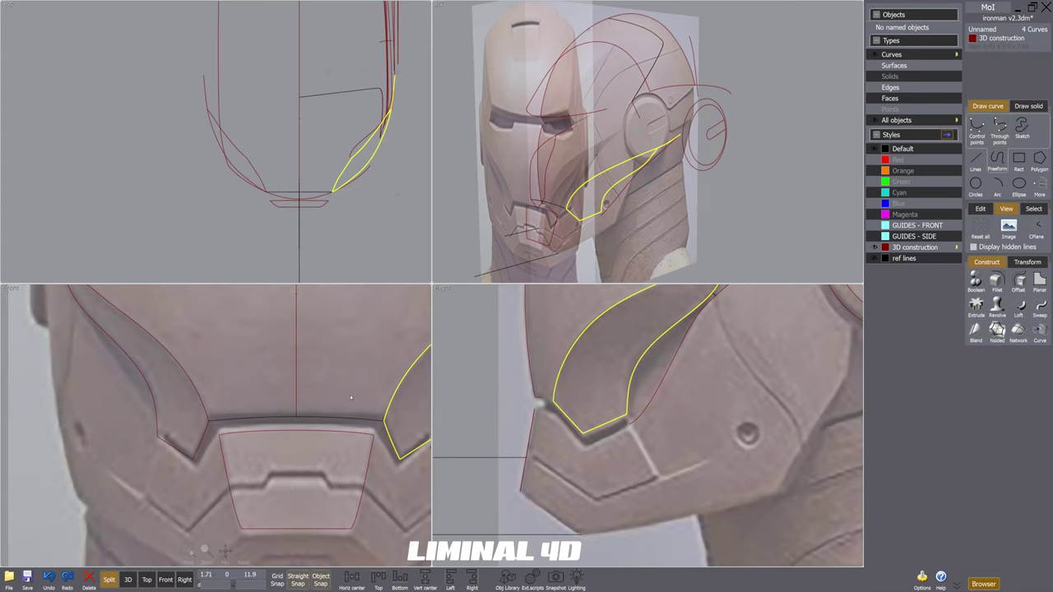
Step: In MoI, bow the faceplate's lower edge curve by moving its two middle control points forward in the Top view
scroll(239, 522, down, 3)
click(239, 518)
click(255, 454)
scroll(308, 190, up, 3)
click(977, 130)
scroll(329, 206, up, 3)
key(Escape)
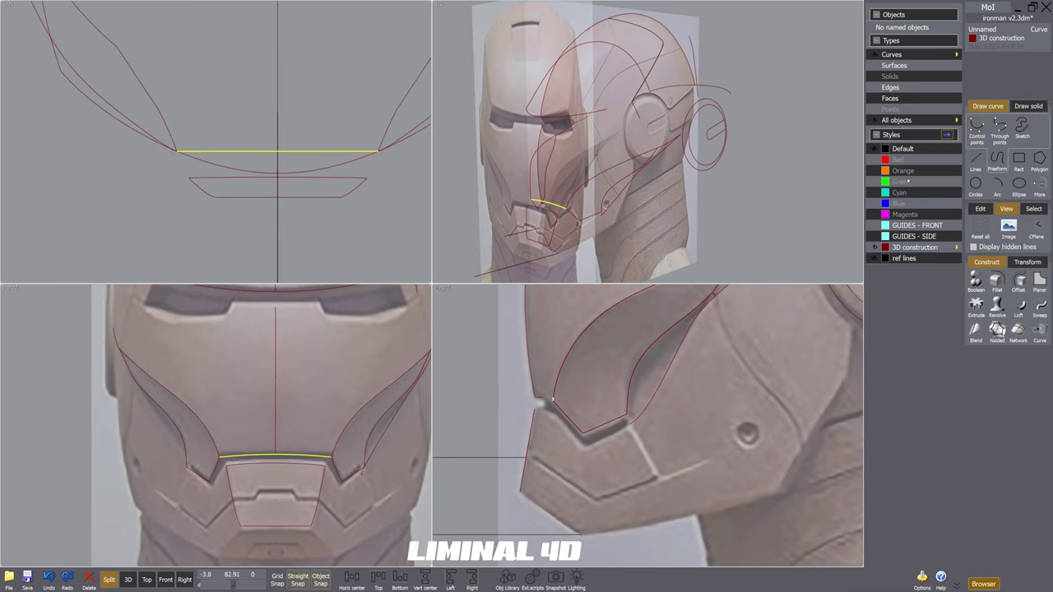
click(979, 209)
click(977, 254)
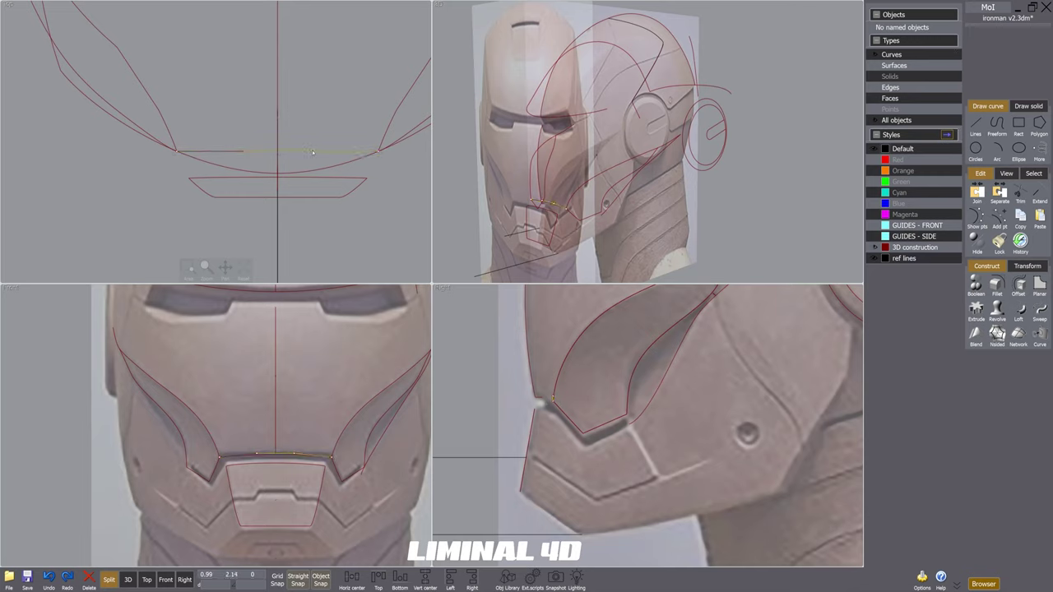
click(244, 151)
drag(312, 151, 312, 177)
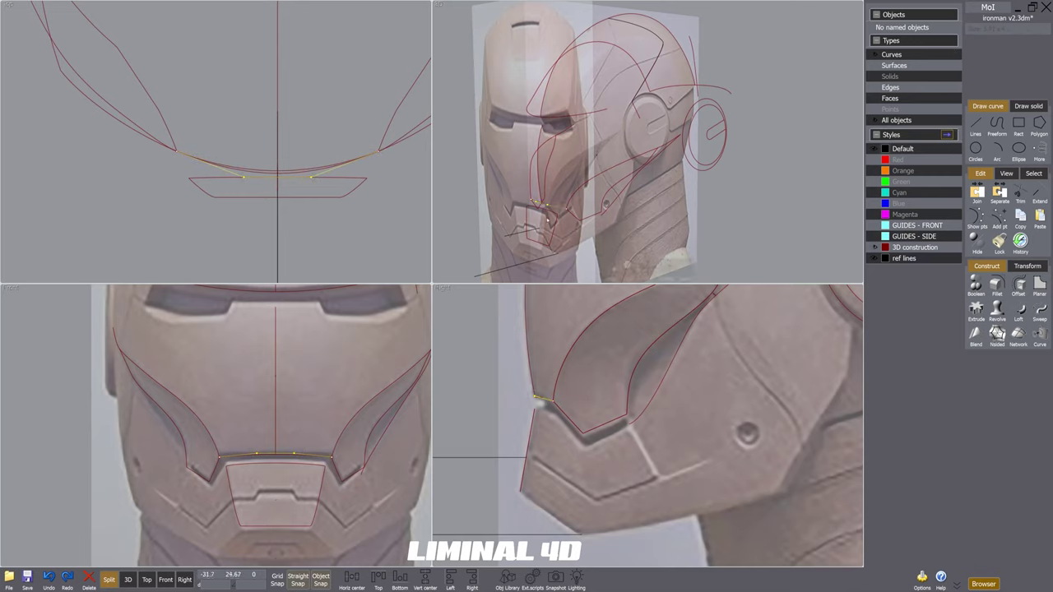
Step: Fine-tune the middle control points of the faceplate's lower edge curve so its bow meets the centre profile's lower end
right_drag(526, 197, 707, 222)
scroll(714, 229, up, 5)
scroll(277, 182, up, 5)
drag(318, 170, 319, 180)
scroll(709, 221, up, 3)
scroll(698, 222, up, 5)
drag(698, 223, 700, 228)
scroll(700, 228, down, 8)
right_drag(707, 218, 629, 199)
scroll(636, 194, up, 8)
drag(635, 187, 640, 196)
scroll(640, 196, down, 10)
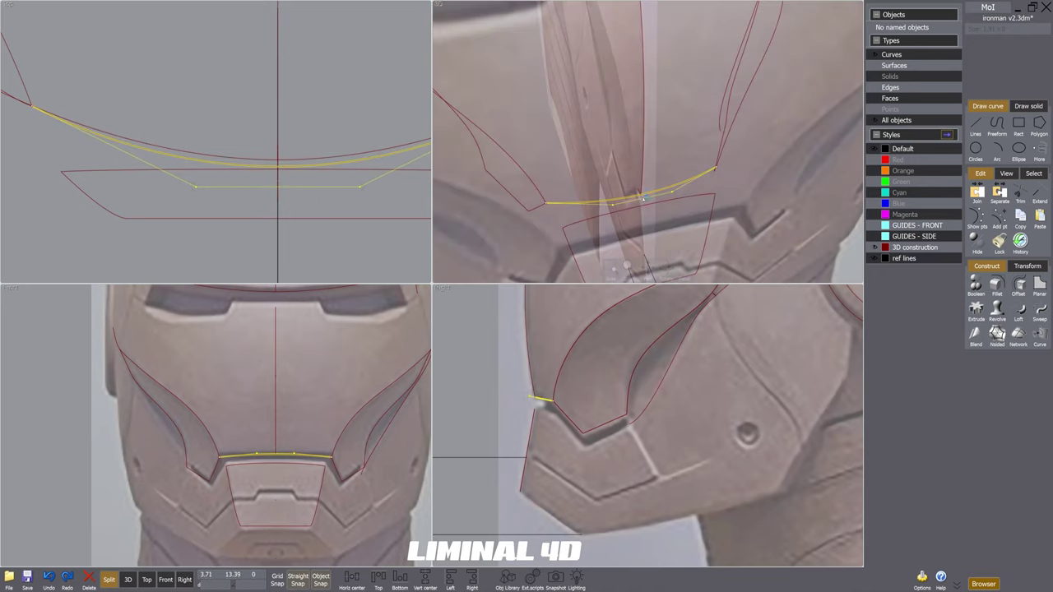
Step: Rebuild the faceplate's lower edge curve with 5 points
key(Escape)
text(rebuild)
key(Return)
click(1010, 52)
text(5)
key(Return)
key(Return)
Step: Inspect the rebuilt lower edge curve's control points and its junctions with the centre profile and cheek curve in the 3D view
click(976, 218)
right_drag(724, 197, 678, 194)
scroll(715, 205, up, 5)
scroll(715, 206, down, 6)
scroll(719, 175, up, 8)
scroll(723, 197, down, 7)
key(Escape)
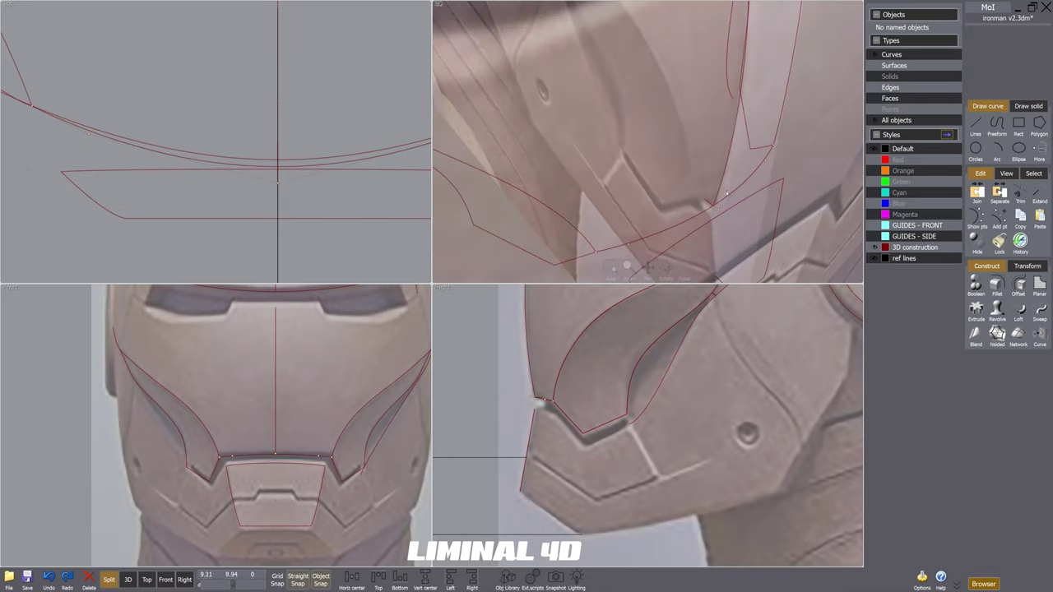
click(714, 206)
click(730, 208)
scroll(731, 209, down, 10)
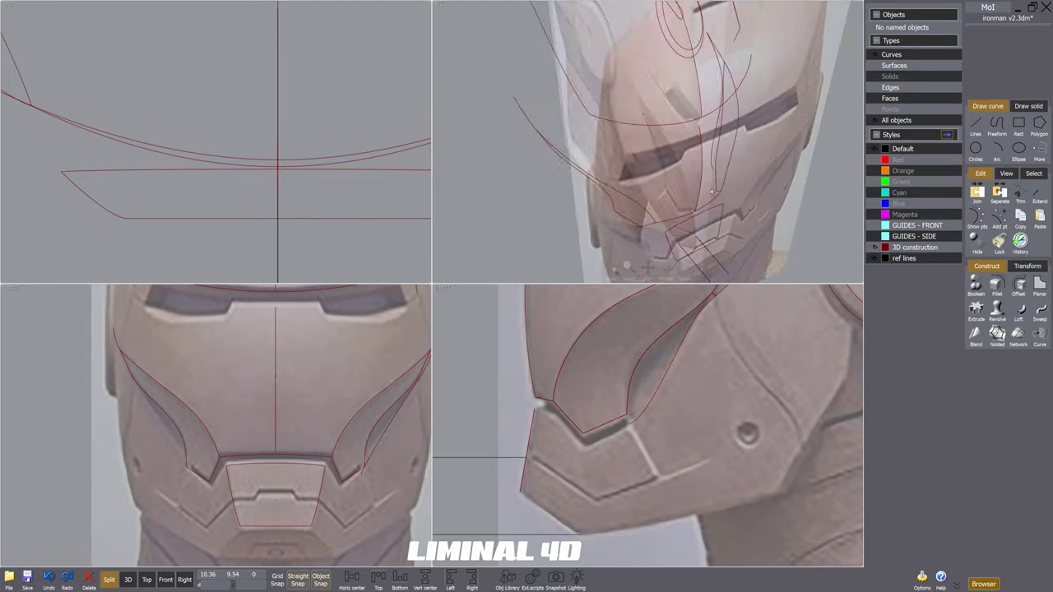
right_drag(730, 208, 717, 174)
click(679, 168)
click(643, 197)
right_drag(643, 198, 605, 213)
scroll(391, 314, down, 3)
Step: Copy the lower eye-opening and side edge curves from GUIDES - FRONT into the 3D construction style, with the guides hidden again
right_drag(391, 313, 372, 354)
scroll(379, 370, up, 2)
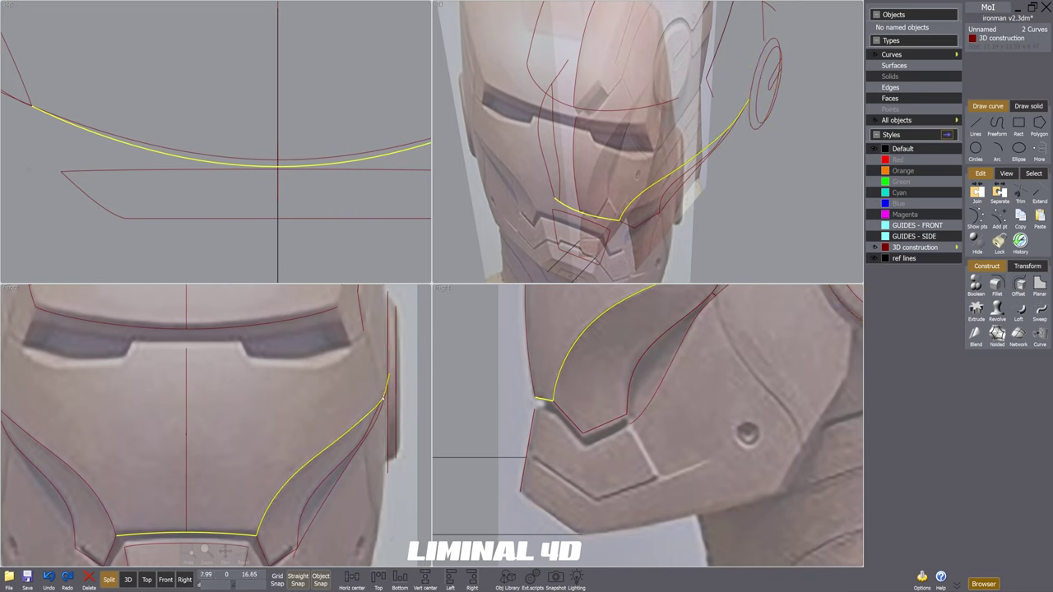
scroll(378, 370, up, 2)
click(873, 226)
click(338, 350)
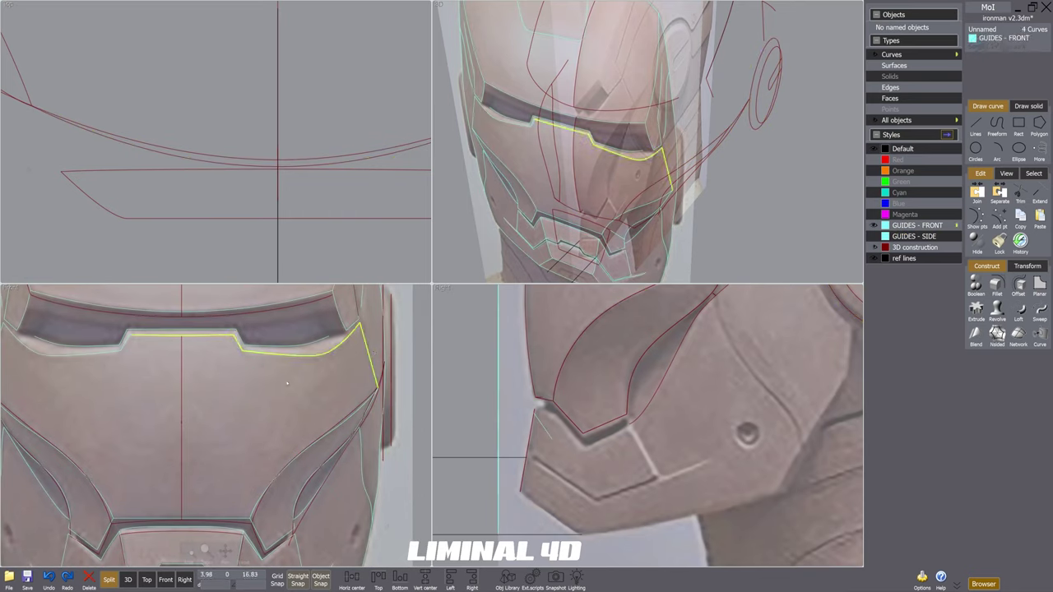
key(ctrl+c)
key(ctrl+z)
key(ctrl+v)
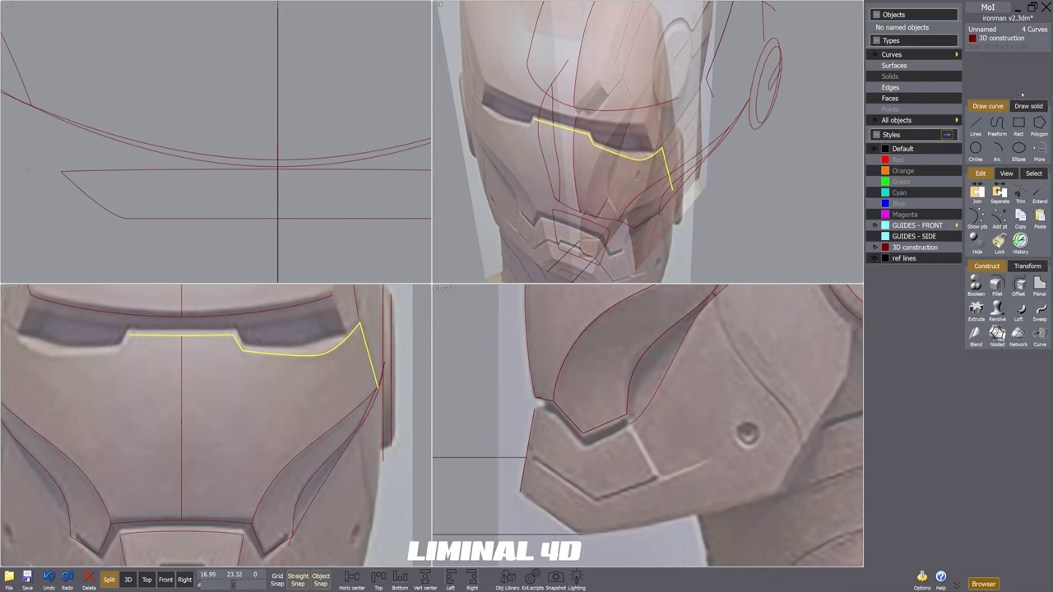
key(Escape)
Step: Move the faceplate's side edge line back in the Right view so its lower end meets the cheek curve
scroll(379, 388, up, 5)
click(363, 397)
key(t)
key(Escape)
click(376, 379)
right_drag(658, 181, 525, 214)
key(m)
scroll(591, 471, down, 3)
click(546, 360)
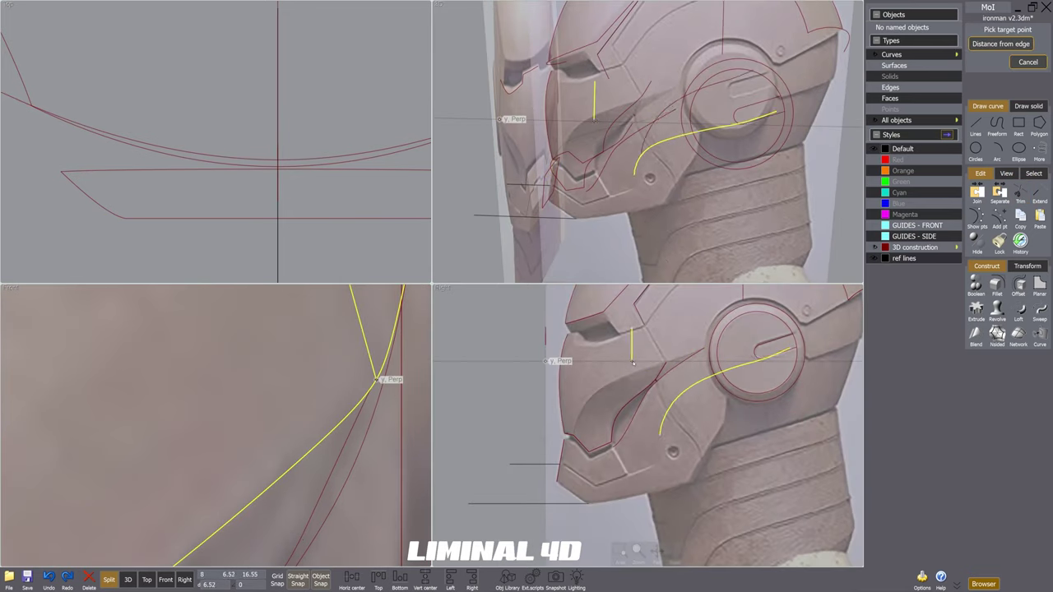
click(635, 362)
scroll(703, 344, up, 3)
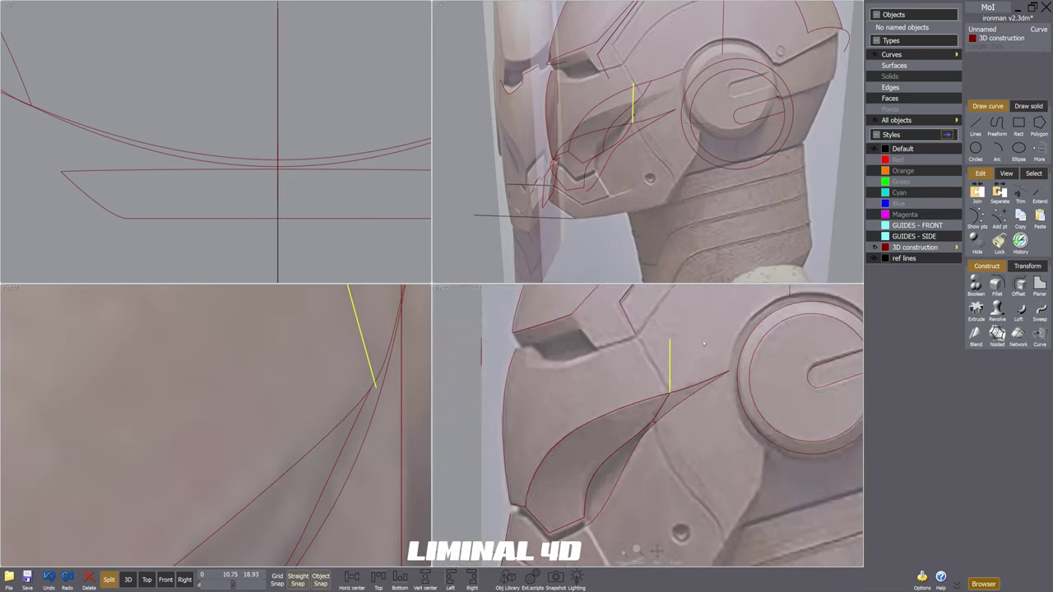
Step: Show the side edge line's control points and move its upper point to the brow corner along the reference seam
right_drag(703, 344, 716, 379)
click(976, 218)
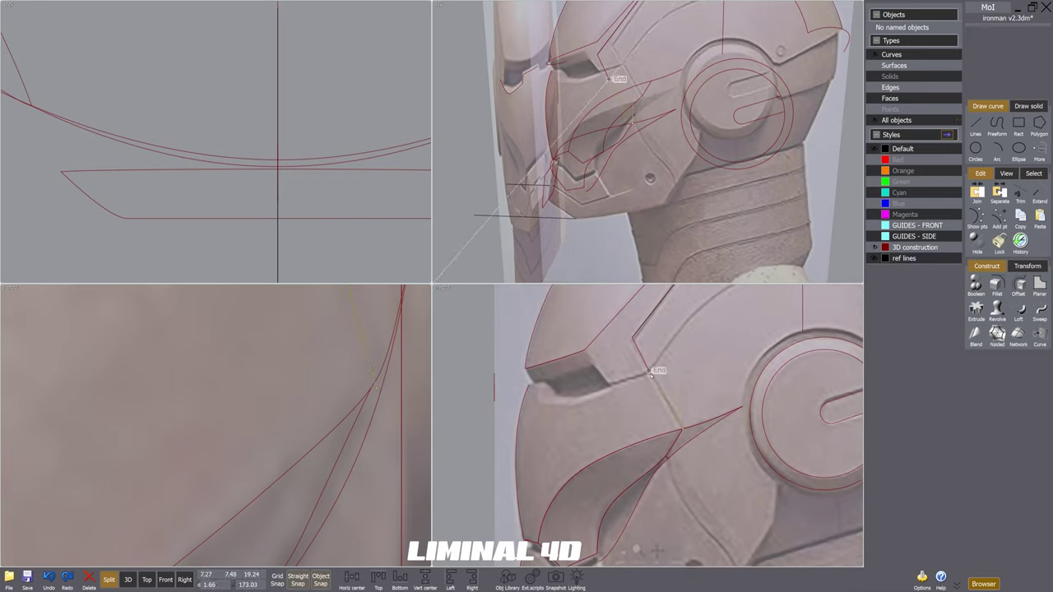
drag(650, 376, 649, 376)
scroll(651, 379, up, 4)
scroll(656, 386, down, 7)
scroll(674, 403, up, 1)
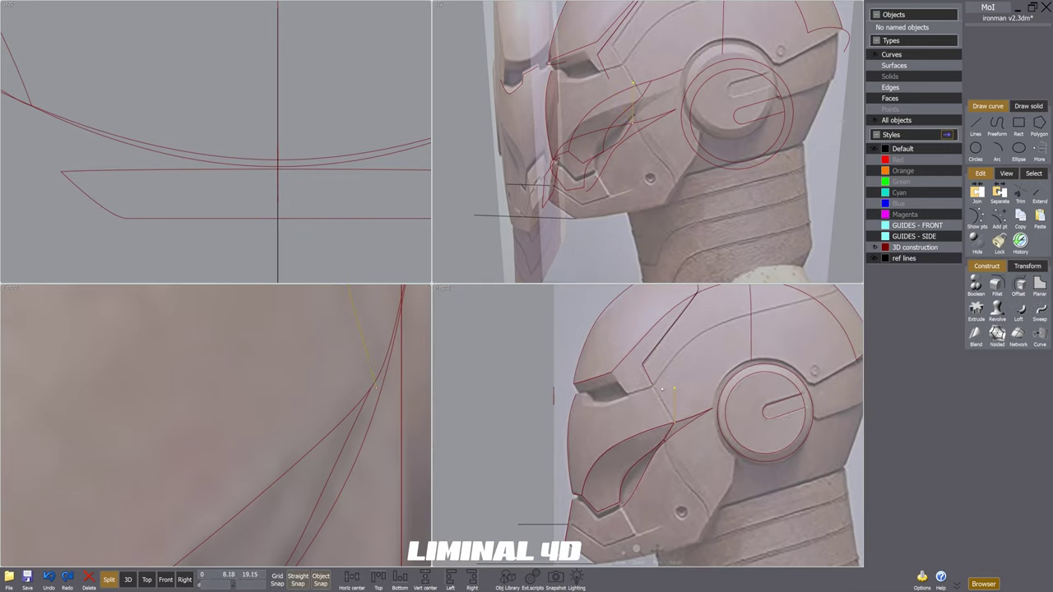
key(m)
click(658, 416)
click(636, 417)
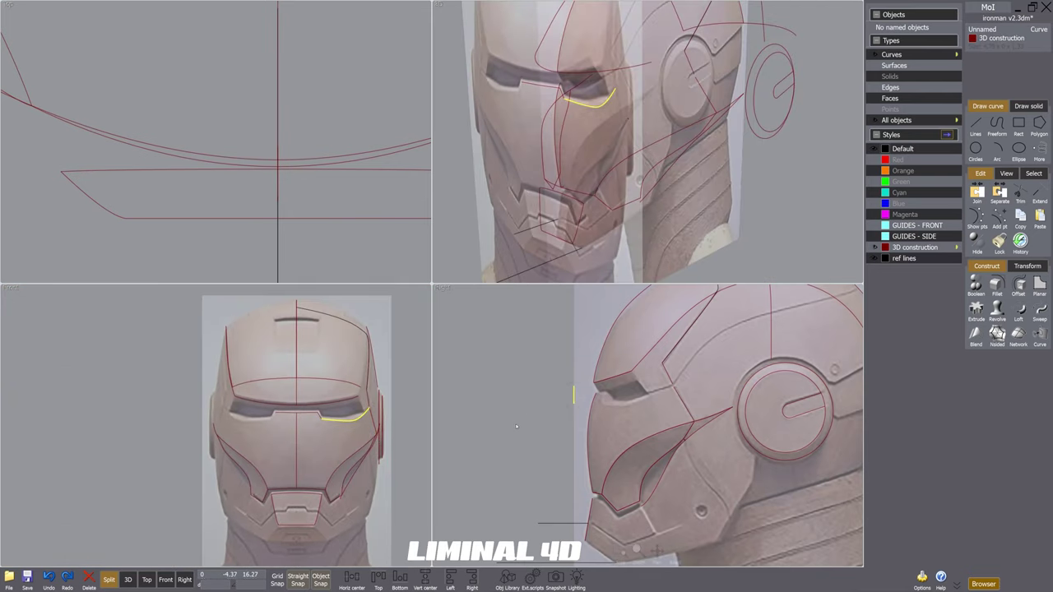
Step: Move the lower eye curve back to the eye opening in the Right view and place its outer end on the side line's upper end
drag(574, 398, 576, 401)
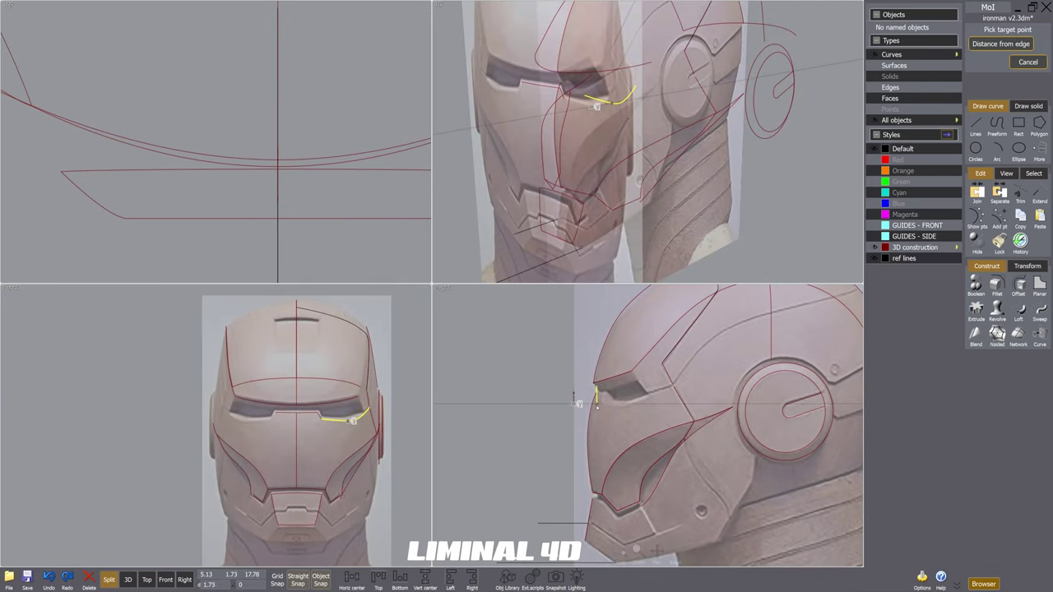
click(603, 403)
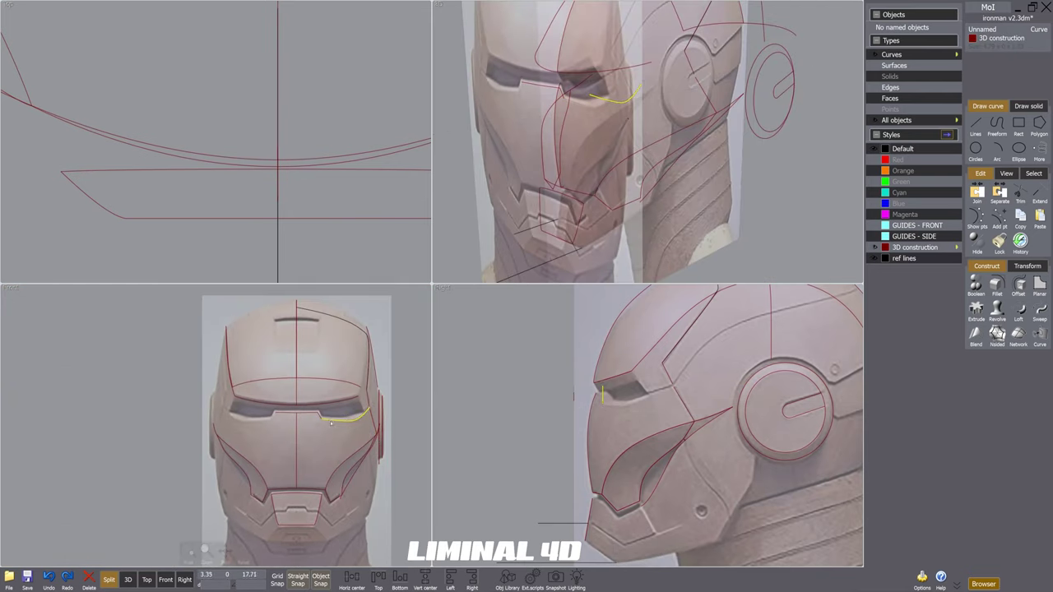
click(977, 219)
scroll(603, 413, up, 2)
scroll(360, 419, up, 3)
click(373, 408)
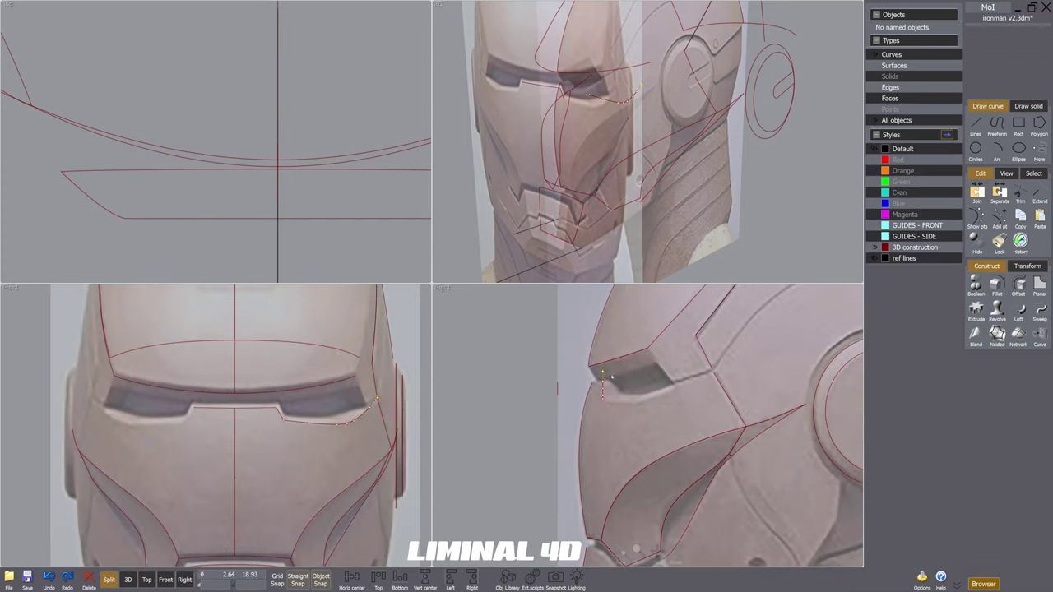
scroll(609, 376, up, 4)
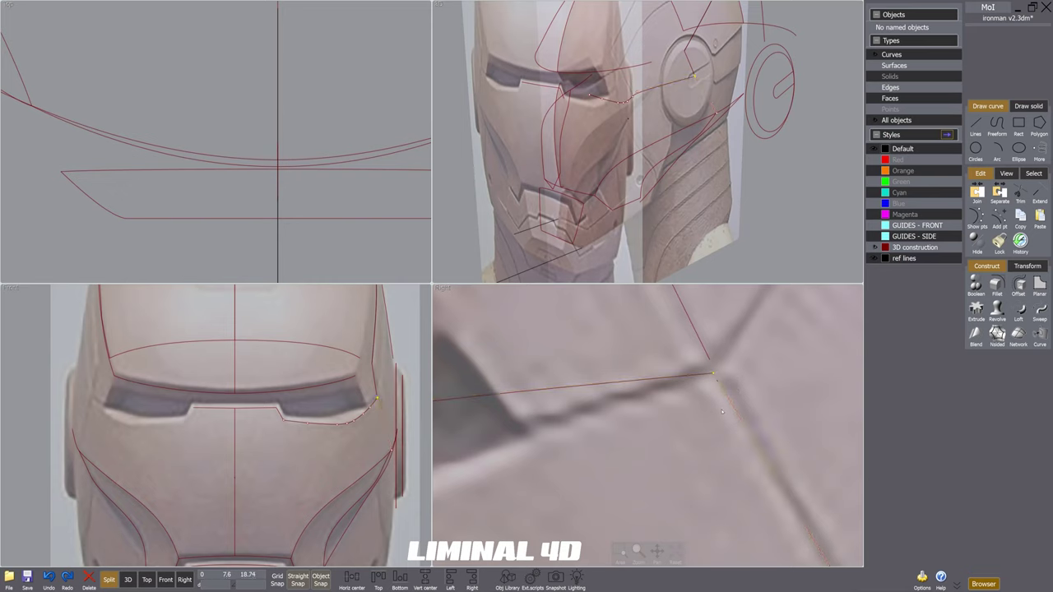
scroll(522, 422, down, 4)
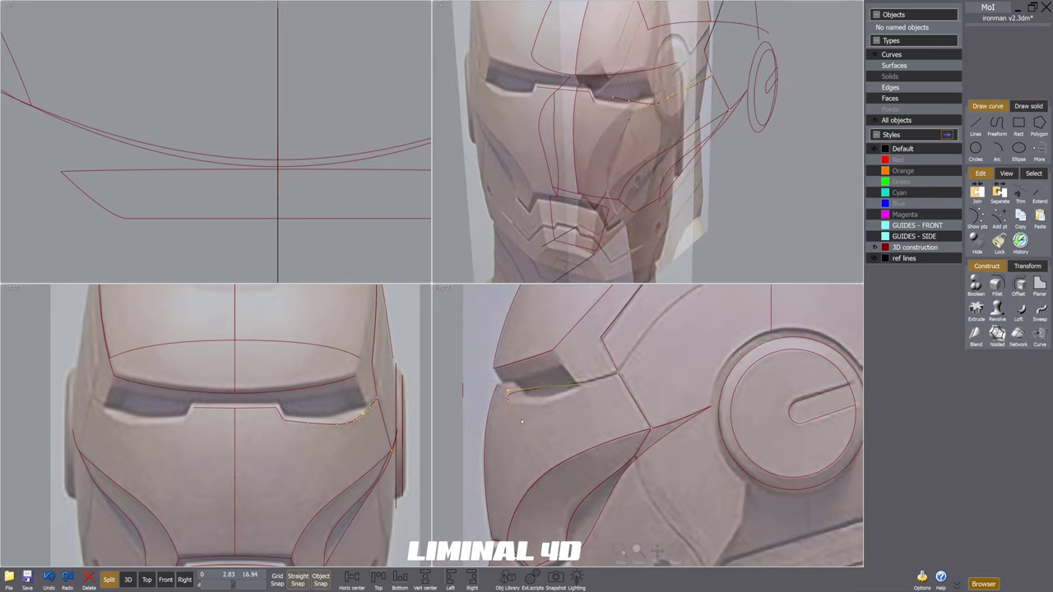
scroll(526, 424, up, 4)
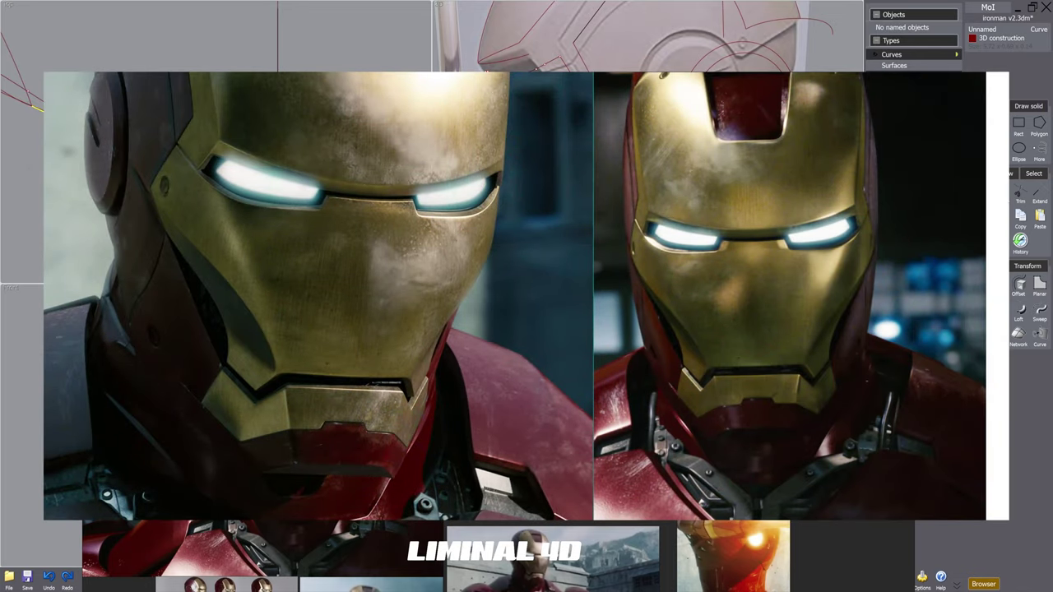
Step: Draw a control-point curve across the faceplate from its lower edge up to the lower eye curve
key(Escape)
scroll(648, 426, up, 5)
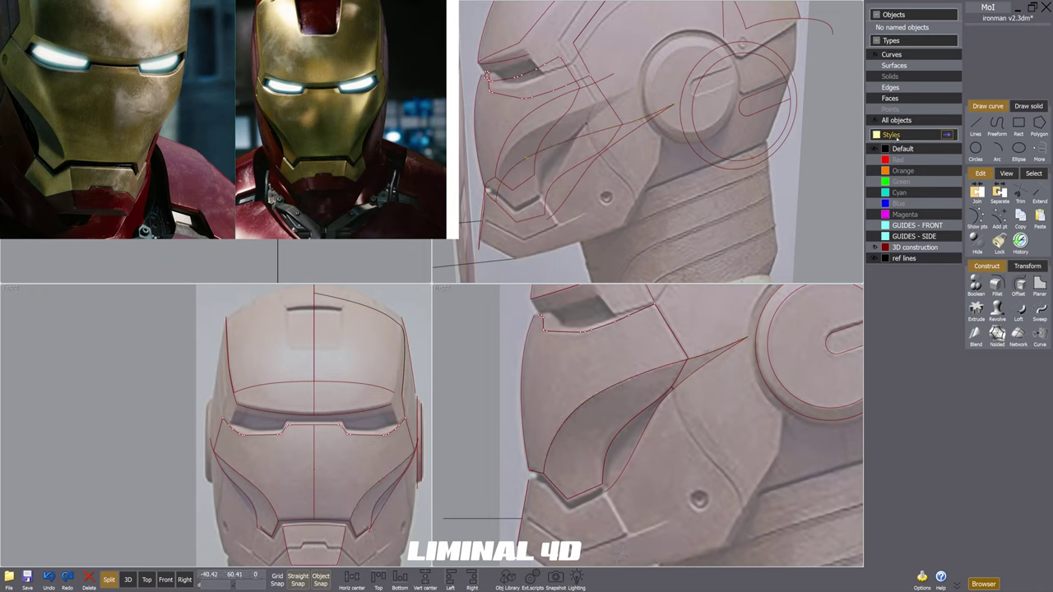
click(997, 125)
click(976, 130)
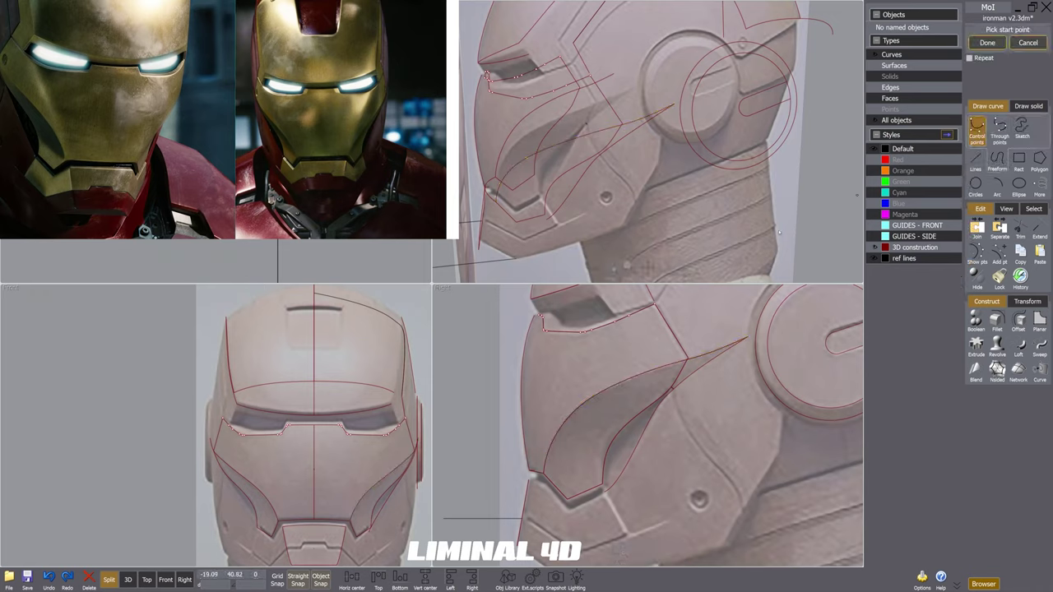
click(542, 471)
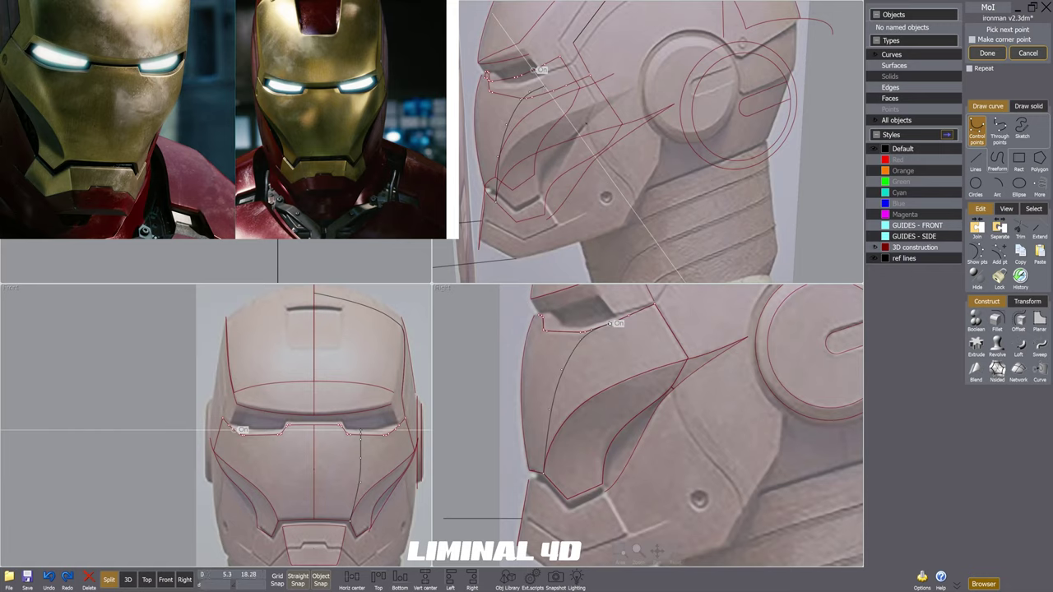
right_click(240, 429)
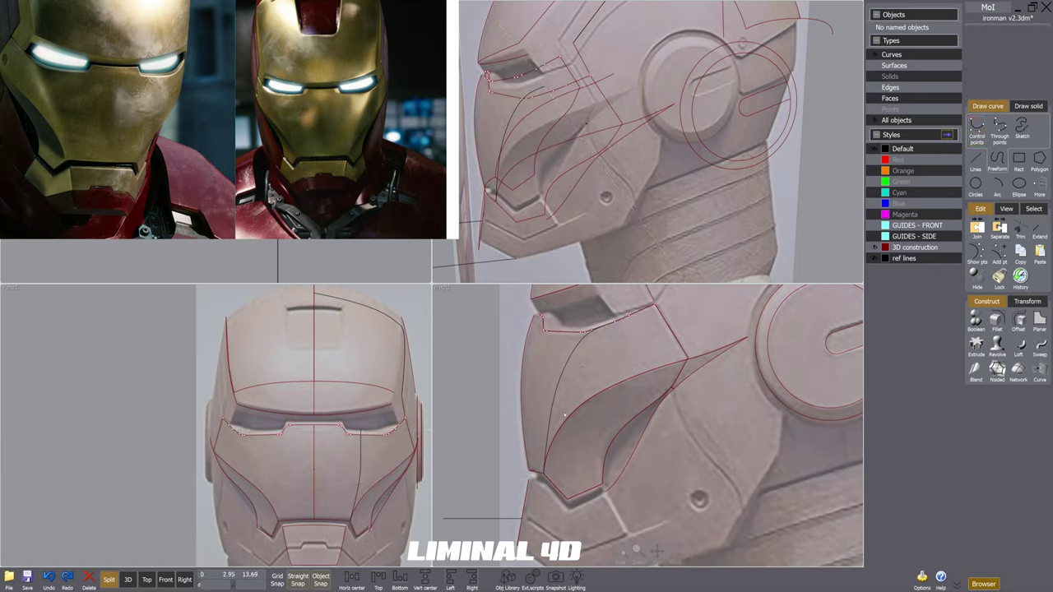
Step: Show the new faceplate curve's control points and move its upper end outward along the lower eye curve in the Front view
middle_drag(584, 379, 594, 380)
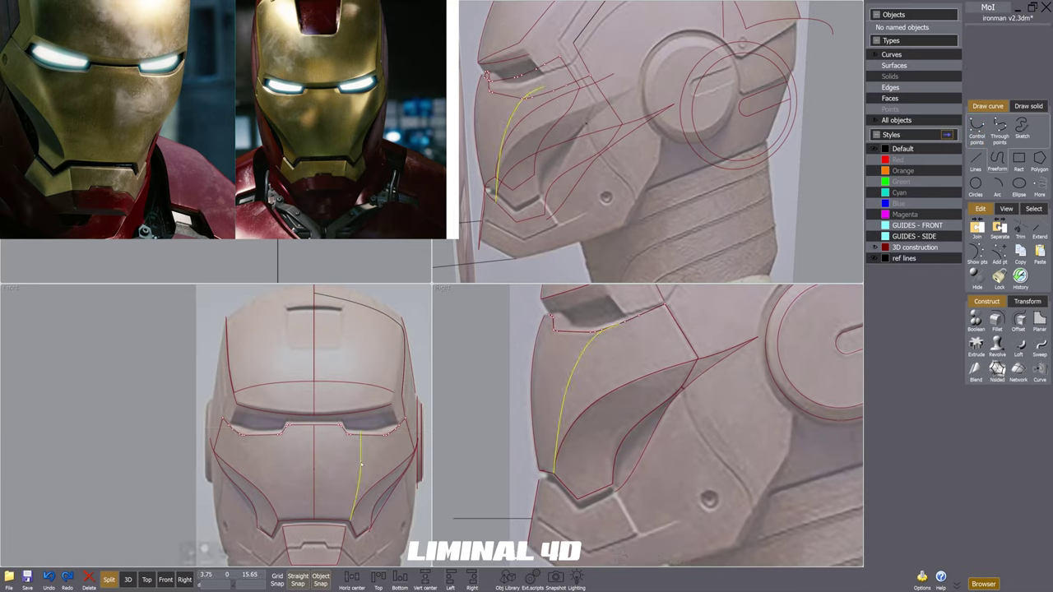
click(360, 464)
click(977, 255)
scroll(389, 442, up, 2)
click(345, 426)
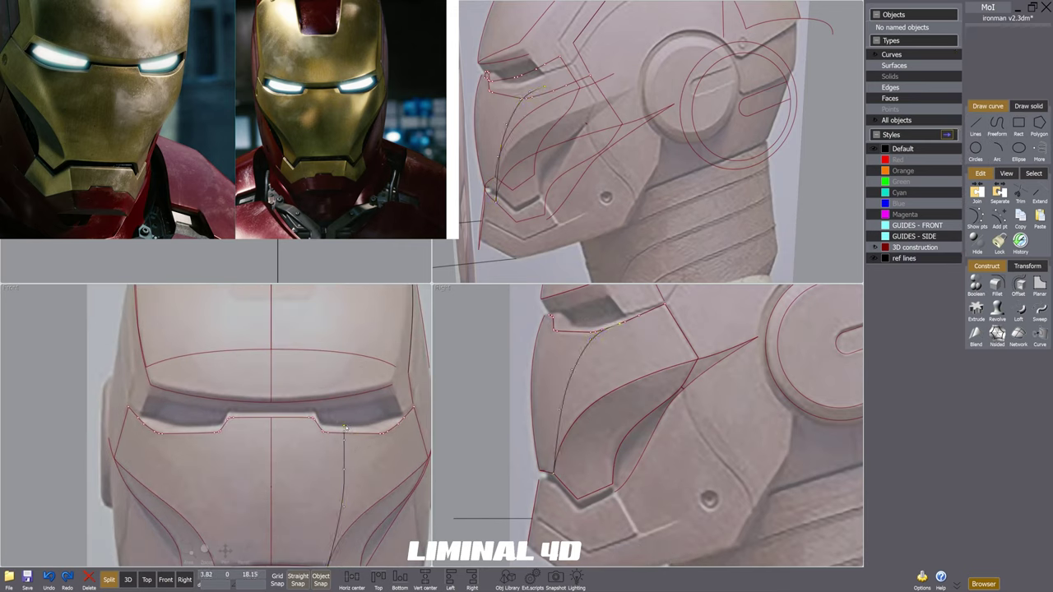
key(m)
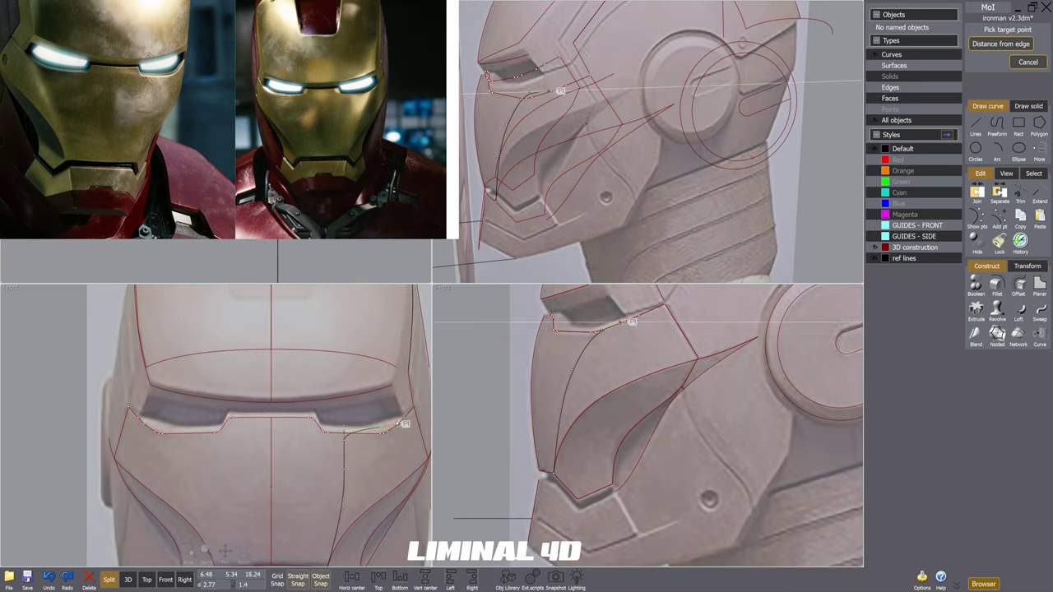
scroll(396, 421, up, 3)
click(402, 429)
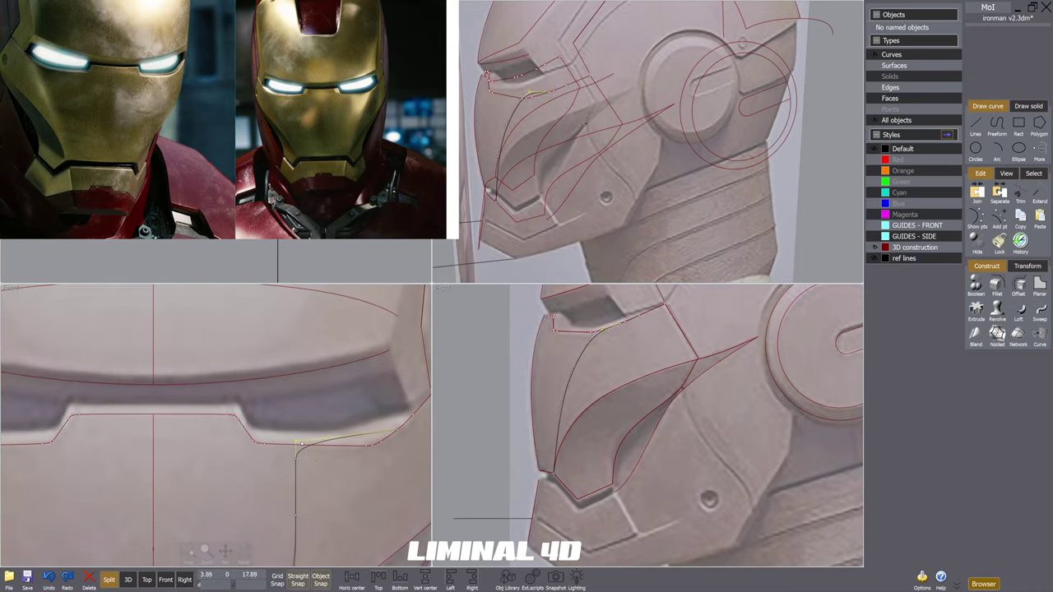
Step: Move the faceplate curve's upper control points outward in the Front view so it runs diagonally from the eye corner
key(m)
scroll(387, 442, up, 3)
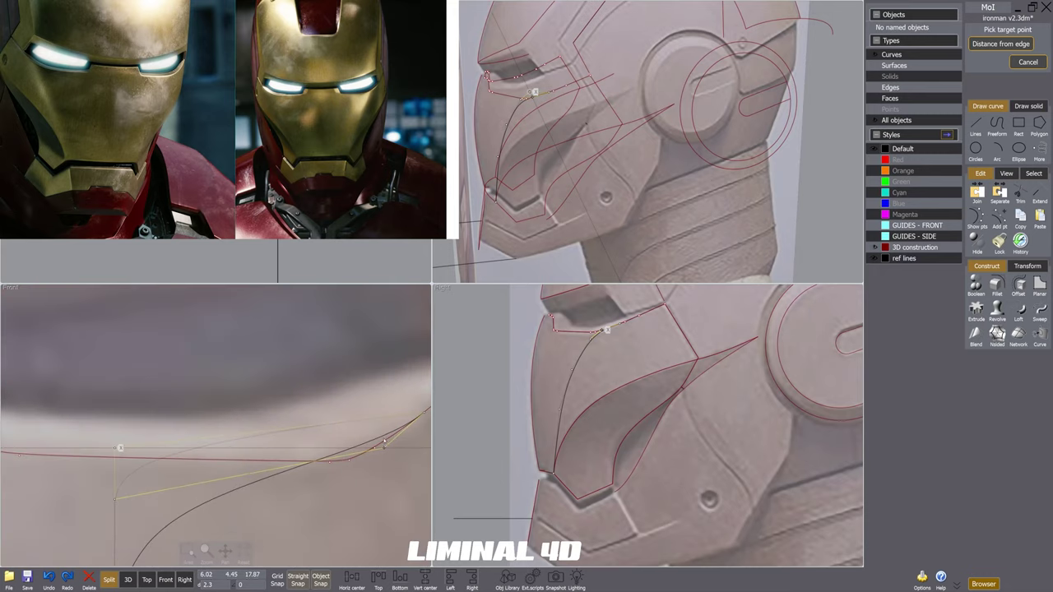
click(380, 448)
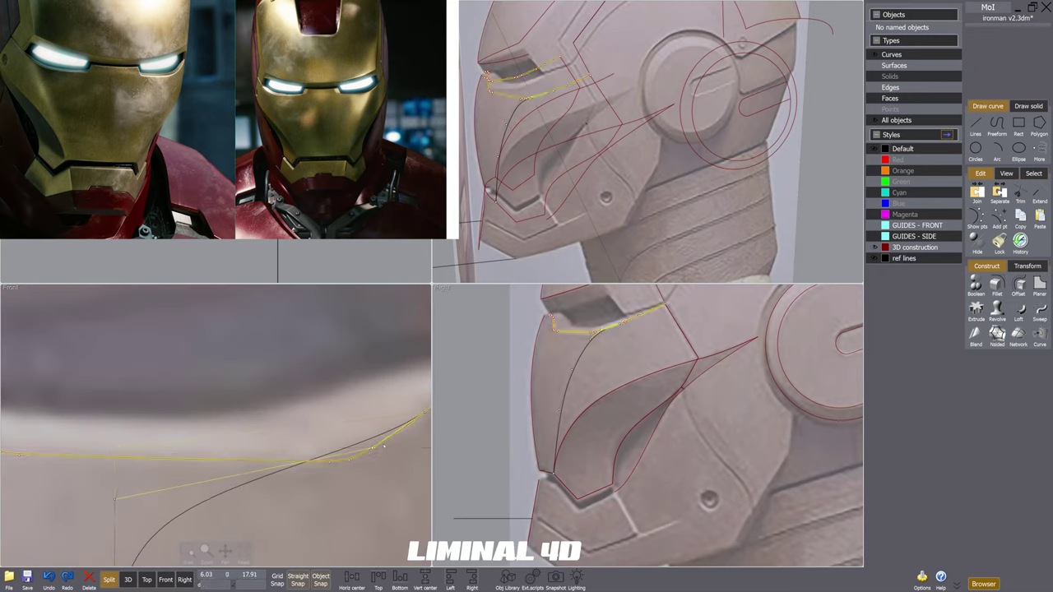
scroll(374, 413, down, 3)
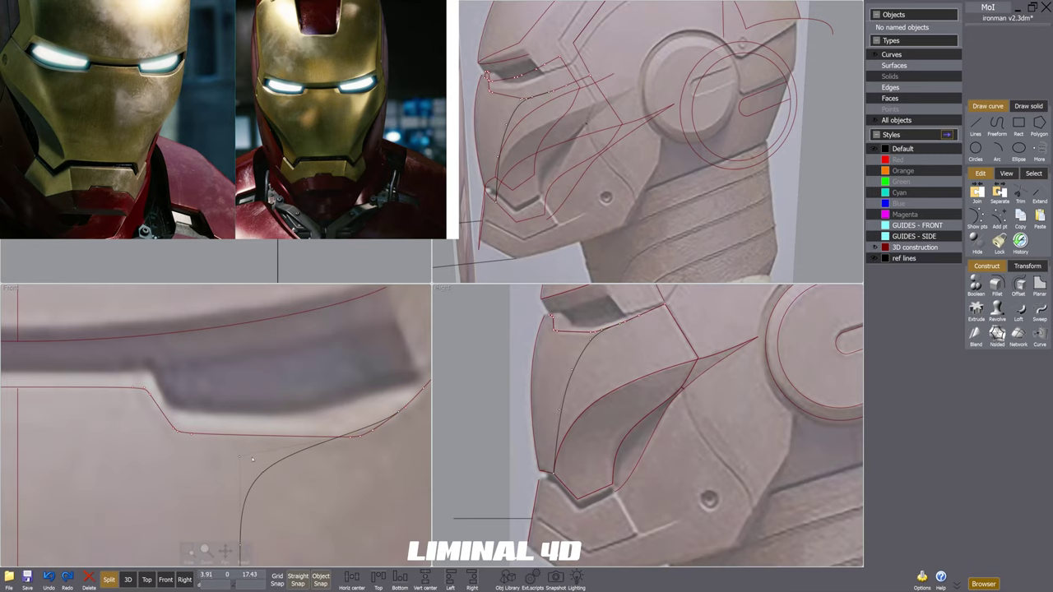
key(m)
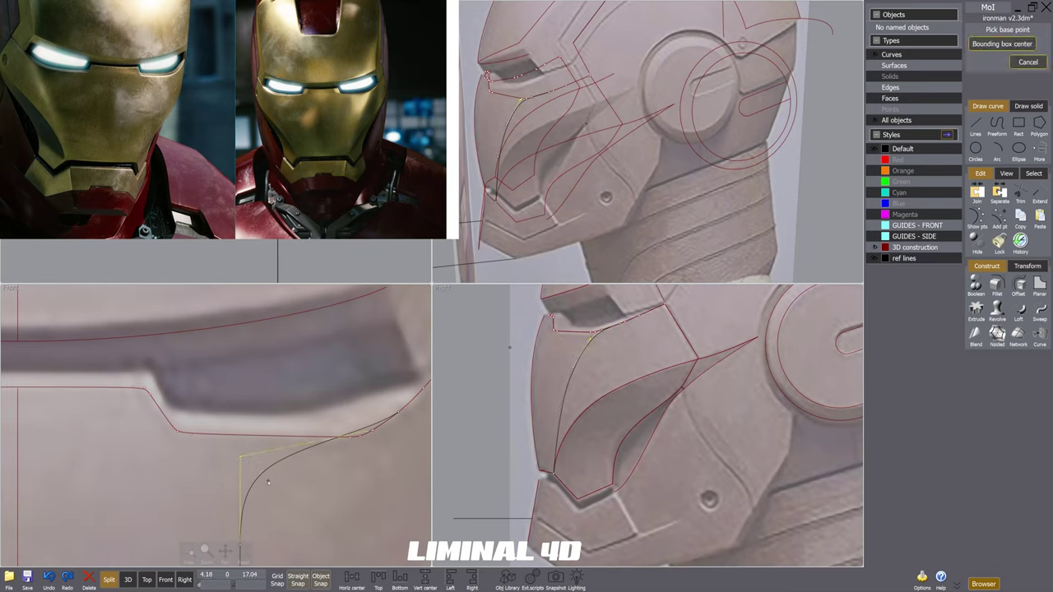
click(268, 481)
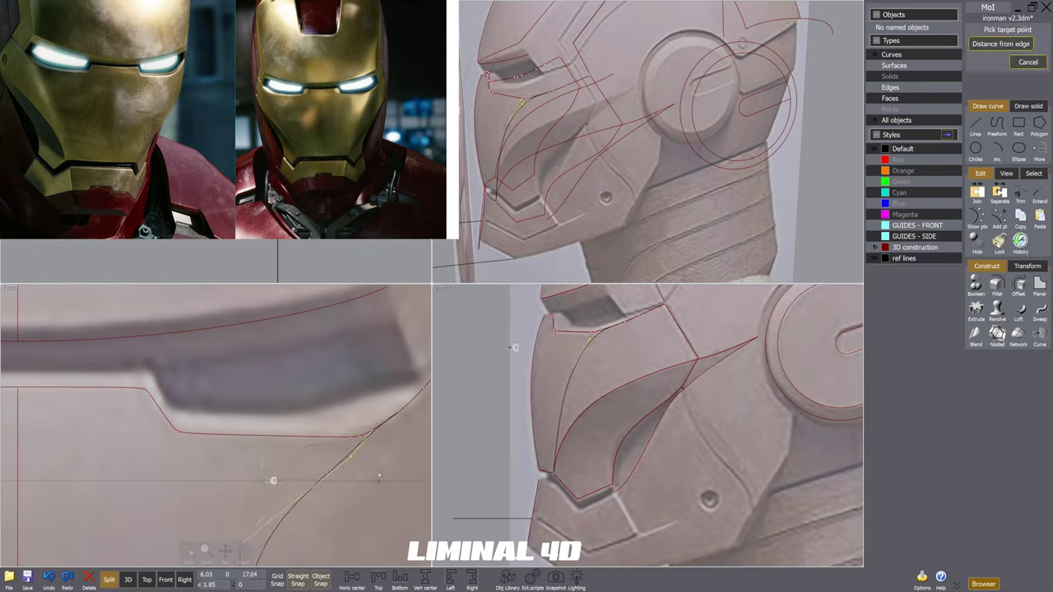
click(377, 471)
scroll(377, 435, up, 3)
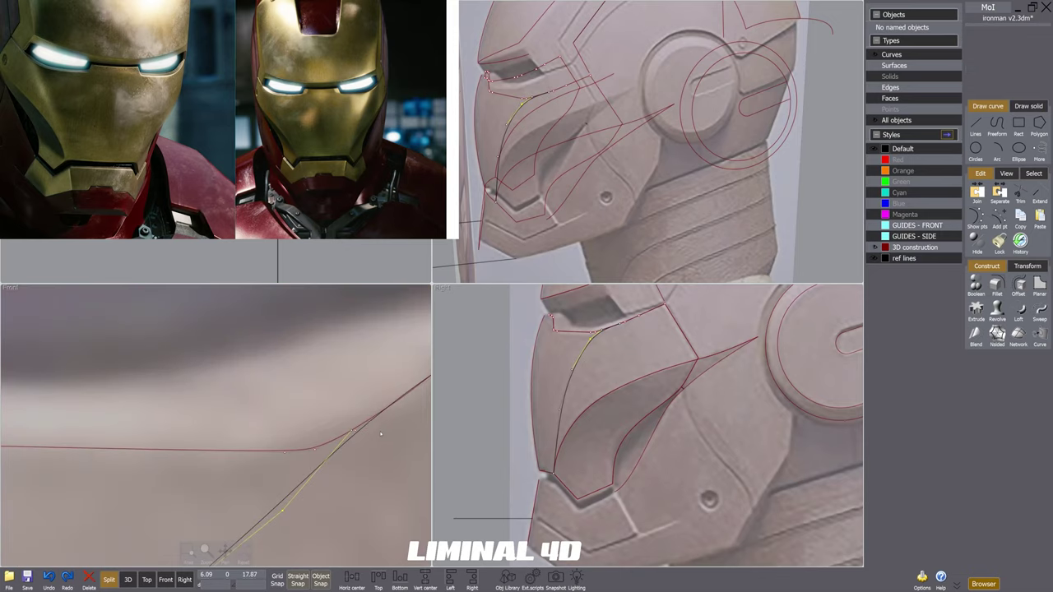
Step: Fine-tune the control point just below the faceplate curve's upper end where it meets the lower eye curve
key(m)
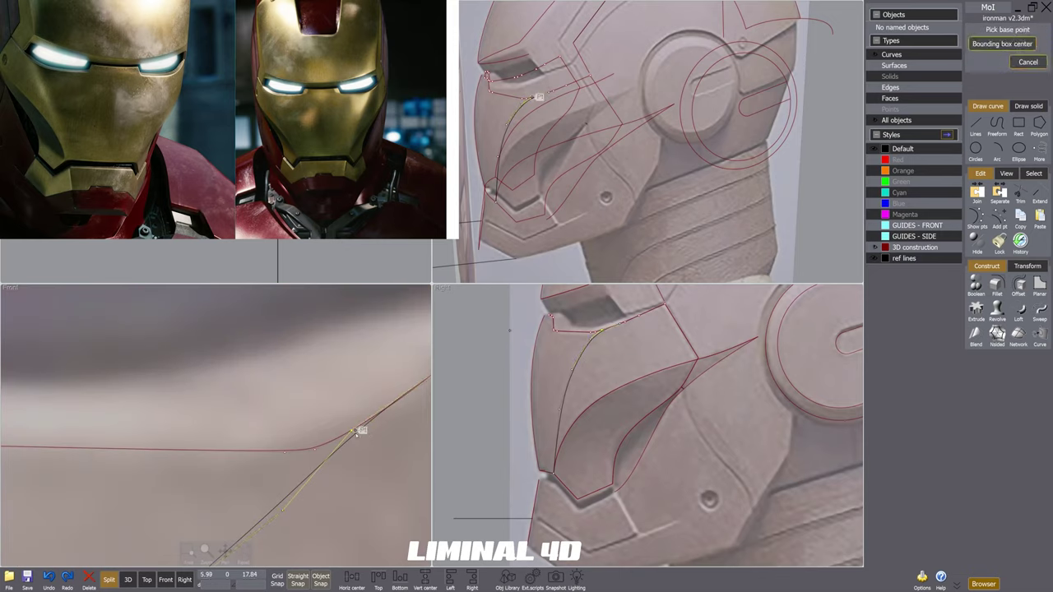
click(352, 431)
click(353, 430)
scroll(379, 355, down, 4)
click(387, 373)
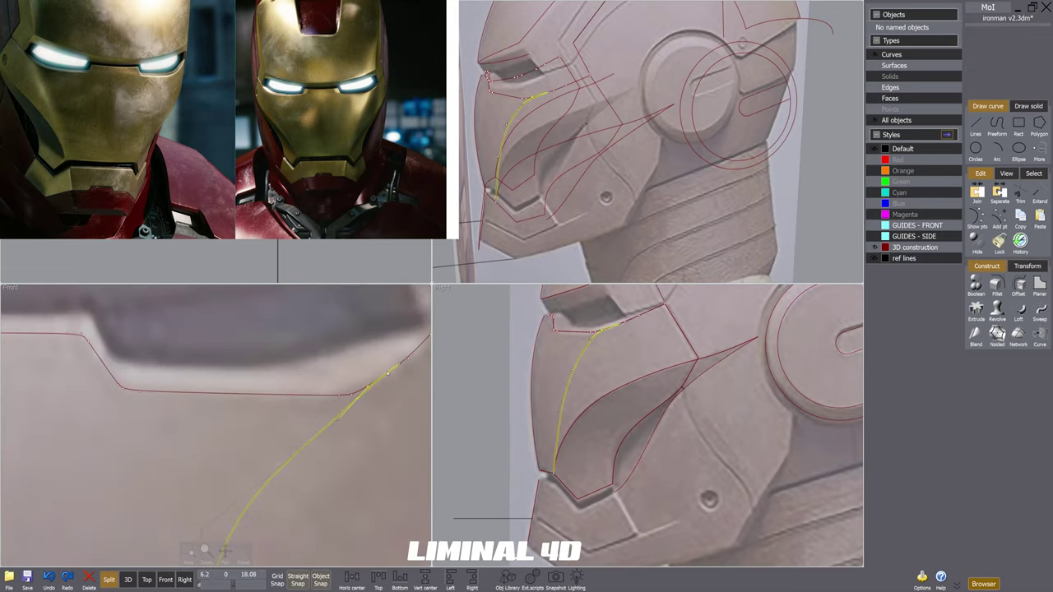
scroll(317, 484, down, 5)
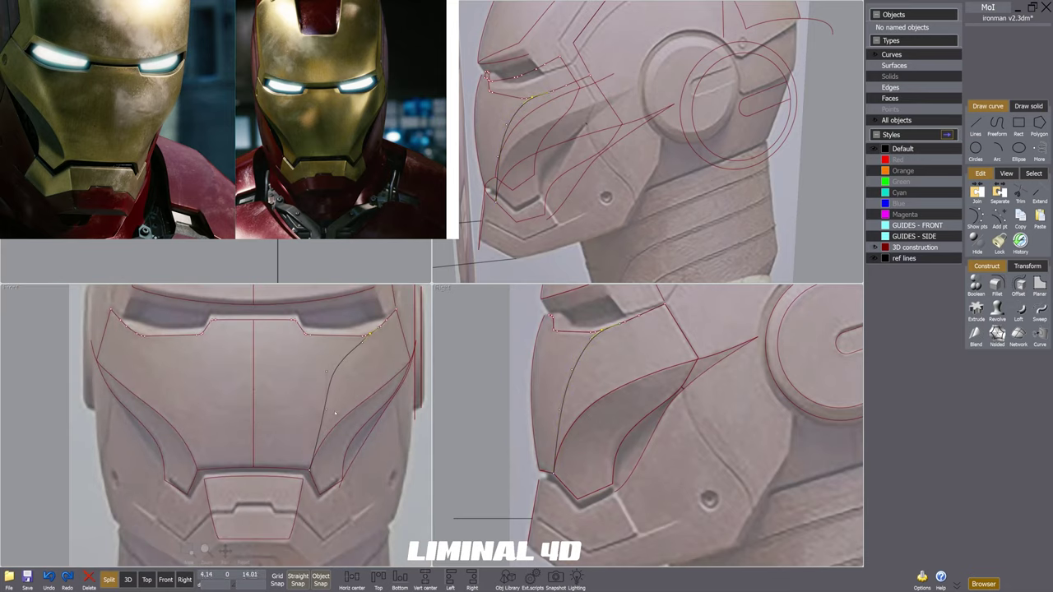
Step: Move the faceplate curve's lower middle control point inward toward the centreline in the Front view
scroll(315, 416, up, 4)
key(m)
click(313, 413)
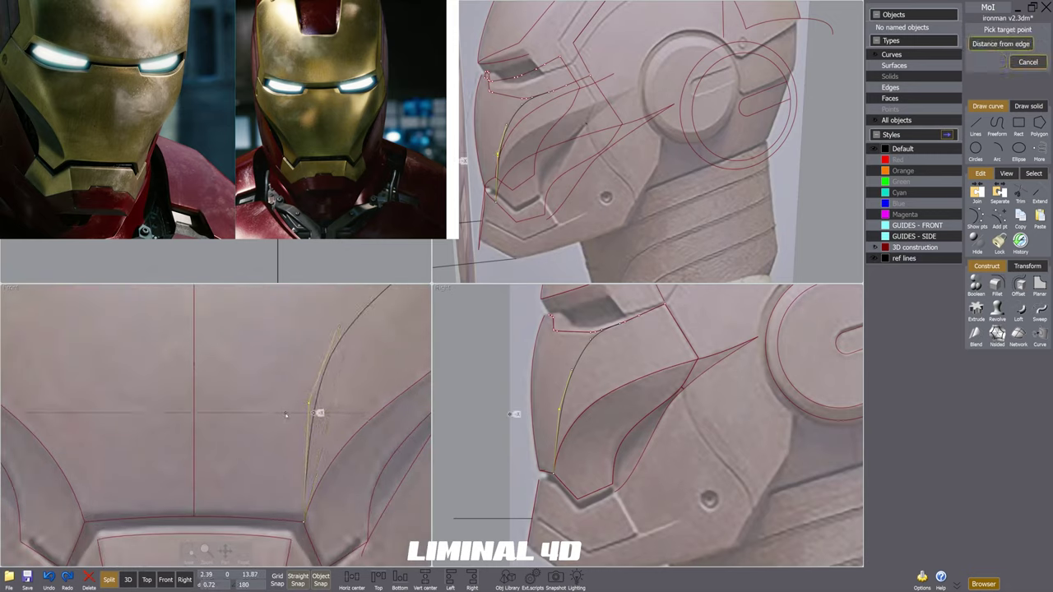
click(285, 415)
scroll(284, 416, down, 5)
right_drag(288, 396, 289, 431)
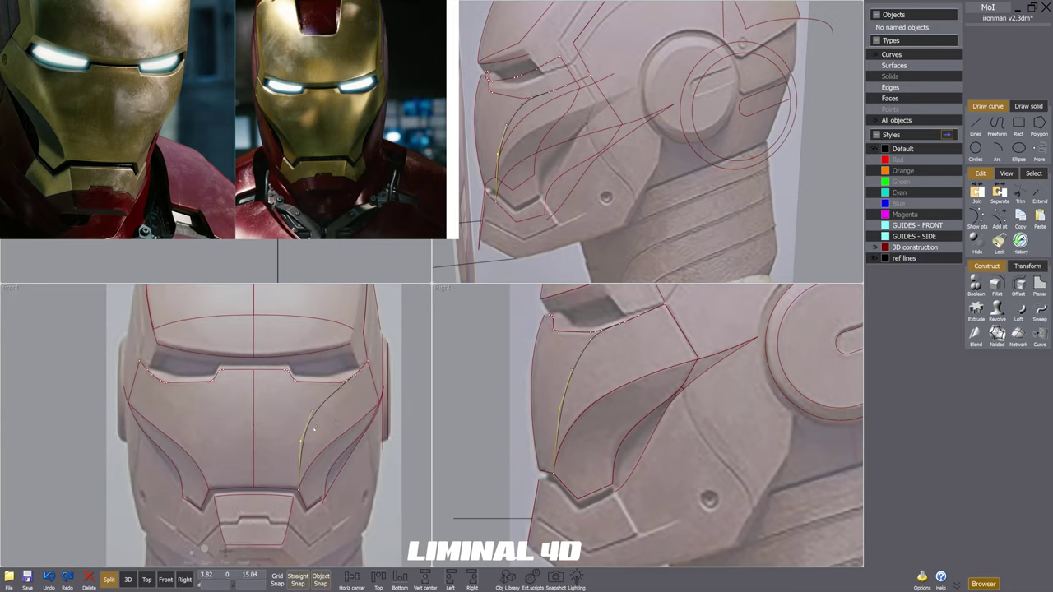
Step: Shift the faceplate curve's two middle control points outward in the Front view to smooth its bend
scroll(313, 431, up, 2)
scroll(313, 430, up, 1)
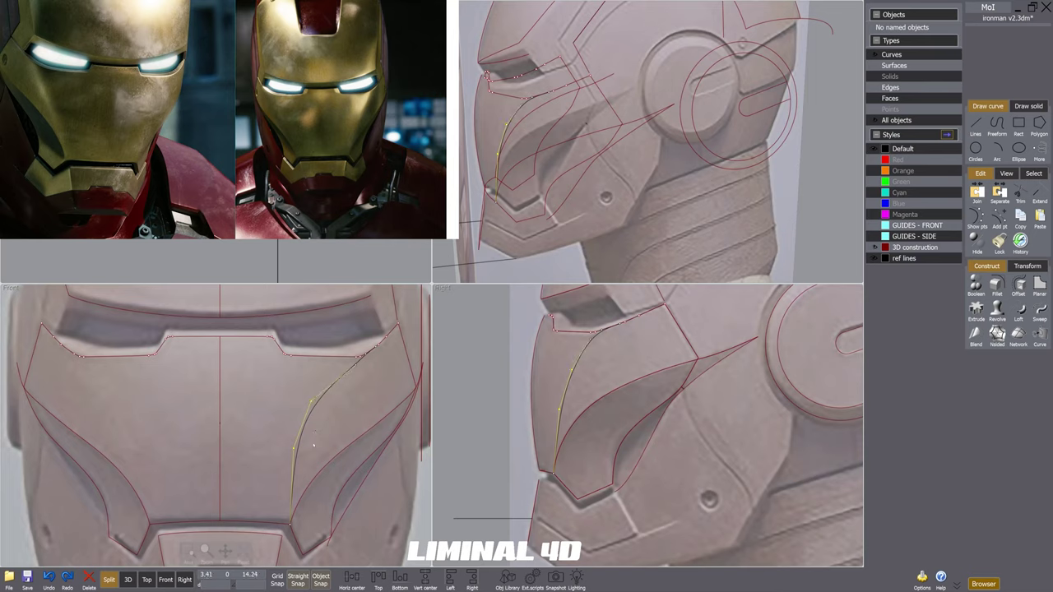
key(m)
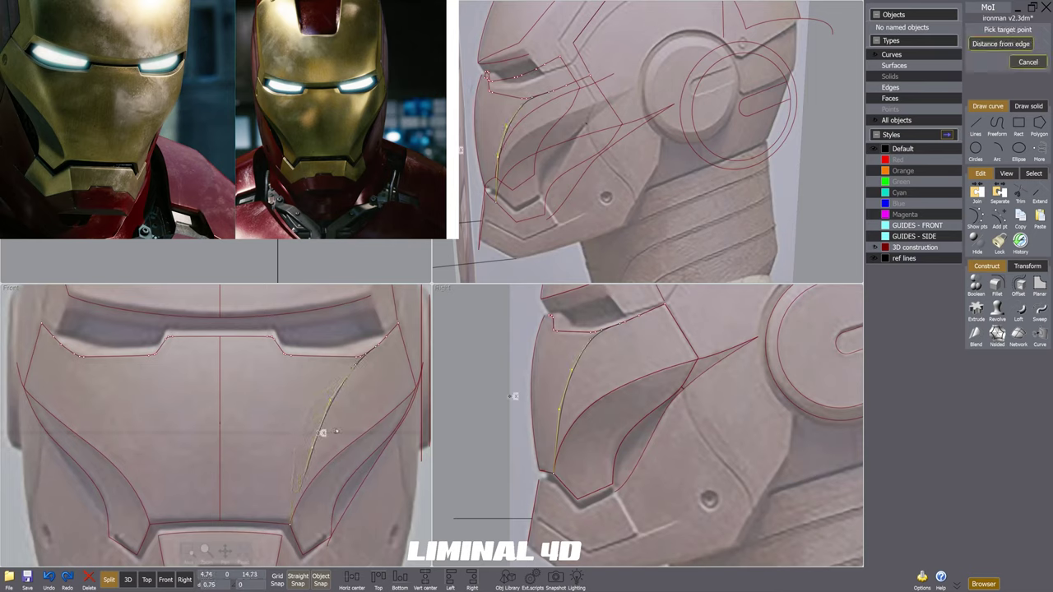
click(333, 438)
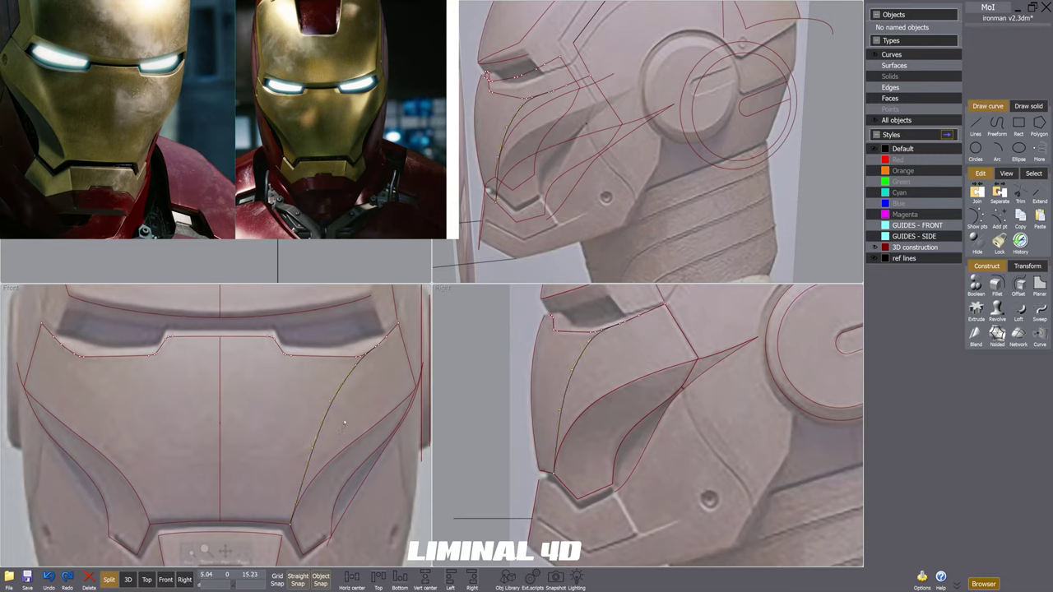
Step: Trim the overhanging upper end of the faceplate curve at its intersection with the lower eye curve
scroll(366, 368, up, 2)
scroll(368, 361, up, 3)
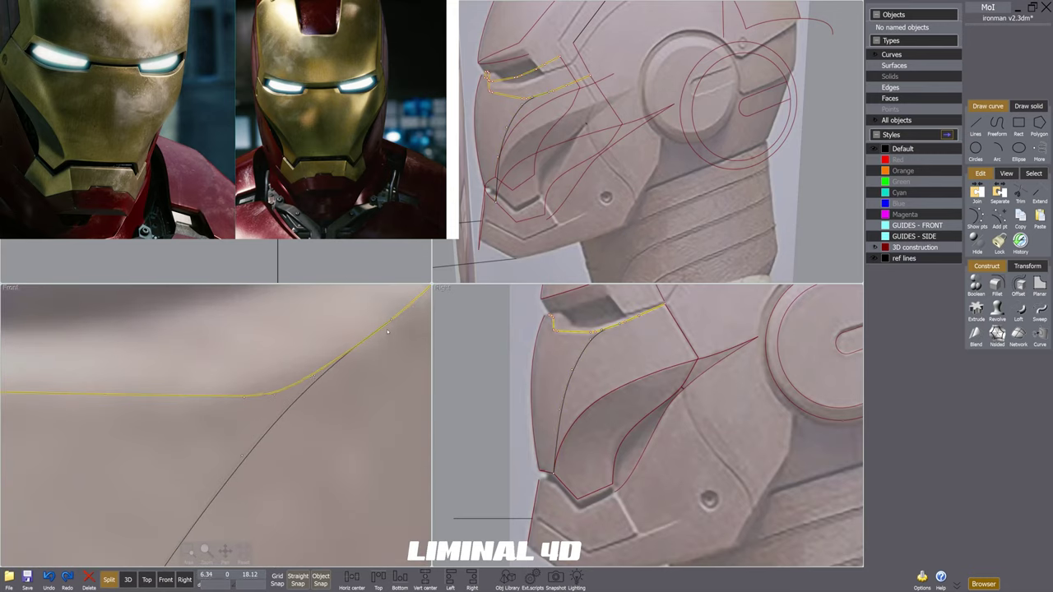
scroll(354, 354, up, 2)
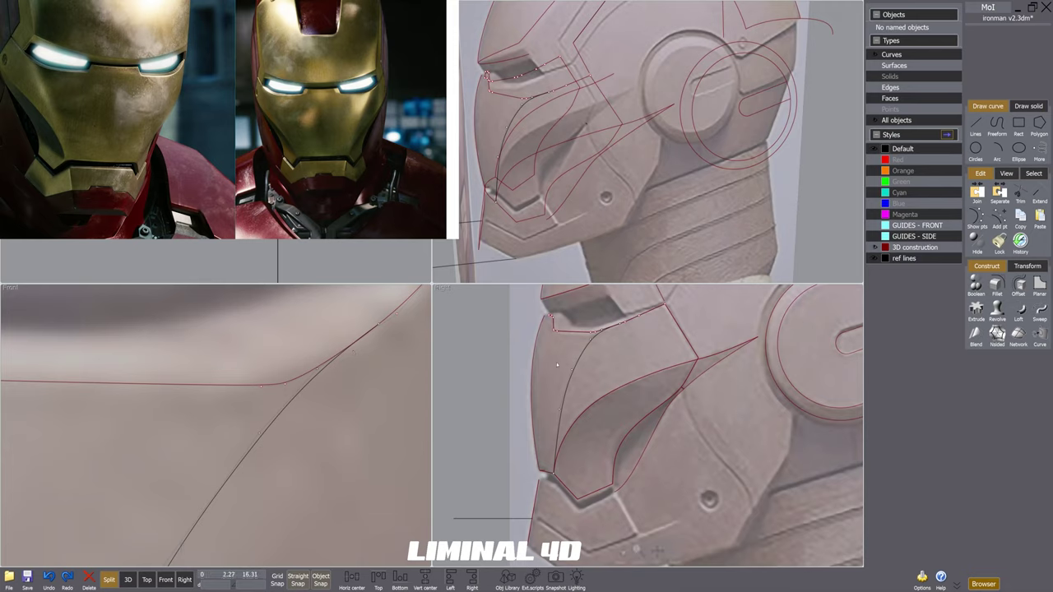
scroll(325, 371, up, 3)
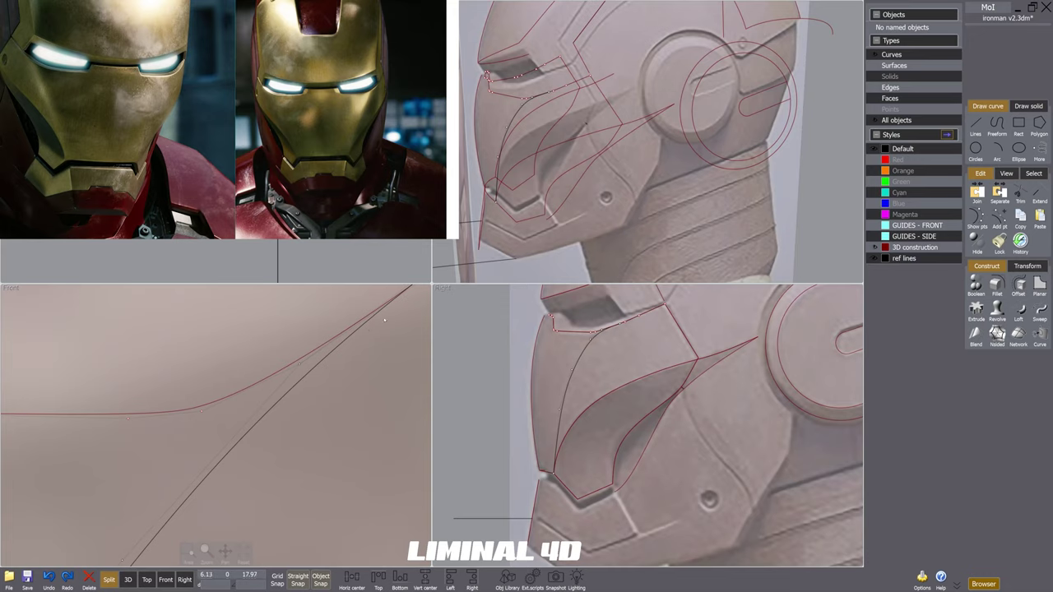
middle_drag(385, 320, 299, 381)
key(Escape)
click(296, 380)
key(Escape)
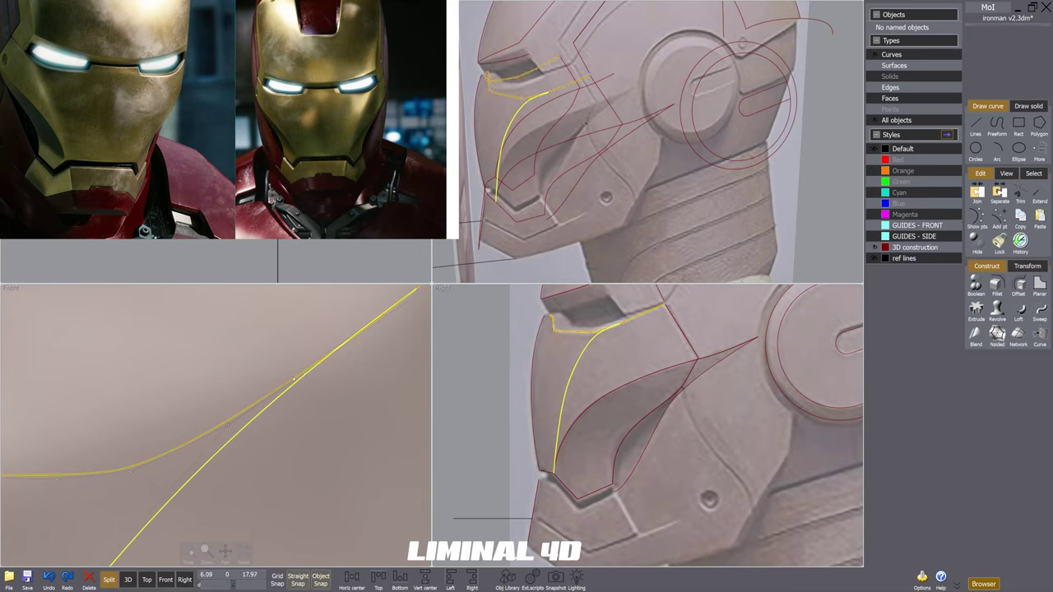
click(291, 379)
scroll(370, 332, up, 2)
key(t)
right_click(340, 353)
click(340, 334)
right_click(335, 338)
scroll(286, 389, down, 4)
scroll(286, 390, down, 5)
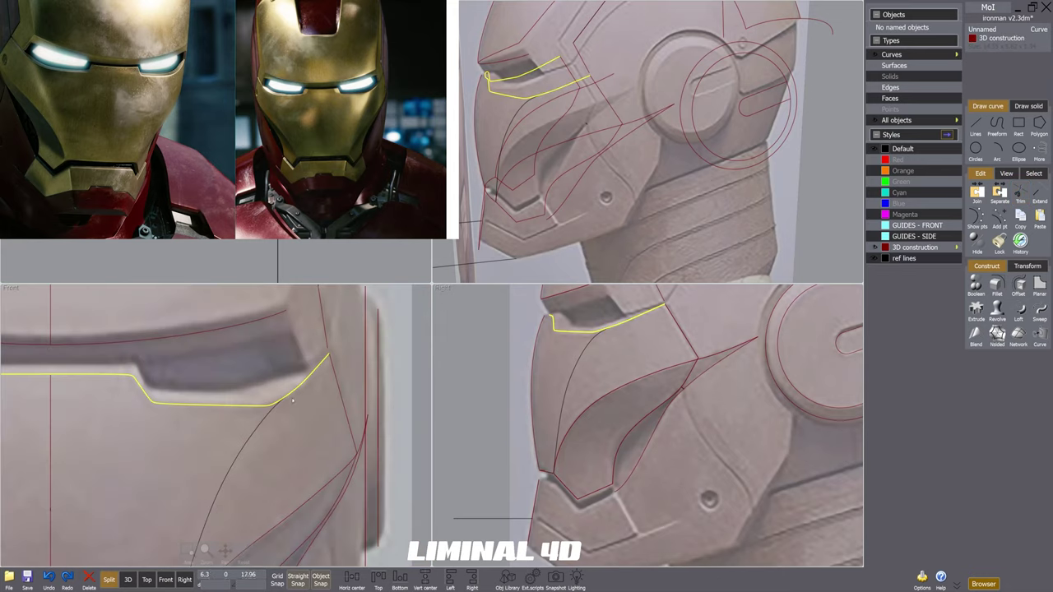
Step: Mirror the trimmed faceplate curve across the helmet's vertical centreline
key(Delete)
click(267, 434)
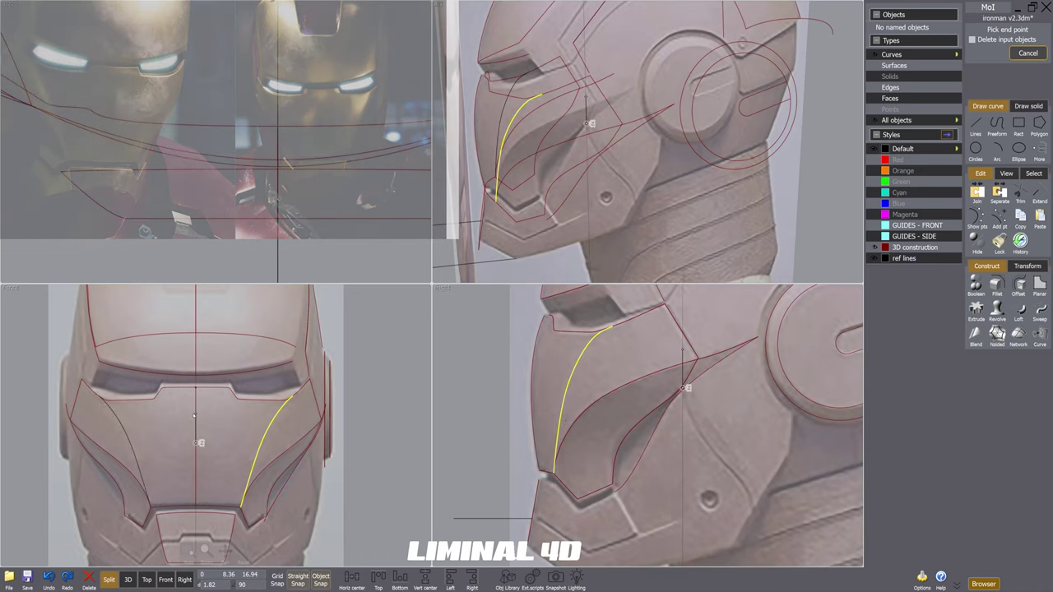
scroll(99, 393, up, 2)
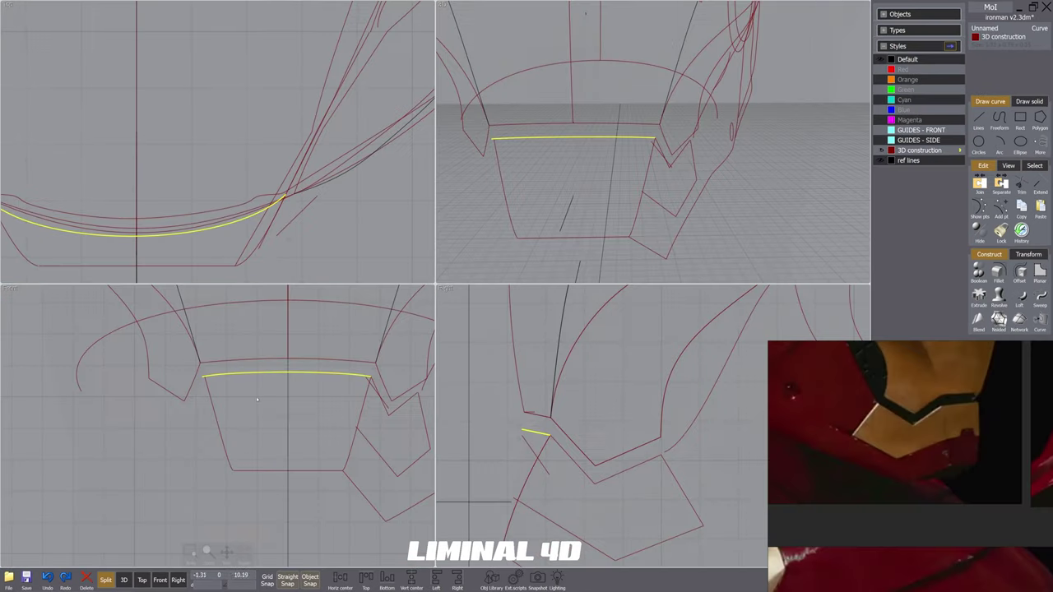
Step: Examine the chin and jaw curves in the Front and Right views against the helmet reference photos
scroll(392, 432, up, 3)
click(392, 432)
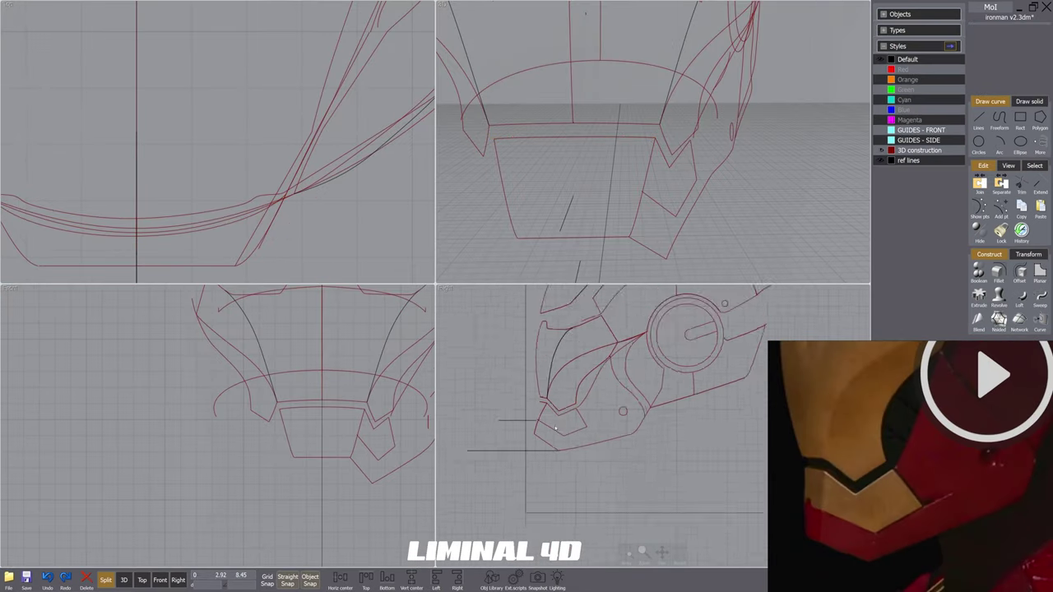
scroll(861, 438, down, 8)
scroll(822, 420, up, 4)
scroll(731, 298, up, 2)
middle_drag(649, 445, 678, 470)
scroll(679, 471, down, 1)
scroll(625, 464, up, 4)
click(566, 463)
scroll(884, 508, down, 3)
scroll(871, 477, up, 5)
mouse_move(670, 444)
middle_down()
mouse_move(617, 438)
mouse_move(669, 447)
middle_up()
scroll(880, 461, down, 8)
scroll(827, 429, up, 8)
scroll(864, 444, down, 7)
scroll(872, 436, up, 7)
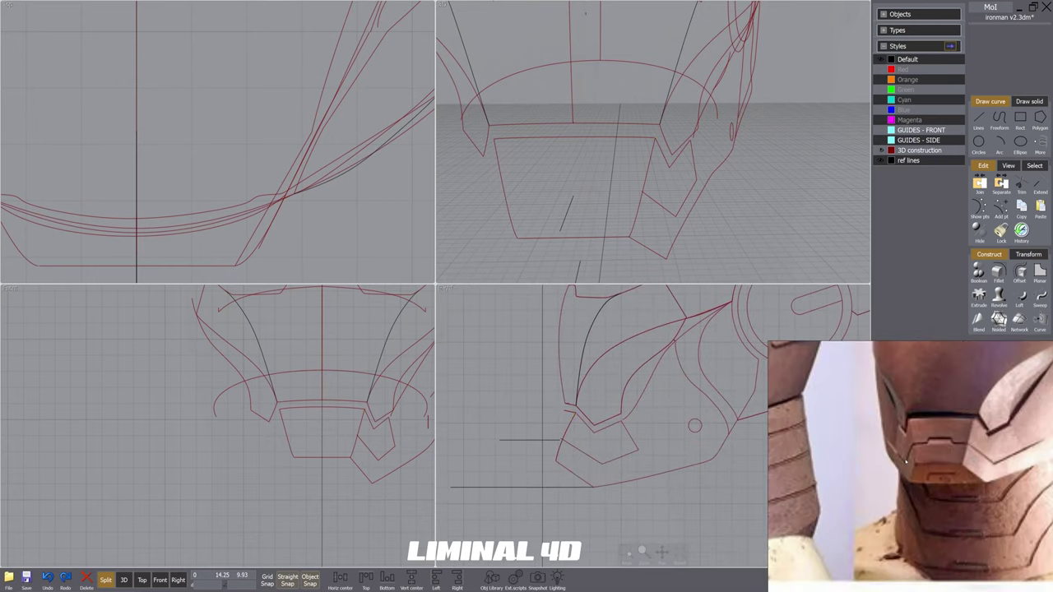
scroll(888, 493, down, 6)
scroll(896, 531, up, 4)
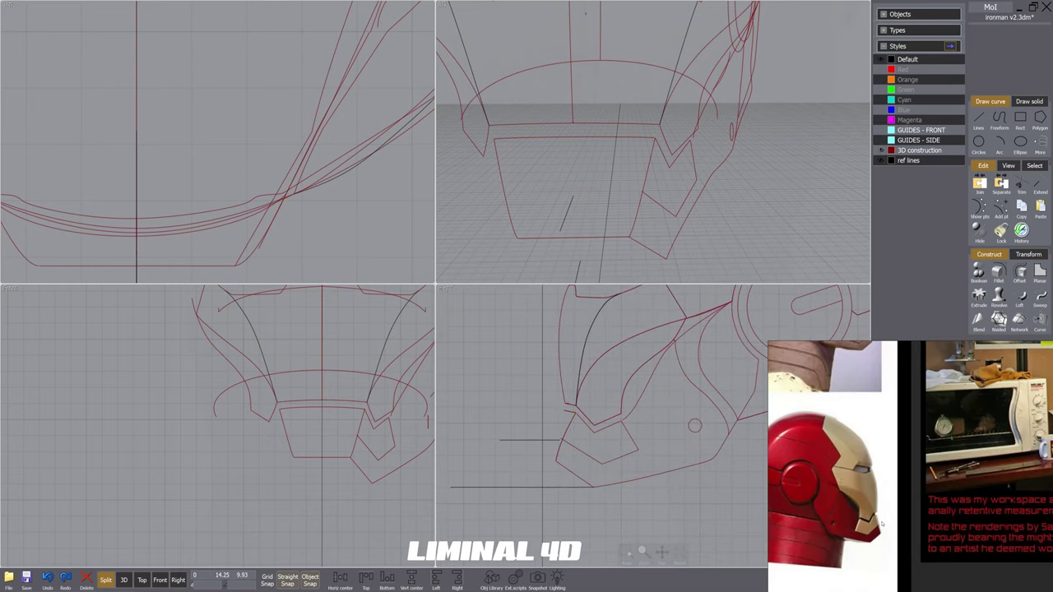
scroll(567, 458, up, 2)
middle_drag(567, 460, 604, 485)
Step: Show the chin panel curve's control points and adjust its lower corner in the Right and Front views
click(606, 459)
click(979, 208)
scroll(597, 479, up, 4)
drag(582, 472, 613, 503)
drag(597, 489, 603, 496)
key(Escape)
scroll(604, 485, down, 5)
click(633, 231)
alt+drag(351, 459, 322, 458)
Step: Show the lower eye curve's control points and reposition its centre notch points in the Right view to follow the side guide
scroll(310, 422, up, 4)
key(F10)
click(332, 394)
scroll(575, 452, up, 4)
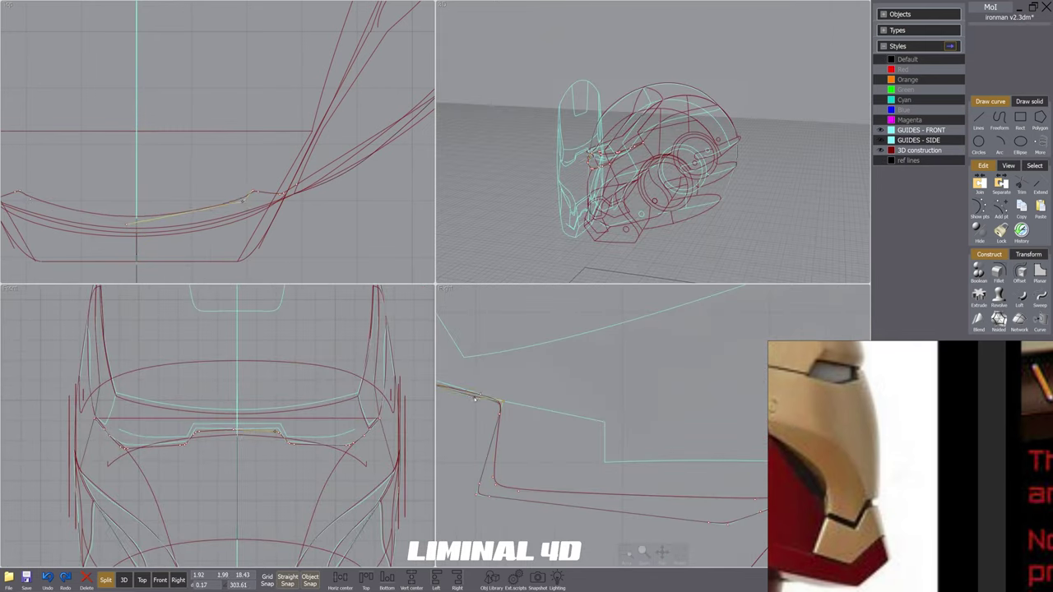
drag(518, 492, 489, 492)
scroll(493, 493, down, 2)
middle_drag(633, 501, 539, 403)
drag(567, 398, 538, 413)
drag(601, 383, 572, 406)
Step: Adjust the lower corner points of the eye curve's centre notch on both sides in the Front view
scroll(572, 406, down, 3)
scroll(246, 431, up, 3)
scroll(239, 436, up, 2)
drag(216, 439, 226, 439)
scroll(247, 444, down, 4)
click(361, 471)
scroll(518, 418, down, 5)
scroll(498, 409, up, 1)
click(316, 490)
drag(312, 482, 289, 463)
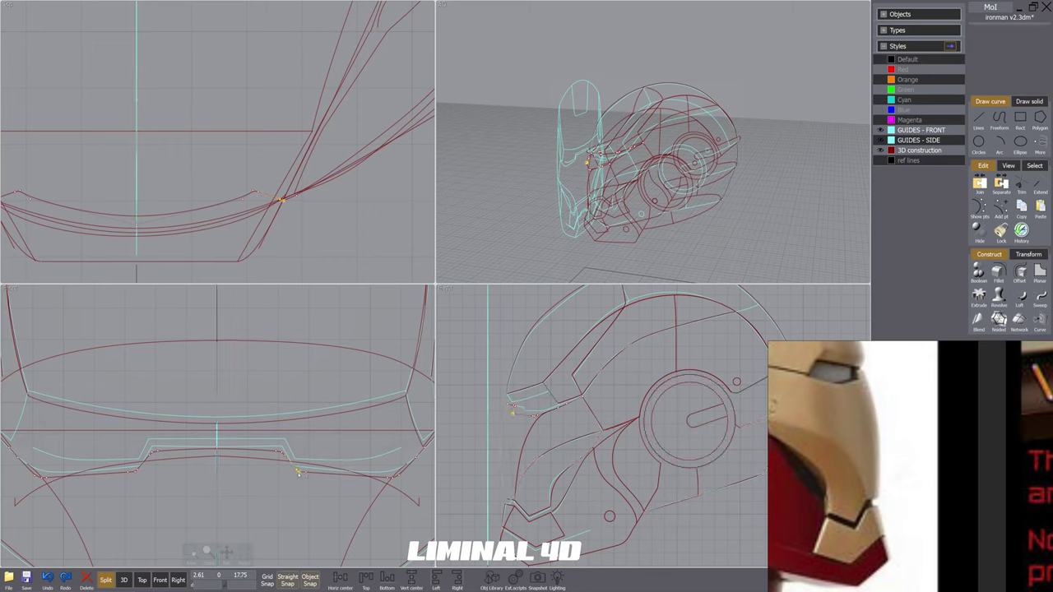
drag(123, 479, 144, 463)
scroll(150, 455, up, 3)
right_drag(149, 456, 61, 456)
drag(49, 431, 337, 467)
right_click(252, 495)
key(Escape)
Step: Adjust the lower eye curve's outer control points toward the brow corners in the Front and Right views
scroll(288, 486, down, 3)
scroll(288, 486, up, 2)
scroll(362, 444, up, 4)
scroll(362, 445, down, 5)
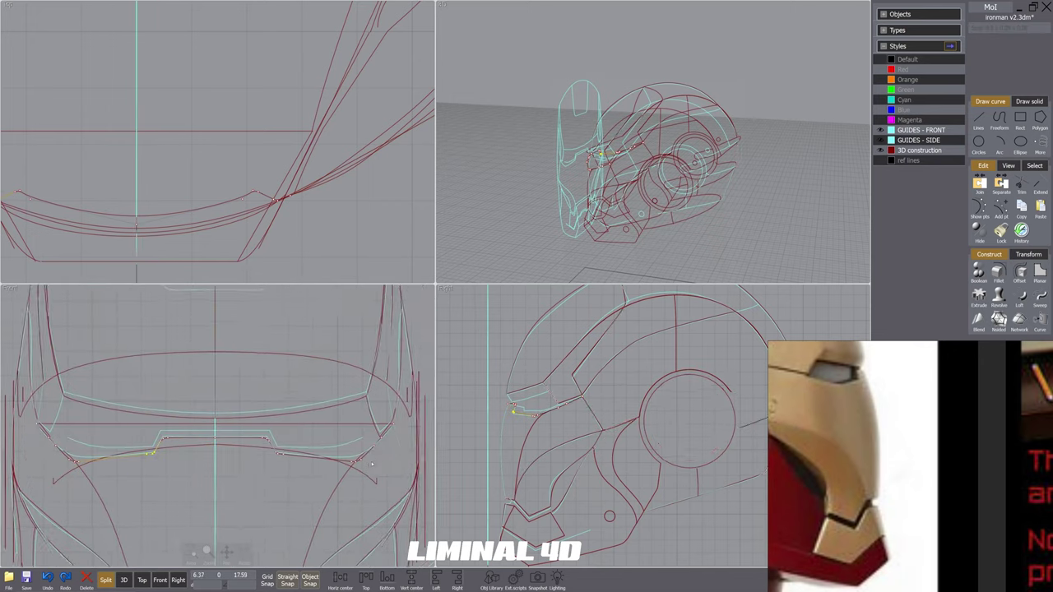
scroll(152, 440, up, 5)
drag(177, 418, 145, 444)
scroll(82, 432, down, 5)
scroll(331, 422, up, 1)
scroll(518, 419, up, 6)
click(708, 329)
scroll(613, 409, down, 6)
scroll(632, 384, up, 4)
scroll(519, 404, down, 3)
scroll(343, 423, up, 6)
click(313, 442)
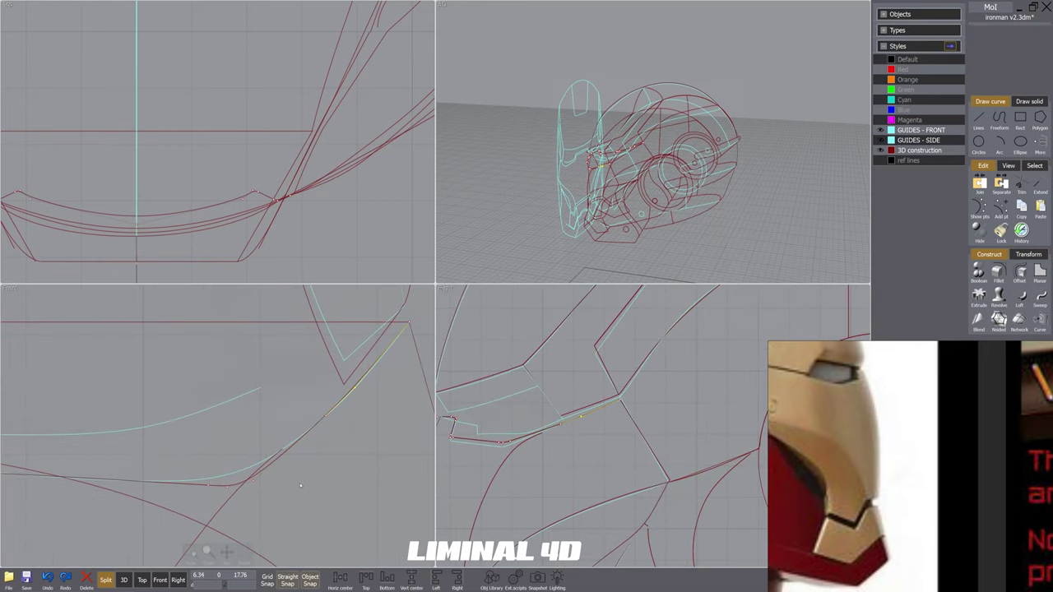
scroll(301, 486, down, 6)
scroll(317, 486, up, 3)
Step: Lower the control point at the eye curve's outer bend in the Front and Right views, refining the curve's rounding
drag(341, 487, 353, 505)
scroll(327, 491, up, 4)
click(328, 492)
scroll(499, 445, up, 4)
scroll(255, 509, down, 3)
scroll(333, 487, up, 4)
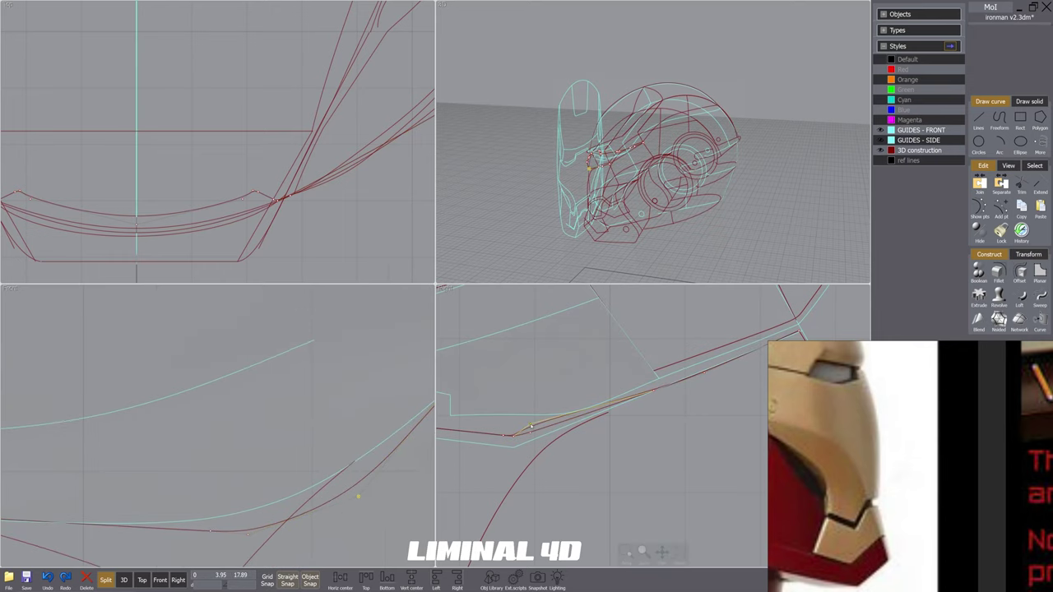
drag(530, 427, 530, 434)
scroll(530, 433, down, 4)
scroll(520, 441, up, 4)
scroll(329, 464, down, 3)
drag(345, 496, 342, 496)
scroll(556, 403, up, 4)
key(Escape)
key(Escape)
Step: Show the side shell curve's control points and move the point near its front end down and forward in the Right view
scroll(556, 402, down, 3)
scroll(555, 403, up, 3)
scroll(315, 486, down, 6)
click(311, 488)
scroll(310, 488, down, 3)
scroll(417, 442, up, 5)
scroll(472, 422, down, 3)
click(487, 416)
click(499, 424)
scroll(483, 411, up, 2)
key(F10)
click(504, 423)
click(519, 406)
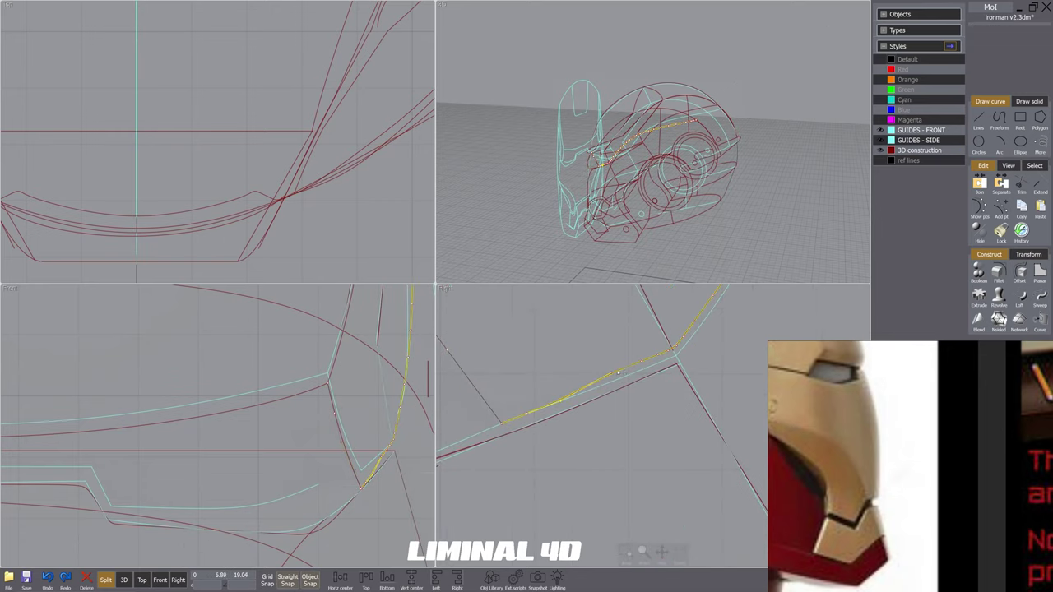
drag(613, 374, 564, 415)
key(Escape)
key(Escape)
Step: Show the control points of the short brow-corner edge curve around its lower end in the Front view
scroll(564, 414, down, 8)
scroll(556, 379, up, 3)
scroll(346, 477, up, 3)
scroll(348, 469, down, 6)
click(362, 466)
key(F10)
scroll(366, 467, up, 7)
scroll(366, 466, up, 6)
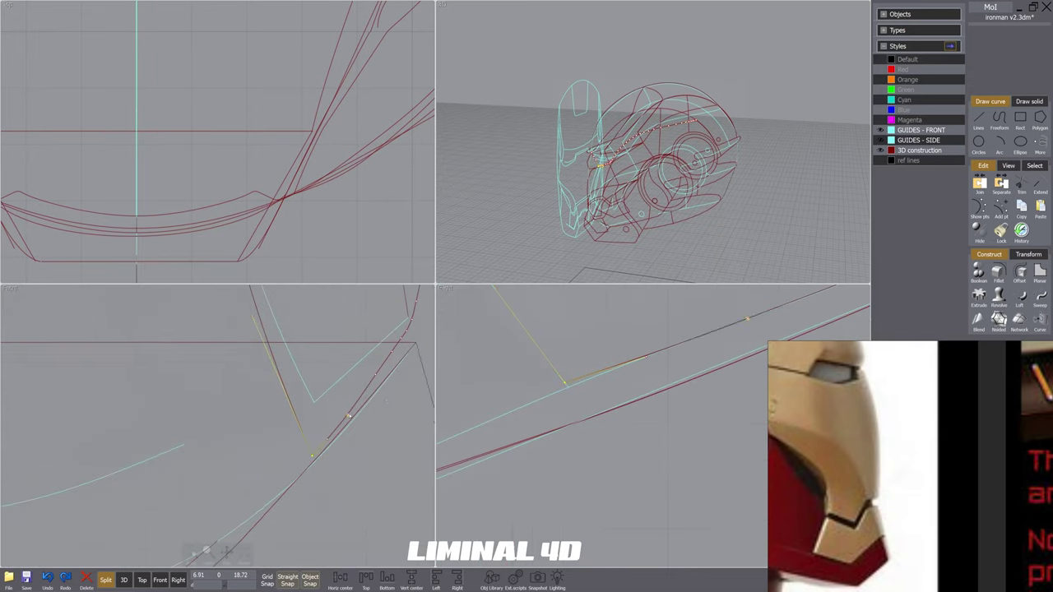
Step: Move the control points near the brow corner slightly sideways in the Front view to refine where the curves meet
scroll(347, 416, down, 6)
scroll(367, 381, up, 4)
drag(343, 378, 385, 400)
key(m)
click(376, 390)
click(366, 390)
scroll(370, 353, up, 4)
drag(354, 433, 361, 434)
Step: Fine-tune the side shell and brow-edge control points at the brow corner in the Front and Right views
scroll(362, 411, down, 3)
scroll(362, 419, down, 4)
scroll(362, 428, up, 5)
drag(368, 394, 385, 383)
scroll(361, 432, down, 6)
scroll(546, 413, down, 4)
scroll(352, 452, up, 6)
drag(354, 480, 352, 488)
scroll(552, 403, up, 5)
drag(551, 398, 577, 394)
scroll(582, 391, down, 2)
Step: Turn off the control points and hide the GUIDES - FRONT and GUIDES - SIDE styles
key(Escape)
key(Escape)
scroll(615, 403, down, 8)
scroll(415, 395, down, 8)
click(880, 130)
click(880, 139)
Step: Mirror the lower eye curve across the helmet's vertical centreline in the Front view
click(626, 400)
middle_drag(221, 436, 204, 462)
key(m)
click(267, 444)
click(267, 427)
key(Escape)
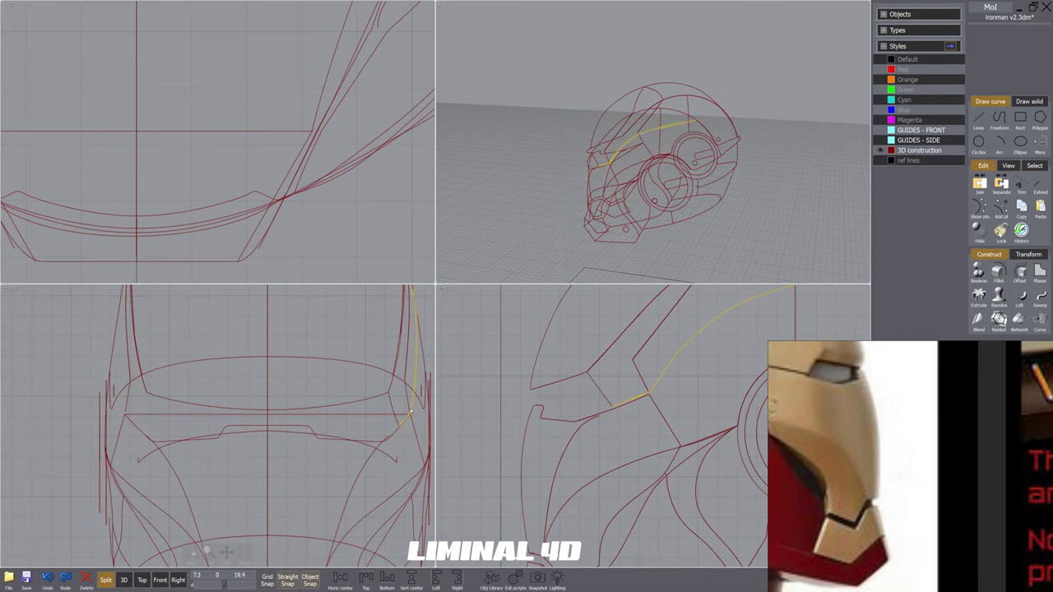
Step: Select the lower eye curve with its adjoining brow-corner curves and show their control points
click(411, 411)
click(394, 413)
click(354, 440)
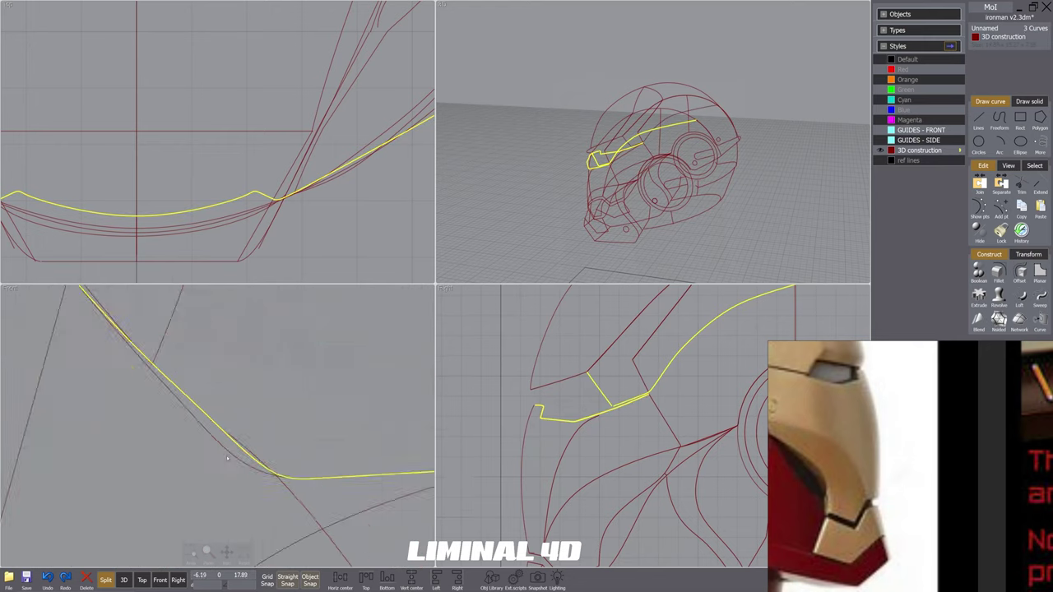
click(232, 460)
scroll(222, 370, down, 4)
scroll(225, 406, up, 3)
click(979, 209)
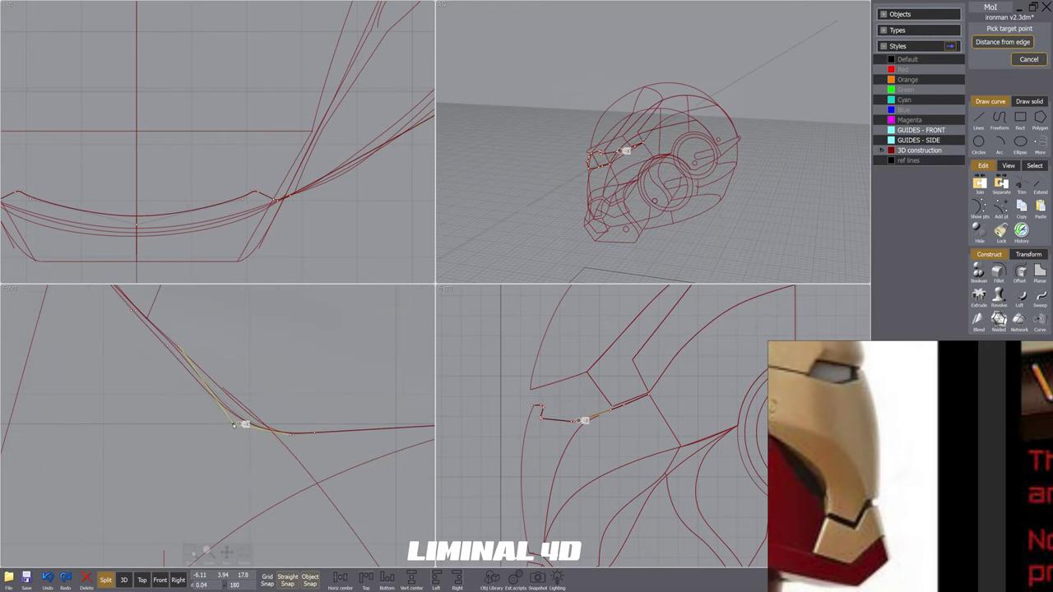
Step: Adjust the lower eye curve's outer bend points on the opposite side in the Front view to match its mirrored counterpart
scroll(246, 430, up, 5)
drag(234, 425, 266, 415)
scroll(266, 438, down, 3)
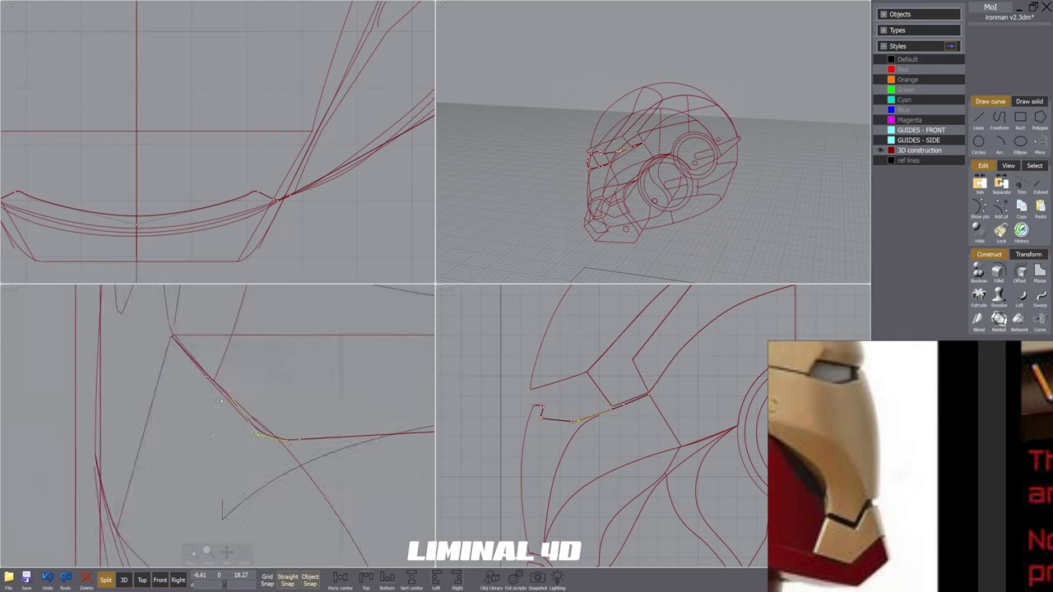
scroll(224, 374, down, 2)
click(215, 365)
scroll(201, 349, up, 4)
drag(205, 349, 198, 350)
scroll(199, 350, down, 4)
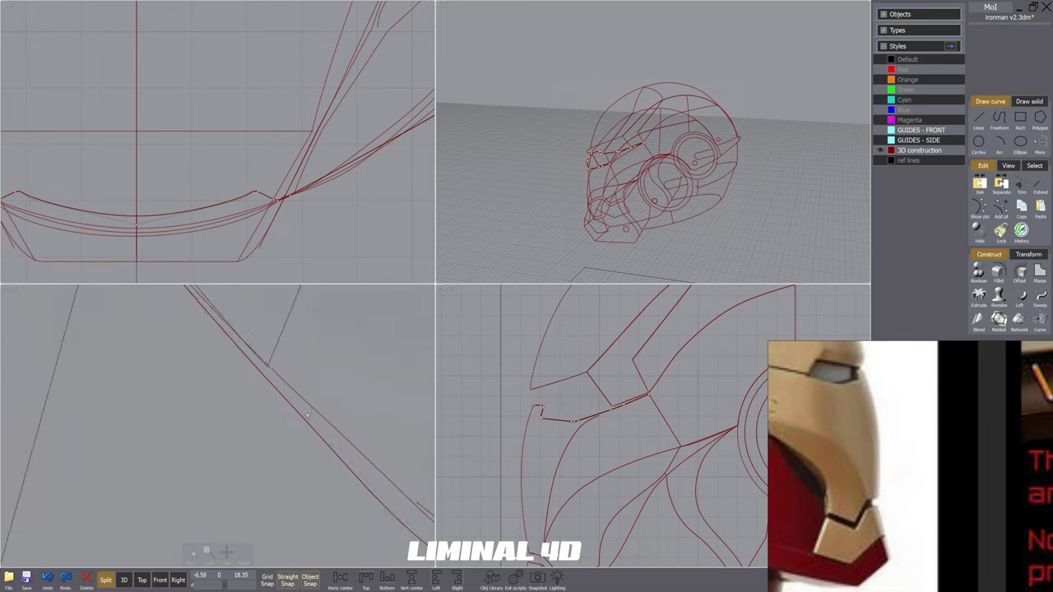
Step: Examine the lower eye curve's outer corners for symmetry in the Front view and turn off its control points
scroll(191, 428, down, 5)
scroll(362, 411, up, 5)
scroll(362, 403, down, 2)
scroll(337, 429, down, 2)
scroll(332, 440, down, 3)
click(332, 424)
scroll(115, 411, up, 2)
click(246, 477)
scroll(275, 479, down, 6)
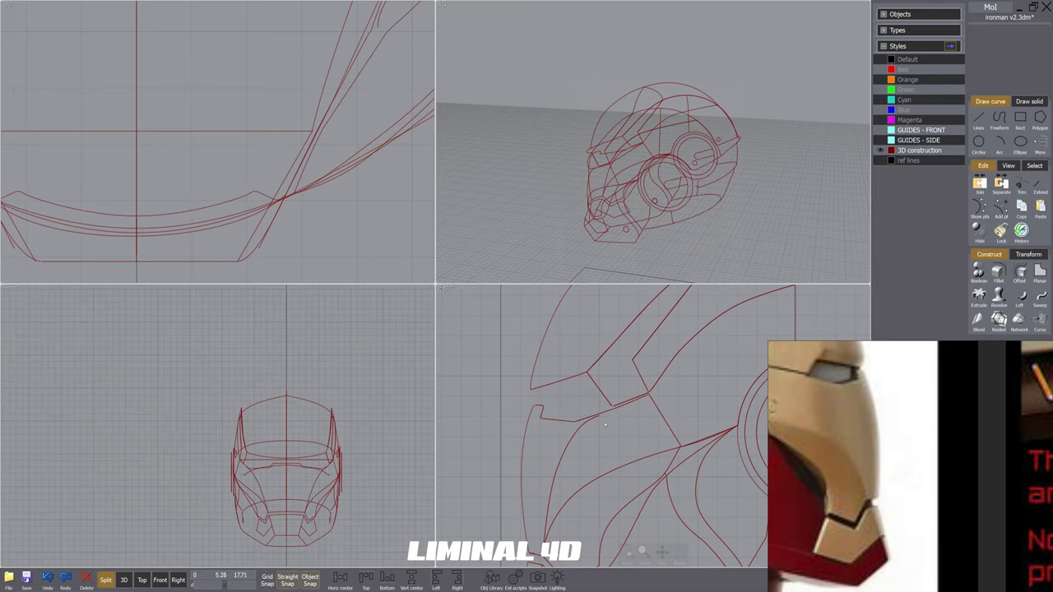
Step: Delete the mirrored half of the helmet's rear seam curve in the 3D view
scroll(517, 424, down, 5)
scroll(576, 189, up, 3)
right_drag(568, 194, 916, 215)
click(647, 212)
key(Delete)
Step: Show the remaining rear seam curve's control points and move its outer points outward in the Front view
right_drag(647, 213, 682, 216)
click(649, 233)
click(978, 208)
scroll(333, 465, up, 5)
click(322, 464)
scroll(287, 370, down, 3)
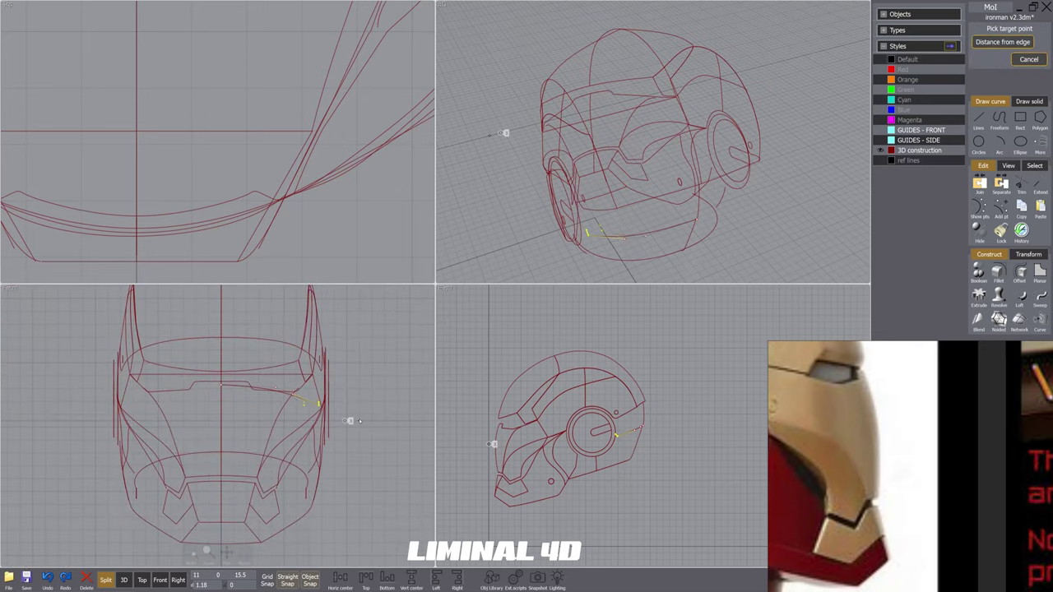
scroll(329, 190, down, 5)
scroll(374, 215, up, 4)
key(m)
scroll(284, 178, down, 4)
right_drag(632, 243, 576, 182)
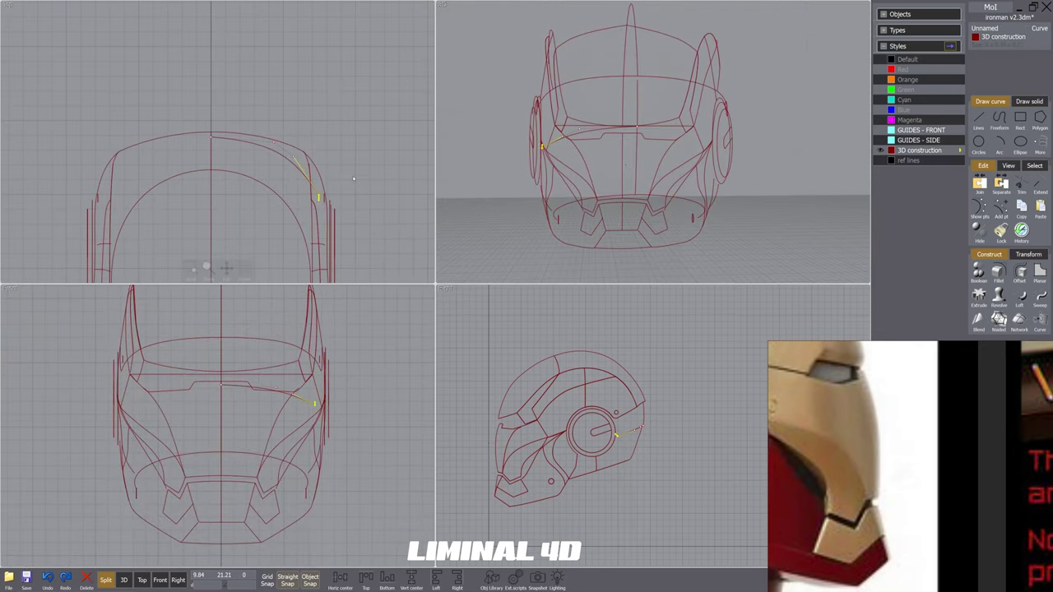
Step: Refine the rear seam curve's outer control points in the Top view and mirror the curve across the centreline
scroll(292, 156, up, 5)
click(322, 147)
drag(293, 157, 306, 152)
scroll(259, 176, down, 5)
right_drag(576, 173, 723, 169)
scroll(905, 444, down, 4)
click(220, 422)
scroll(278, 326, down, 5)
Step: Reset the Front, Top and Right views and enlarge the 3D view to fill the workspace
click(244, 555)
click(244, 271)
click(679, 555)
click(927, 581)
click(362, 195)
click(680, 456)
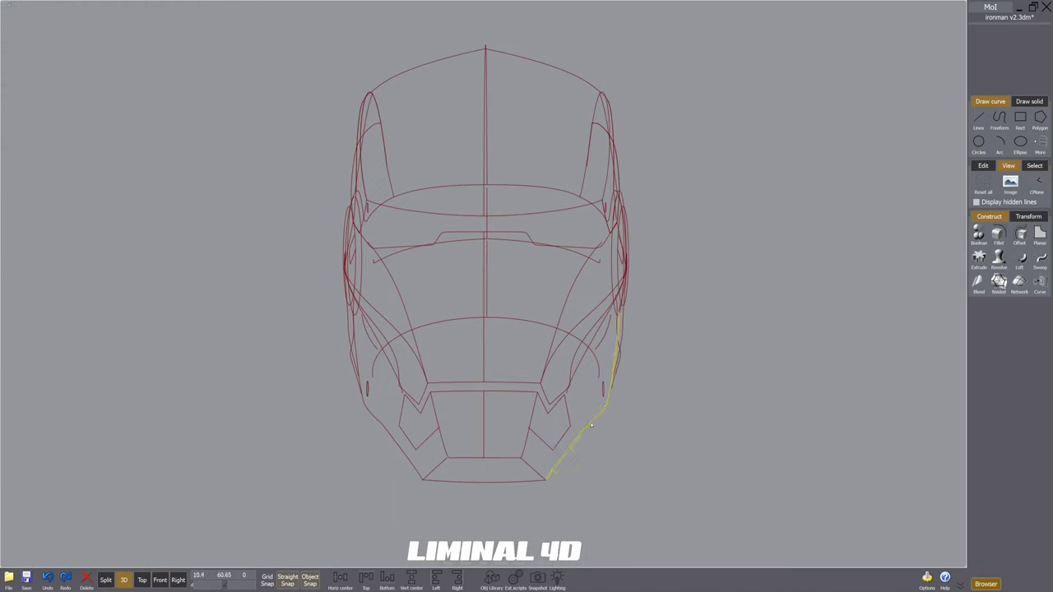
Step: Show the jaw outline curve's control points and select the points around its lower bend in the 3D view
click(591, 425)
middle_drag(590, 426, 612, 326)
click(985, 165)
click(978, 209)
drag(593, 298, 643, 344)
right_drag(650, 337, 654, 428)
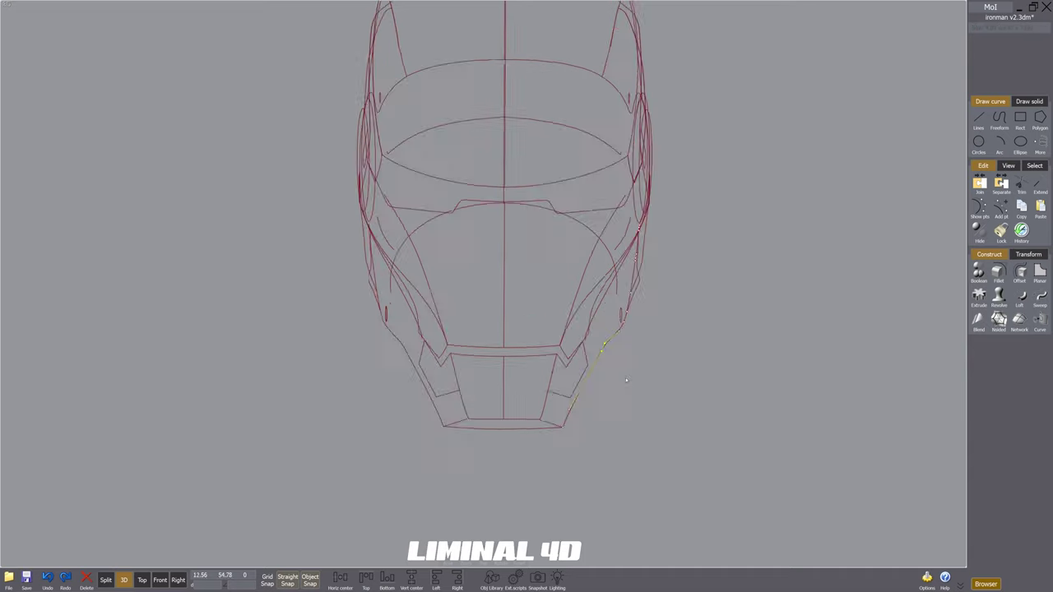
Step: Move the selected jaw outline points outward by about 0.5 units in the Top view
click(142, 581)
middle_drag(655, 349, 661, 318)
key(m)
click(687, 318)
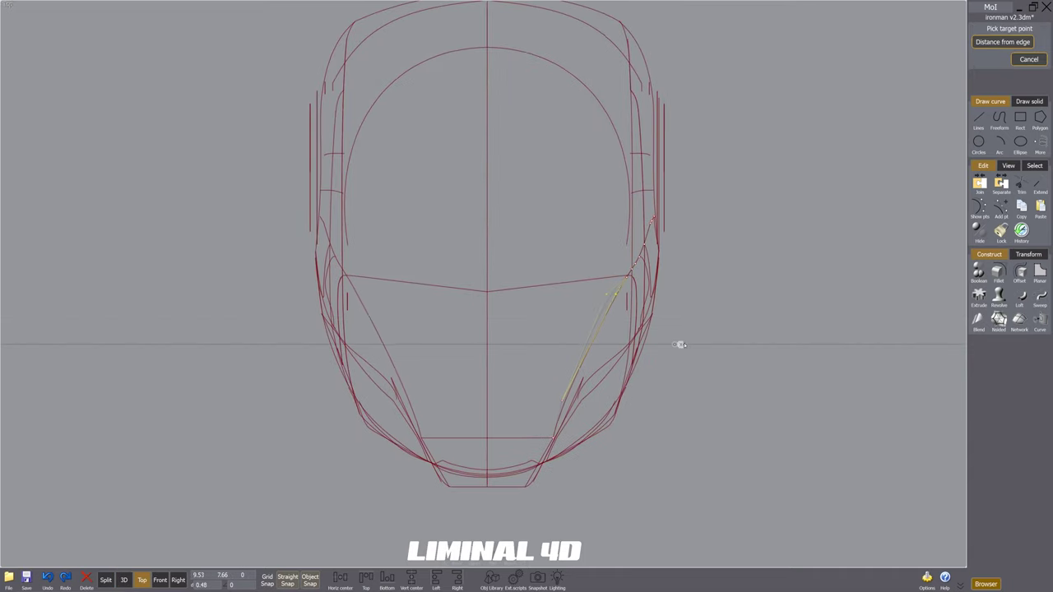
key(Escape)
scroll(630, 283, up, 3)
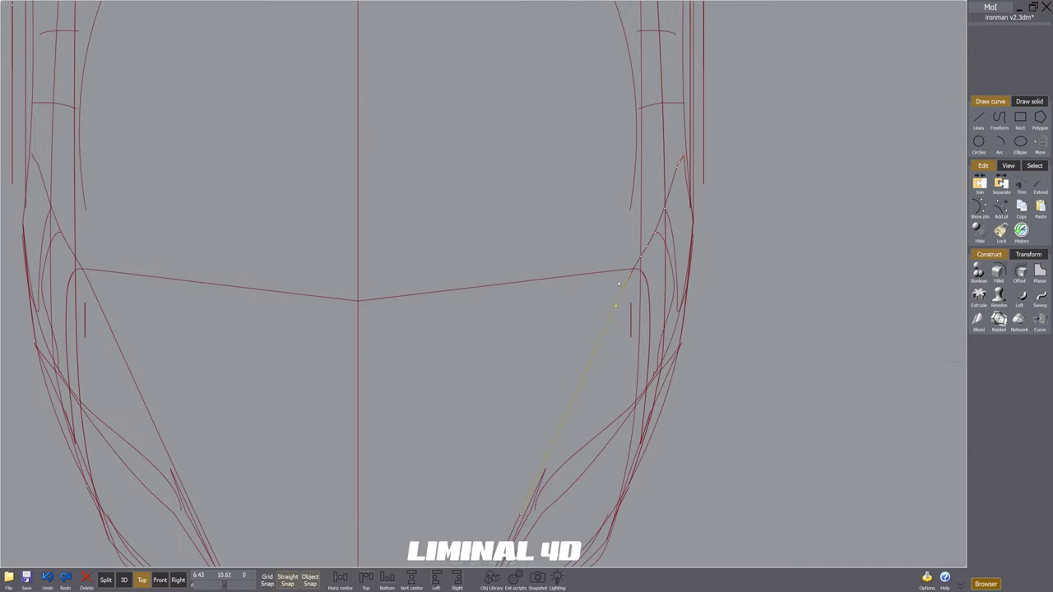
click(579, 321)
key(space)
key(space)
Step: Examine the jaw, cheek and faceplate curves from several angles in the 3D view against the reference photo
middle_drag(526, 460, 532, 288)
right_drag(698, 329, 782, 361)
scroll(622, 341, up, 4)
click(622, 291)
scroll(630, 311, down, 4)
middle_drag(216, 48, 217, 111)
right_drag(493, 353, 412, 353)
scroll(148, 148, down, 5)
scroll(213, 185, up, 5)
right_drag(568, 370, 462, 321)
scroll(156, 189, down, 5)
scroll(169, 223, up, 5)
middle_drag(169, 223, 185, 233)
right_drag(567, 267, 520, 266)
scroll(157, 190, down, 5)
scroll(143, 231, up, 5)
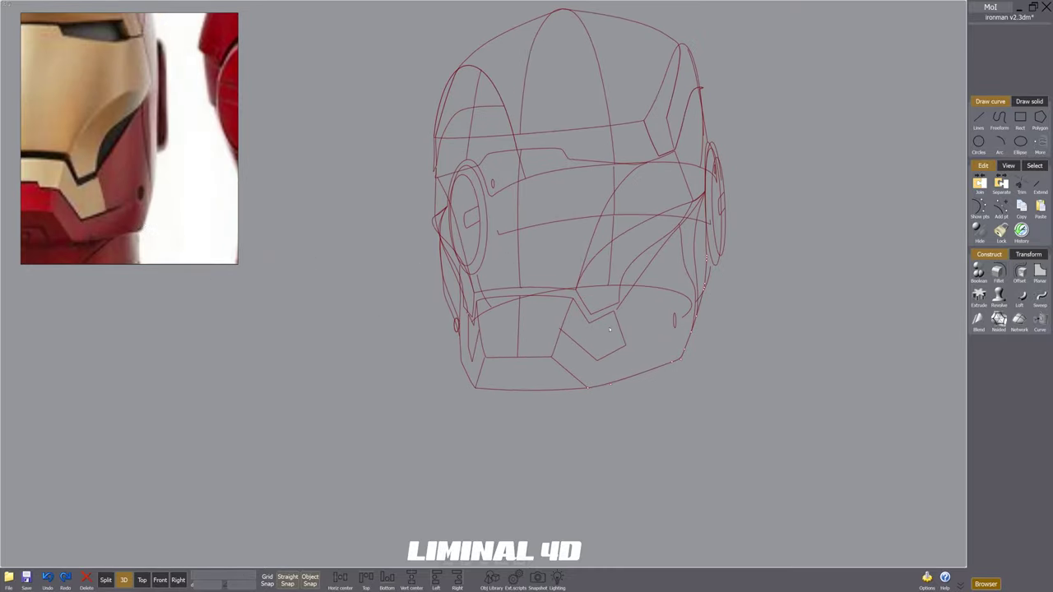
Step: Show the cheek recess curve's control points and shift its lower points slightly inward in the Front view
right_drag(592, 339, 650, 329)
click(689, 298)
click(980, 208)
click(106, 580)
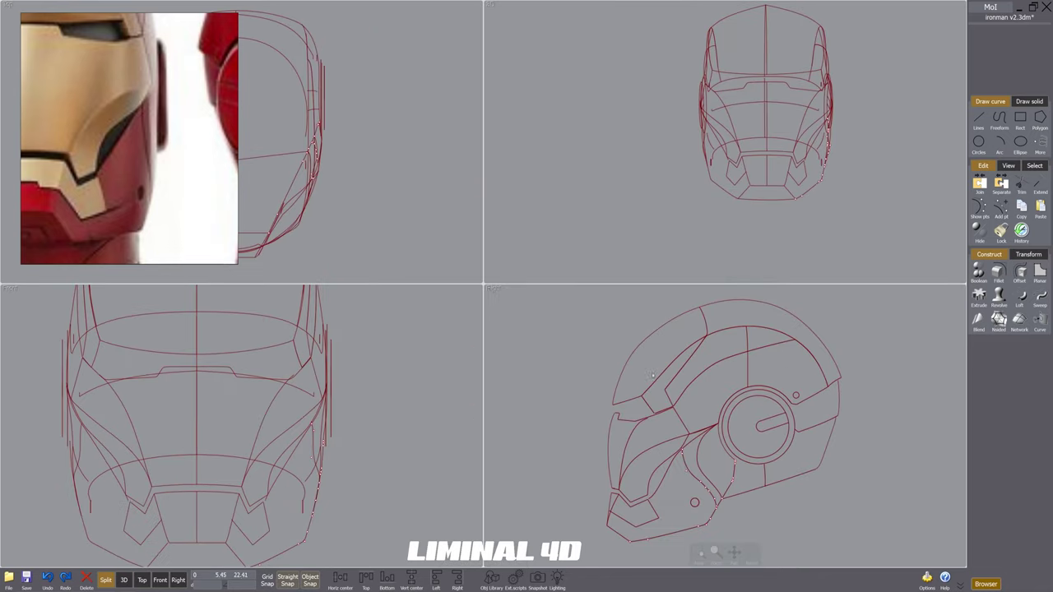
right_drag(765, 164, 699, 156)
scroll(765, 156, up, 4)
drag(790, 114, 819, 163)
scroll(306, 508, up, 7)
key(m)
click(438, 432)
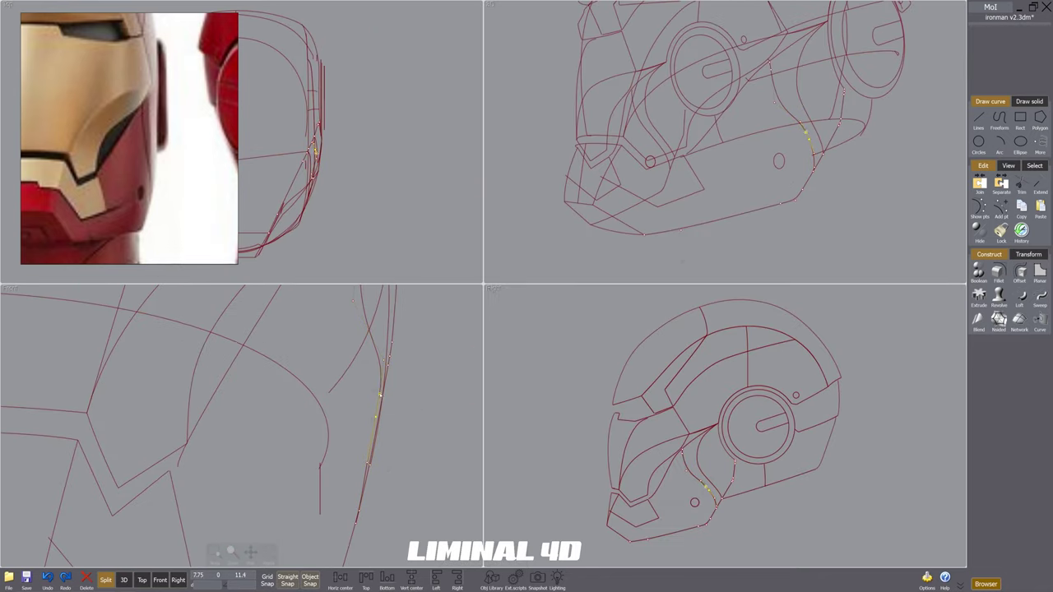
drag(376, 396, 374, 395)
Step: Move the cheek recess curve's upper bend point slightly inward in the Front view
click(379, 361)
scroll(413, 435, down, 5)
scroll(404, 418, up, 3)
click(398, 404)
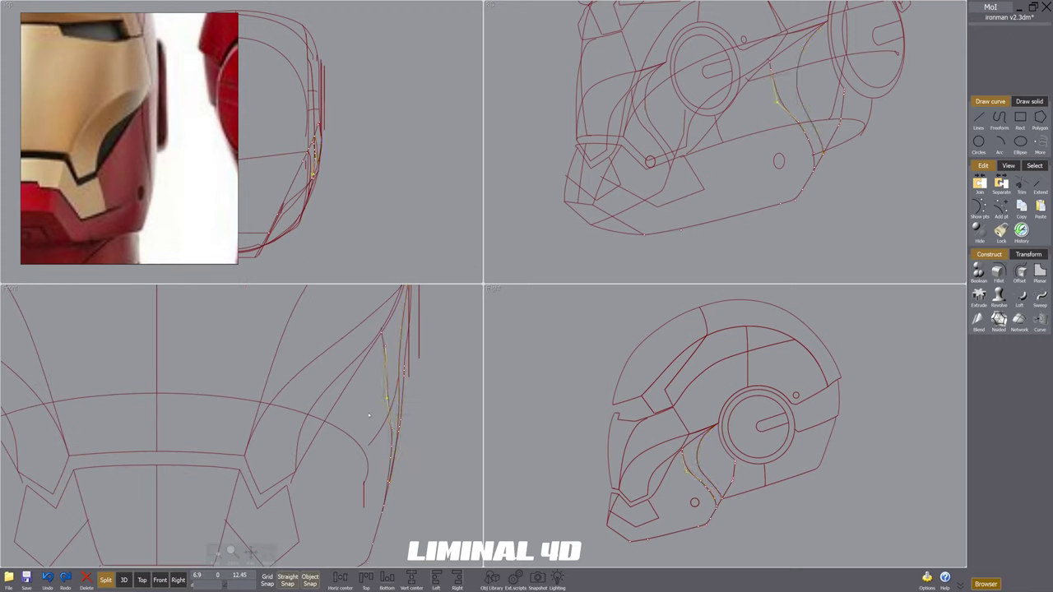
scroll(379, 346, up, 2)
drag(408, 383, 403, 383)
click(416, 415)
scroll(417, 417, down, 4)
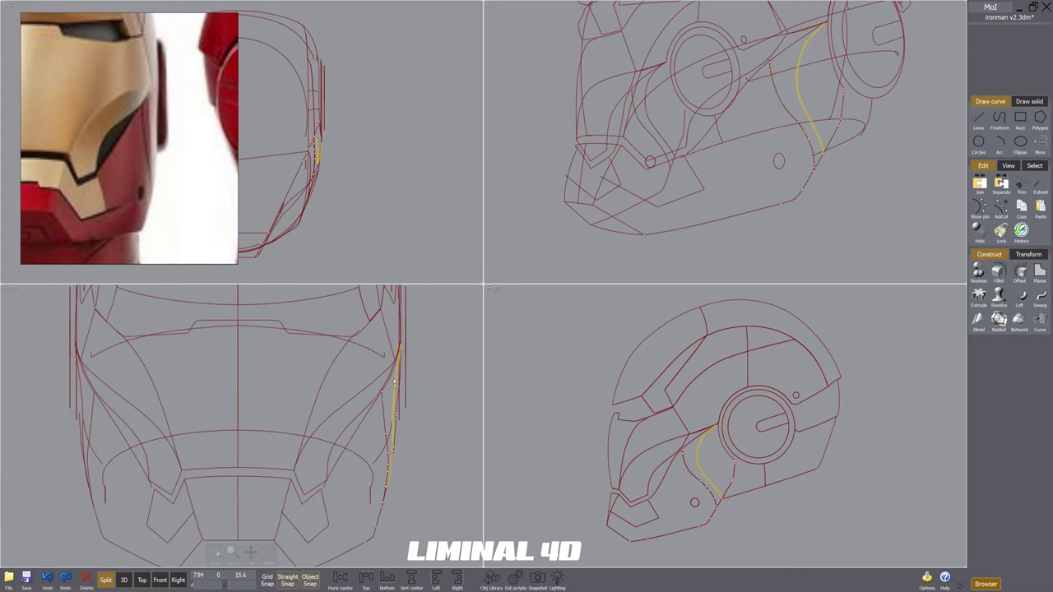
Step: Show the control points of the rear cheek curve and adjoining diagonal curve, and shorten the rear curve's upper end
click(693, 443)
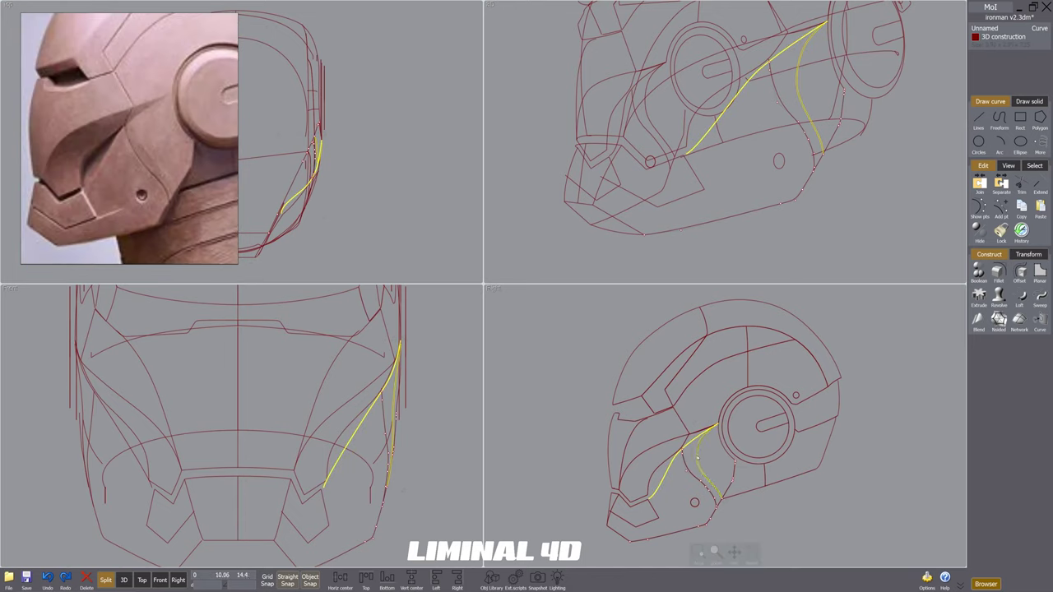
click(696, 458)
click(978, 209)
scroll(705, 445, up, 5)
scroll(725, 428, up, 3)
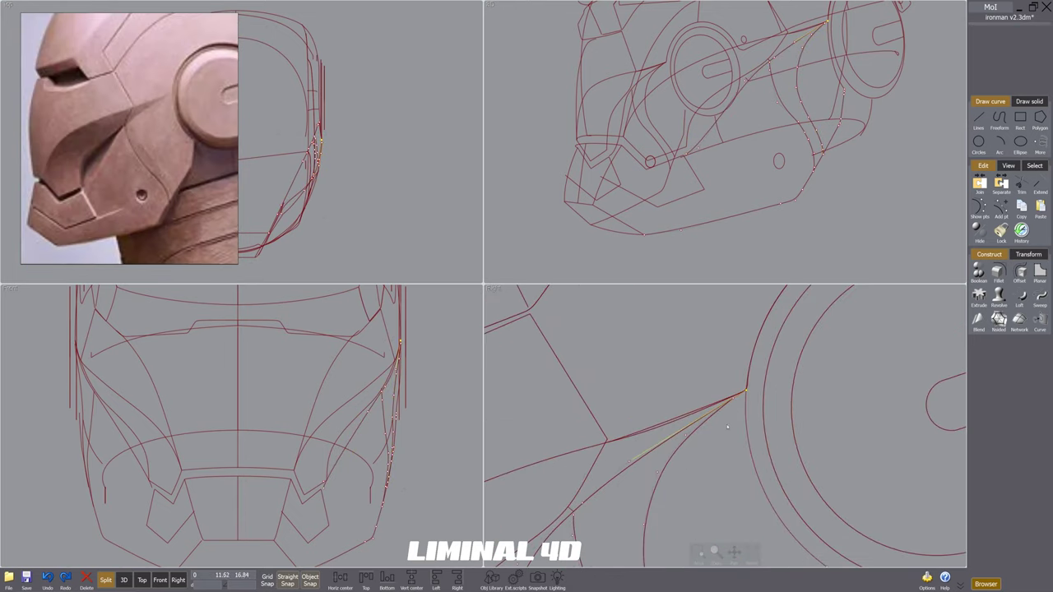
scroll(632, 470, down, 5)
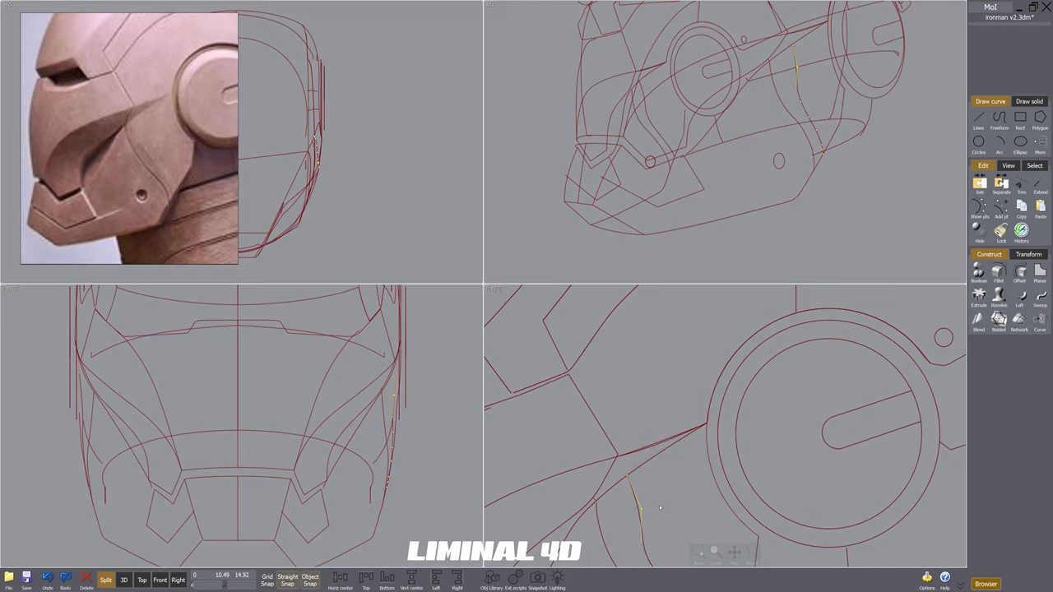
Step: Move the rear cheek curve's upper end up to the diagonal cheek curve and show the diagonal curve's control points
scroll(404, 375, up, 4)
scroll(404, 355, up, 3)
scroll(674, 448, down, 3)
click(664, 455)
click(668, 457)
scroll(673, 456, up, 2)
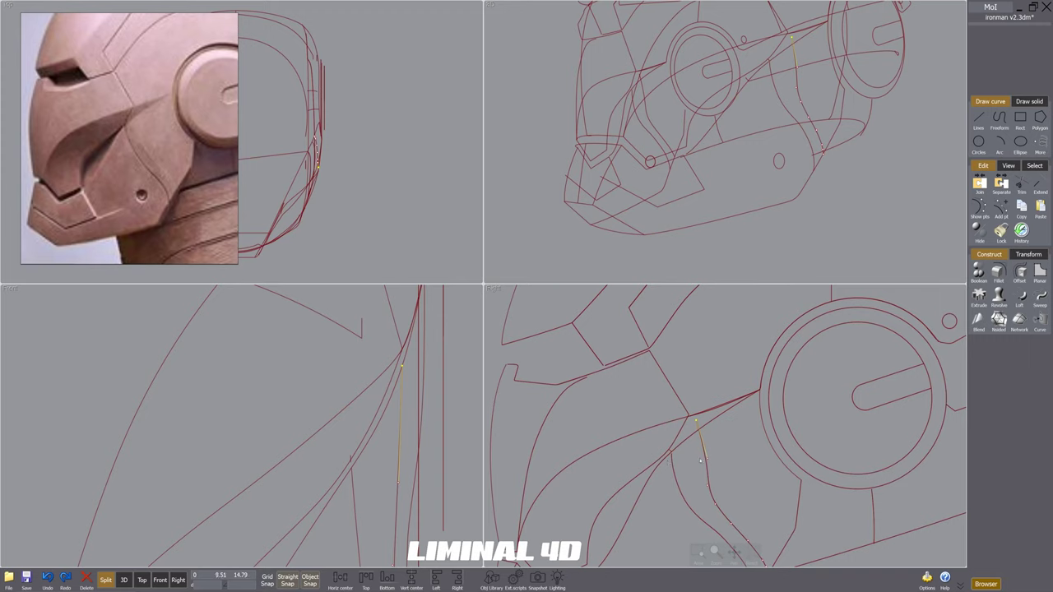
click(1001, 209)
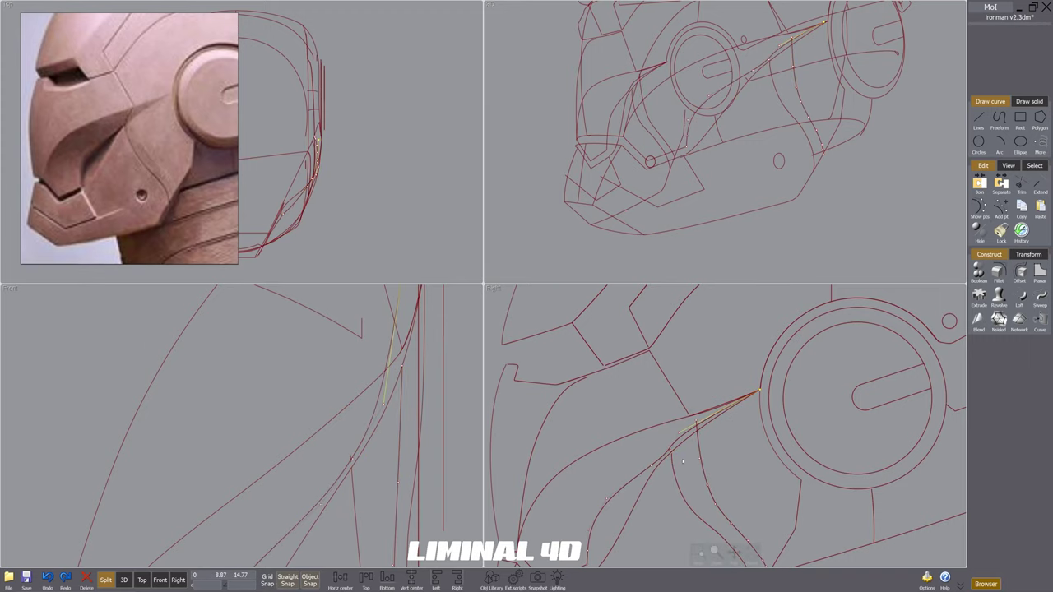
Step: Undo the last two cheek curve edits around the diagonal curve's upper end
scroll(665, 463, up, 2)
scroll(716, 399, down, 3)
key(ctrl+z)
key(ctrl+z)
scroll(679, 436, up, 3)
click(763, 385)
scroll(713, 405, up, 4)
scroll(781, 365, down, 6)
middle_drag(743, 446, 719, 432)
Step: Examine the diagonal cheek curves around their shared tip at the ear disc
scroll(389, 400, down, 2)
scroll(390, 399, up, 1)
click(397, 405)
scroll(389, 401, down, 1)
middle_drag(753, 362, 754, 392)
click(742, 405)
click(755, 391)
scroll(755, 392, up, 2)
scroll(782, 395, up, 4)
click(782, 395)
scroll(761, 366, up, 4)
click(749, 362)
click(750, 362)
scroll(750, 362, down, 3)
click(743, 370)
Step: Check how the upper cheek curve ends line up with the ear disc's edge in the Right view
scroll(742, 395, down, 5)
scroll(742, 401, down, 1)
scroll(777, 390, up, 6)
click(752, 398)
click(746, 399)
scroll(745, 400, down, 8)
click(705, 393)
scroll(822, 374, up, 7)
click(828, 364)
scroll(830, 362, down, 7)
scroll(830, 362, up, 8)
right_click(780, 378)
scroll(780, 378, down, 7)
click(782, 376)
scroll(783, 375, up, 7)
click(781, 376)
scroll(776, 397, down, 8)
Step: Move the front cheek curve's upper end up to the junction of the brow line and upper cheek curve in the Right view
click(716, 439)
scroll(716, 444, up, 4)
scroll(755, 437, down, 5)
click(688, 520)
click(709, 501)
scroll(673, 469, up, 2)
click(686, 423)
scroll(689, 453, up, 5)
drag(706, 441, 724, 369)
Step: Examine the helmet's overall side curve layout around the reshaped cheek in the Right view
scroll(695, 415, down, 7)
scroll(692, 435, up, 8)
scroll(671, 428, down, 8)
scroll(671, 452, up, 3)
scroll(671, 452, down, 3)
scroll(674, 421, up, 4)
scroll(689, 516, down, 4)
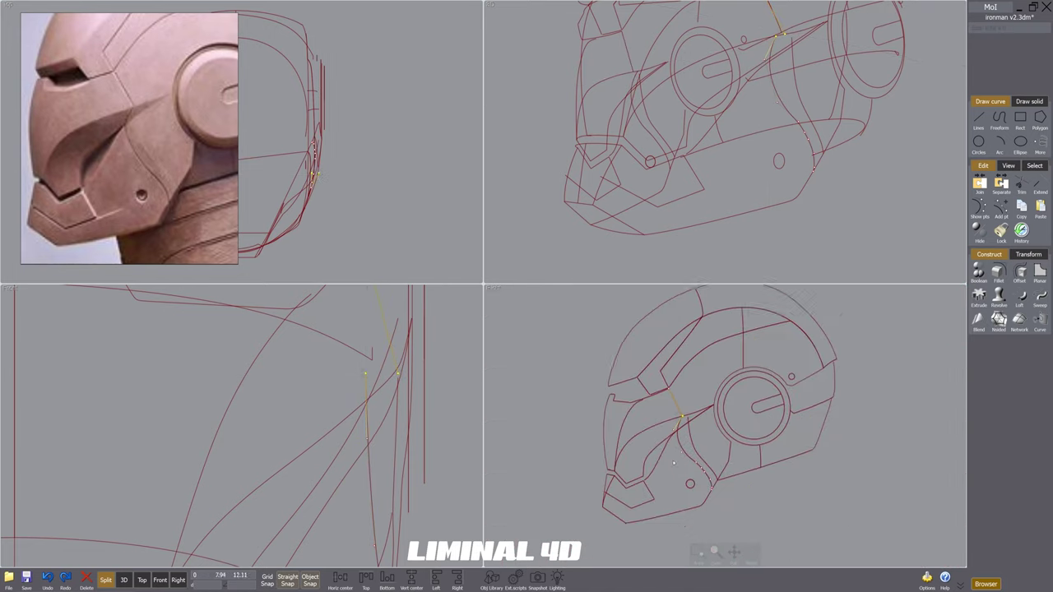
scroll(651, 539, up, 4)
scroll(650, 539, down, 4)
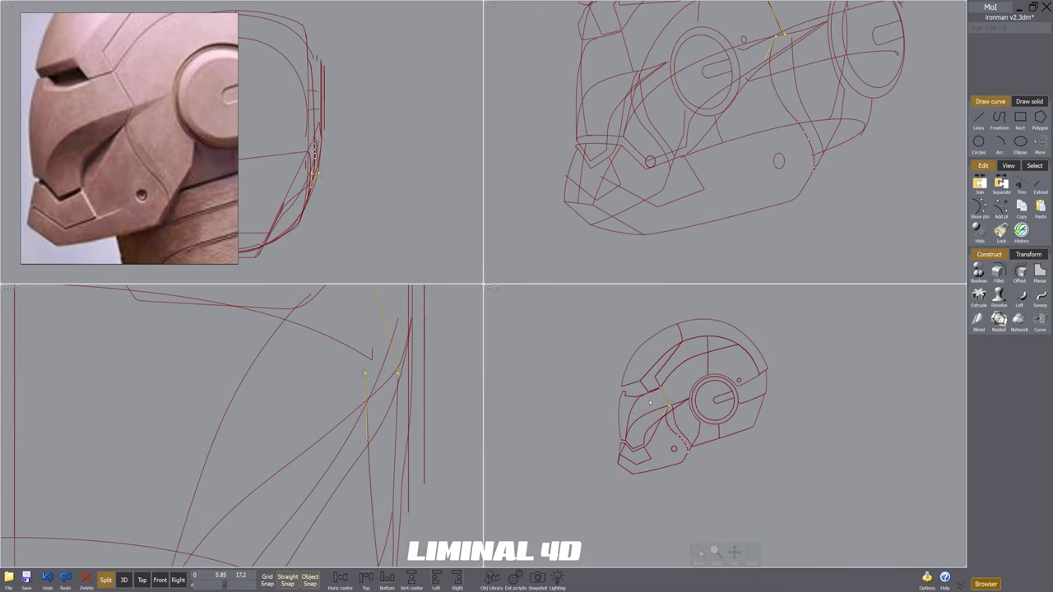
scroll(680, 466, up, 4)
Step: Show the rear cheek curve's control points and move its upper end to the cheek curves' shared tip at the ear disc
click(680, 466)
scroll(640, 394, down, 4)
click(670, 467)
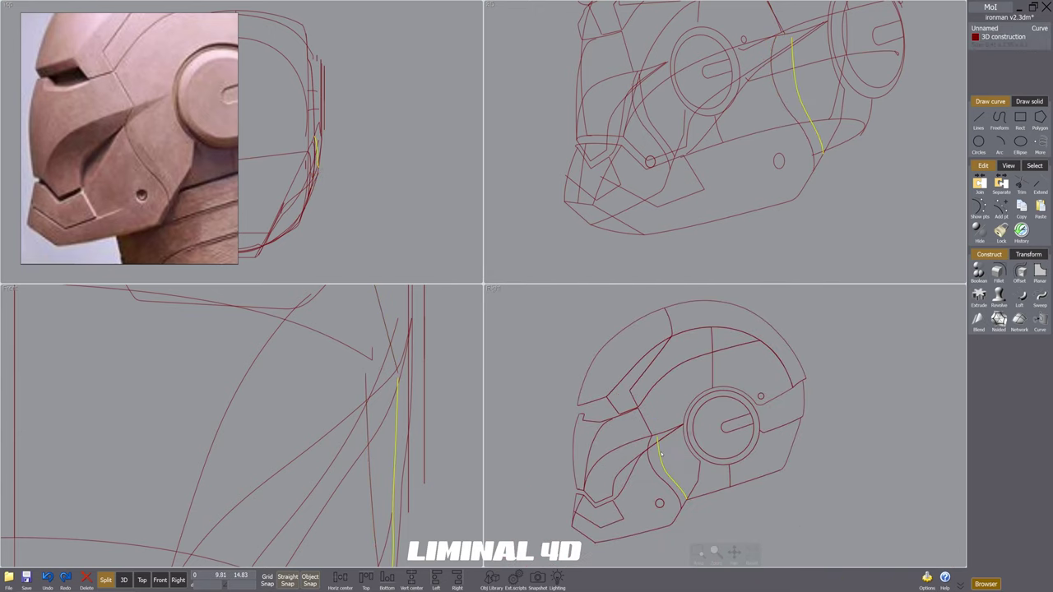
scroll(672, 459, up, 3)
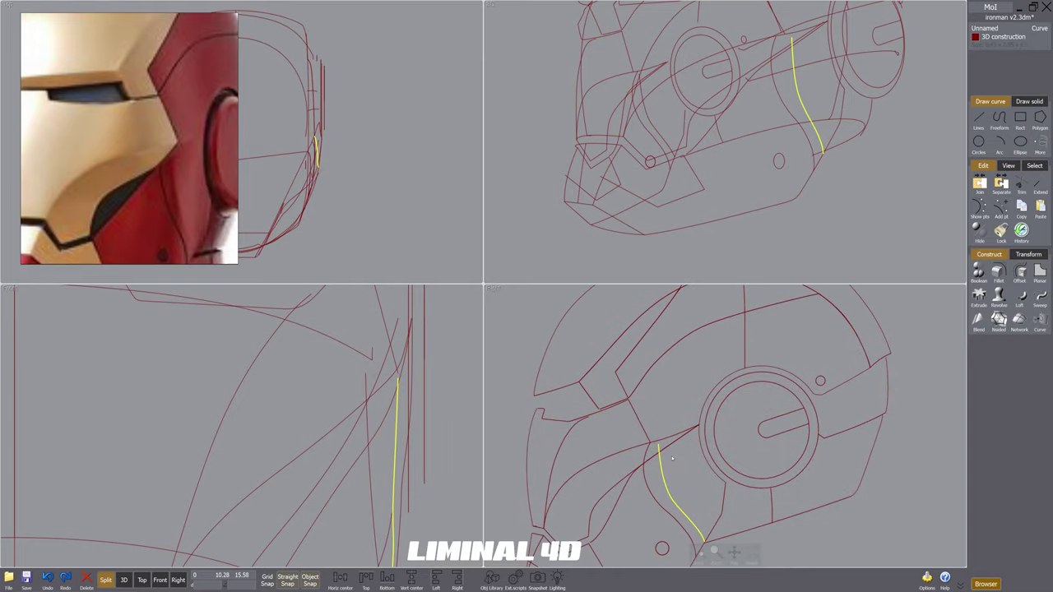
click(979, 209)
drag(658, 445, 698, 425)
scroll(665, 465, up, 3)
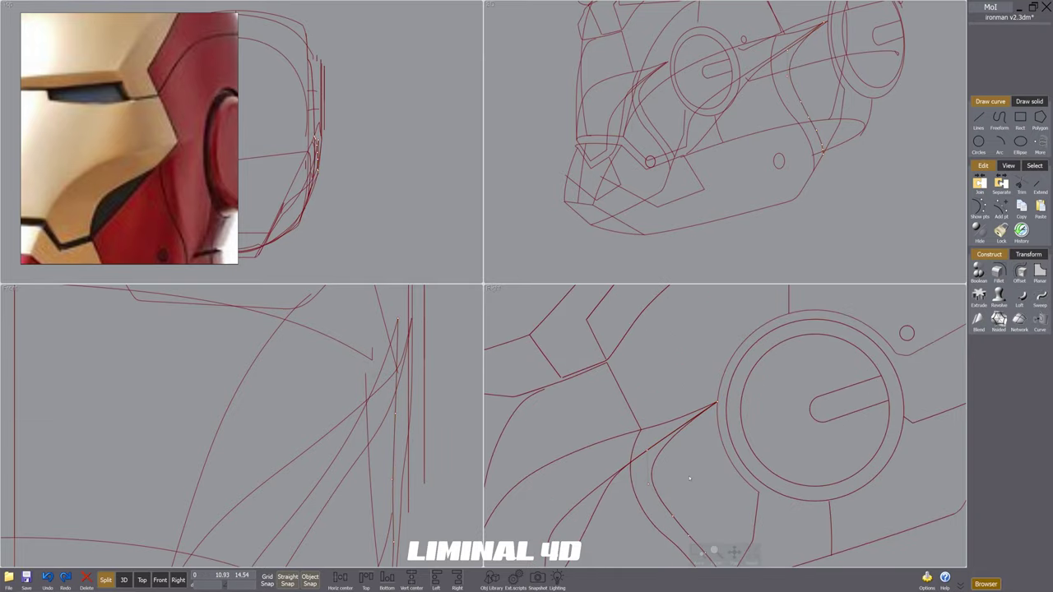
scroll(668, 460, down, 5)
scroll(740, 107, up, 3)
Step: Align the rear cheek curve's upper end with the cheek curves' shared tip at the ear disc in the 3D view
right_drag(724, 148, 748, 156)
click(747, 181)
click(707, 156)
click(979, 208)
scroll(777, 103, up, 3)
drag(810, 119, 763, 97)
scroll(763, 97, down, 4)
right_drag(763, 97, 781, 125)
click(810, 109)
scroll(810, 108, up, 4)
scroll(795, 123, down, 4)
click(781, 125)
scroll(450, 370, down, 5)
scroll(298, 190, up, 5)
Step: Fine-tune the cheek curve's control points with small shifts in the Top and 3D views
drag(346, 154, 359, 157)
right_drag(785, 123, 810, 119)
drag(839, 61, 841, 64)
right_drag(840, 69, 777, 135)
scroll(823, 90, down, 5)
scroll(435, 381, up, 5)
right_drag(756, 215, 732, 164)
click(724, 132)
scroll(724, 132, down, 3)
scroll(674, 456, up, 5)
scroll(743, 136, up, 3)
Step: Show the diagonal cheek curve's control points and shift its middle point slightly down and forward in the Right view
key(Escape)
scroll(676, 458, up, 5)
scroll(697, 434, up, 5)
click(602, 444)
click(715, 386)
scroll(730, 408, down, 3)
key(Escape)
click(614, 474)
key(p)
scroll(629, 470, up, 6)
drag(645, 421, 634, 438)
key(Escape)
scroll(501, 550, down, 4)
Step: Show the lower cheek curve's control points and move its bend point up to the front cheek curve in the Right view
click(567, 512)
key(Escape)
click(519, 527)
key(p)
drag(576, 487, 598, 470)
scroll(780, 171, up, 6)
key(Escape)
scroll(790, 195, down, 6)
Step: Show the lower diagonal cheek curve's control points and move its middle point inward in the Front view
right_drag(790, 195, 728, 160)
scroll(176, 156, down, 4)
scroll(184, 158, up, 6)
right_drag(776, 117, 724, 123)
click(721, 124)
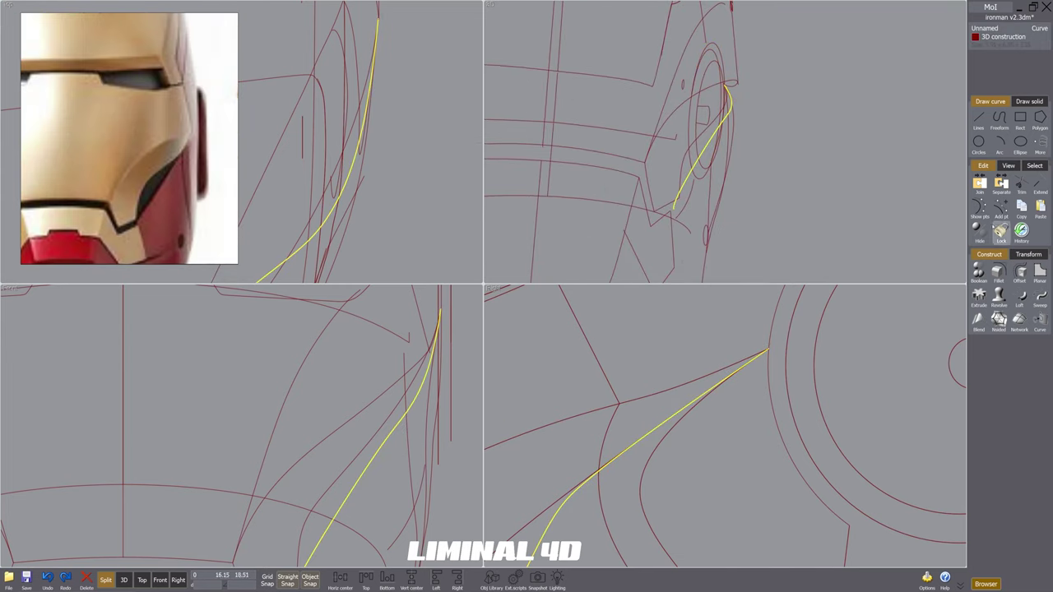
click(989, 218)
scroll(643, 416, down, 6)
scroll(421, 378, up, 4)
drag(440, 369, 412, 369)
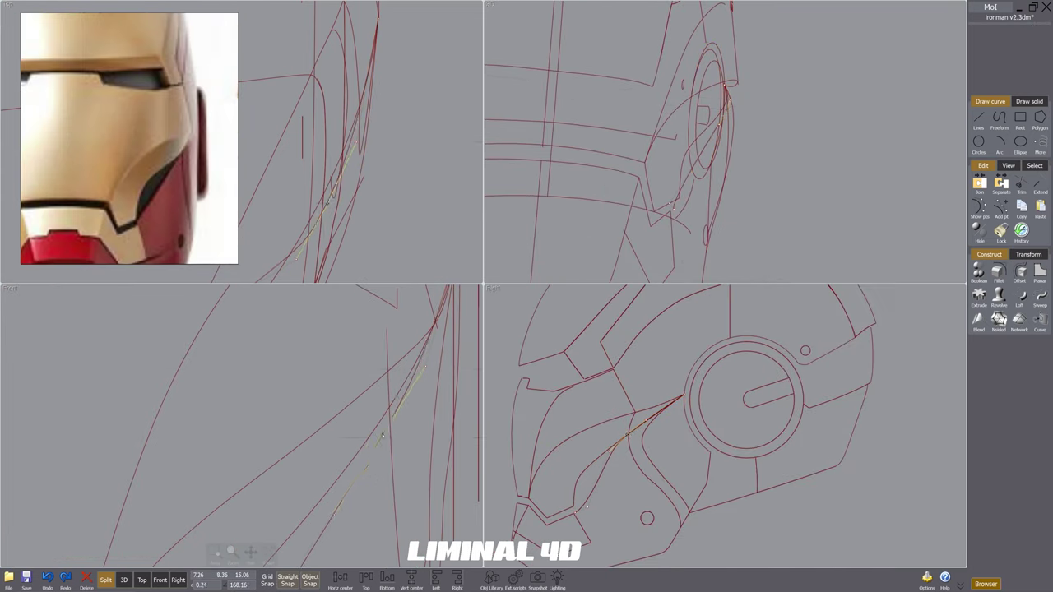
scroll(423, 368, up, 2)
scroll(713, 379, up, 4)
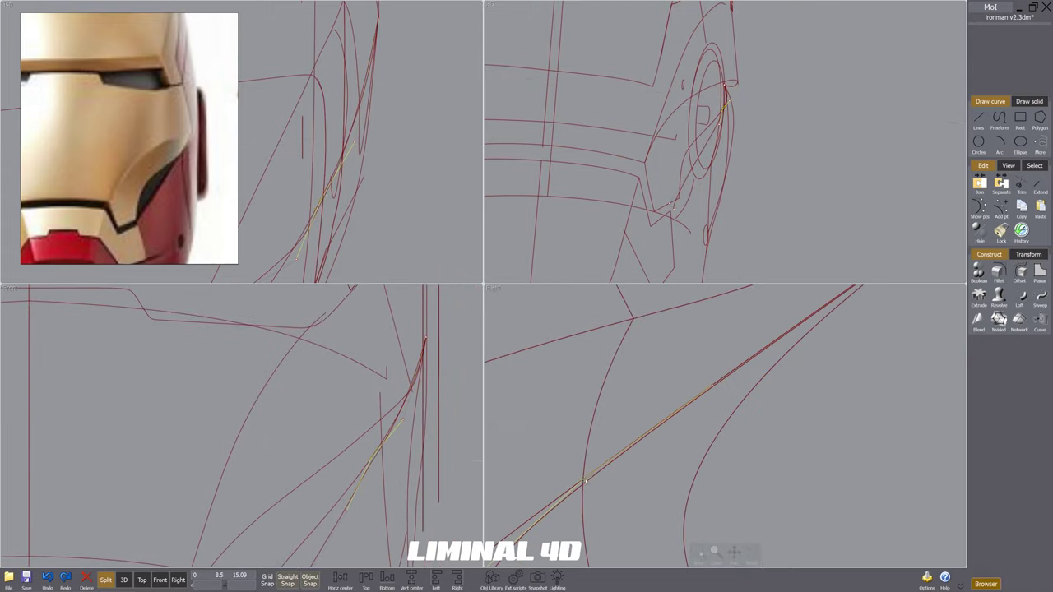
scroll(602, 471, down, 5)
scroll(421, 431, down, 4)
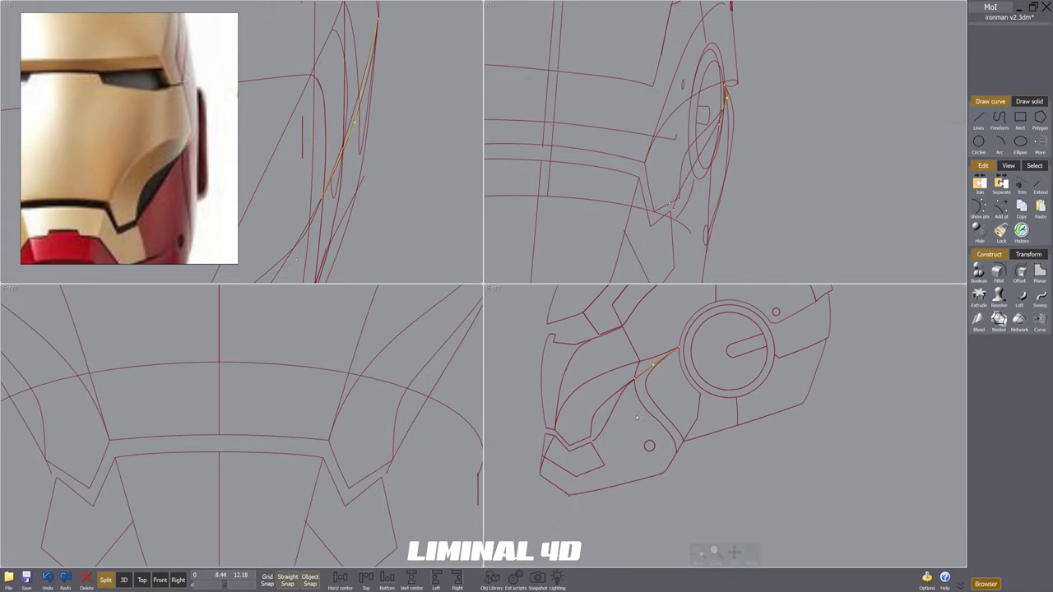
Step: Shift the selected cheek curve control point slightly inward in the Front view
right_drag(652, 414, 649, 471)
right_drag(712, 191, 720, 212)
click(765, 177)
click(724, 141)
right_drag(461, 352, 386, 433)
scroll(399, 424, up, 1)
drag(395, 404, 387, 405)
scroll(362, 424, down, 3)
scroll(386, 386, up, 2)
scroll(425, 332, up, 2)
scroll(610, 453, up, 4)
Step: Show the front cheek curve's control points and nudge its middle and lower points slightly inward in the Front view
right_drag(717, 191, 712, 156)
click(707, 154)
click(979, 209)
right_drag(395, 395, 412, 386)
scroll(699, 157, up, 2)
right_drag(699, 157, 657, 177)
drag(414, 387, 407, 388)
mouse_move(625, 172)
right_down()
mouse_move(568, 174)
mouse_move(606, 165)
right_up()
scroll(429, 329, down, 6)
drag(426, 353, 423, 354)
scroll(445, 375, up, 4)
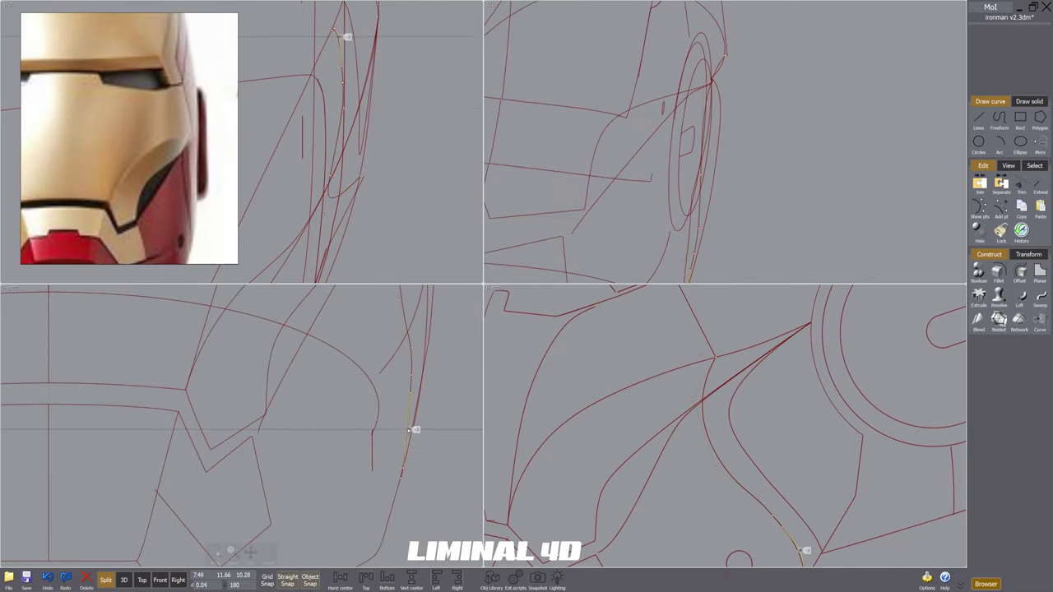
scroll(442, 429, down, 4)
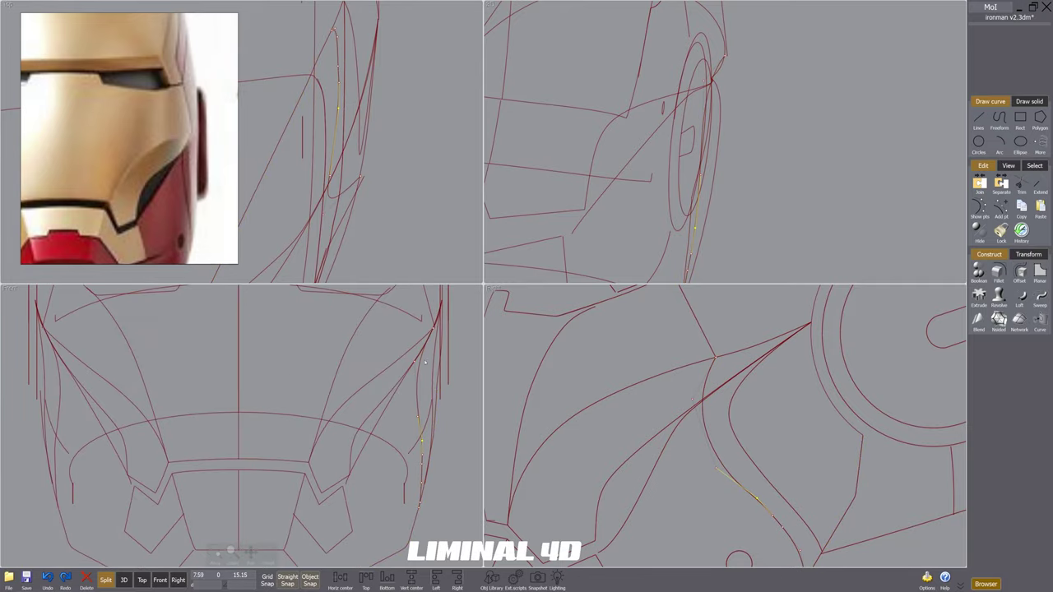
Step: Move the front cheek curve's upper control point inward in the Front view
scroll(717, 168, down, 3)
right_drag(718, 169, 738, 152)
right_drag(699, 123, 724, 138)
scroll(430, 411, up, 4)
click(426, 467)
drag(415, 356, 402, 358)
scroll(750, 137, up, 3)
Step: Refine the cheek curve by nudging its control point further inward in the Front view, checking the shape in 3D
right_drag(722, 138, 753, 168)
scroll(783, 191, down, 2)
scroll(405, 360, up, 2)
scroll(409, 368, up, 3)
drag(408, 370, 391, 365)
right_drag(728, 194, 687, 169)
drag(390, 365, 387, 366)
right_drag(699, 169, 728, 212)
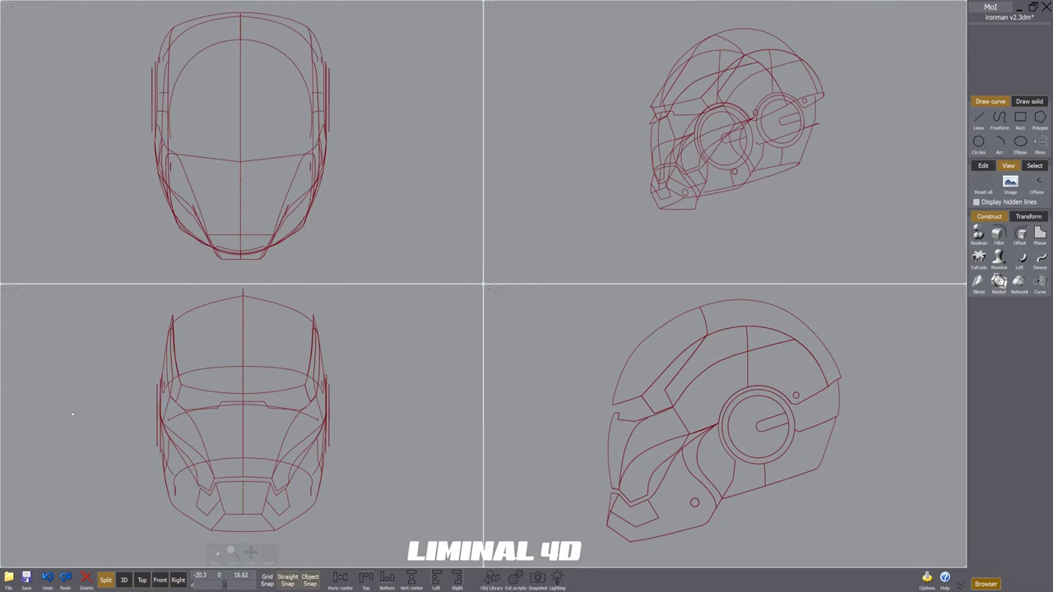
Step: Examine the complete helmet wireframe from the front, sides and above in a full-size 3D view
right_drag(646, 222, 1017, 214)
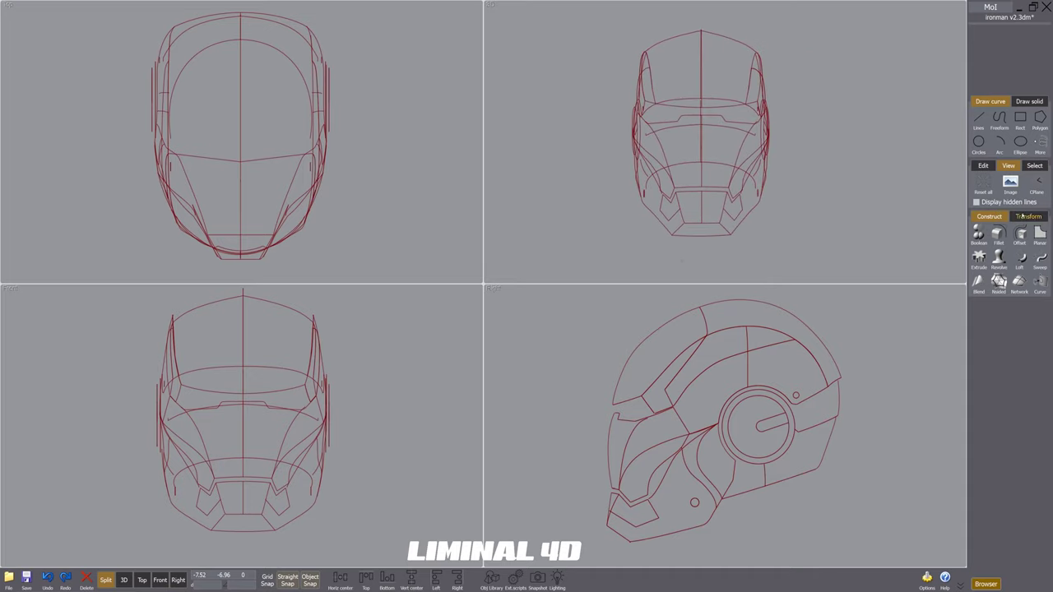
key(space)
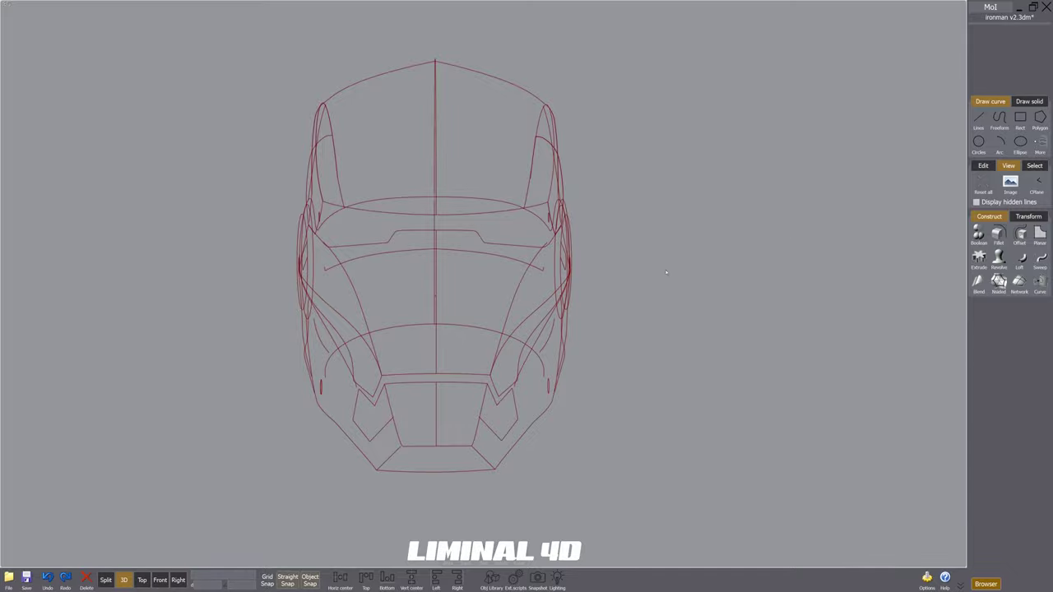
right_drag(603, 336, 815, 336)
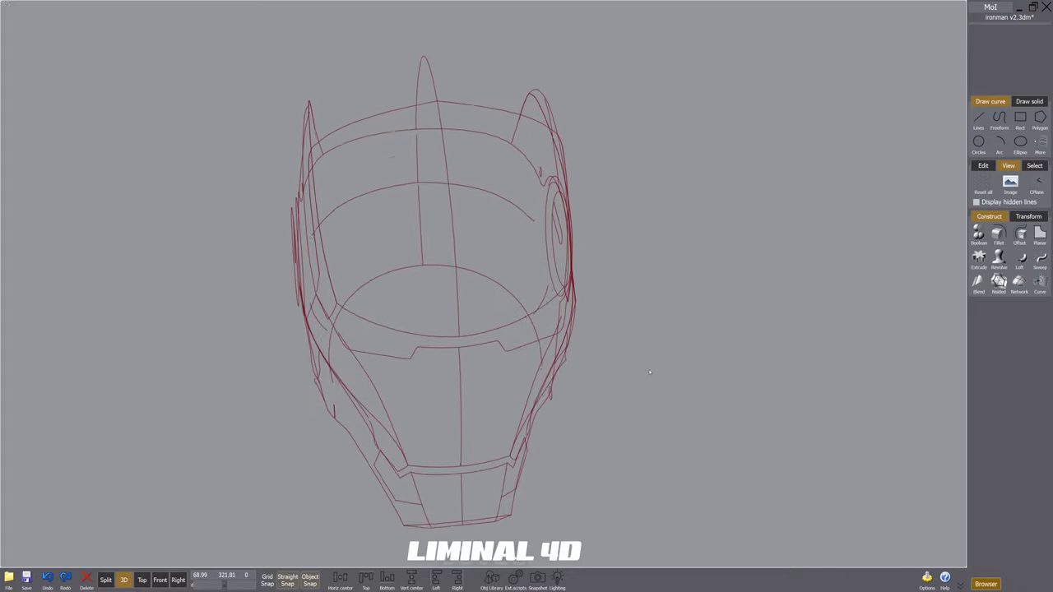
right_drag(649, 374, 779, 349)
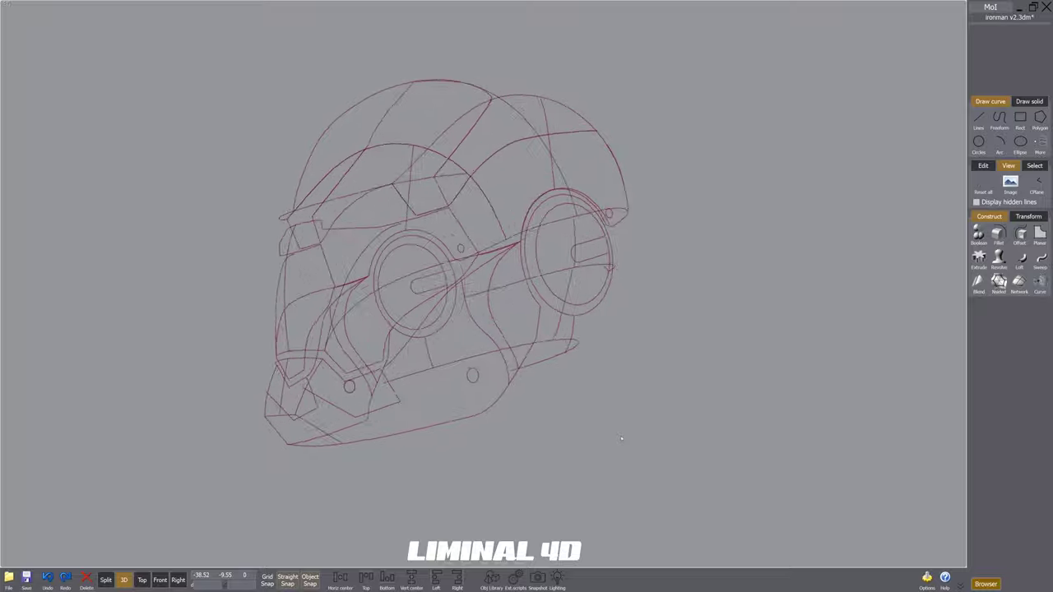
right_drag(651, 437, 619, 455)
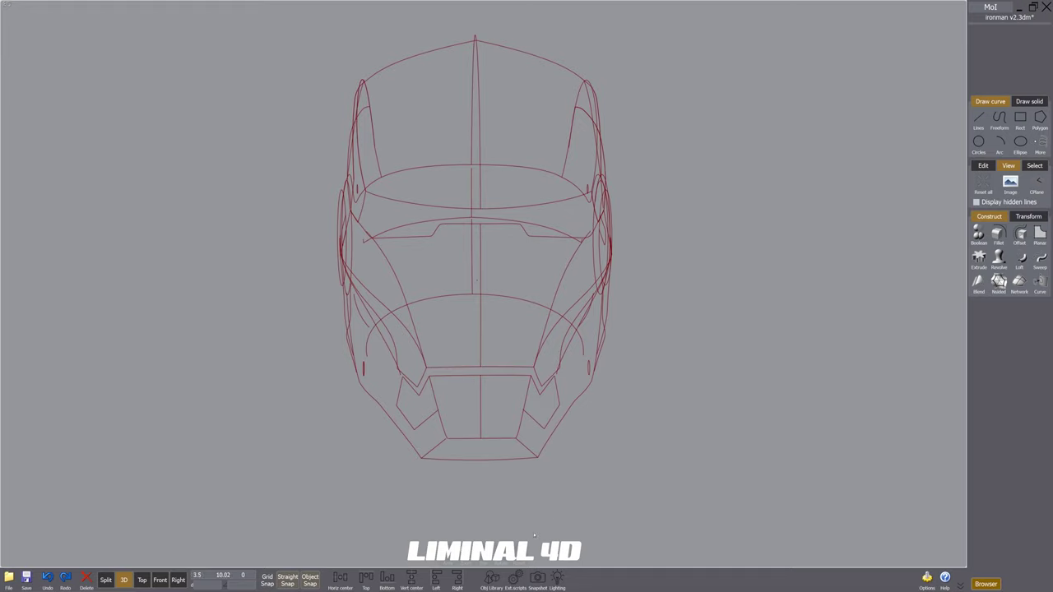
click(518, 556)
right_drag(617, 384, 608, 356)
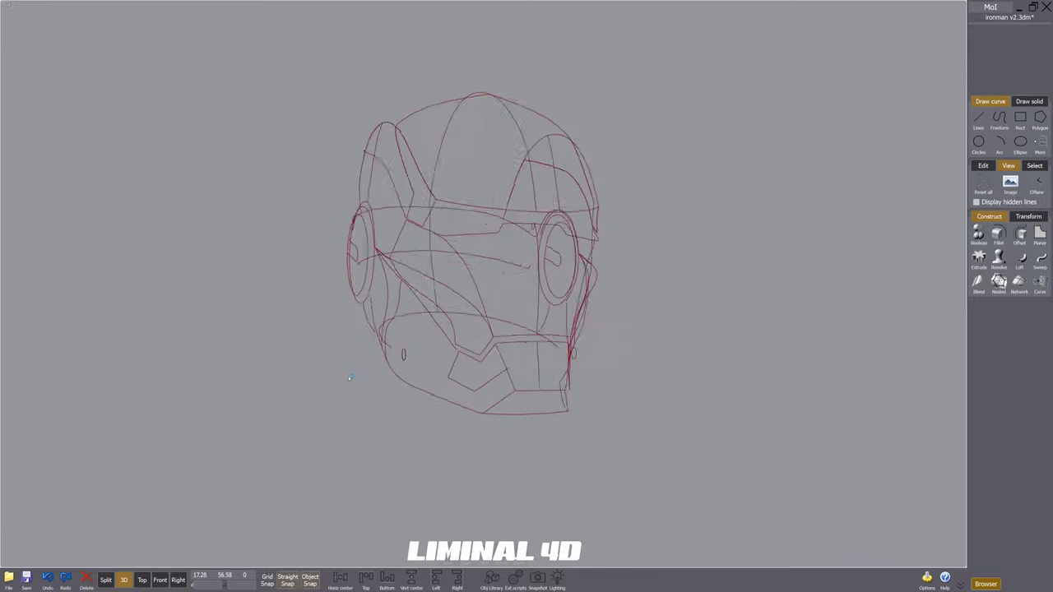
right_drag(347, 376, 333, 450)
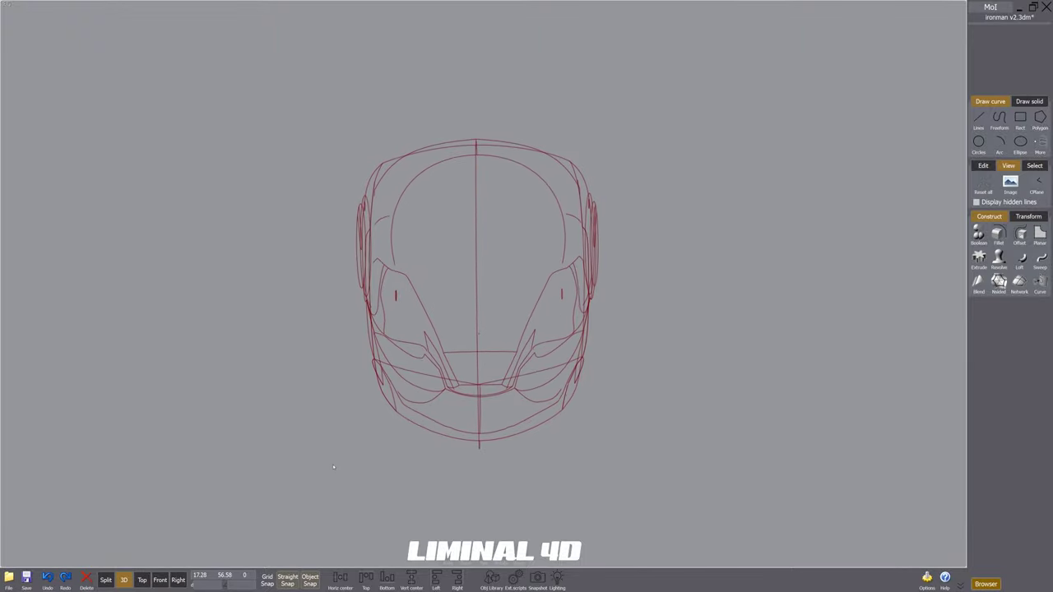
right_drag(333, 466, 618, 383)
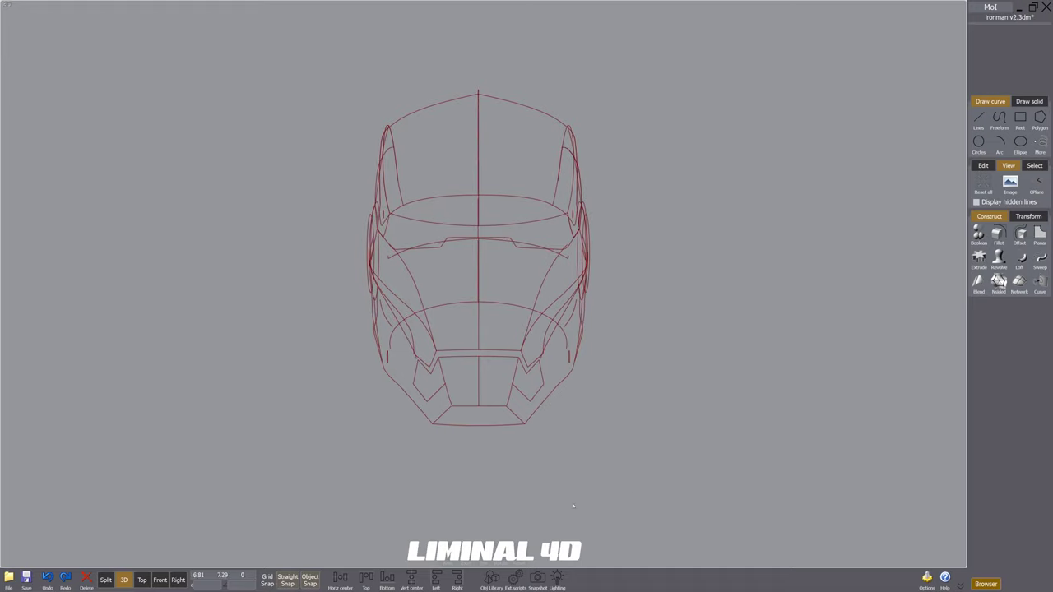
Step: Select all of the helmet's construction curves together in the 3D view
right_drag(566, 492, 494, 485)
drag(717, 488, 153, 33)
right_drag(153, 33, 390, 357)
right_drag(492, 279, 487, 279)
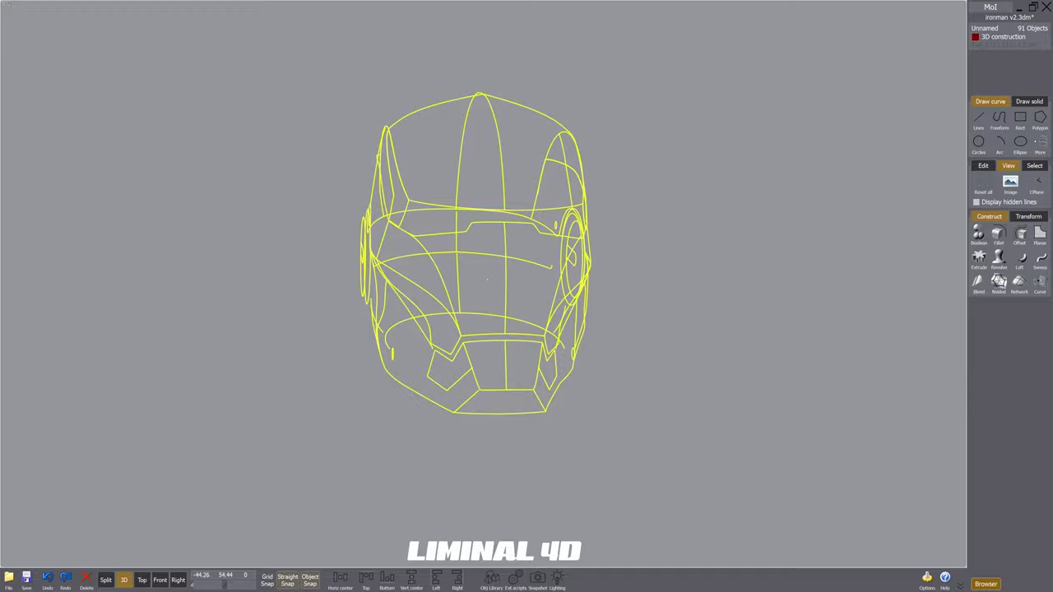